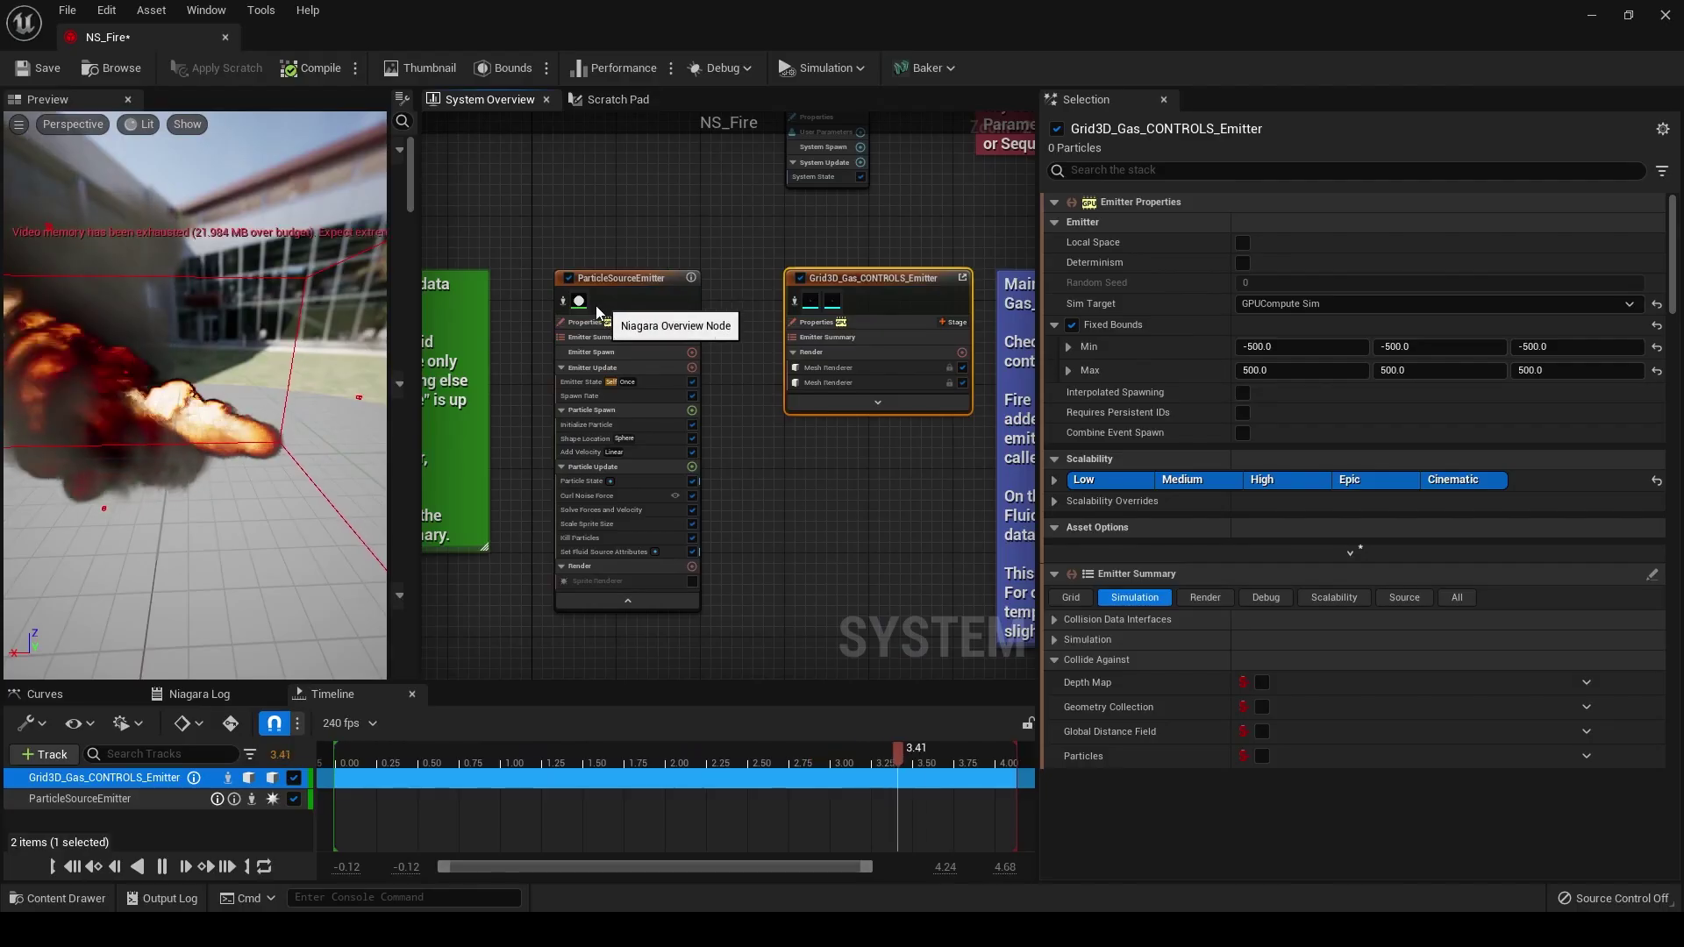
View the properties of ParticleSourceEmitter and Grid3D_Gas_CONTROLS_Emitter, and show the latter's Emitter Summary with its Simulation settings
click(610, 275)
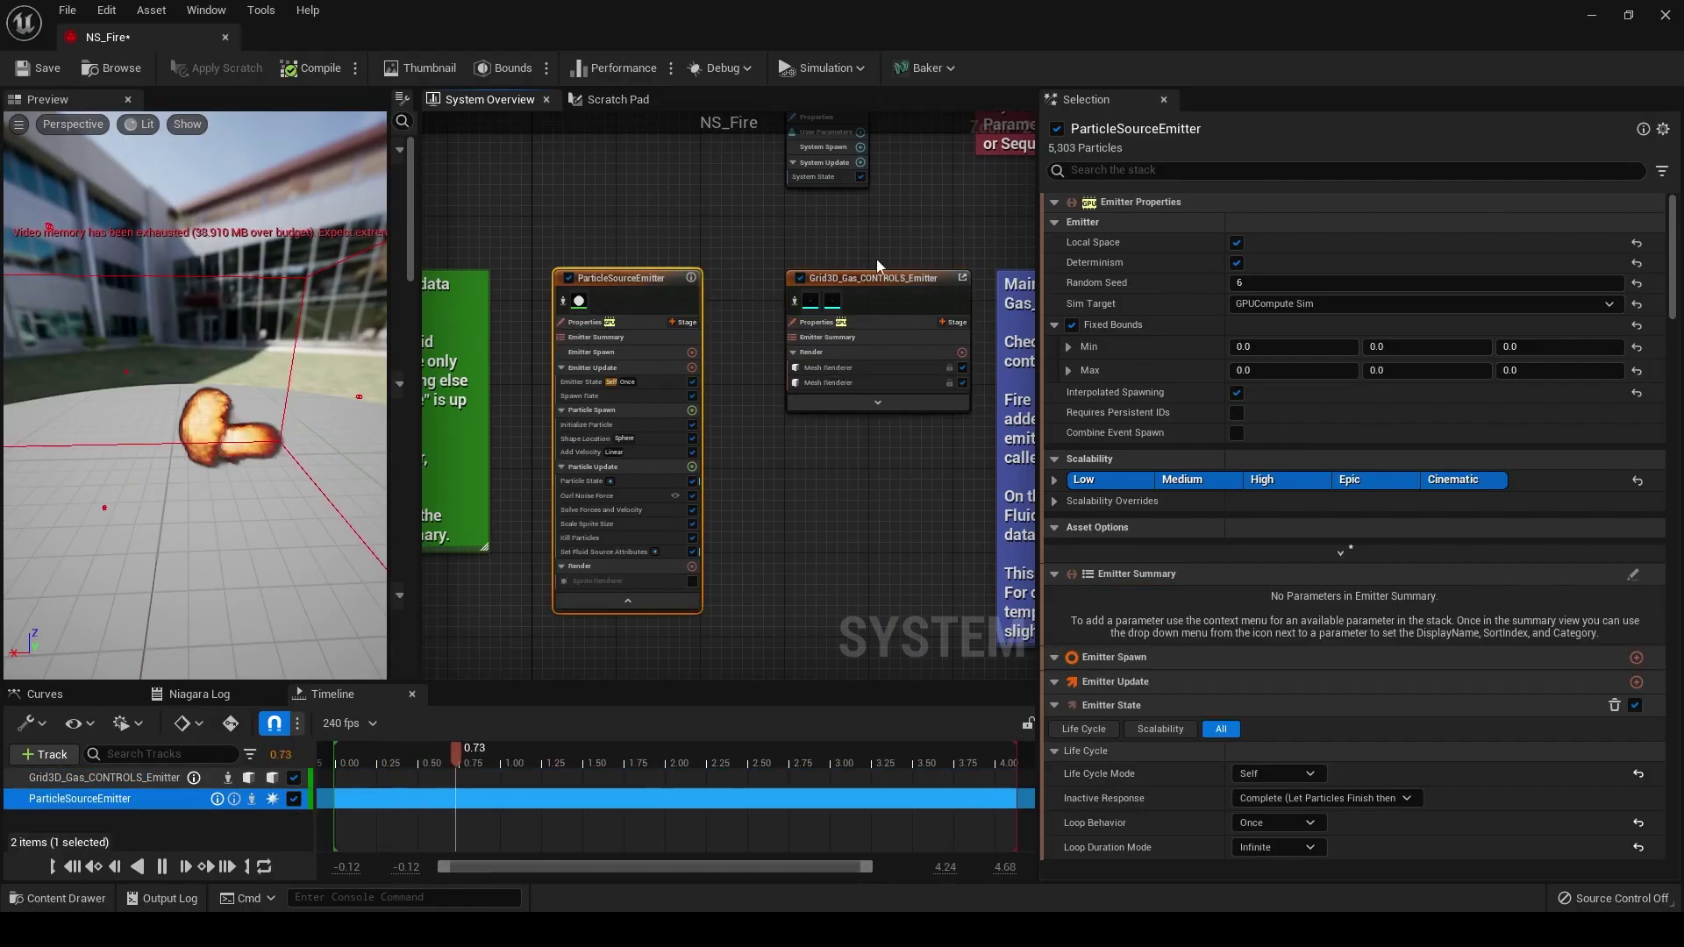
click(891, 277)
scroll(885, 313, up, 3)
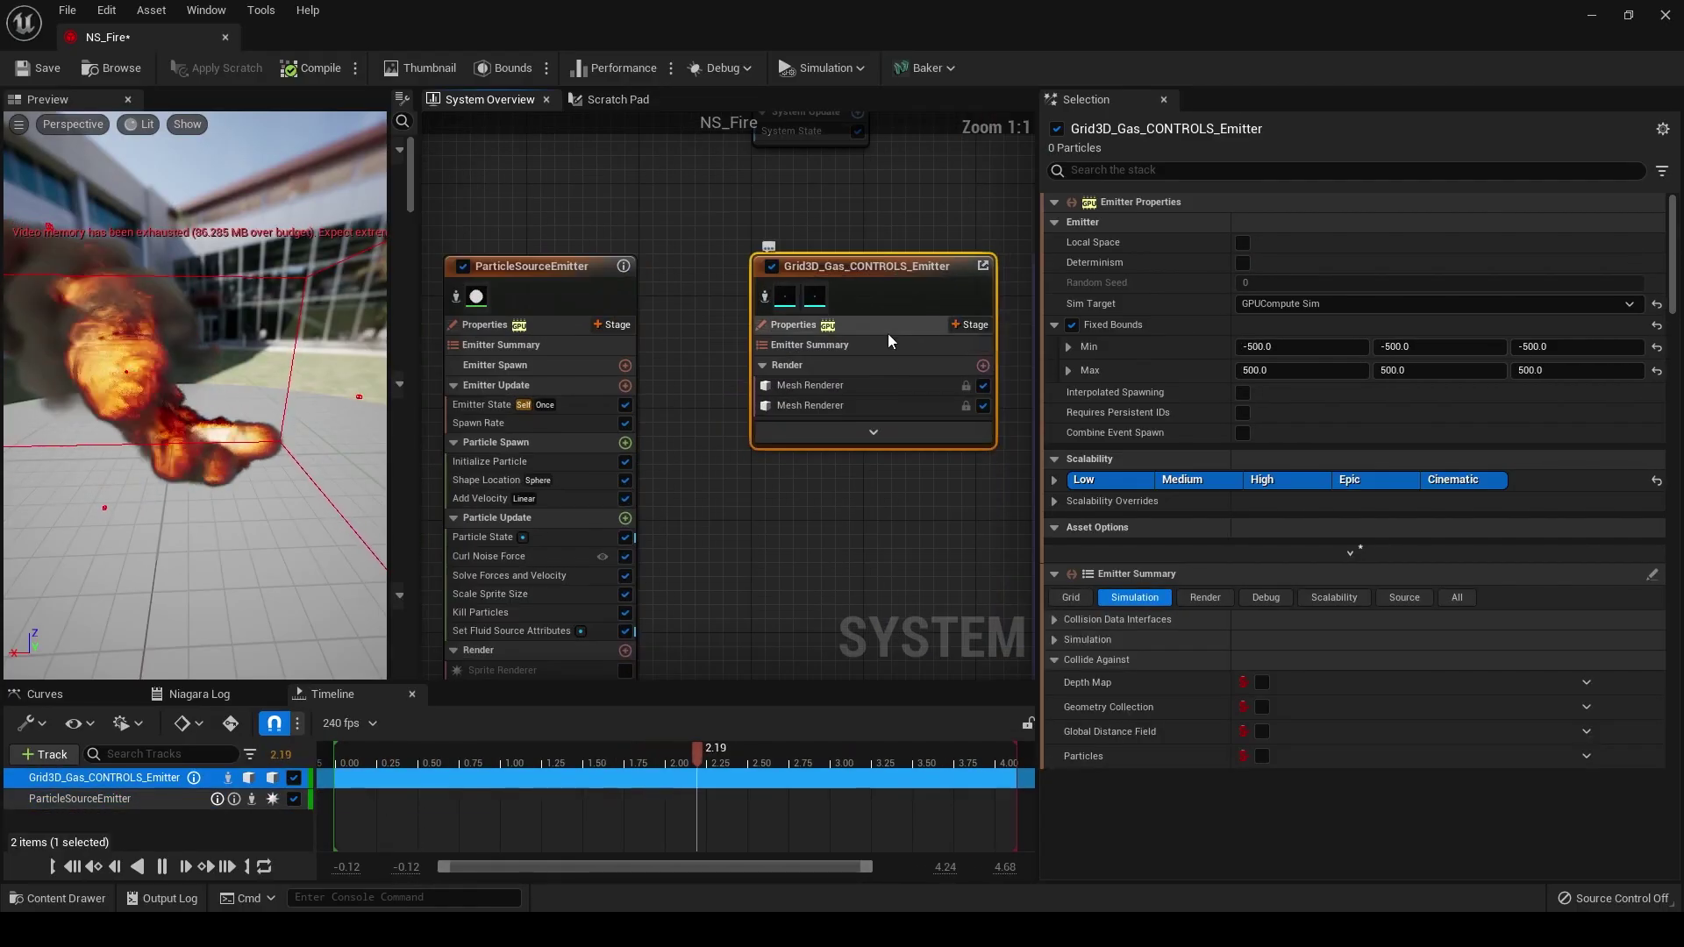
click(828, 344)
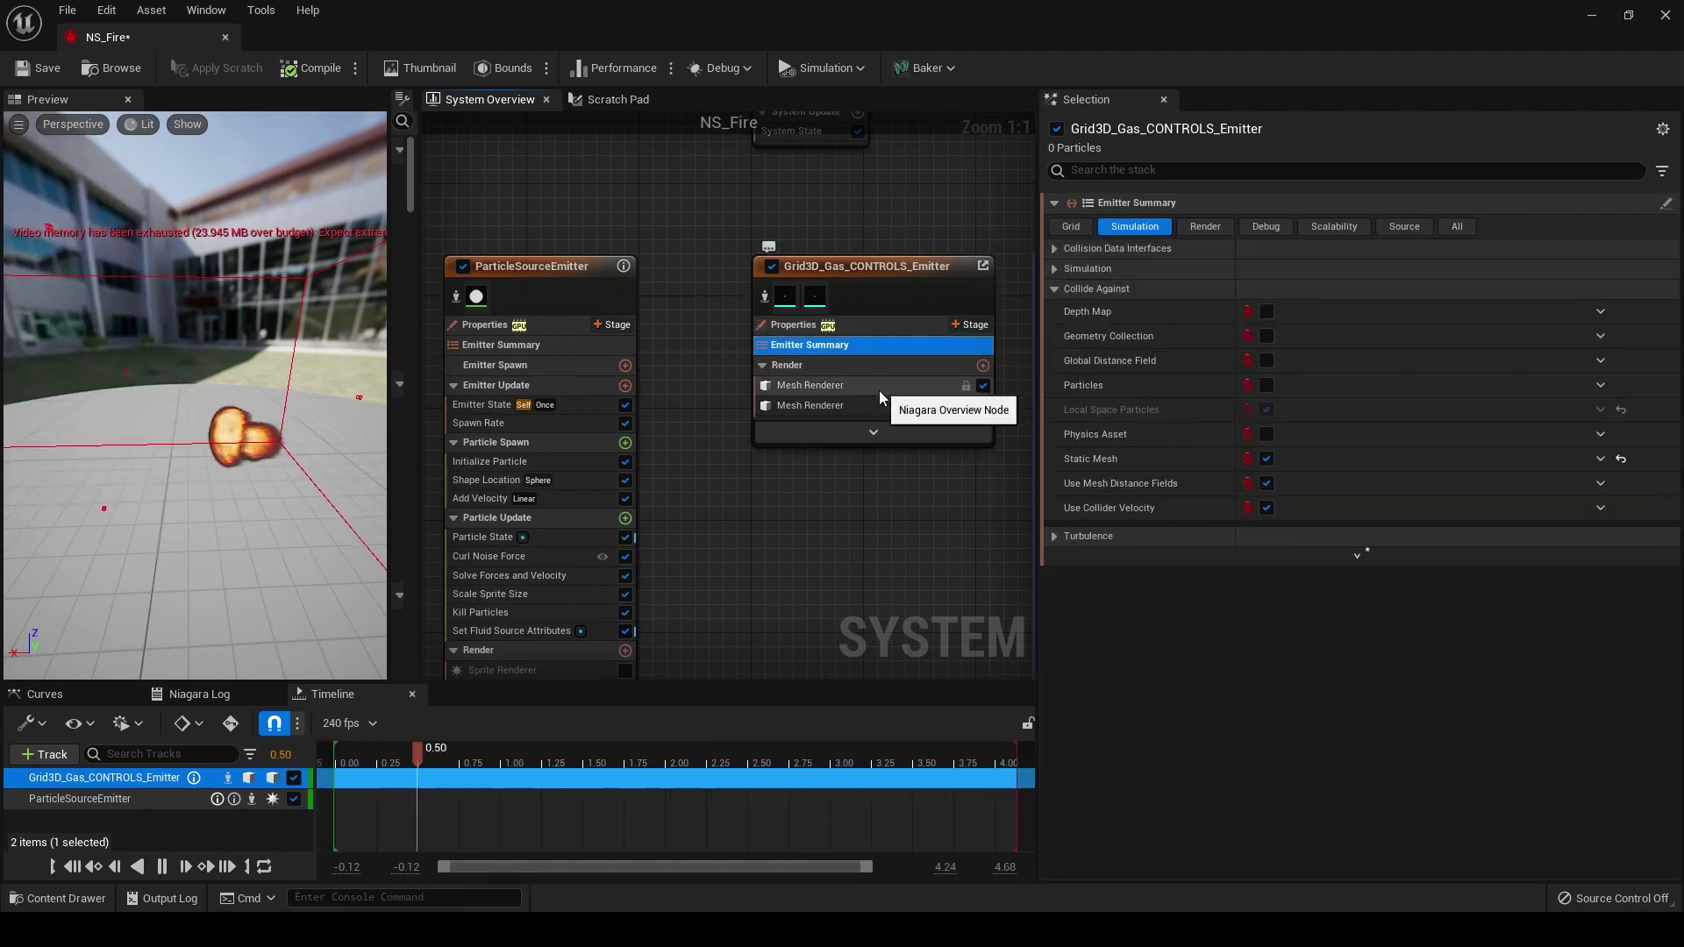
click(1071, 227)
click(1137, 227)
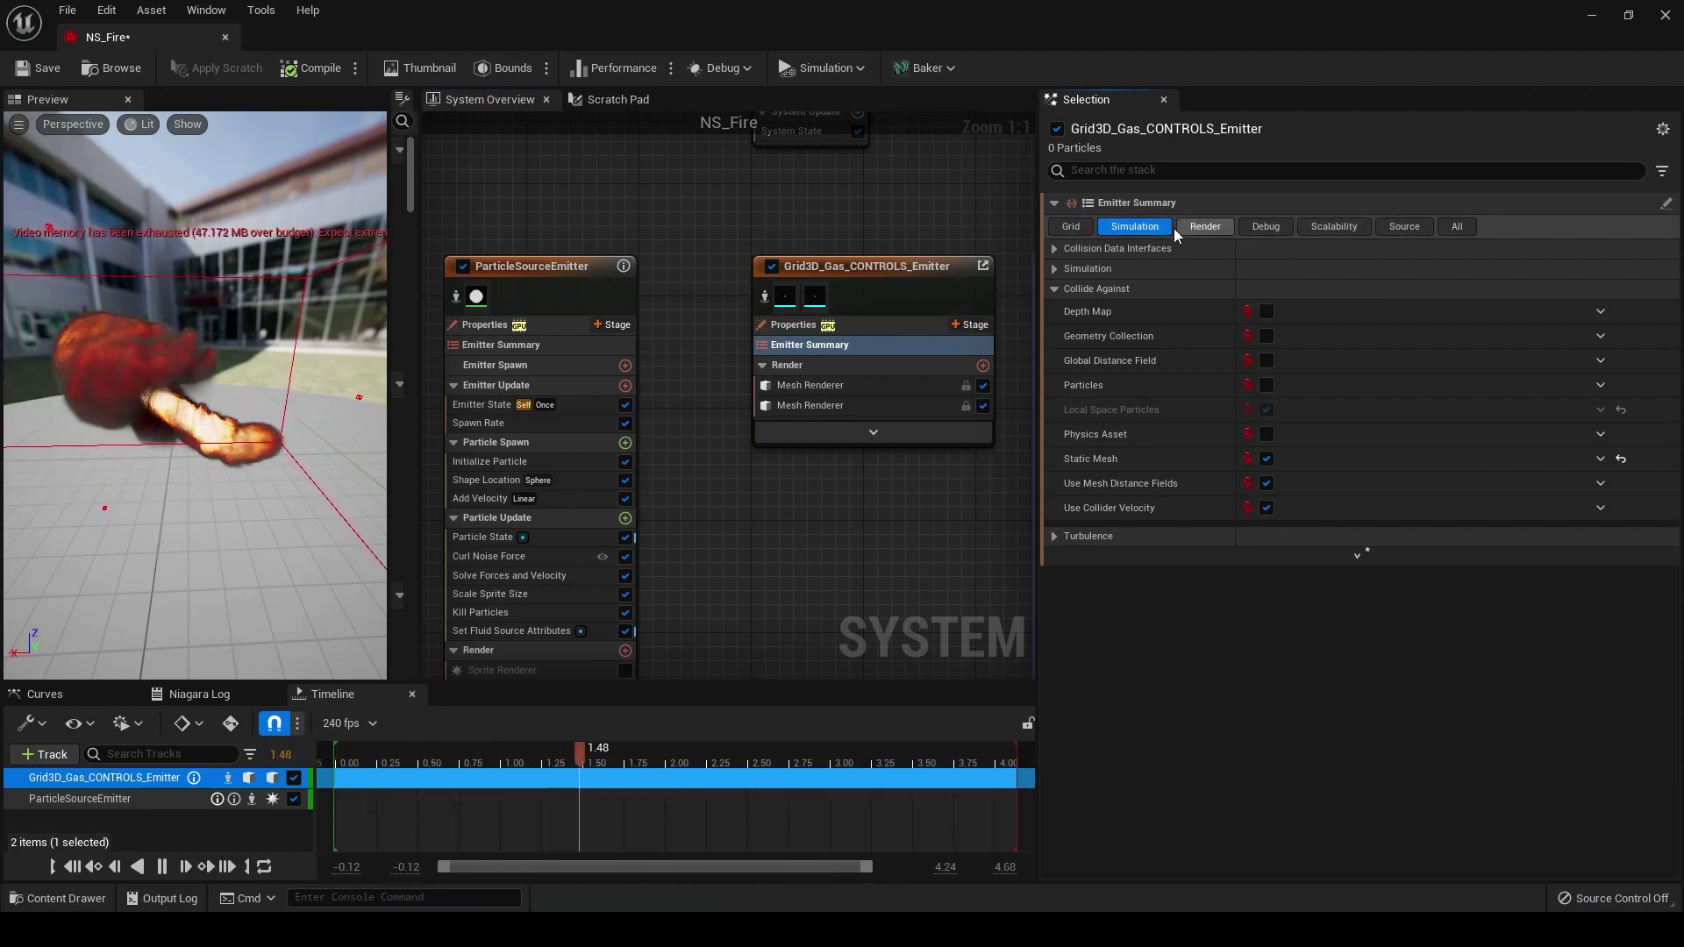
Expand the Grid3D_Gas_CONTROLS_Emitter node to view all its simulation stages, and collapse it again
click(872, 431)
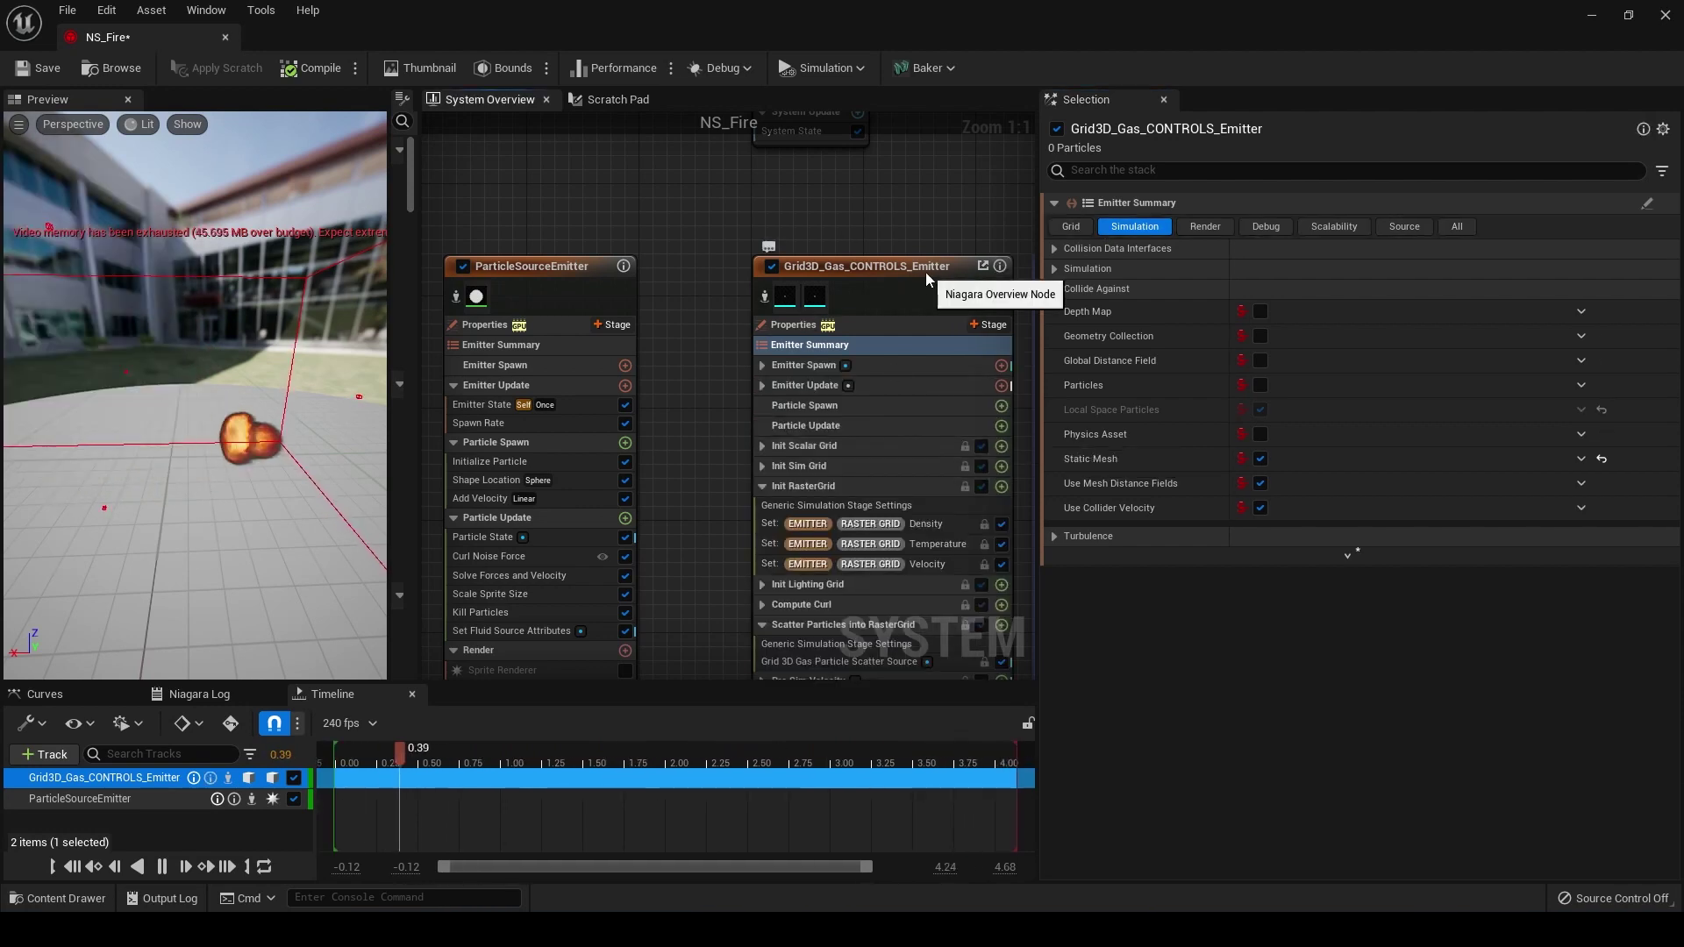
drag(924, 272, 895, 242)
scroll(717, 475, down, 2)
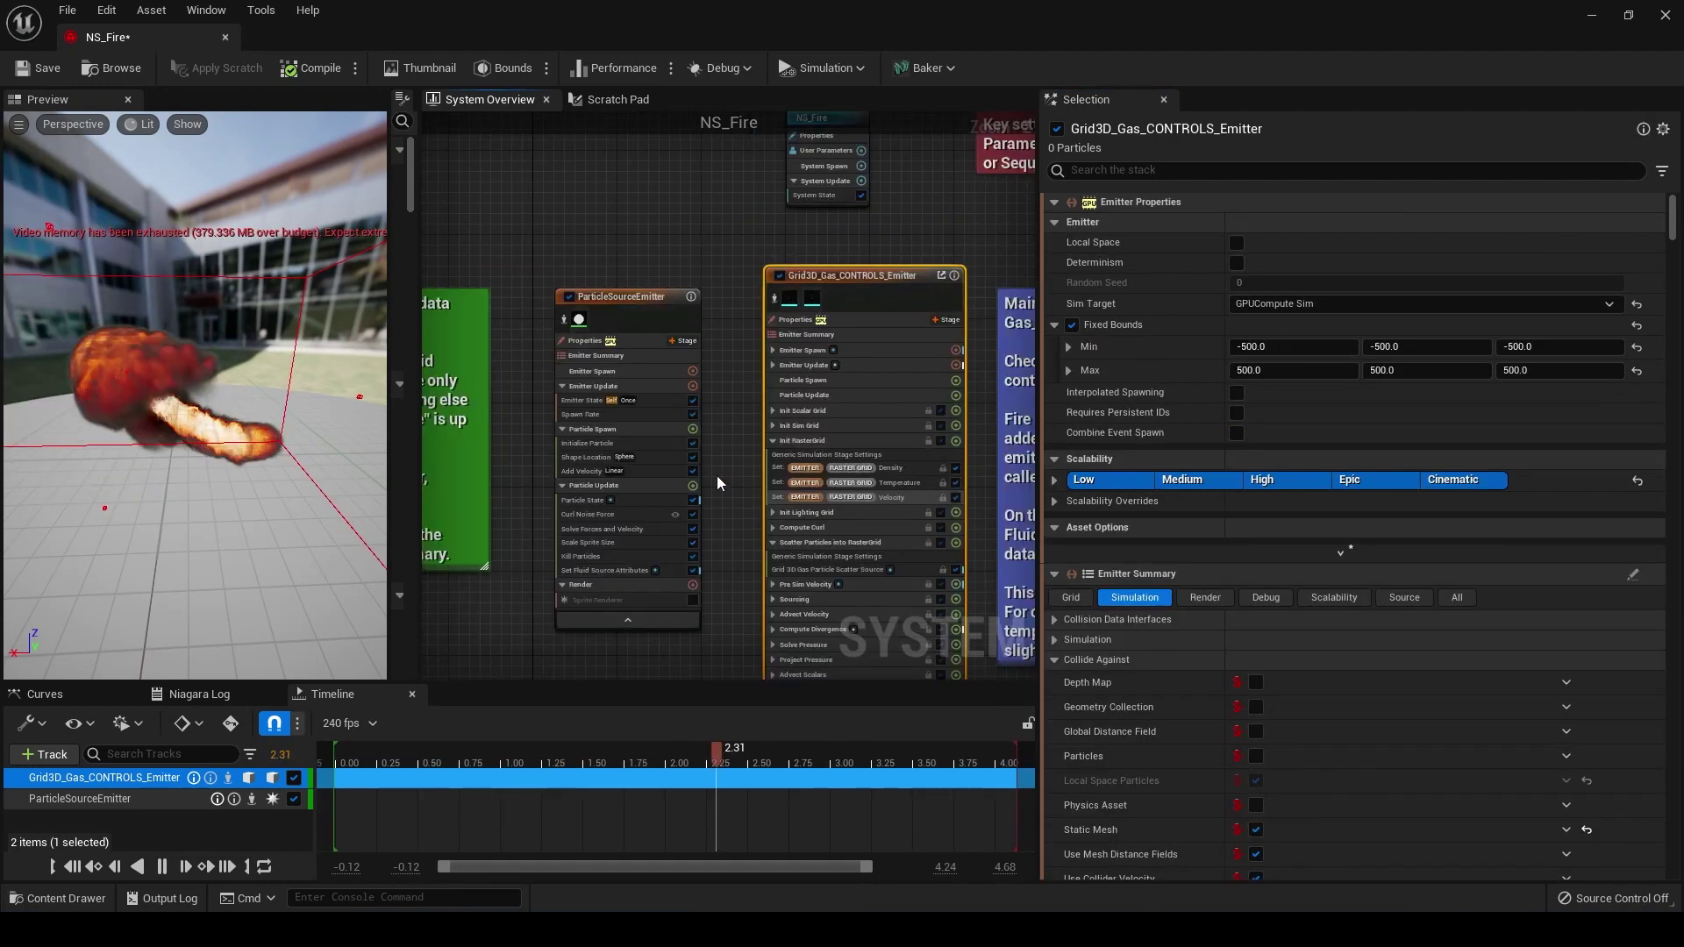
right_drag(743, 492, 653, 380)
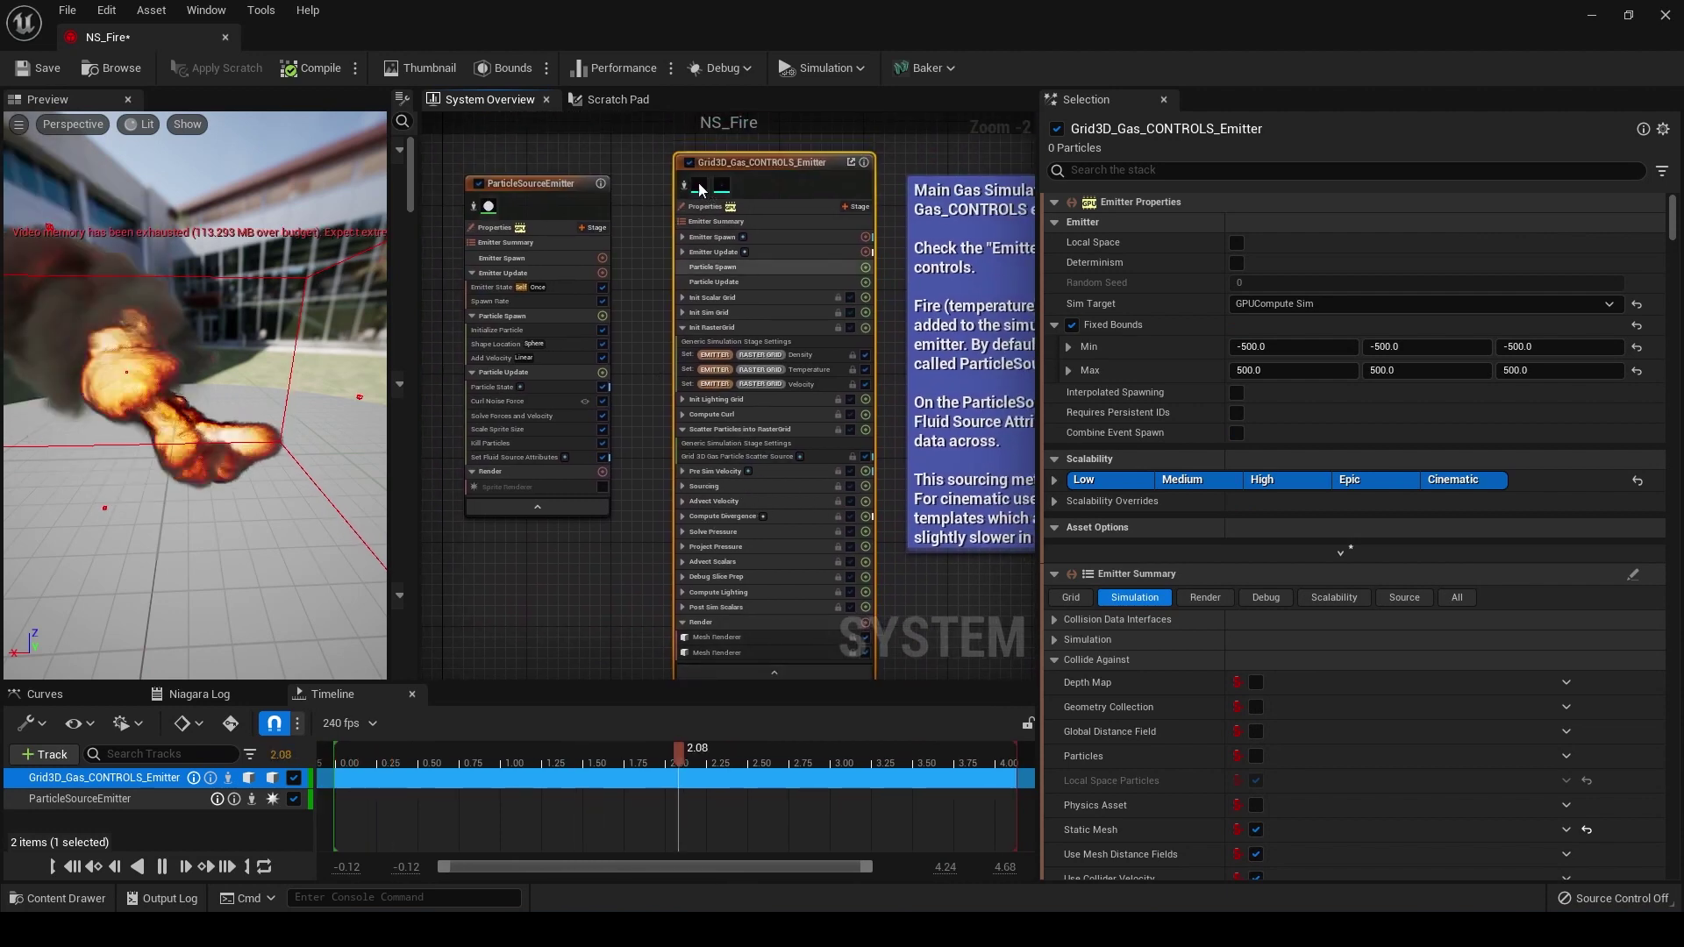
click(774, 672)
right_drag(754, 203, 676, 319)
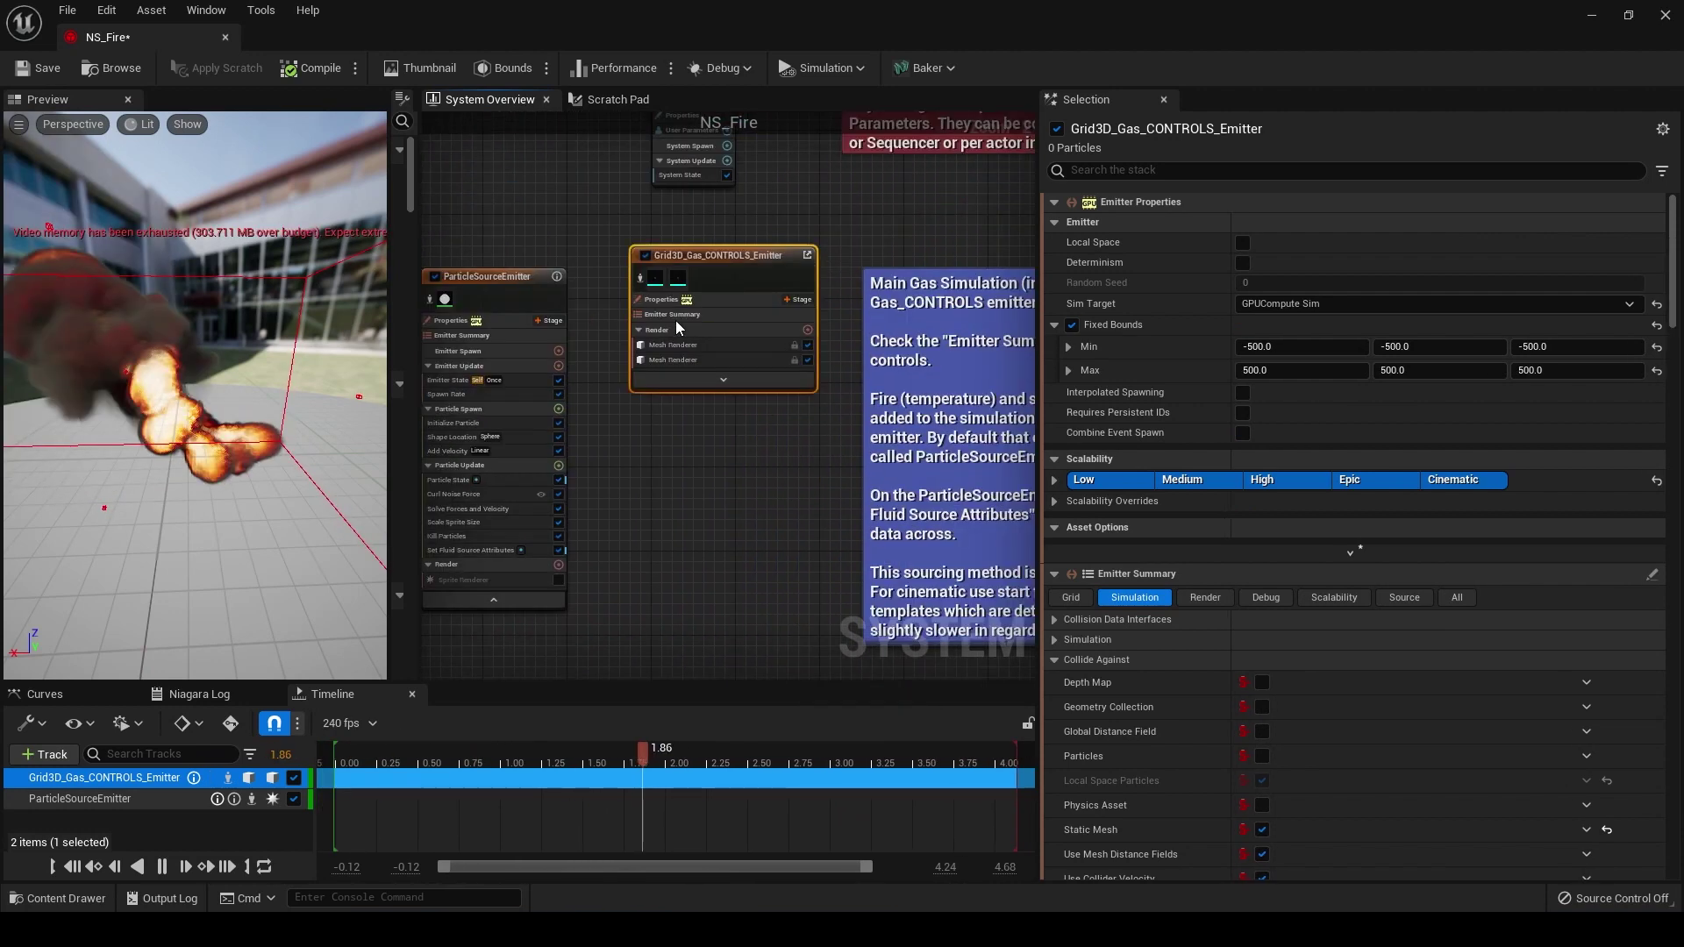
Show the gas emitter's Emitter Summary, review its Collide Against options, and expand the Simulation parameter group
click(677, 316)
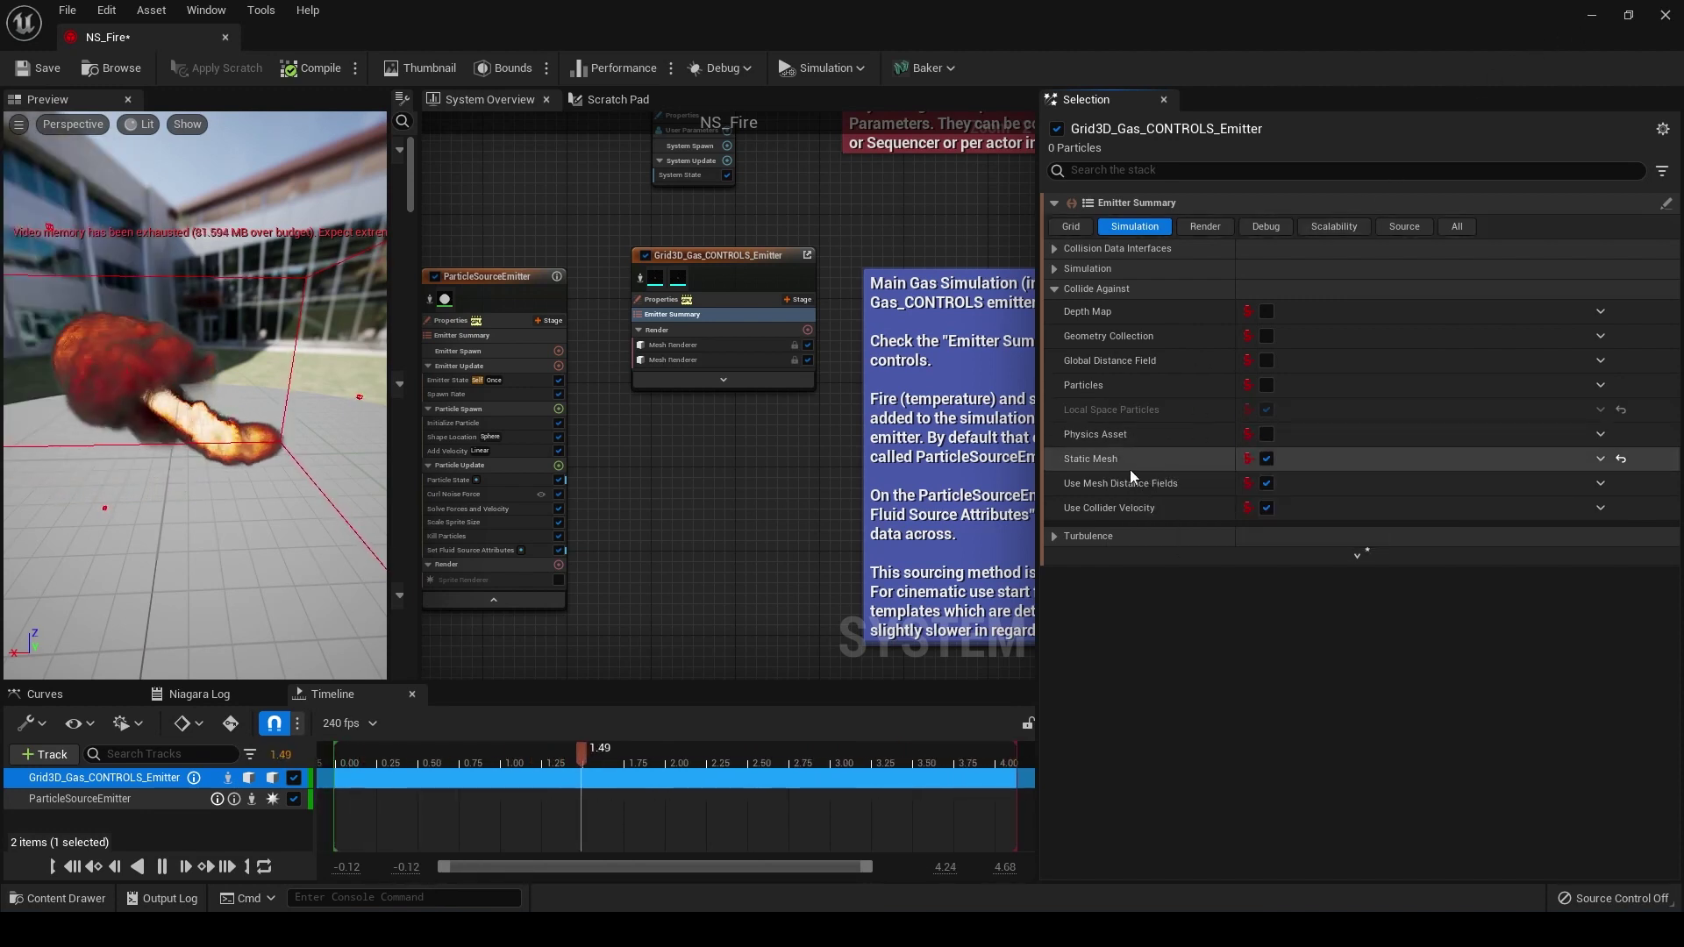
mouse_move(1106, 458)
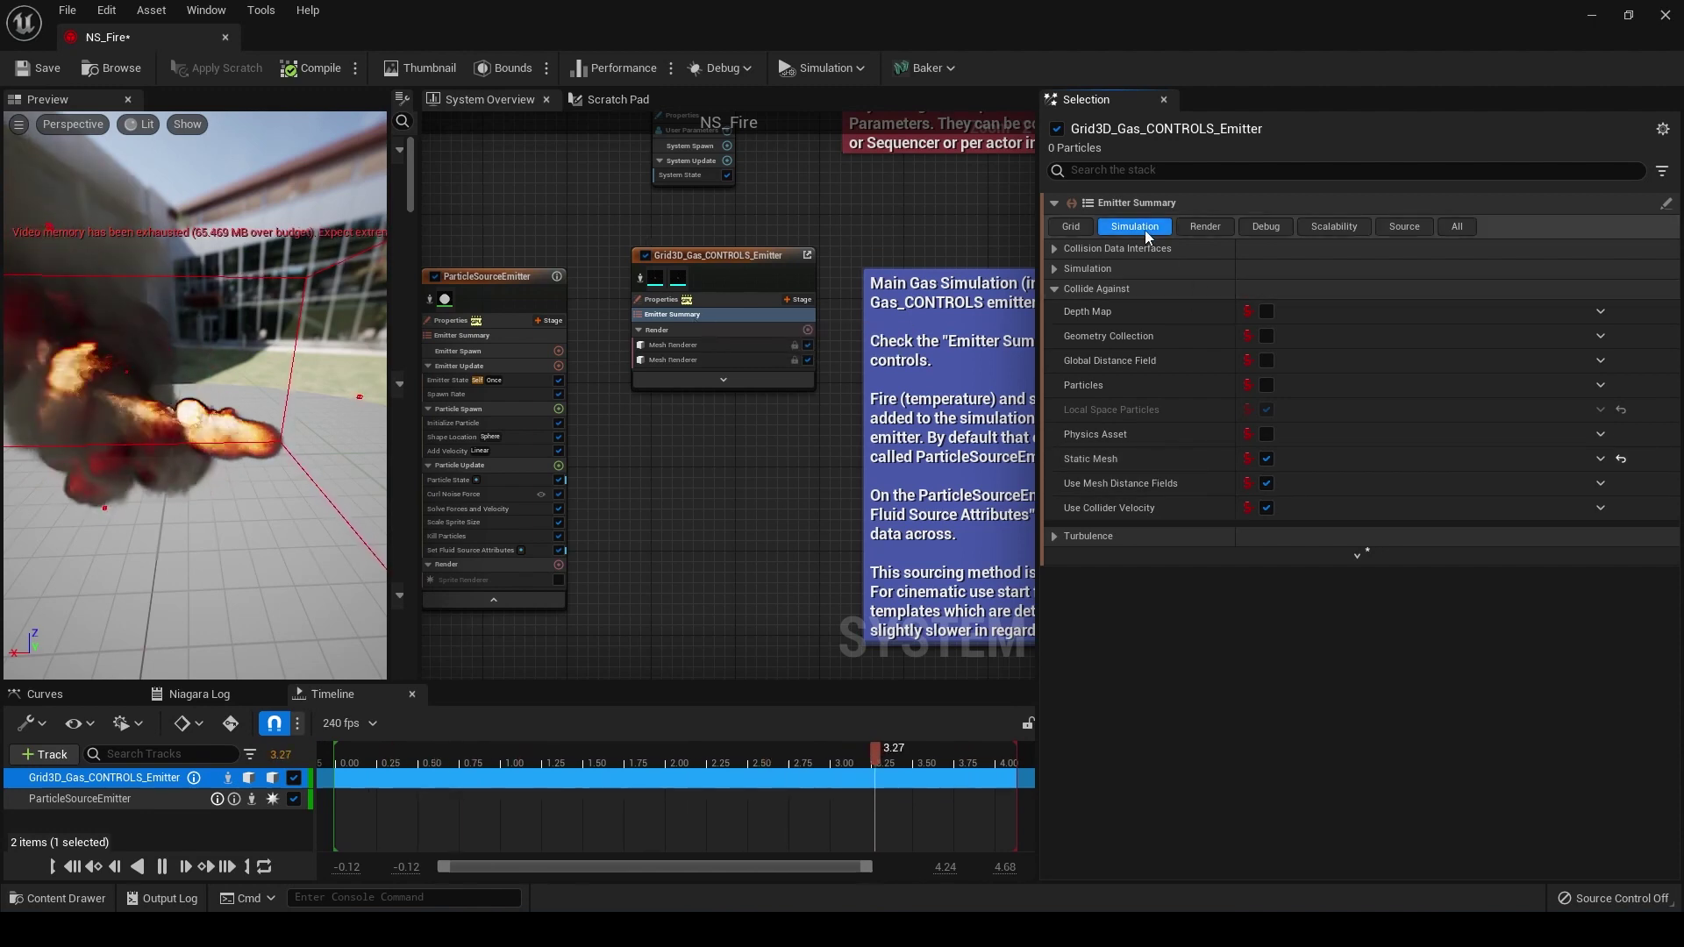
mouse_move(1270, 459)
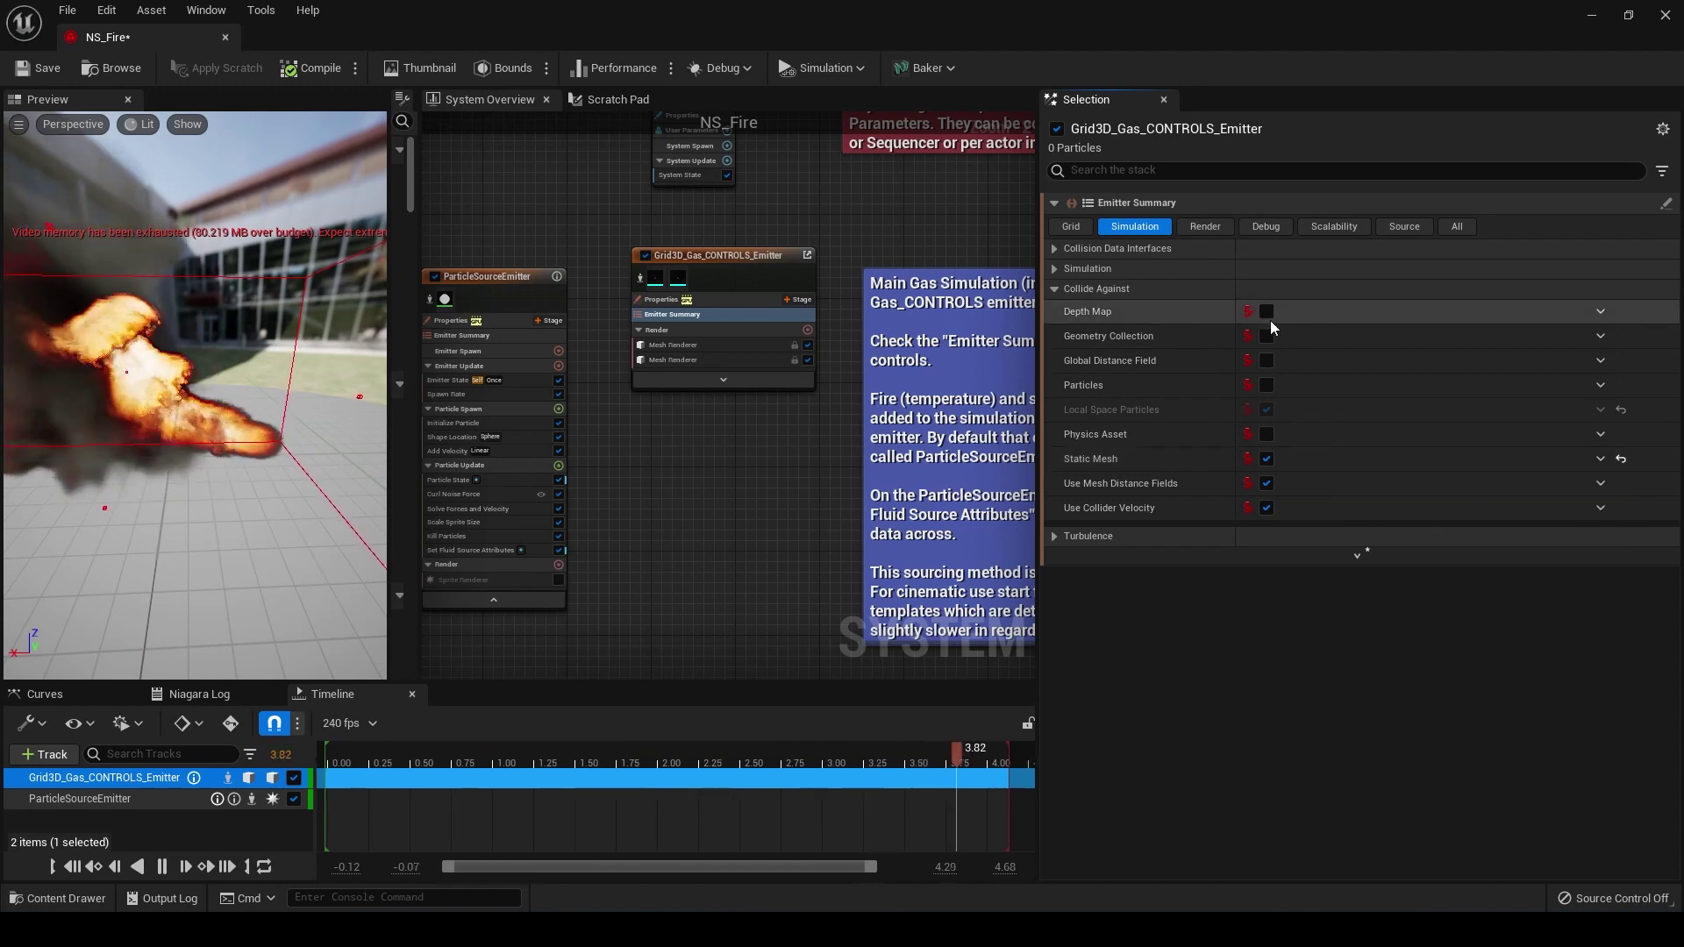
mouse_move(1275, 327)
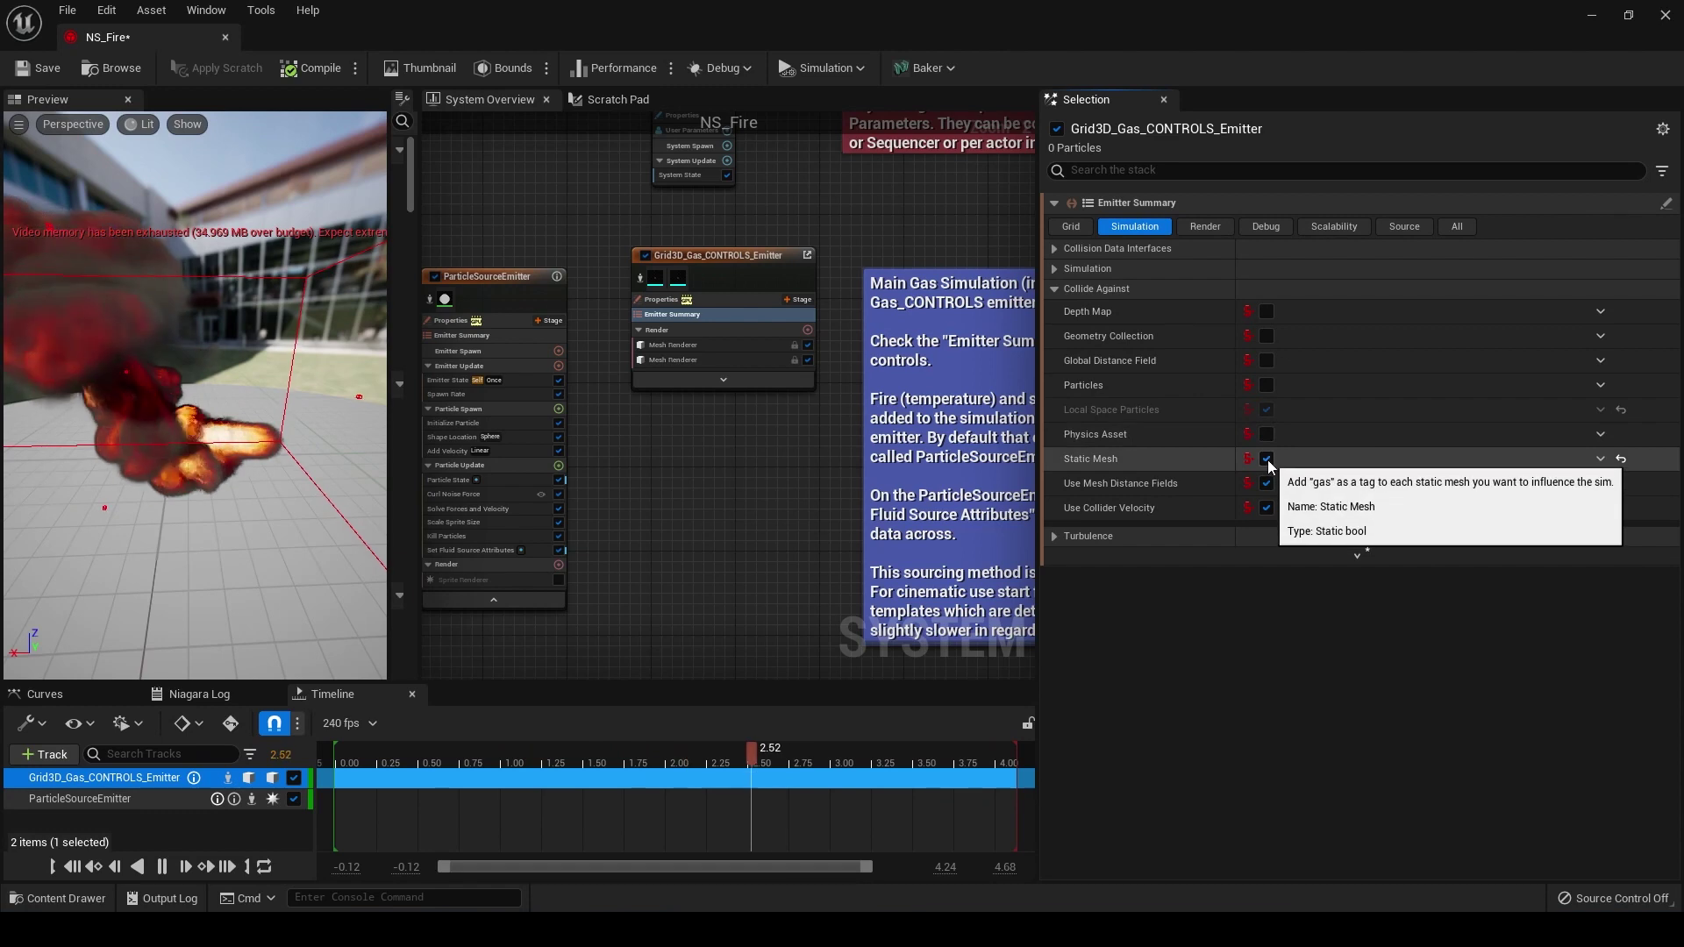
click(1053, 268)
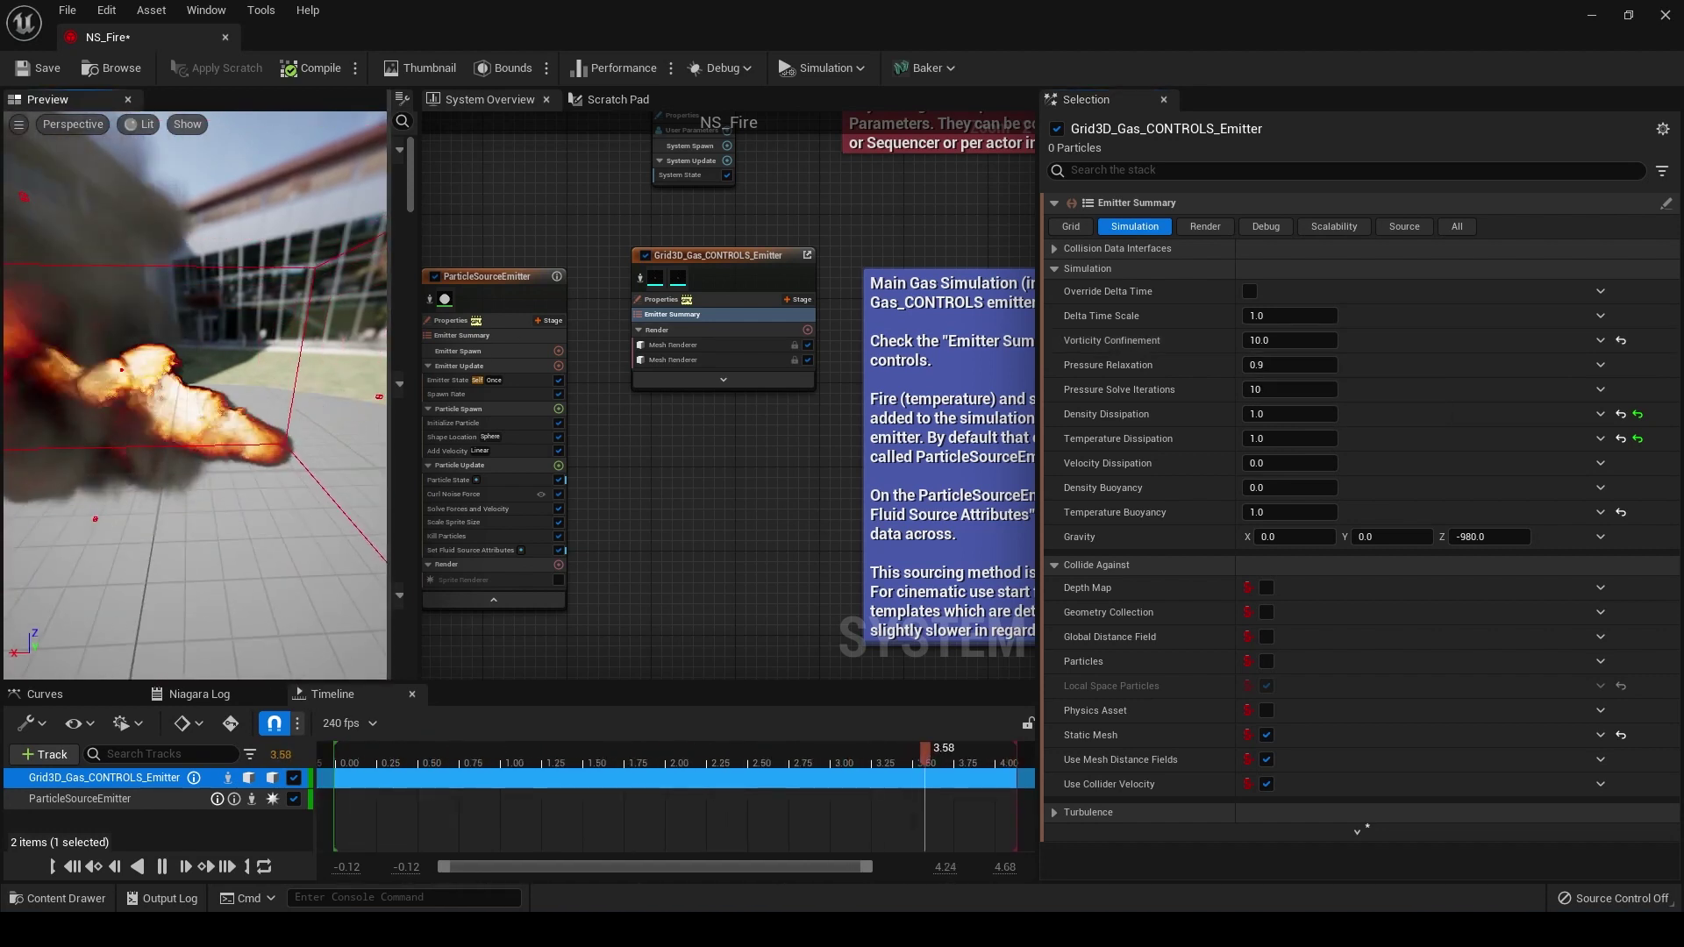
Try Vorticity Confinement values such as 20 and 35 on the gas emitter
click(1310, 340)
text(20)
key(Return)
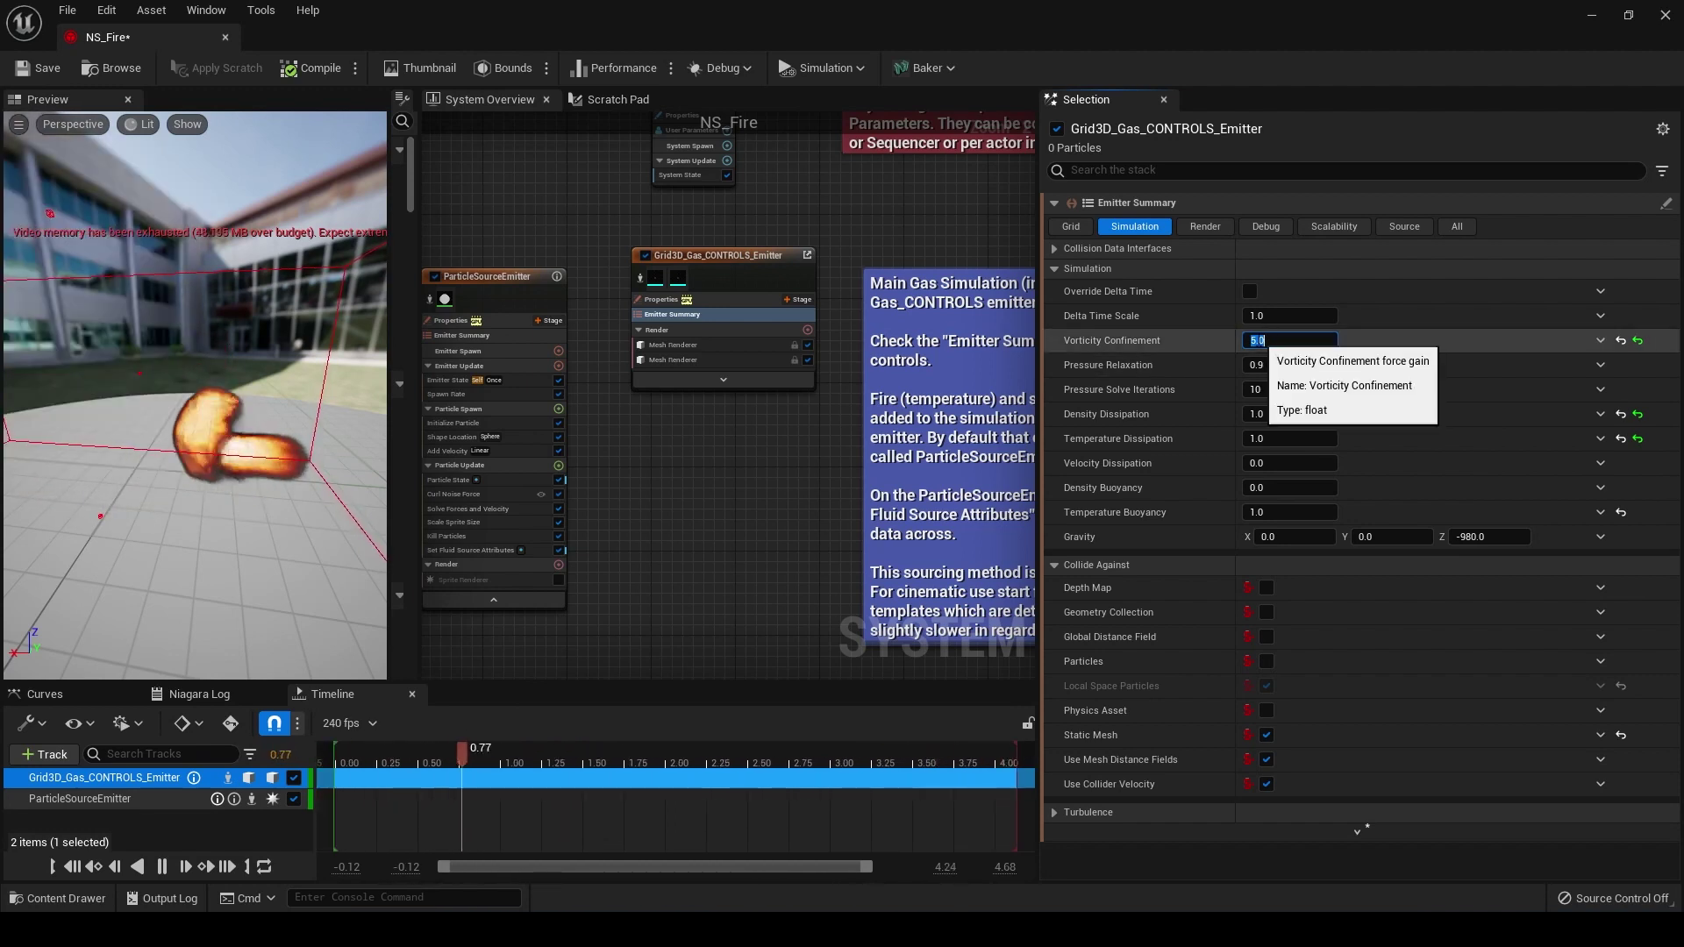
text(35)
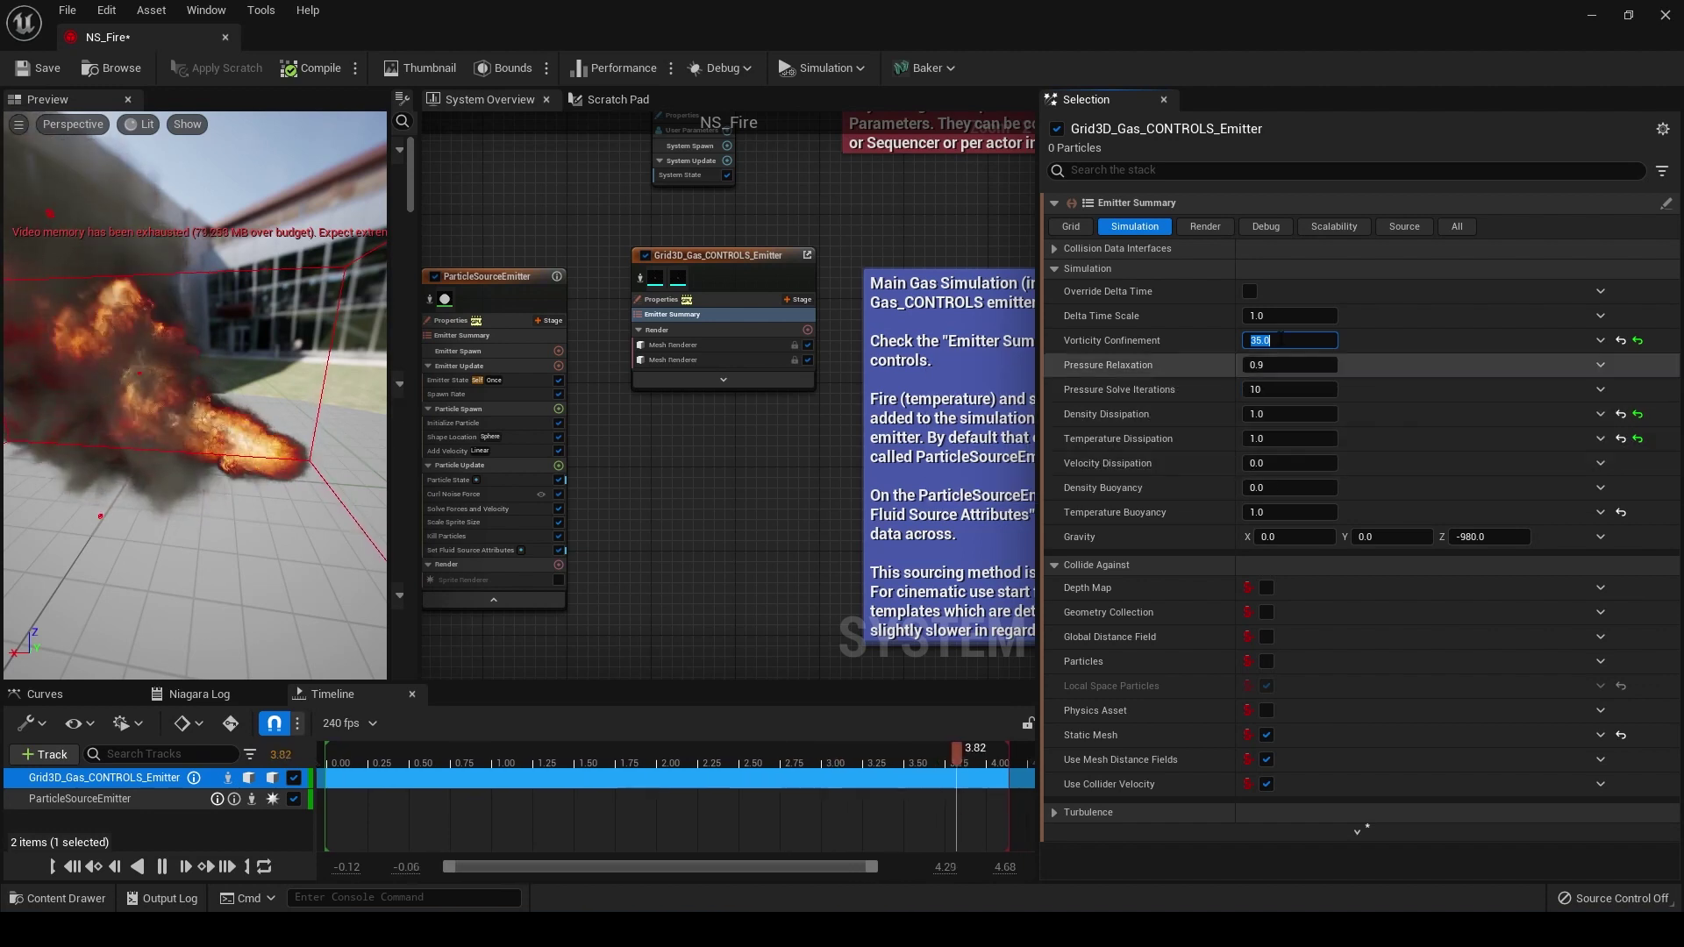
text(25)
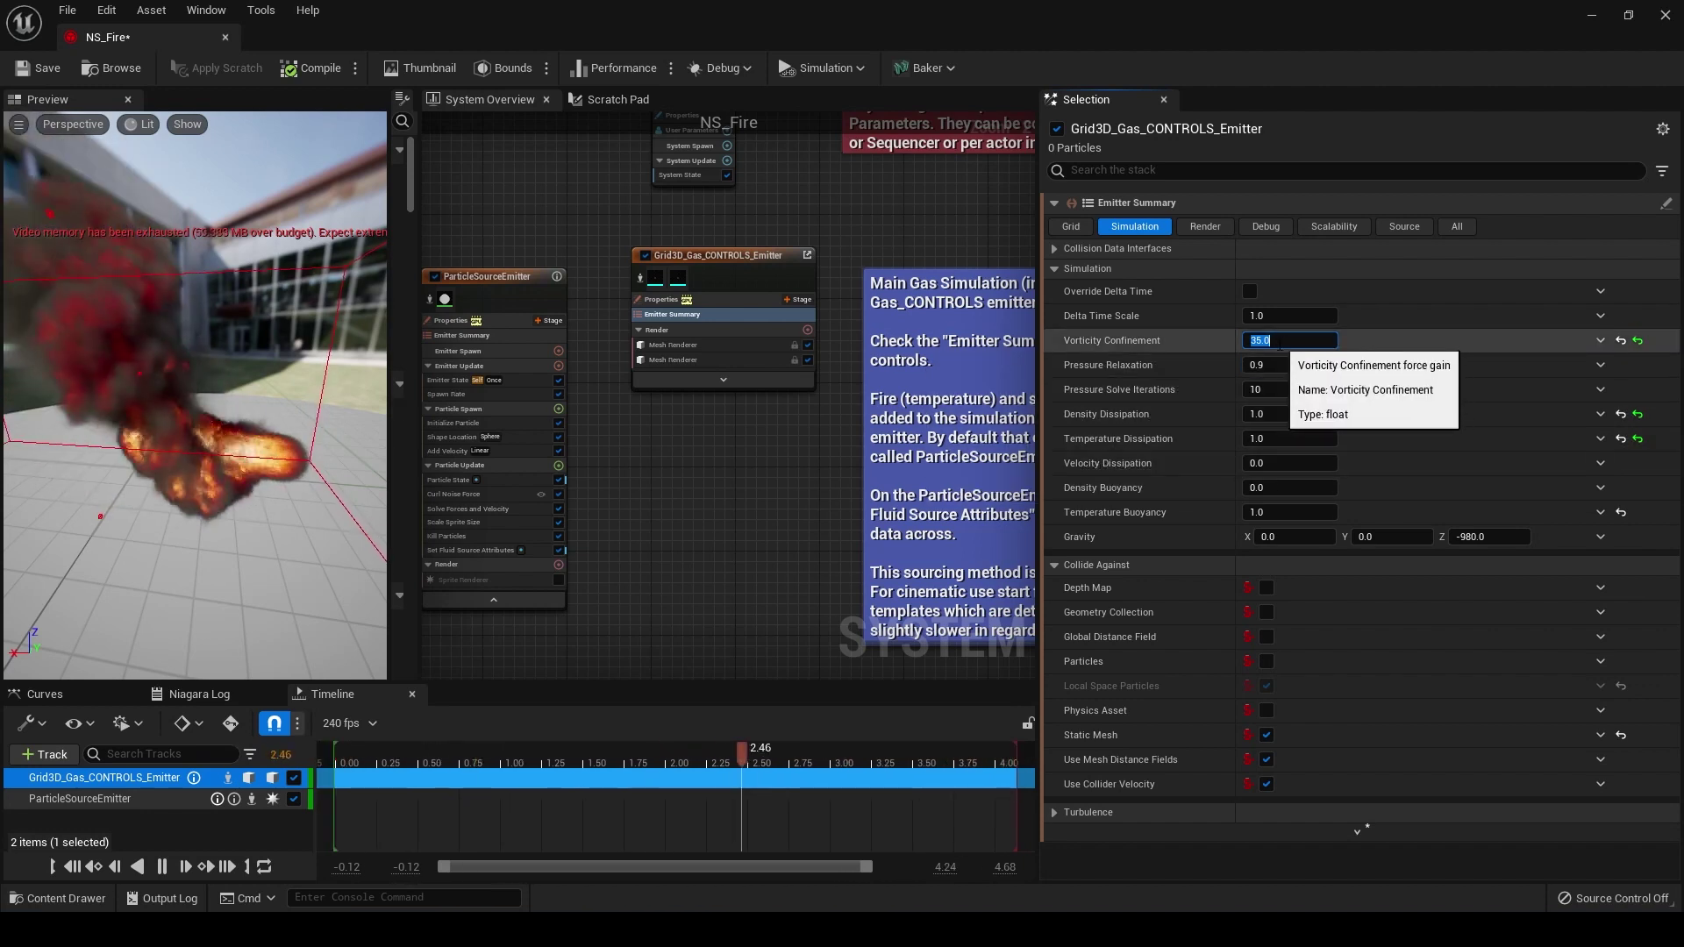
Set the gas emitter's Vorticity Confinement to 30
key(BackSpace)
key(BackSpace)
text(30)
key(Return)
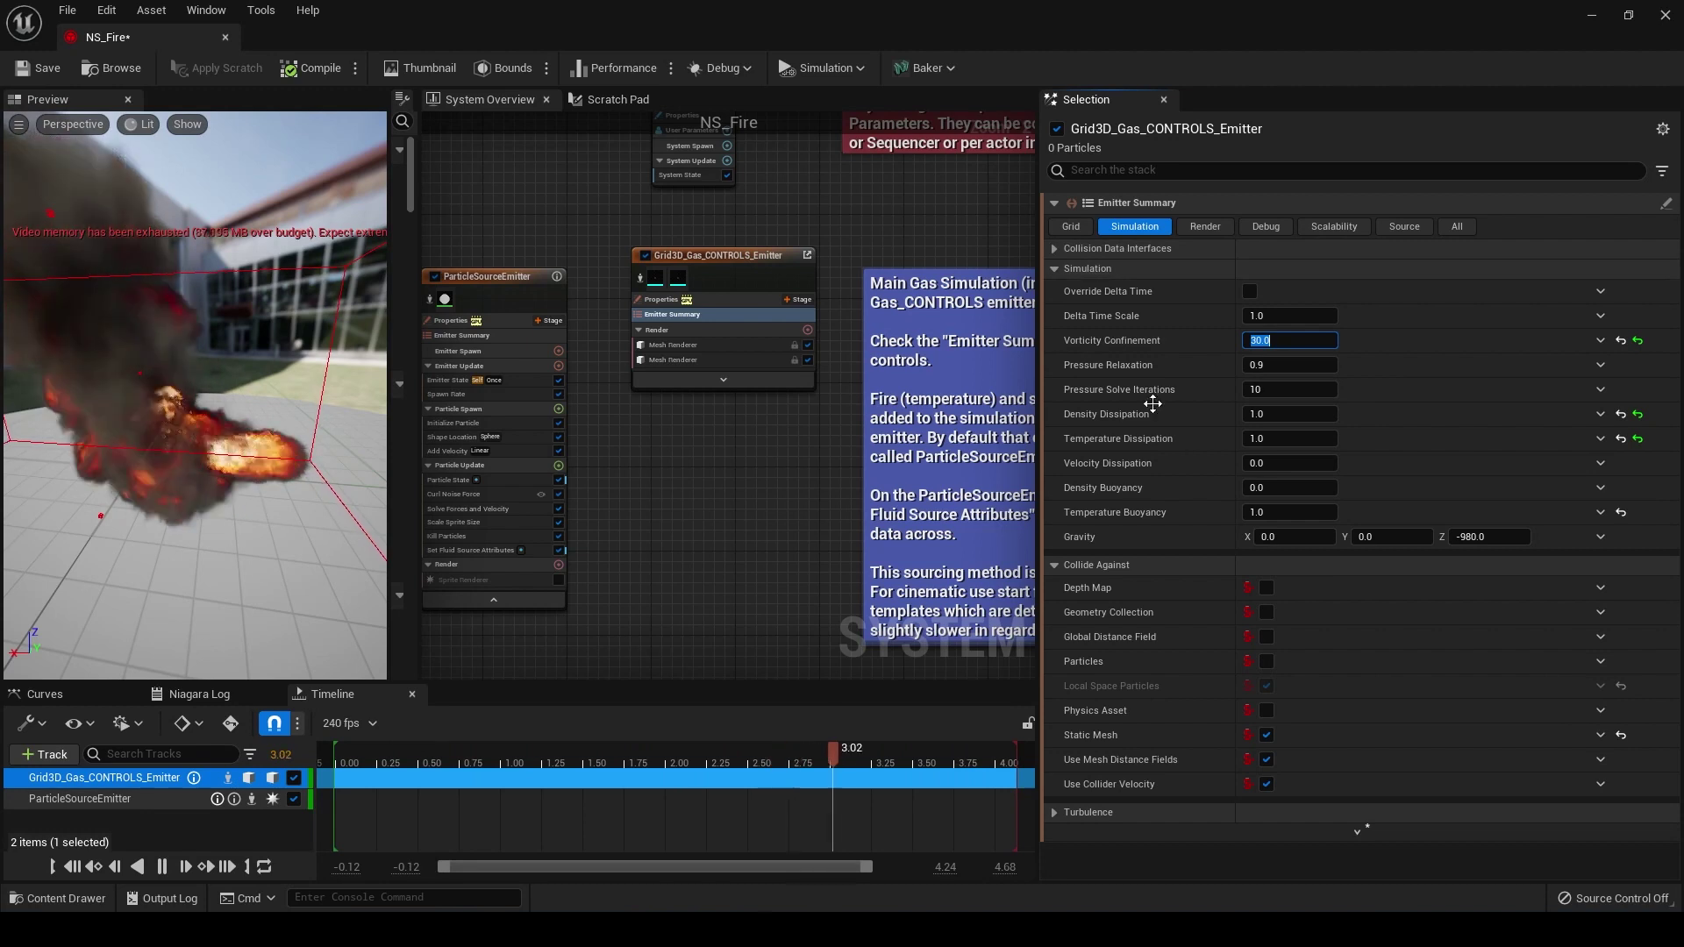
Inspect the NS_Fire actor's flame and override parameters in the level, and return to the NS_Fire Niagara system
click(1633, 15)
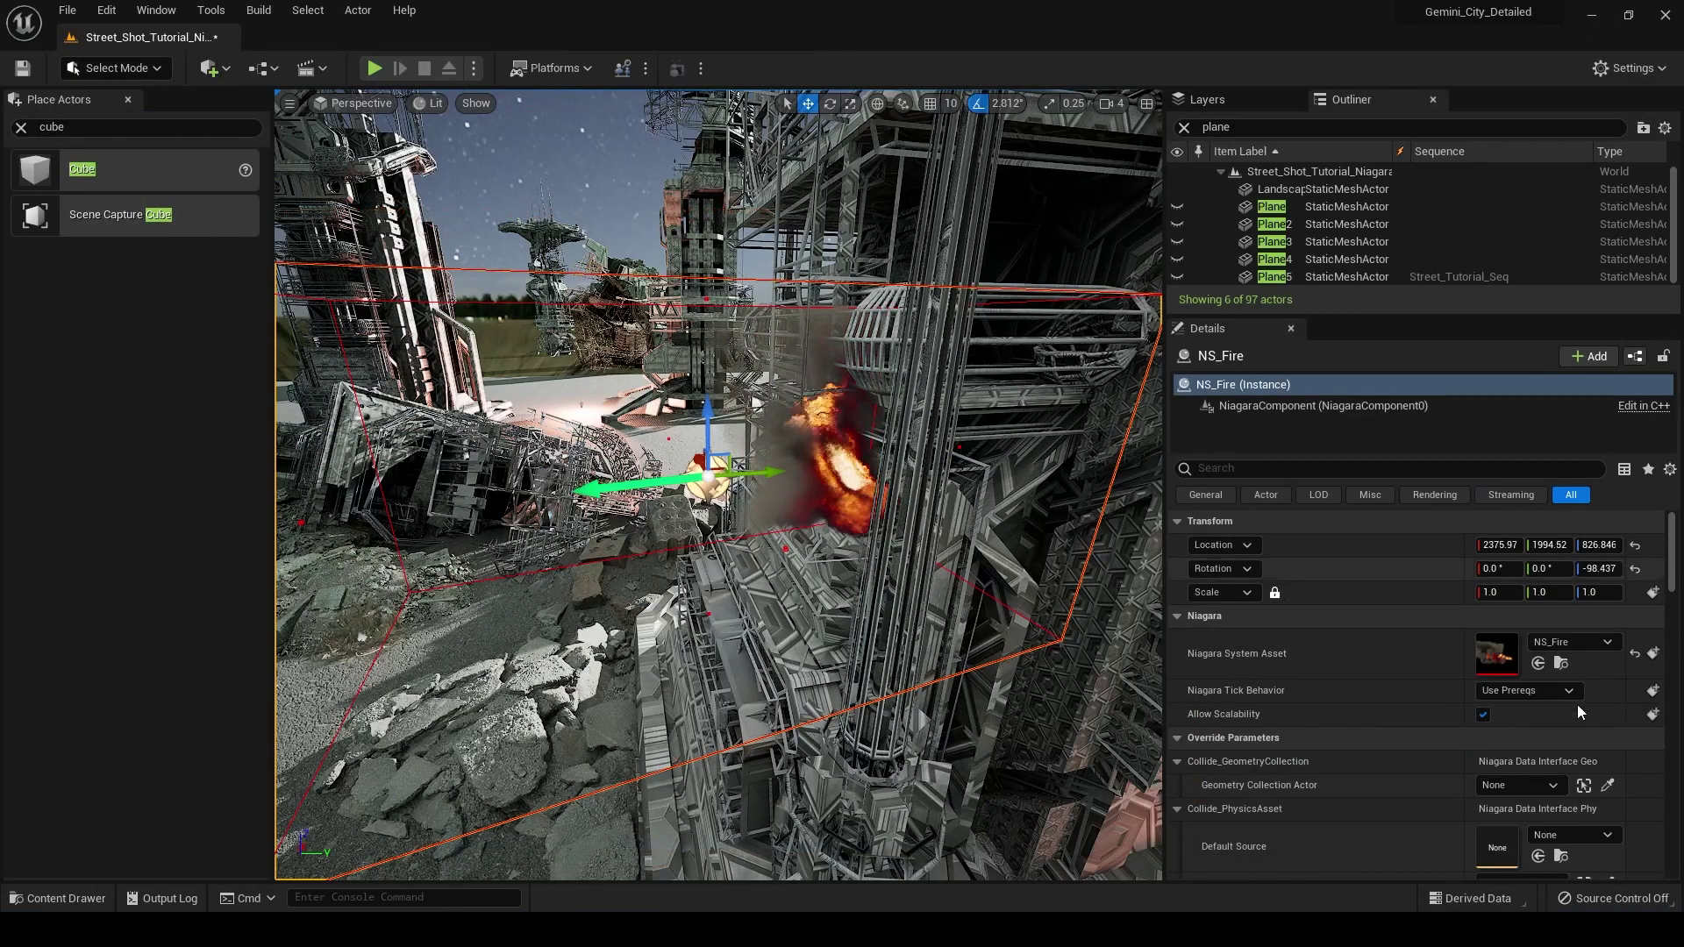
scroll(1522, 693, down, 10)
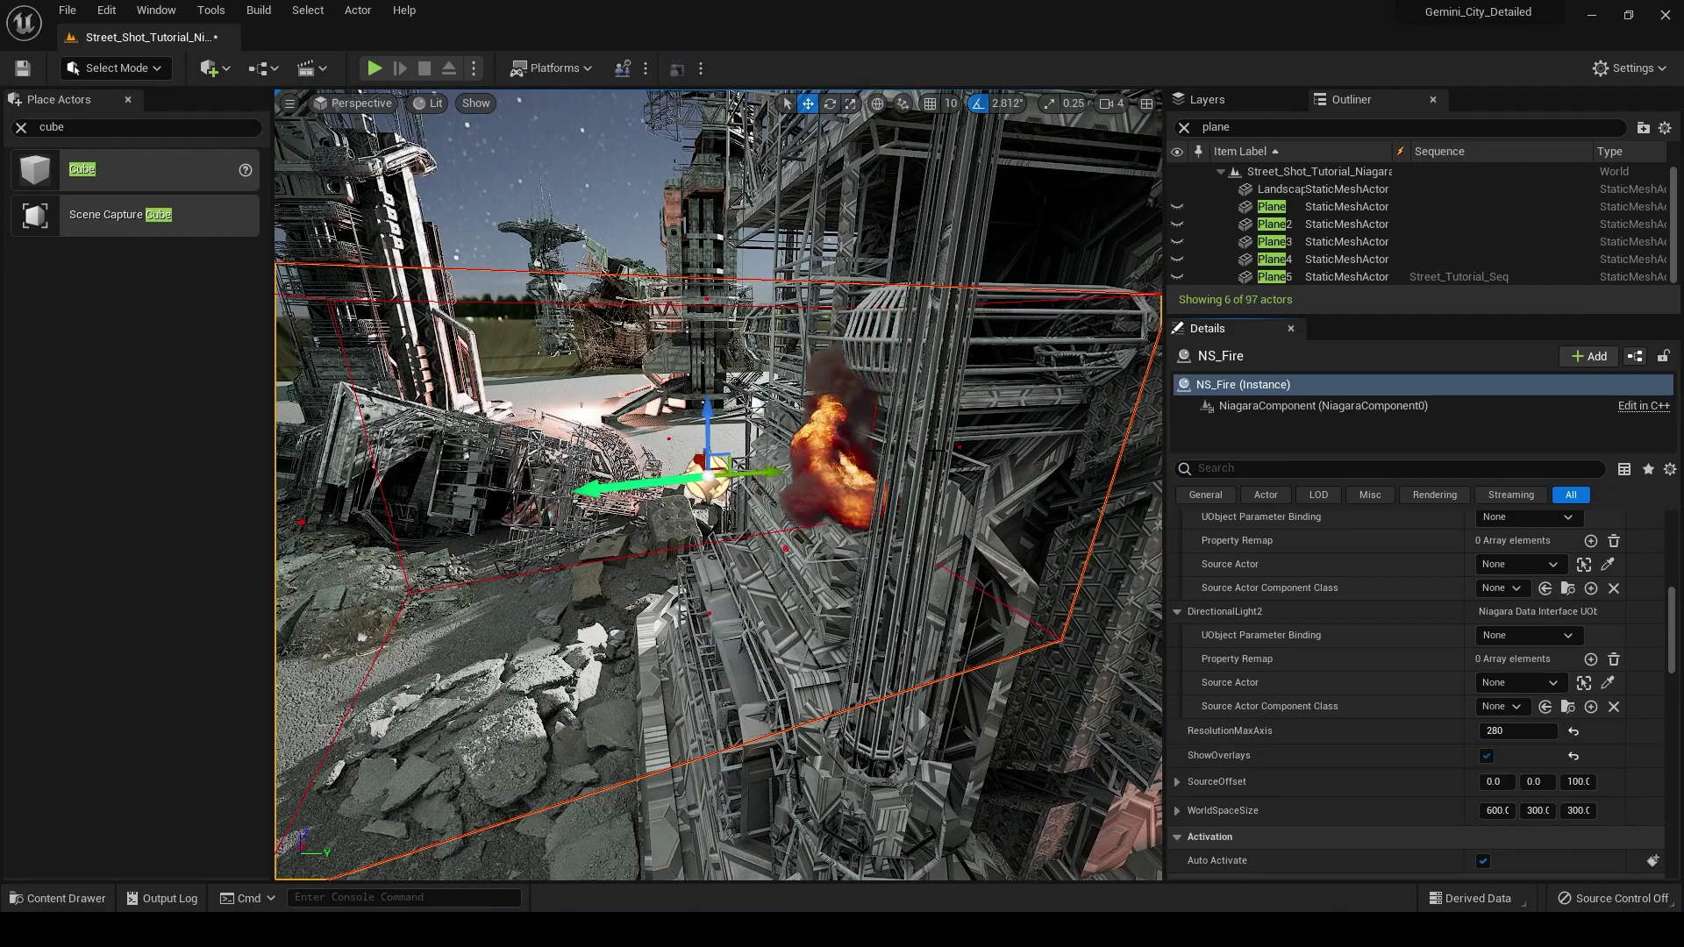
mouse_move(718, 485)
right_down()
mouse_move(754, 485)
mouse_move(737, 485)
right_up()
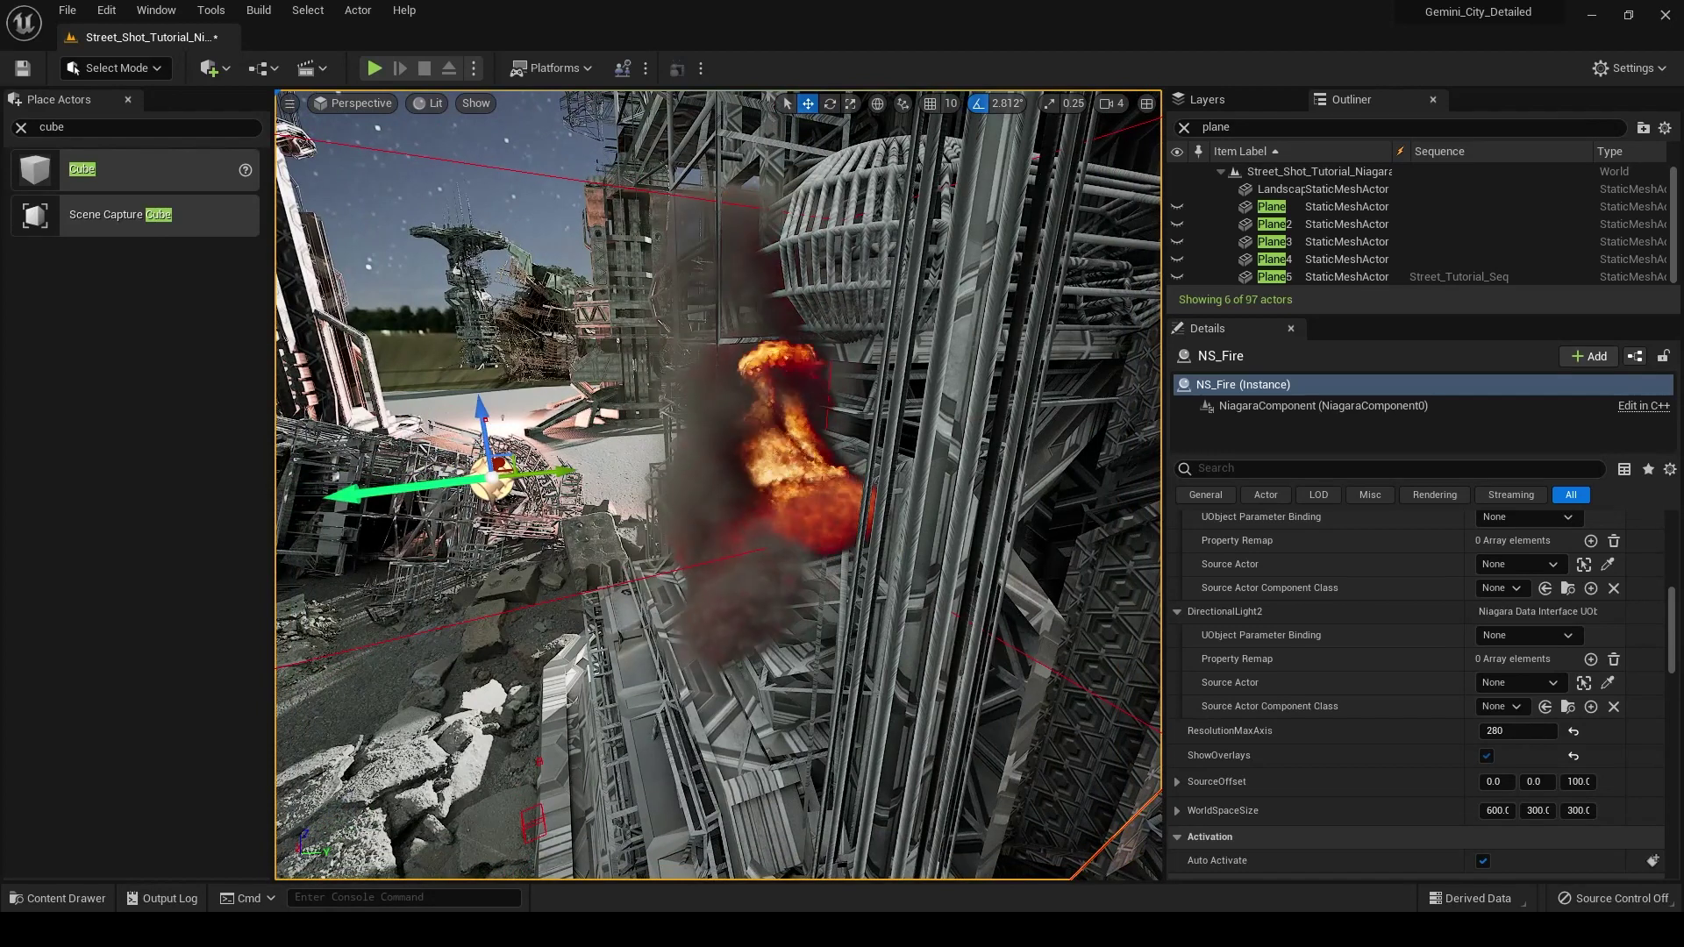
mouse_move(1010, 840)
click(1024, 840)
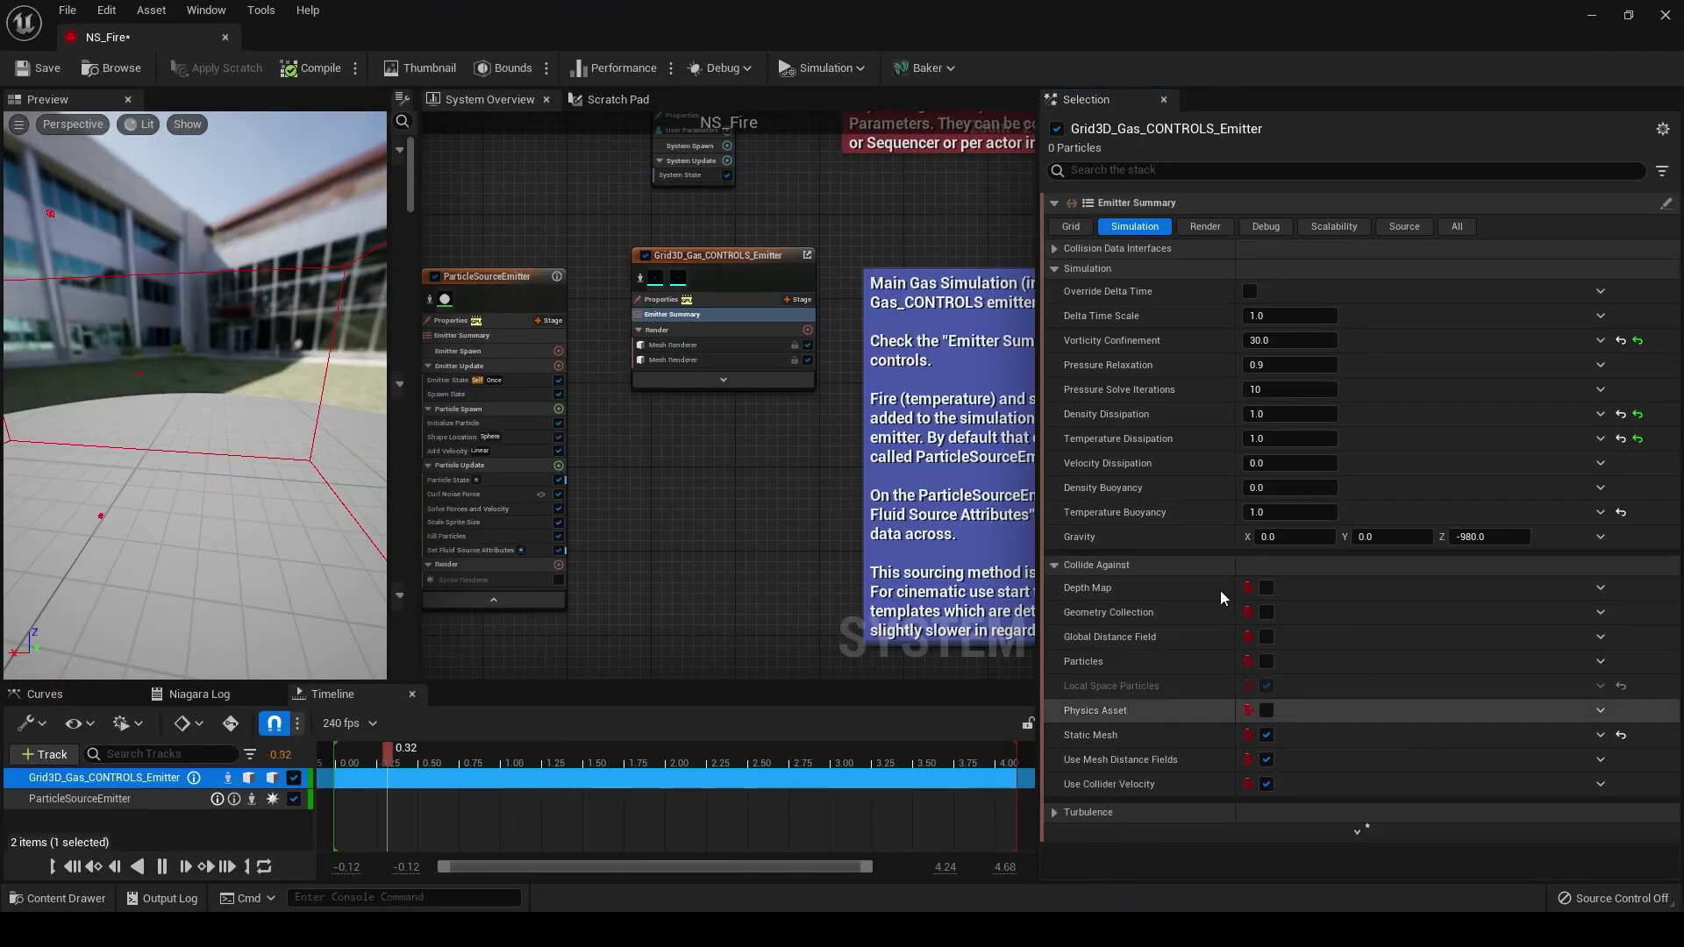
Set the gas emitter's Pressure Solve Iterations to 15
click(1261, 391)
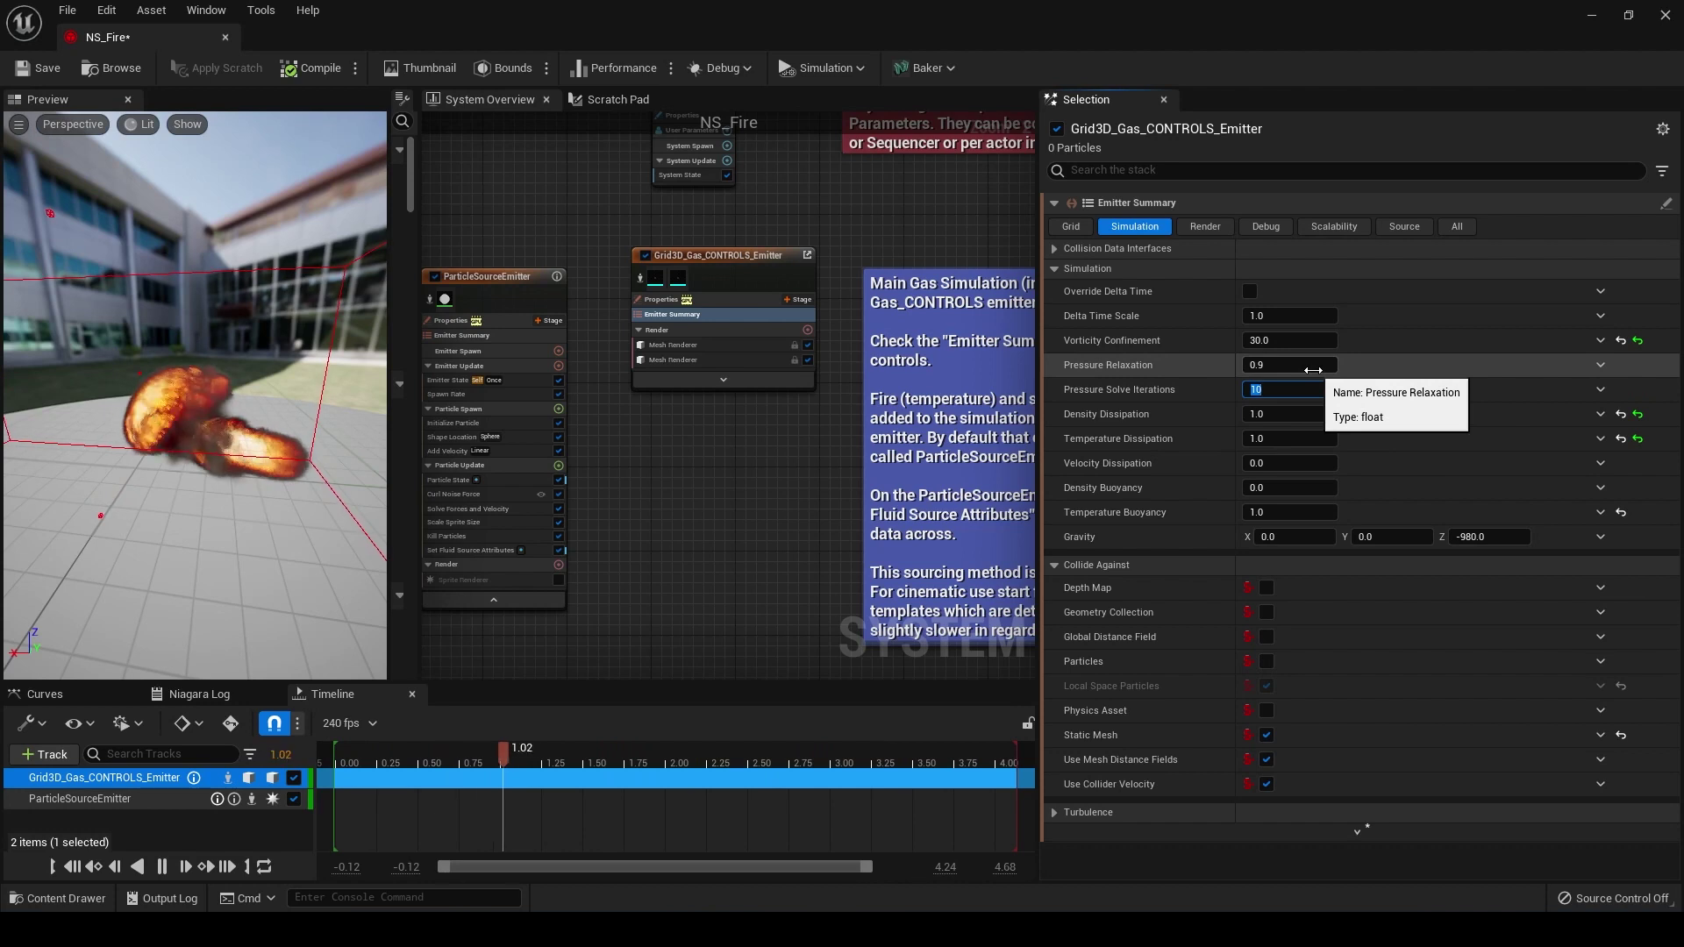
text(15)
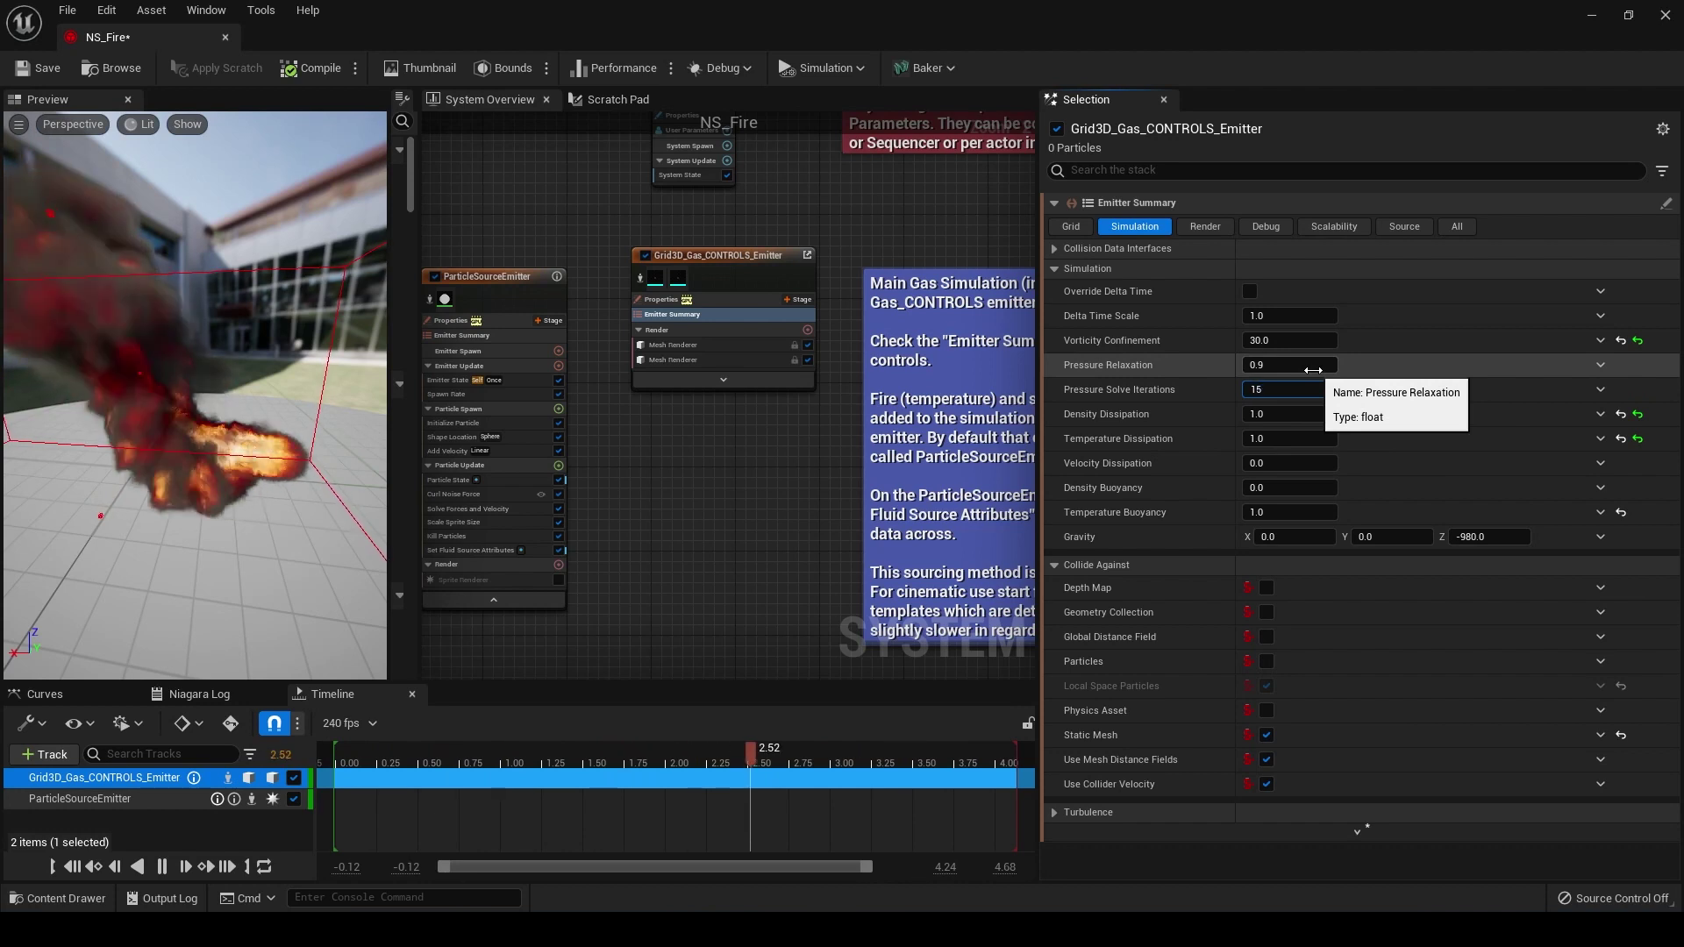
key(Return)
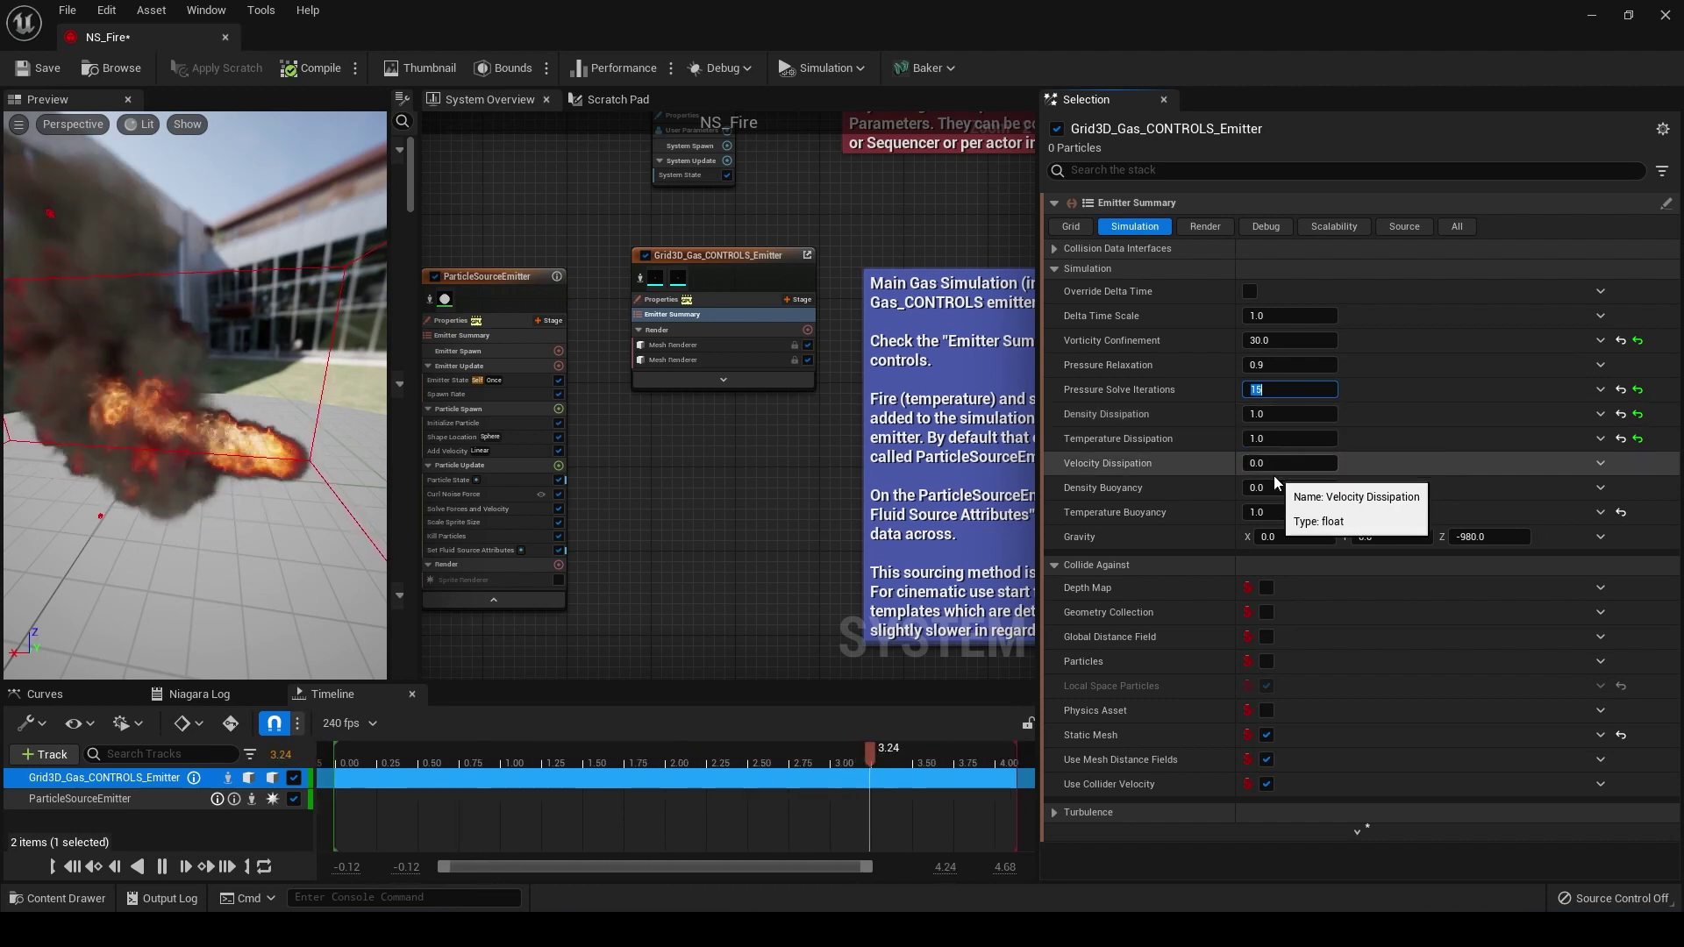
Try Density Dissipation values of 0.2, 10 and 0.5, and restore the value to 1
click(1277, 413)
text(0)
key(Return)
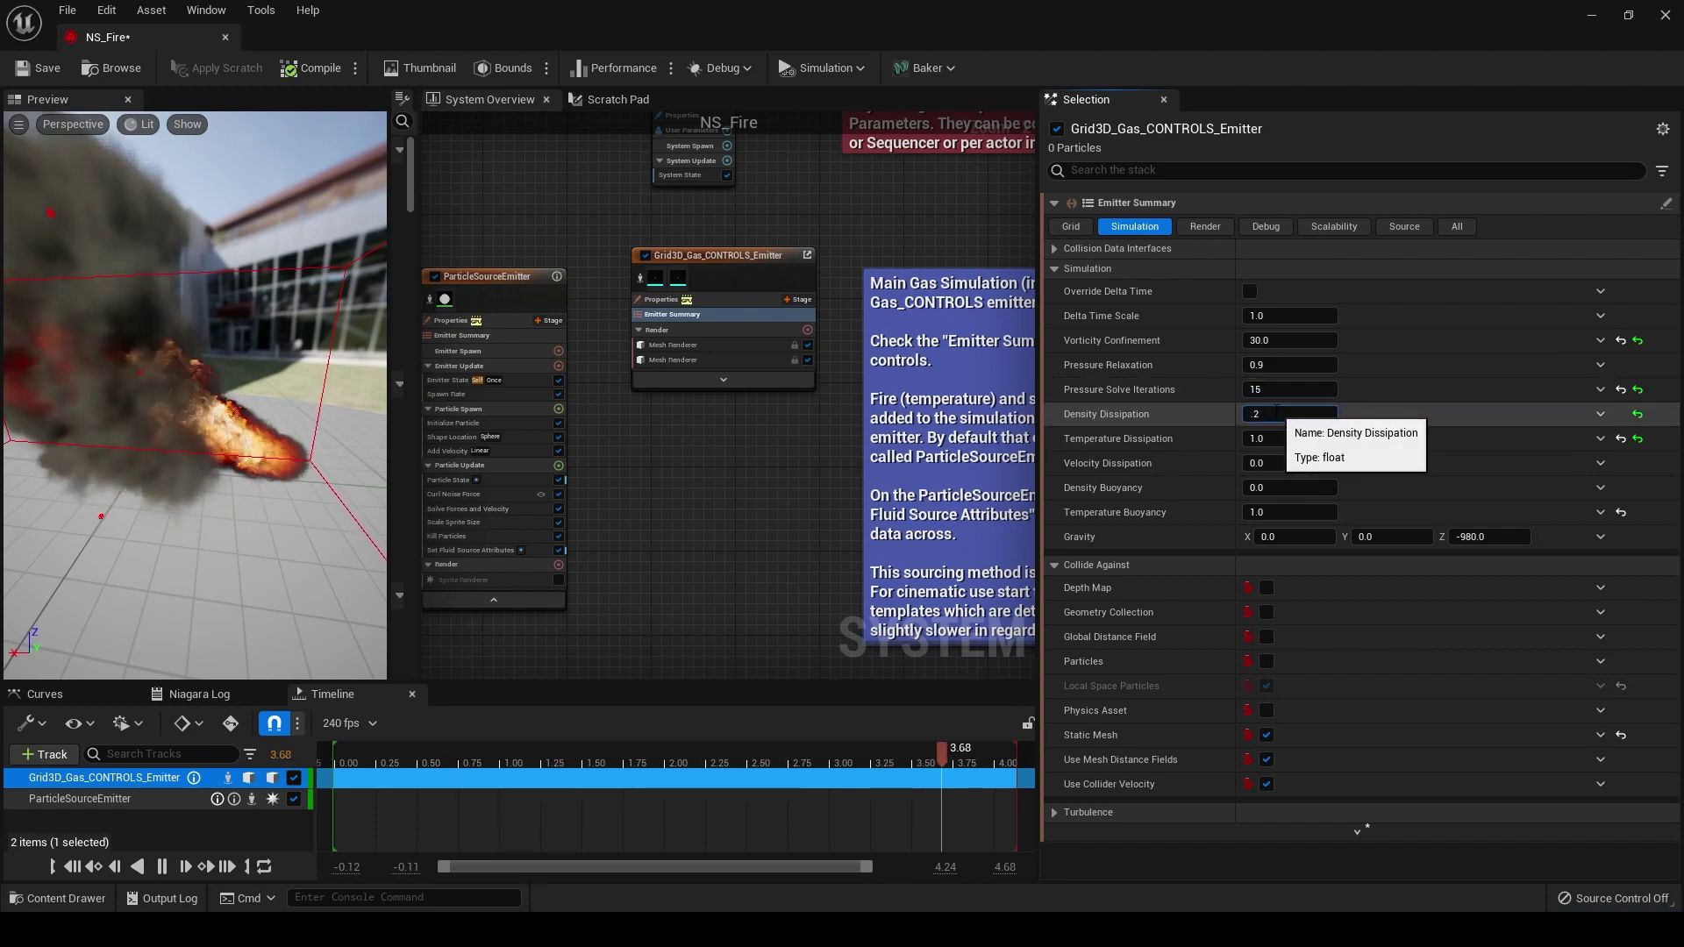
text(10)
key(Return)
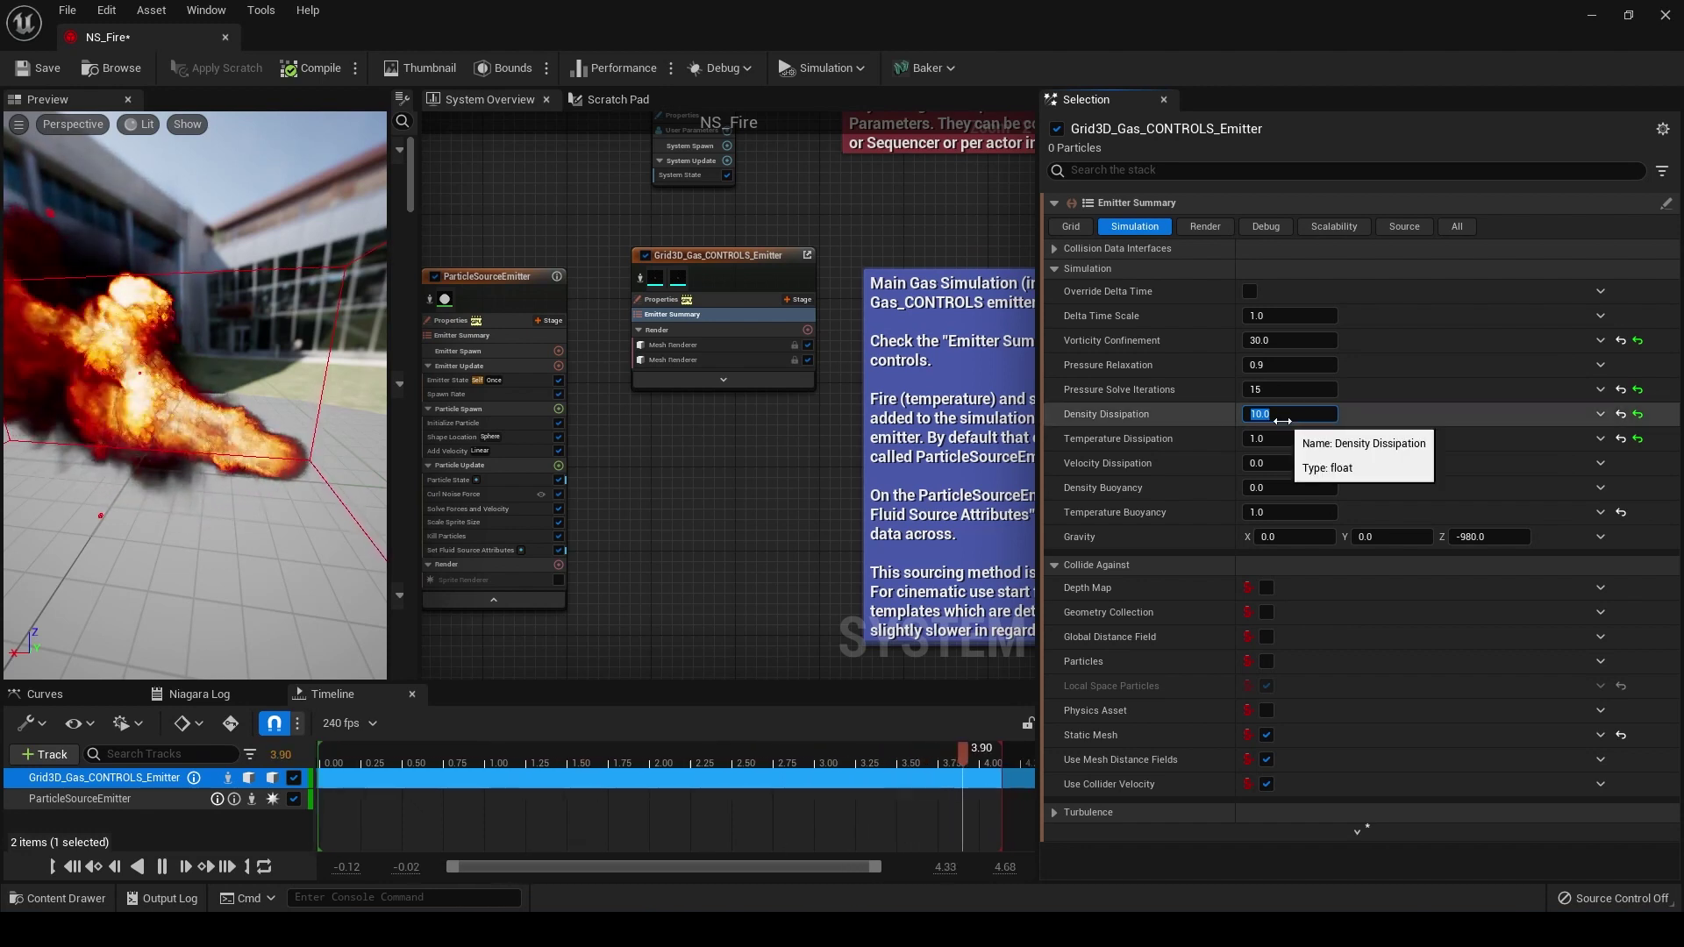
text(0.5)
key(Return)
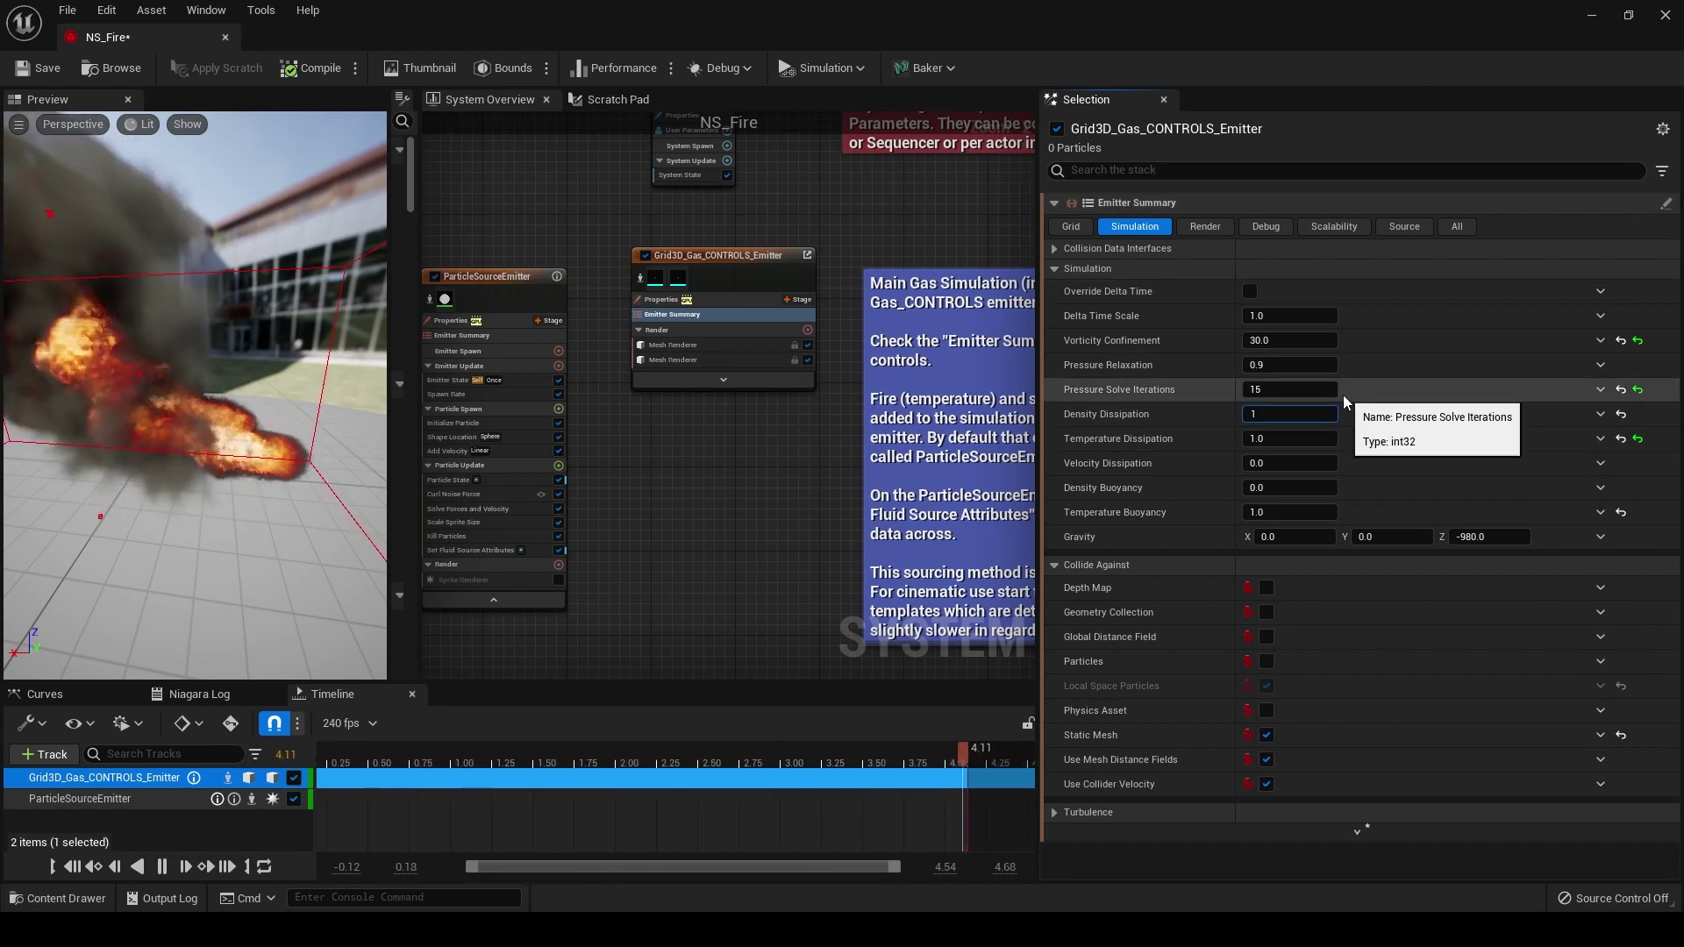
text(1)
key(Return)
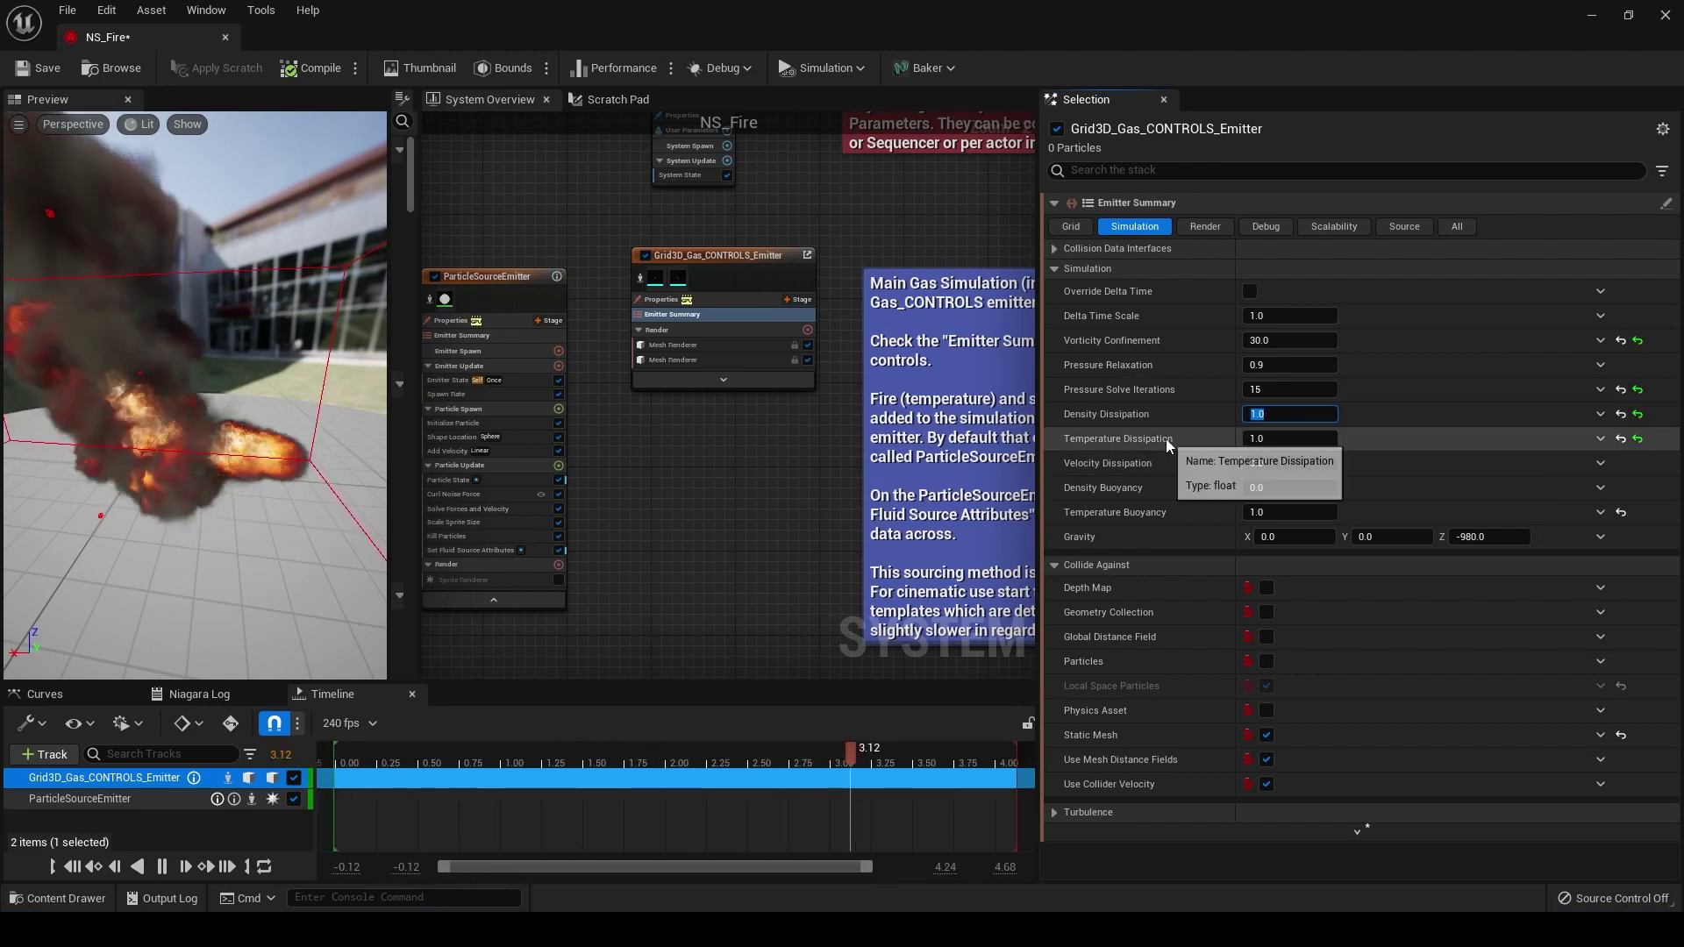
Try a Temperature Dissipation of 0.5 and check the flame in the preview
click(1260, 436)
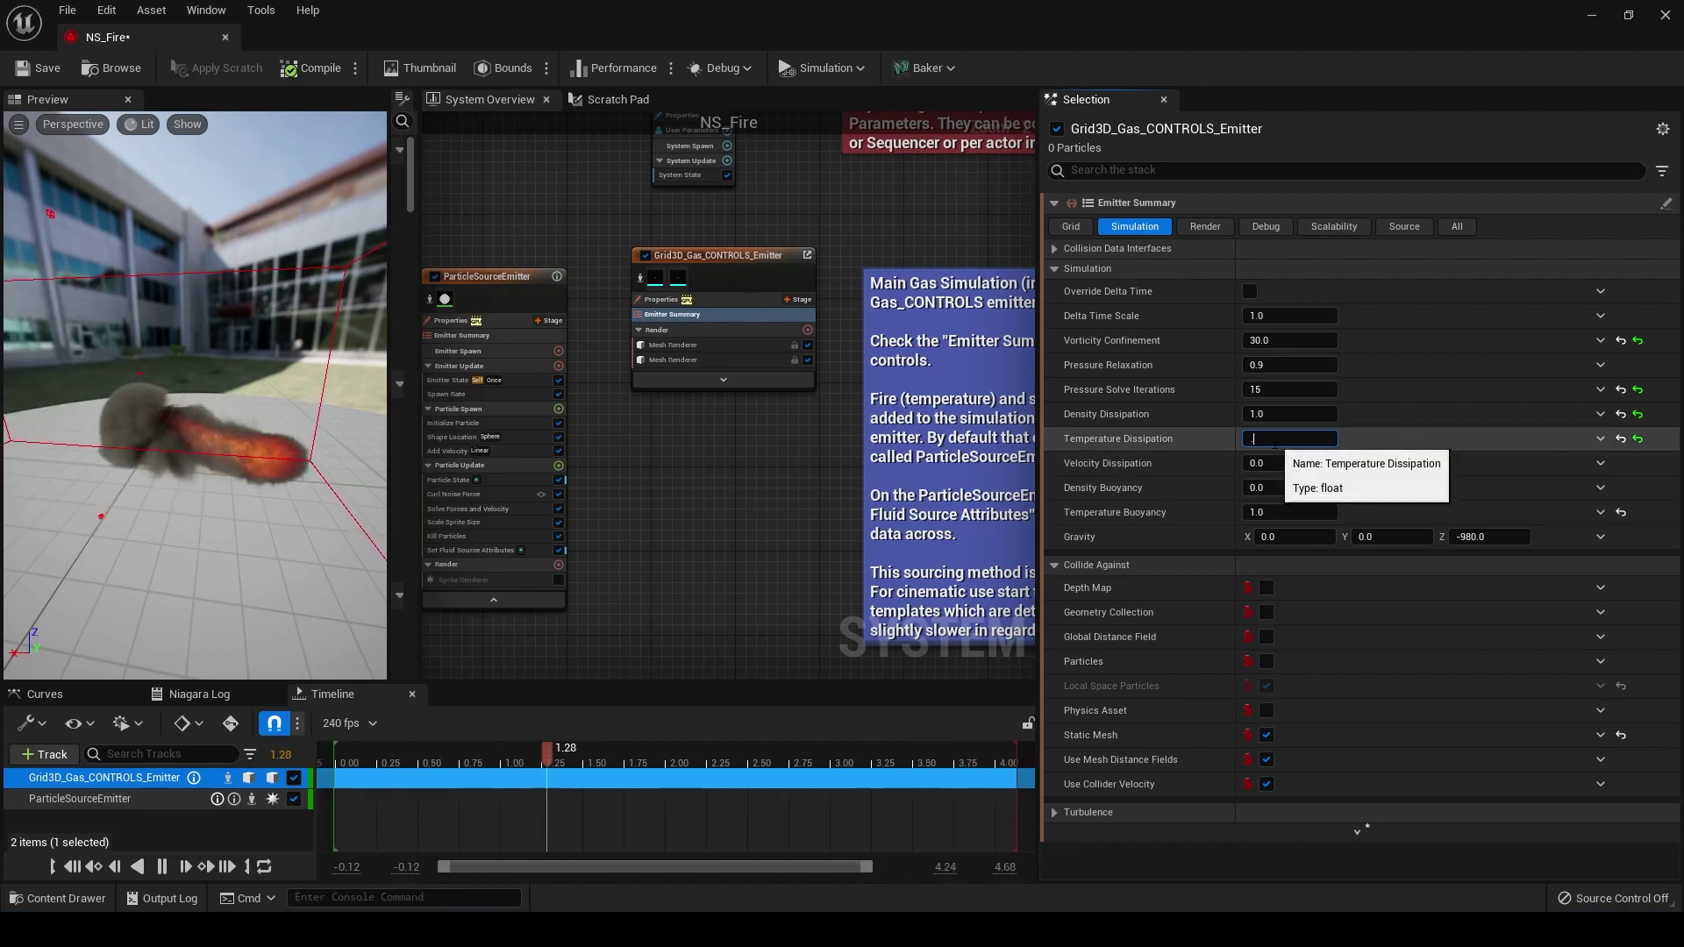
key(Return)
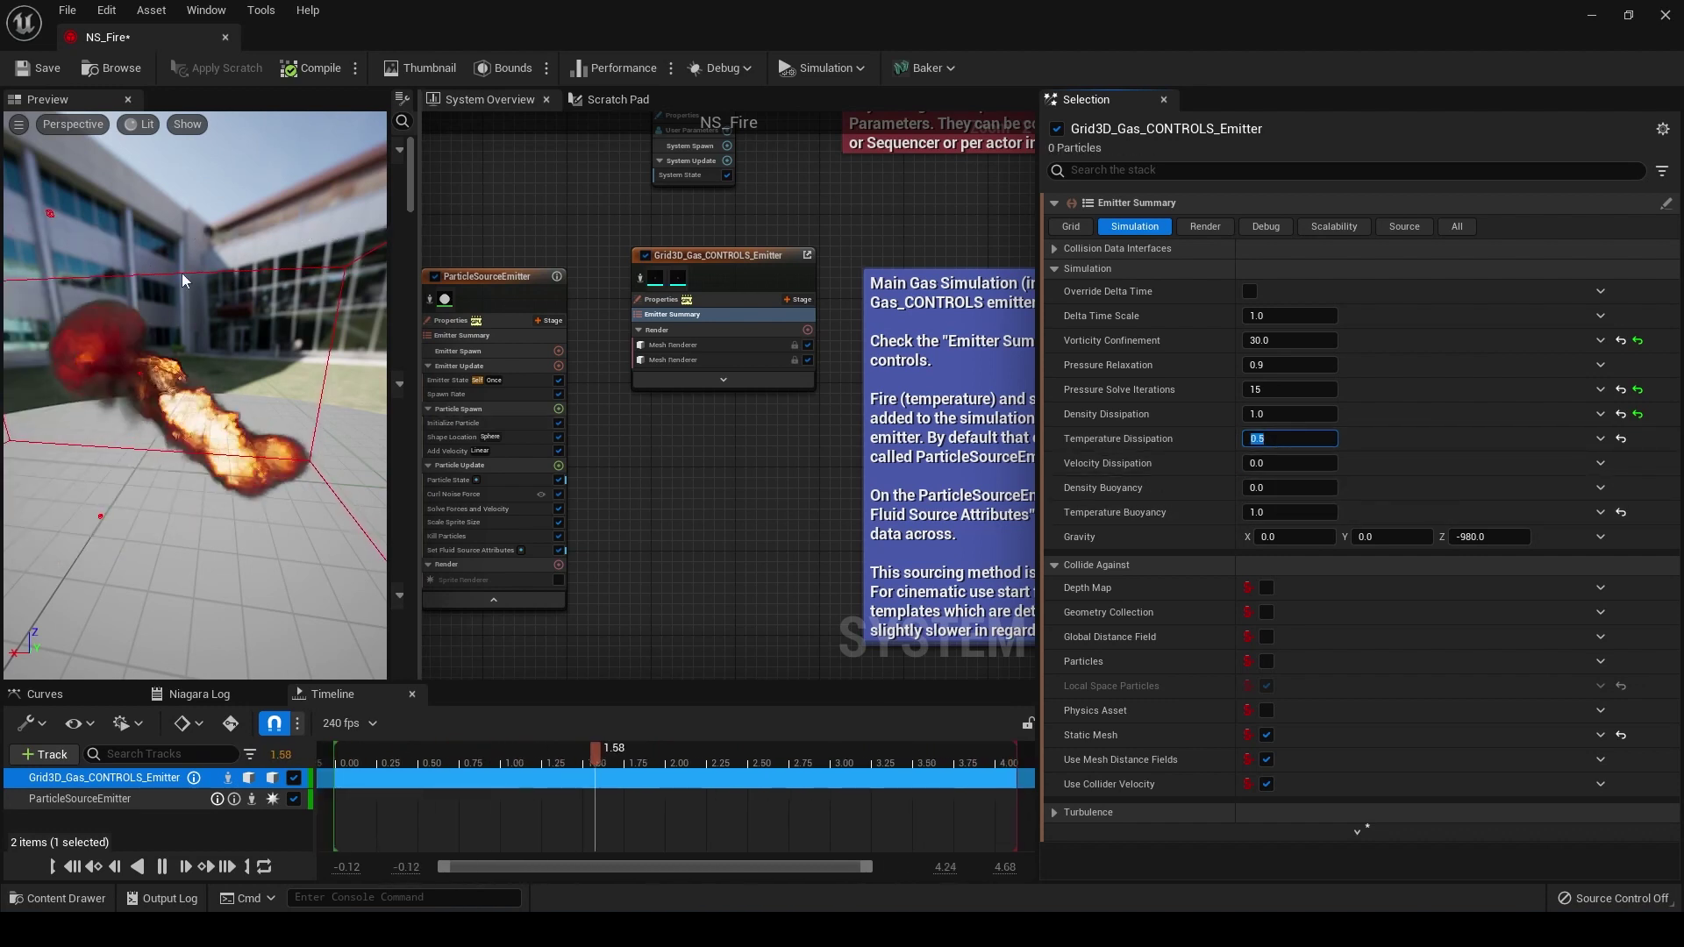
drag(72, 233, 116, 287)
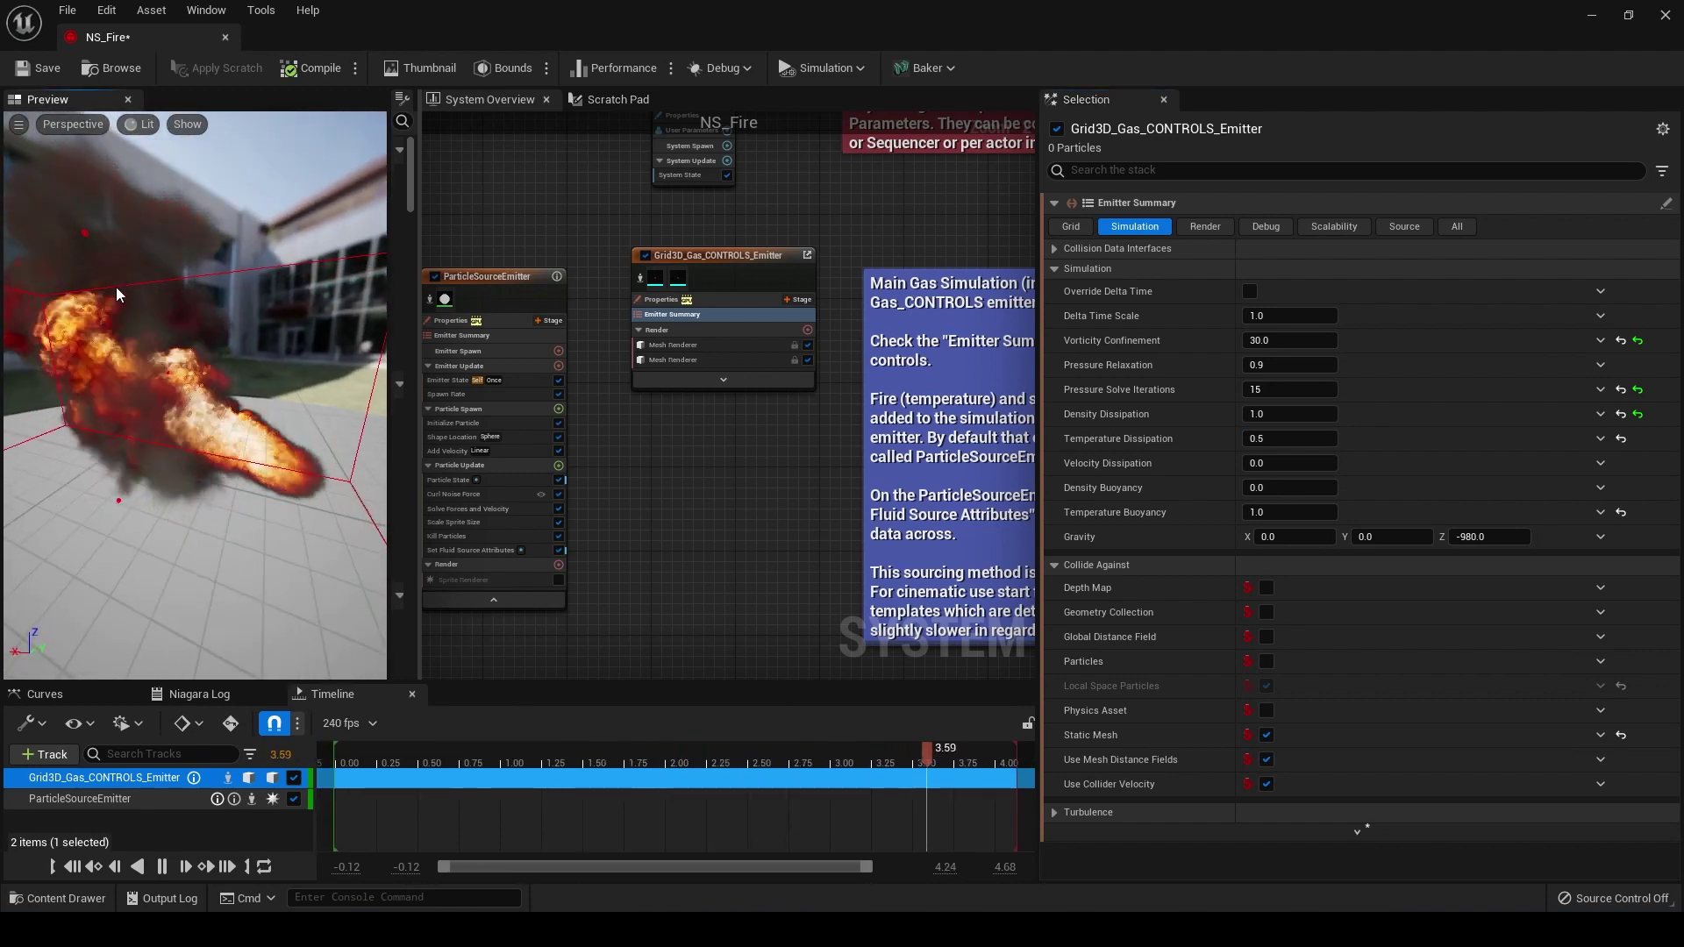
Set the gas emitter's Temperature Dissipation to 1.8
click(1289, 438)
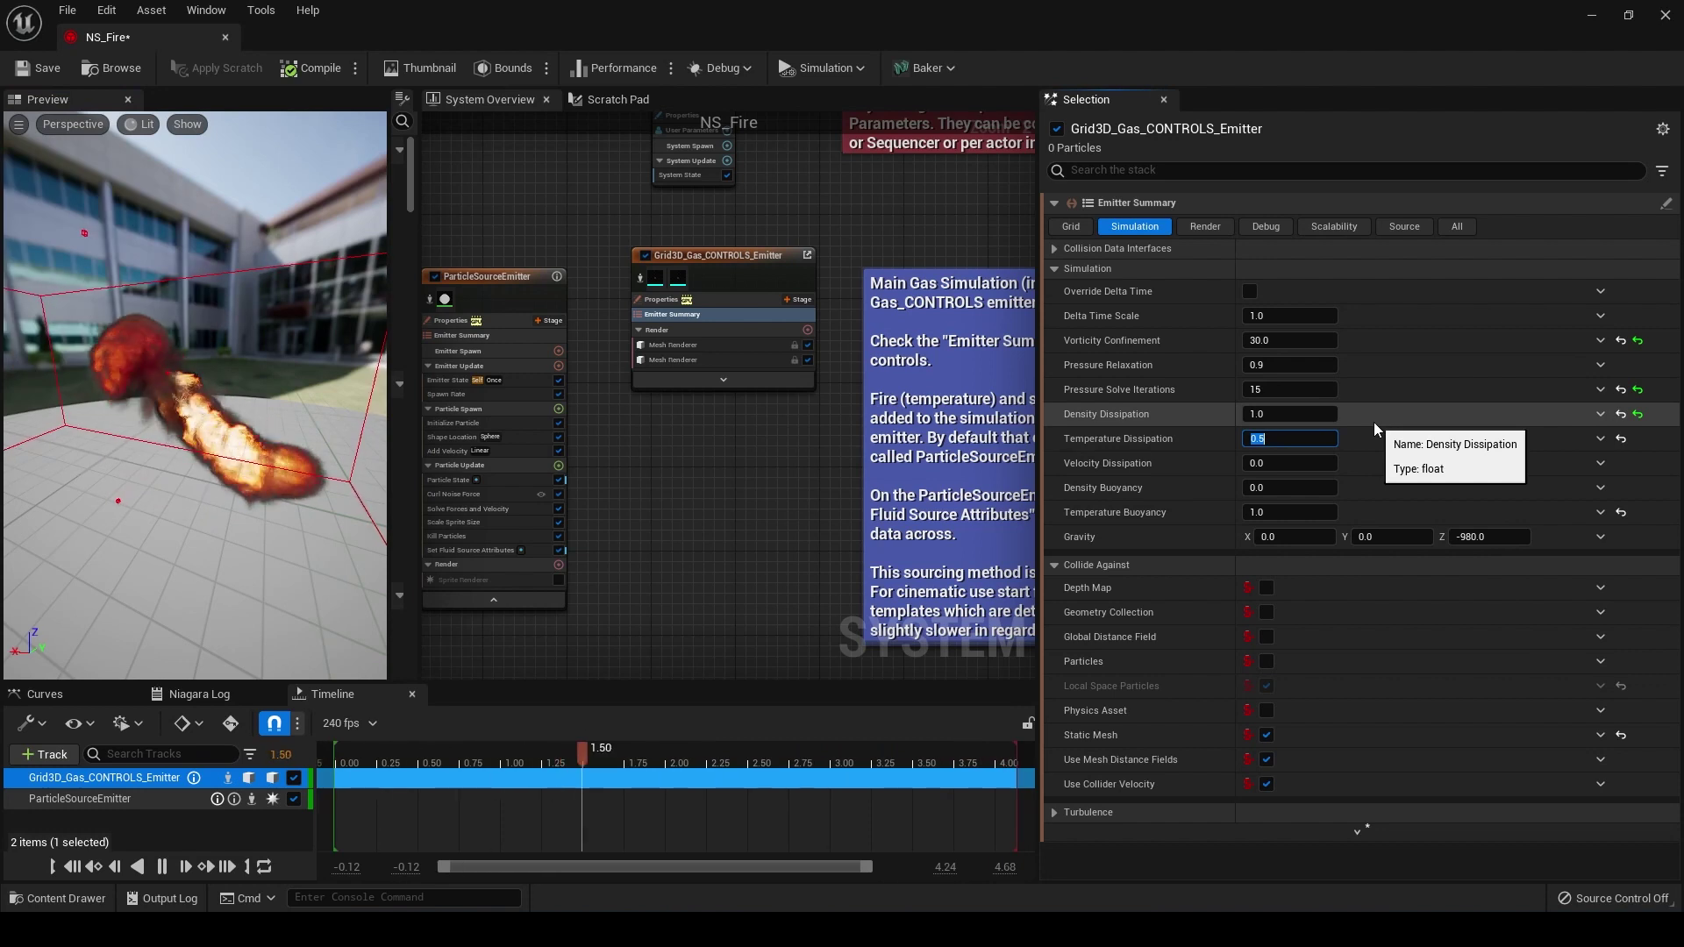
text(1.8)
key(Return)
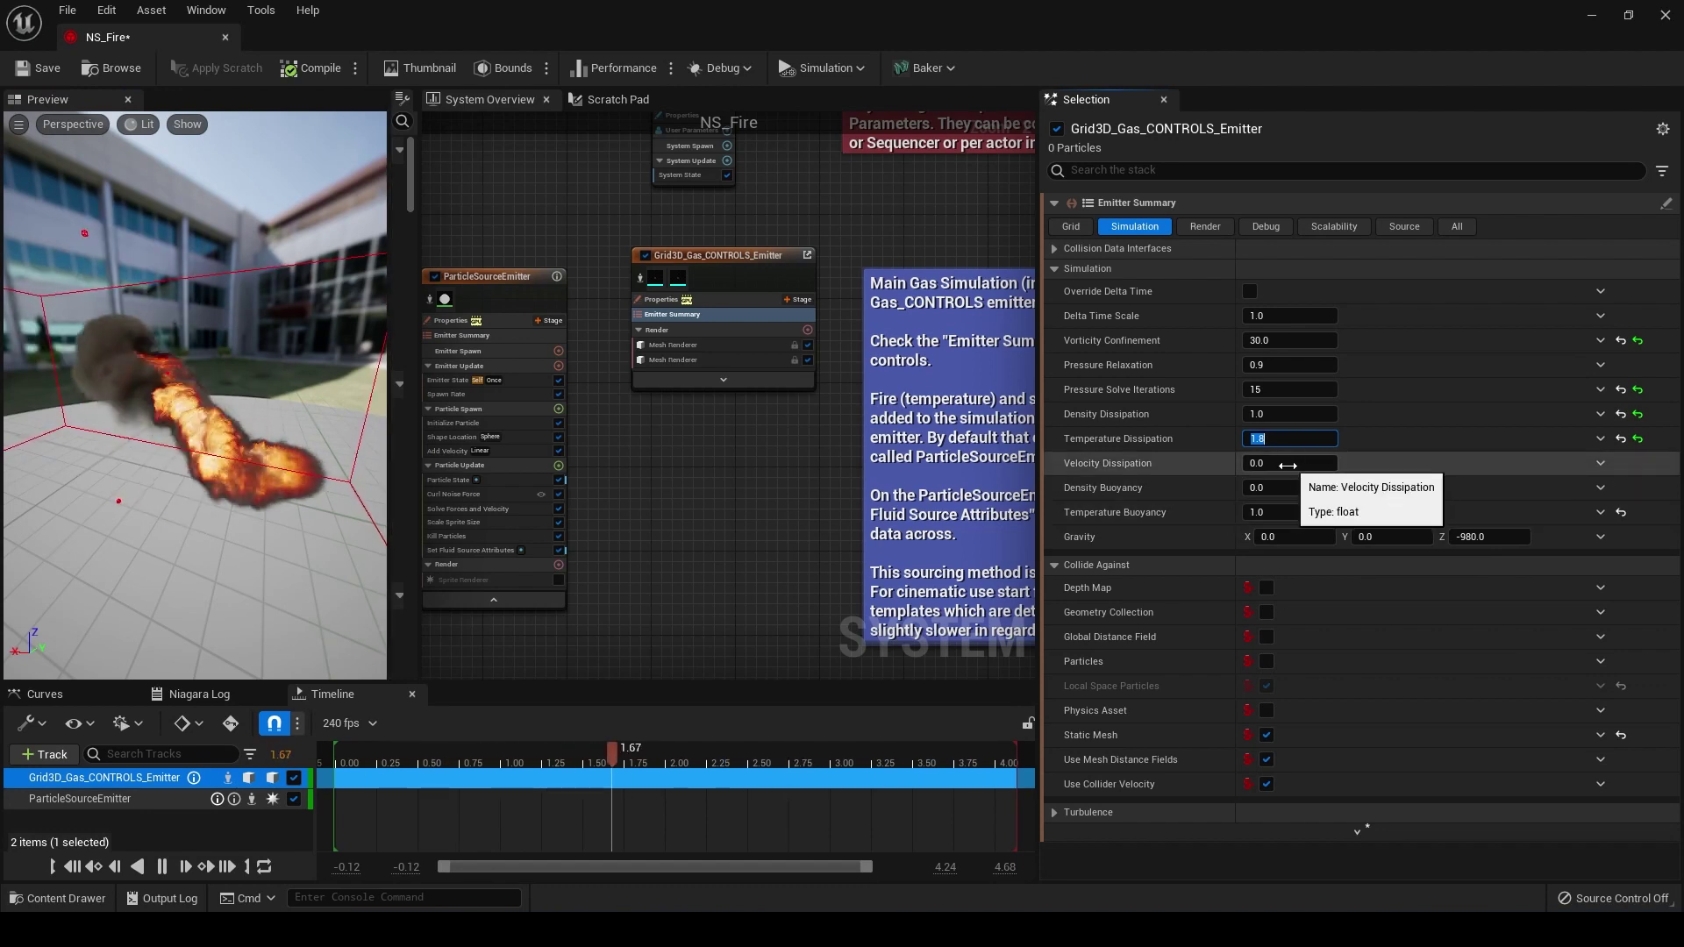
Try Velocity Dissipation values of 10 and 0.5 on the gas emitter, and settle on 0.3
drag(1288, 465, 1315, 465)
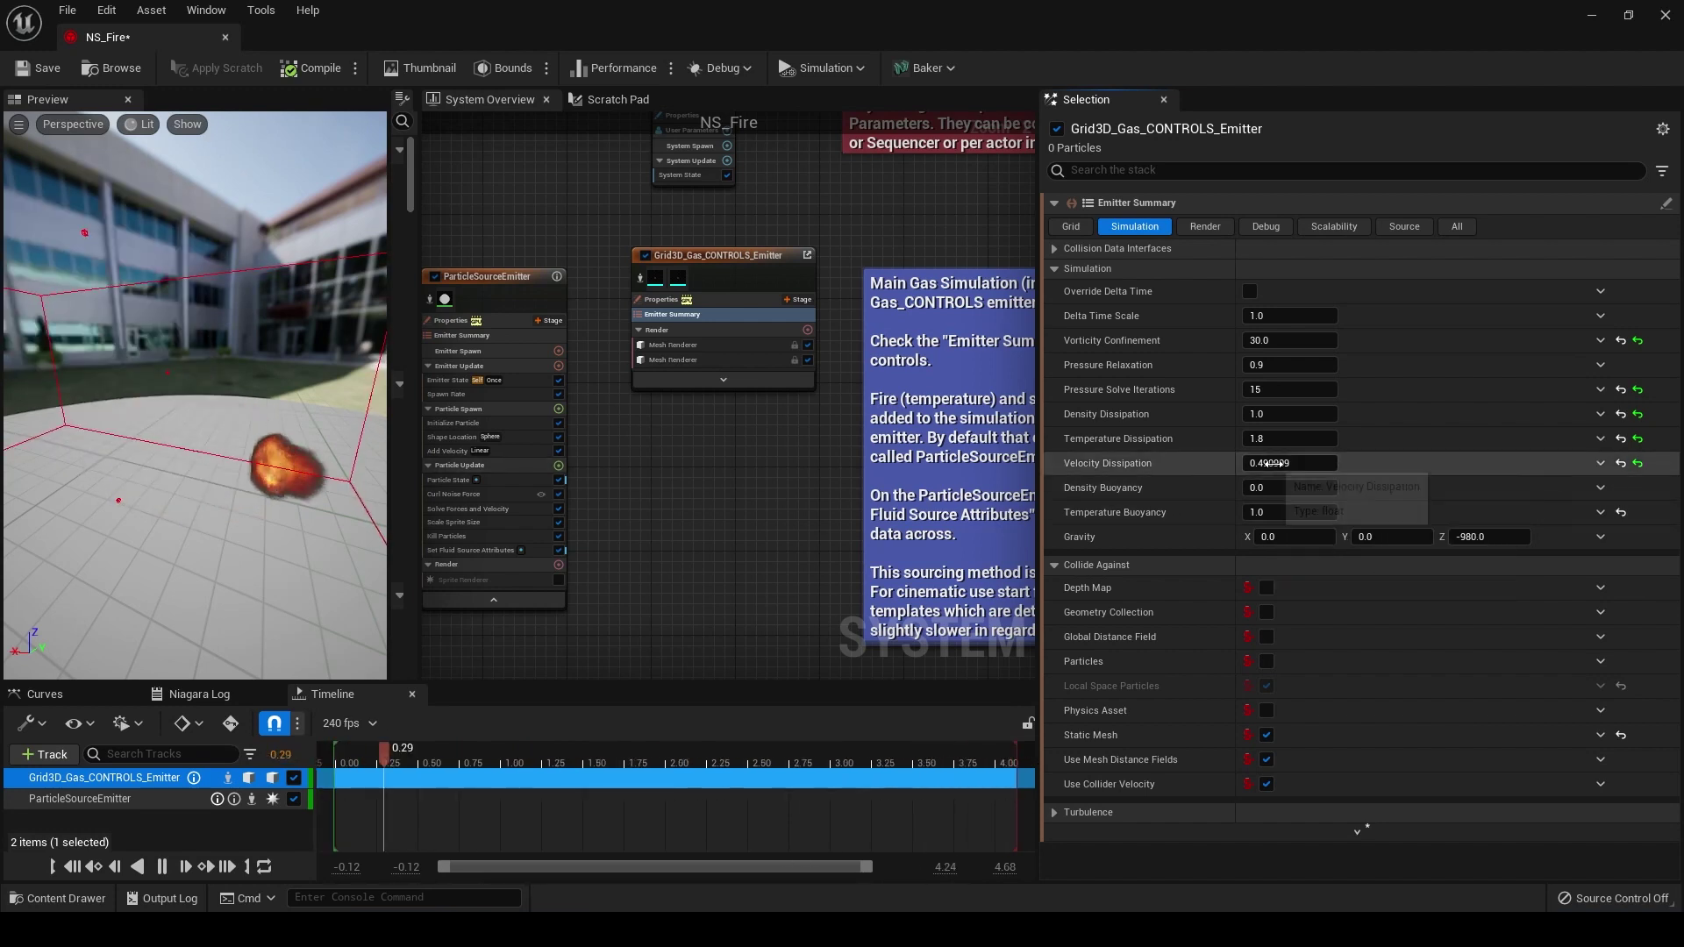
text(10)
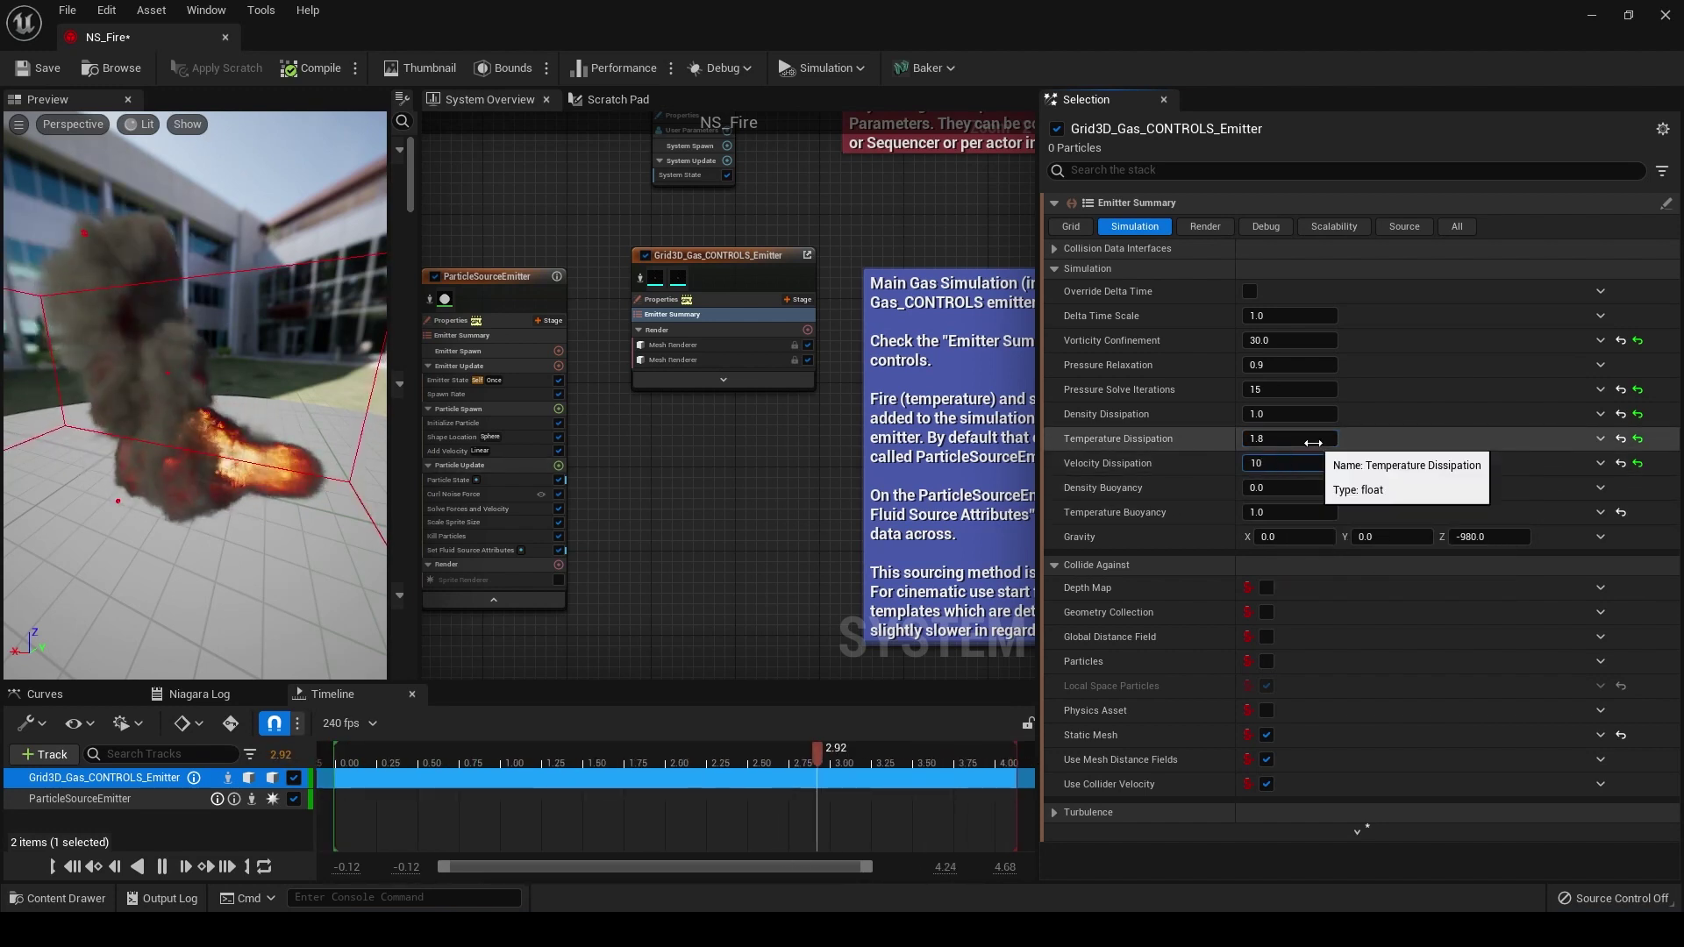
key(Return)
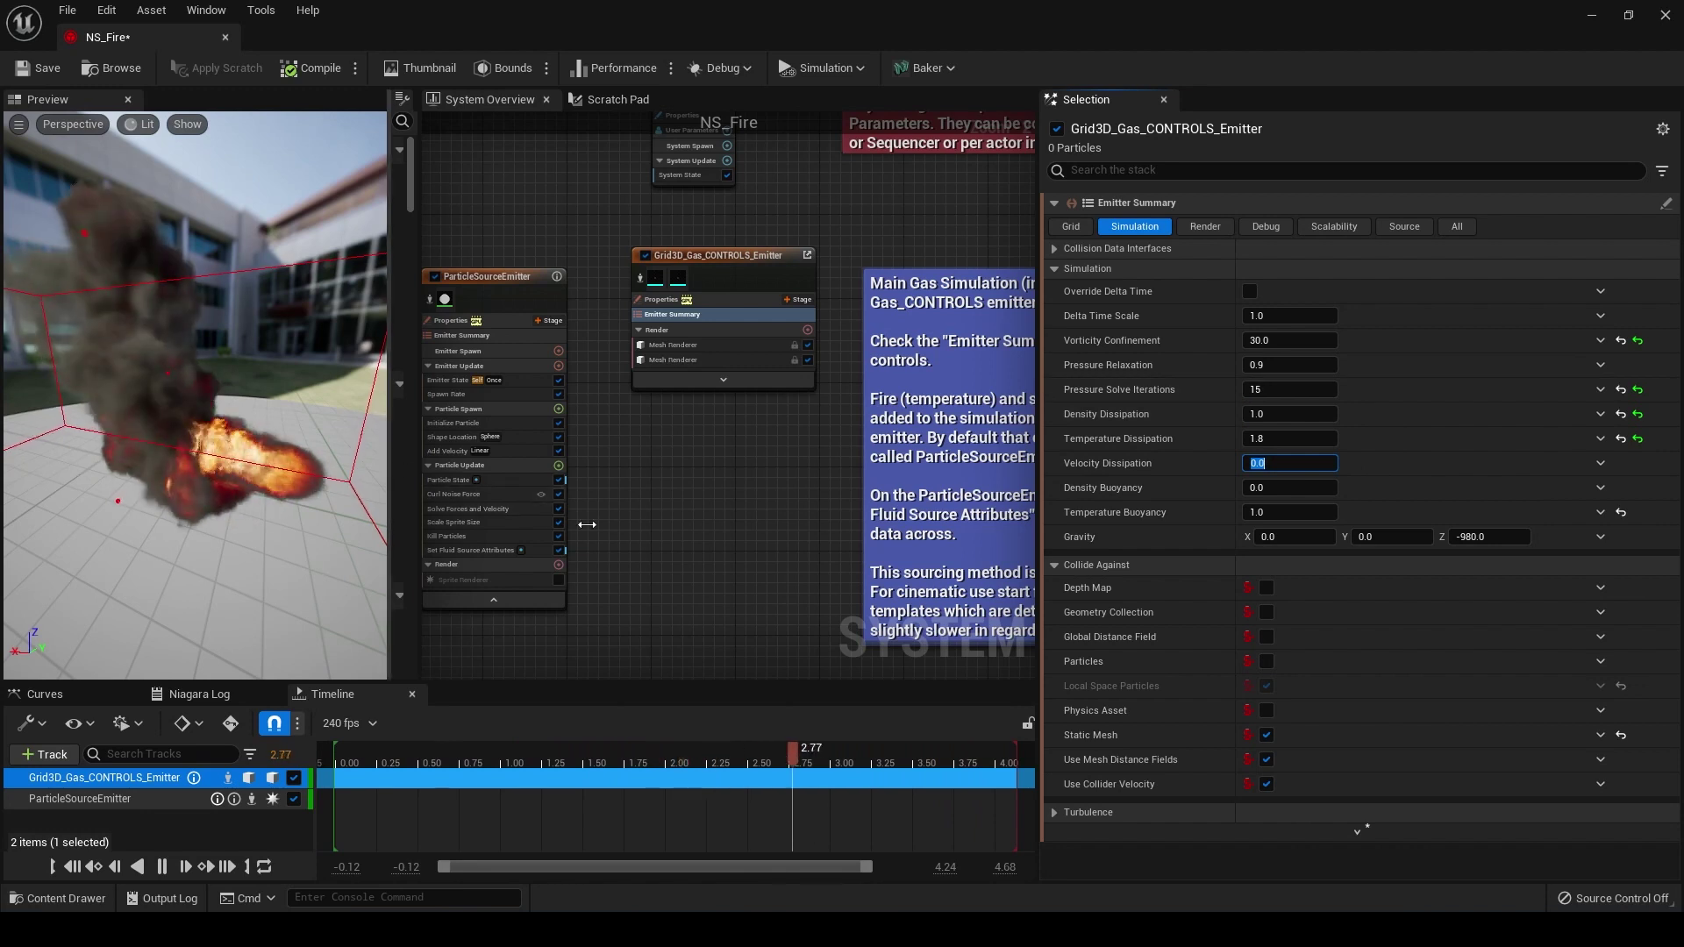
text(.5)
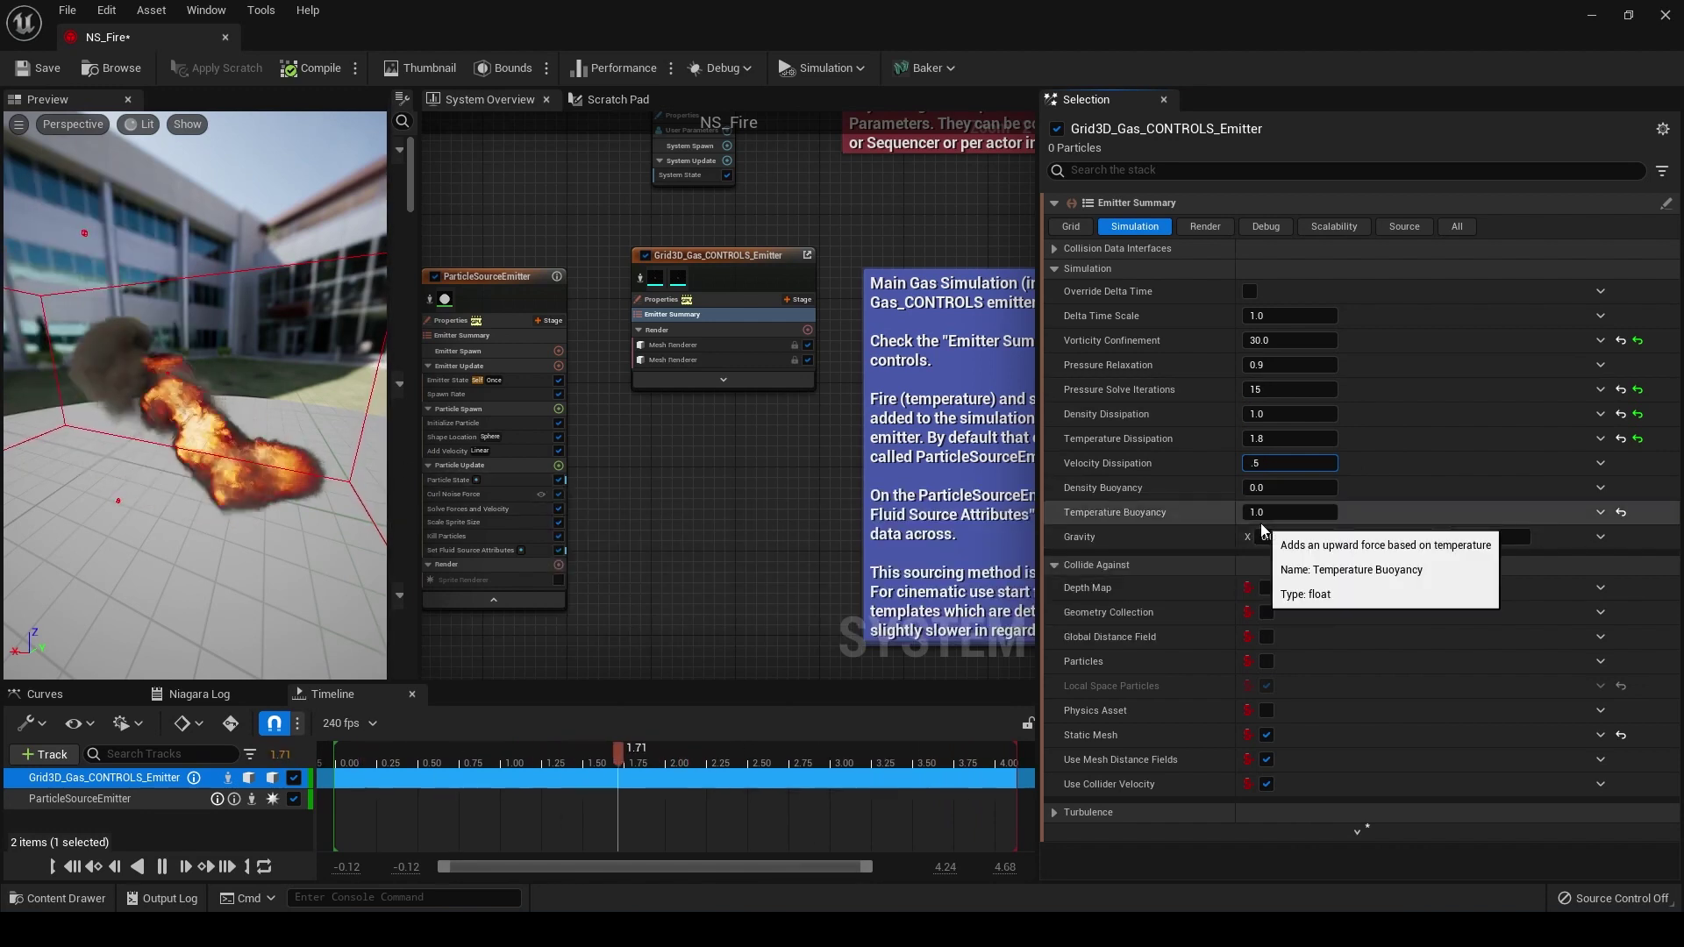
key(Return)
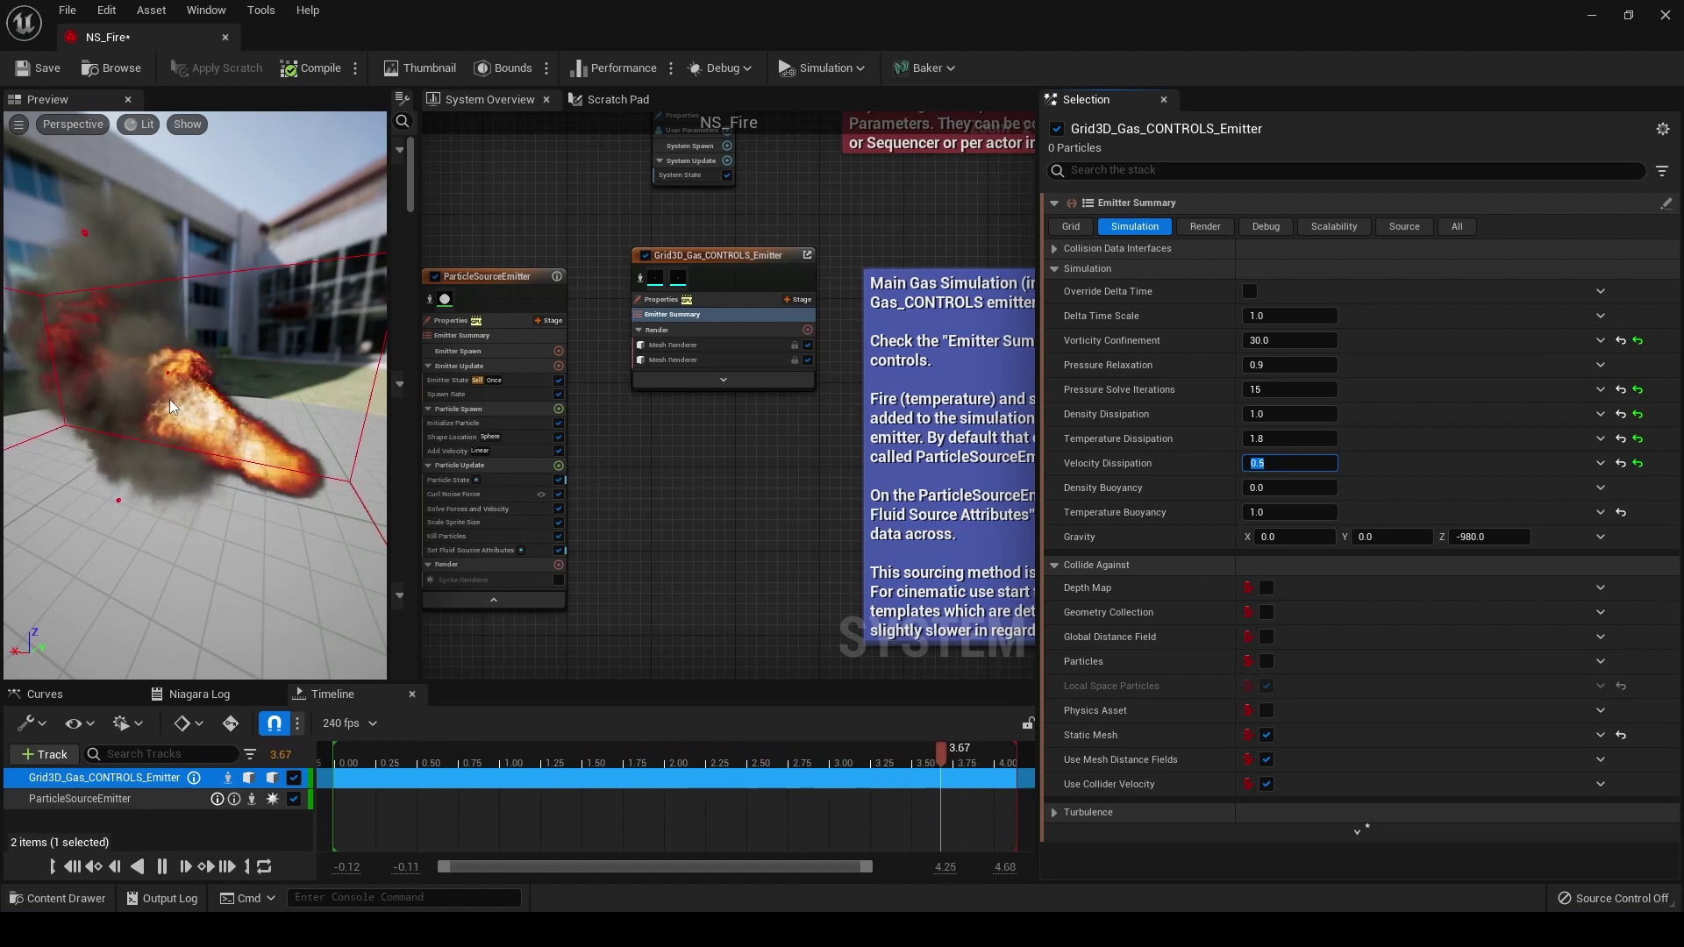
text(.3)
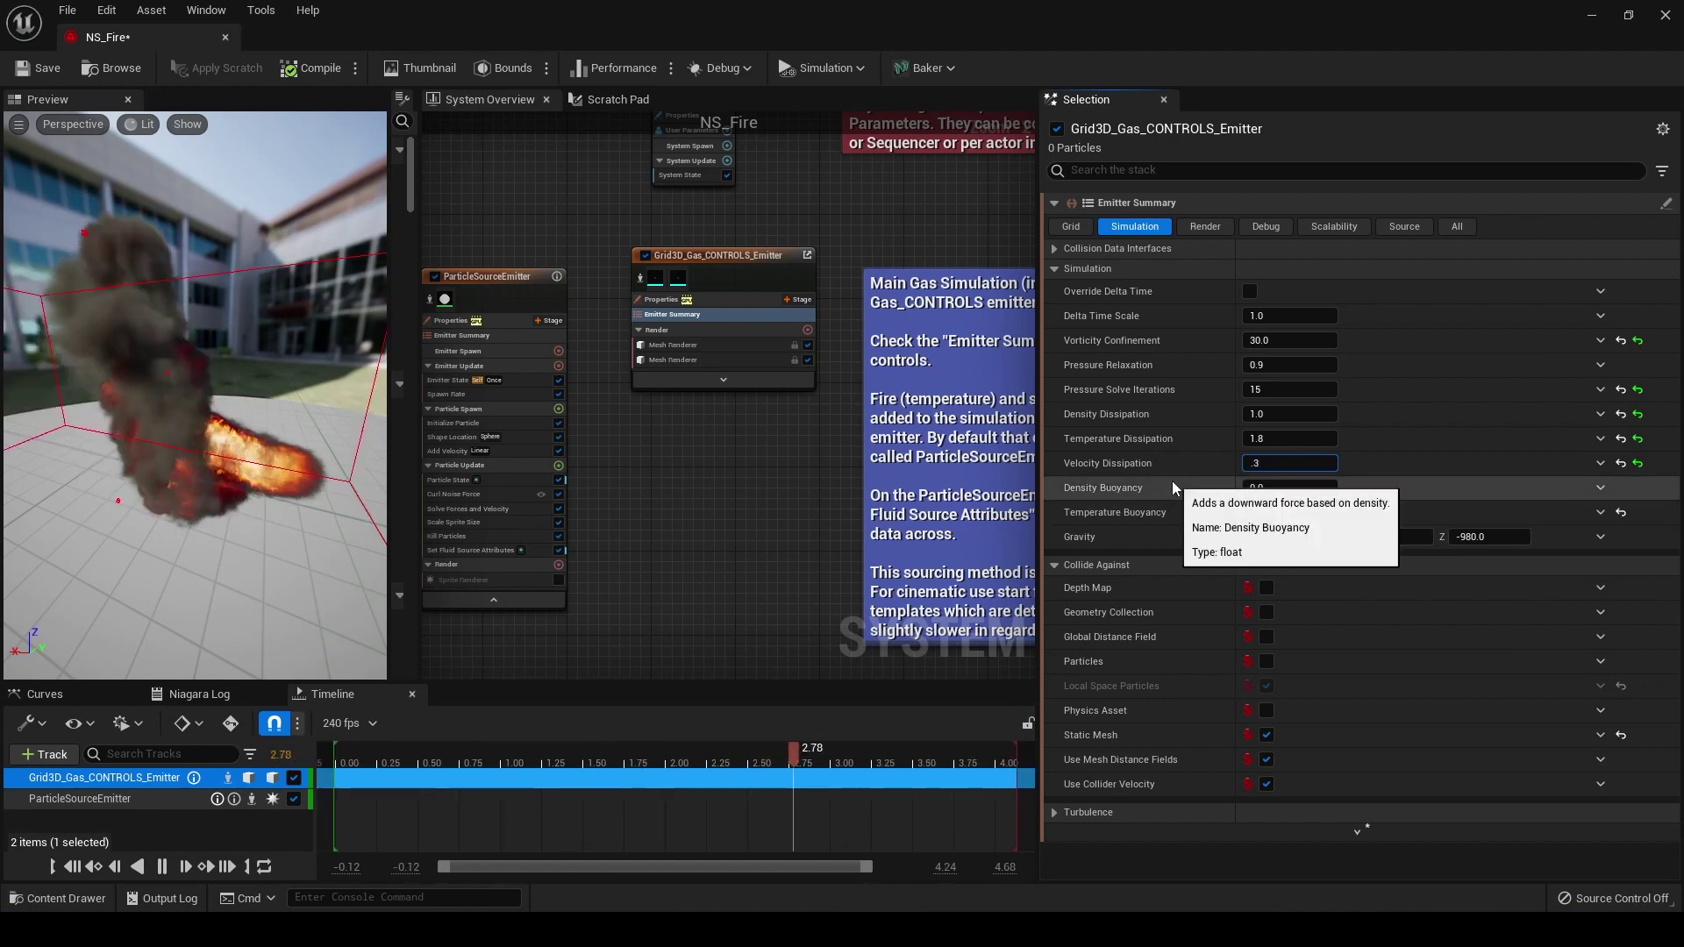
key(Return)
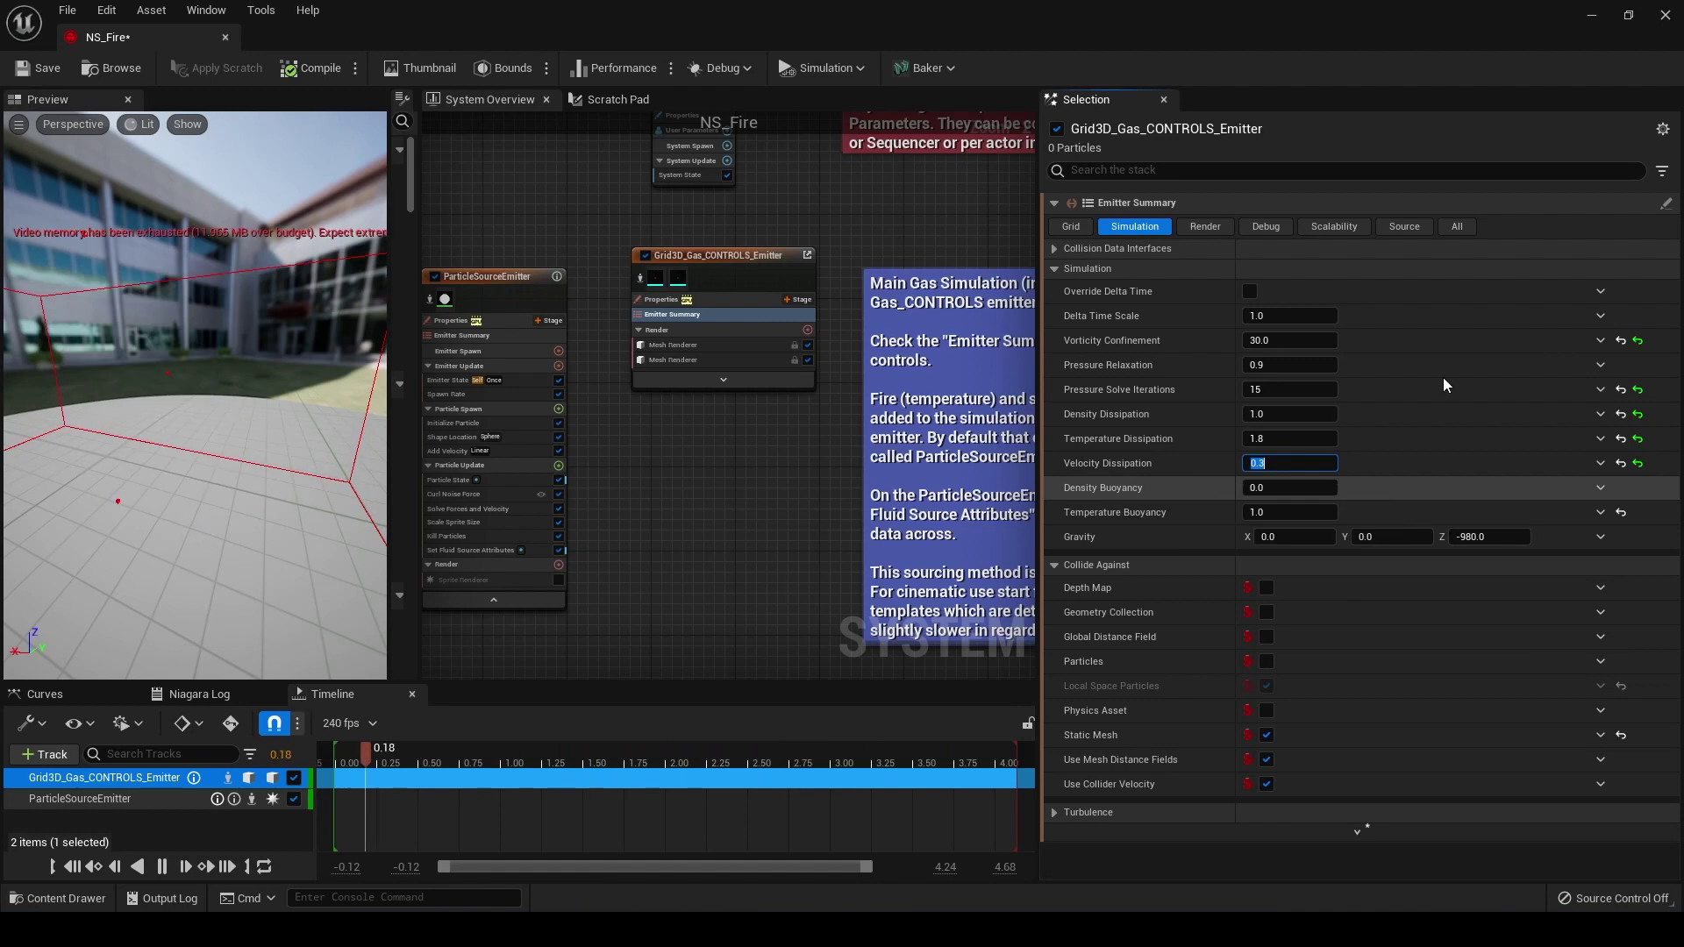
Try Density Buoyancy values of 10 and 5 on the gas emitter and check the smoke in the preview
click(1288, 491)
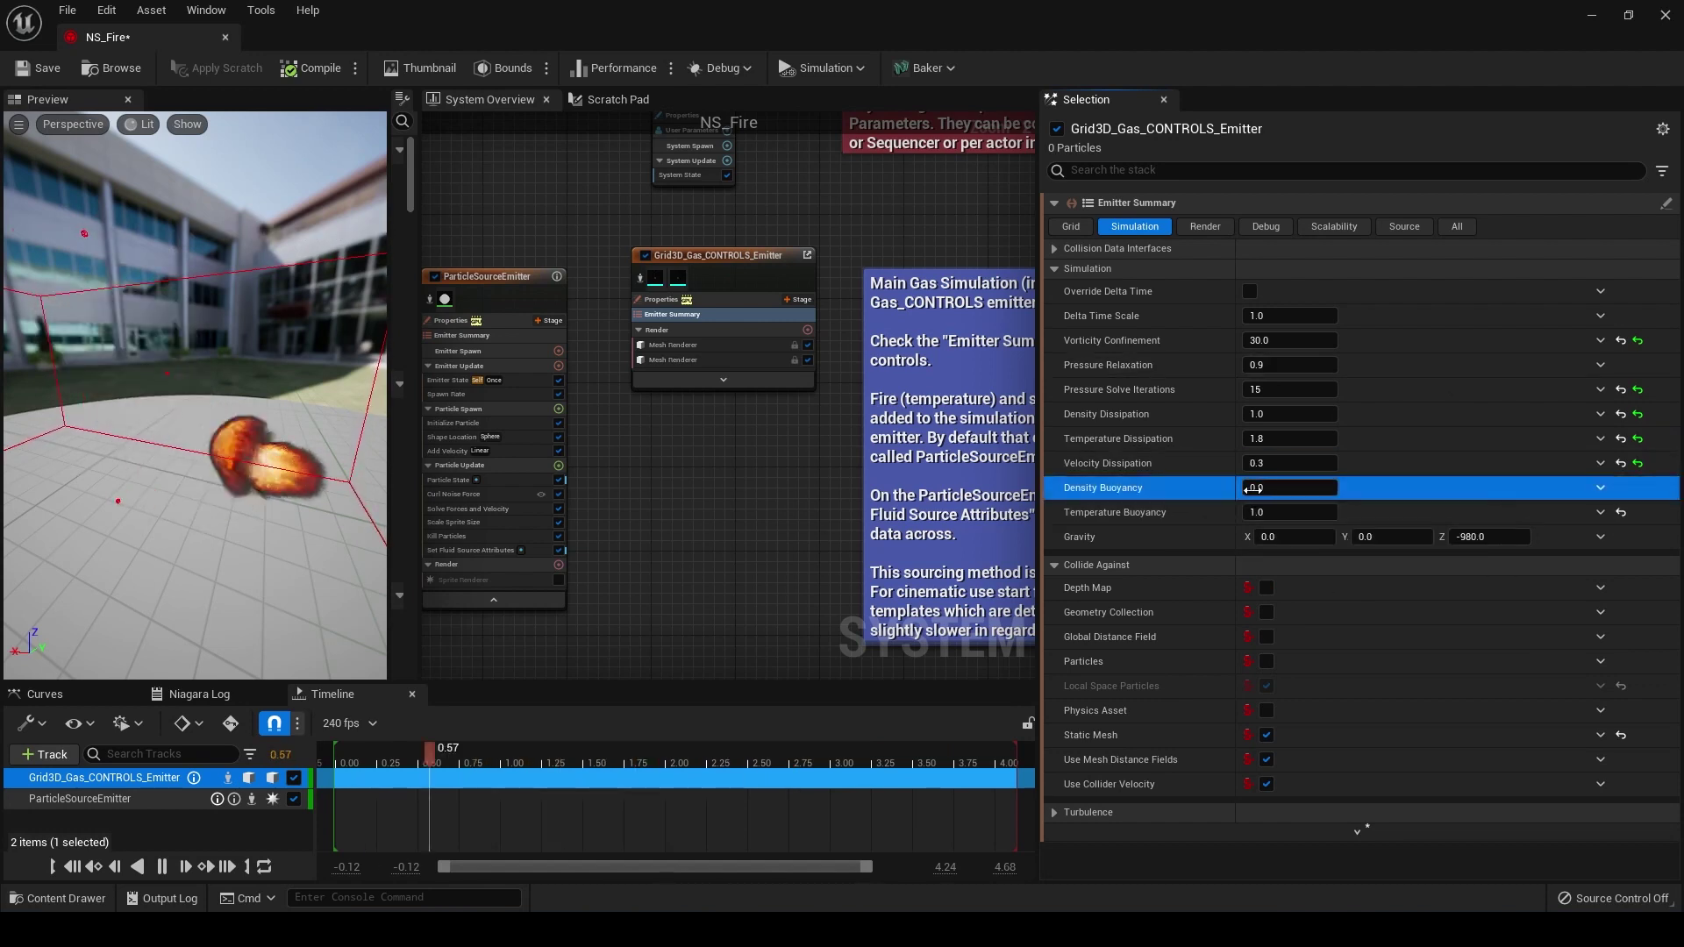
click(1297, 487)
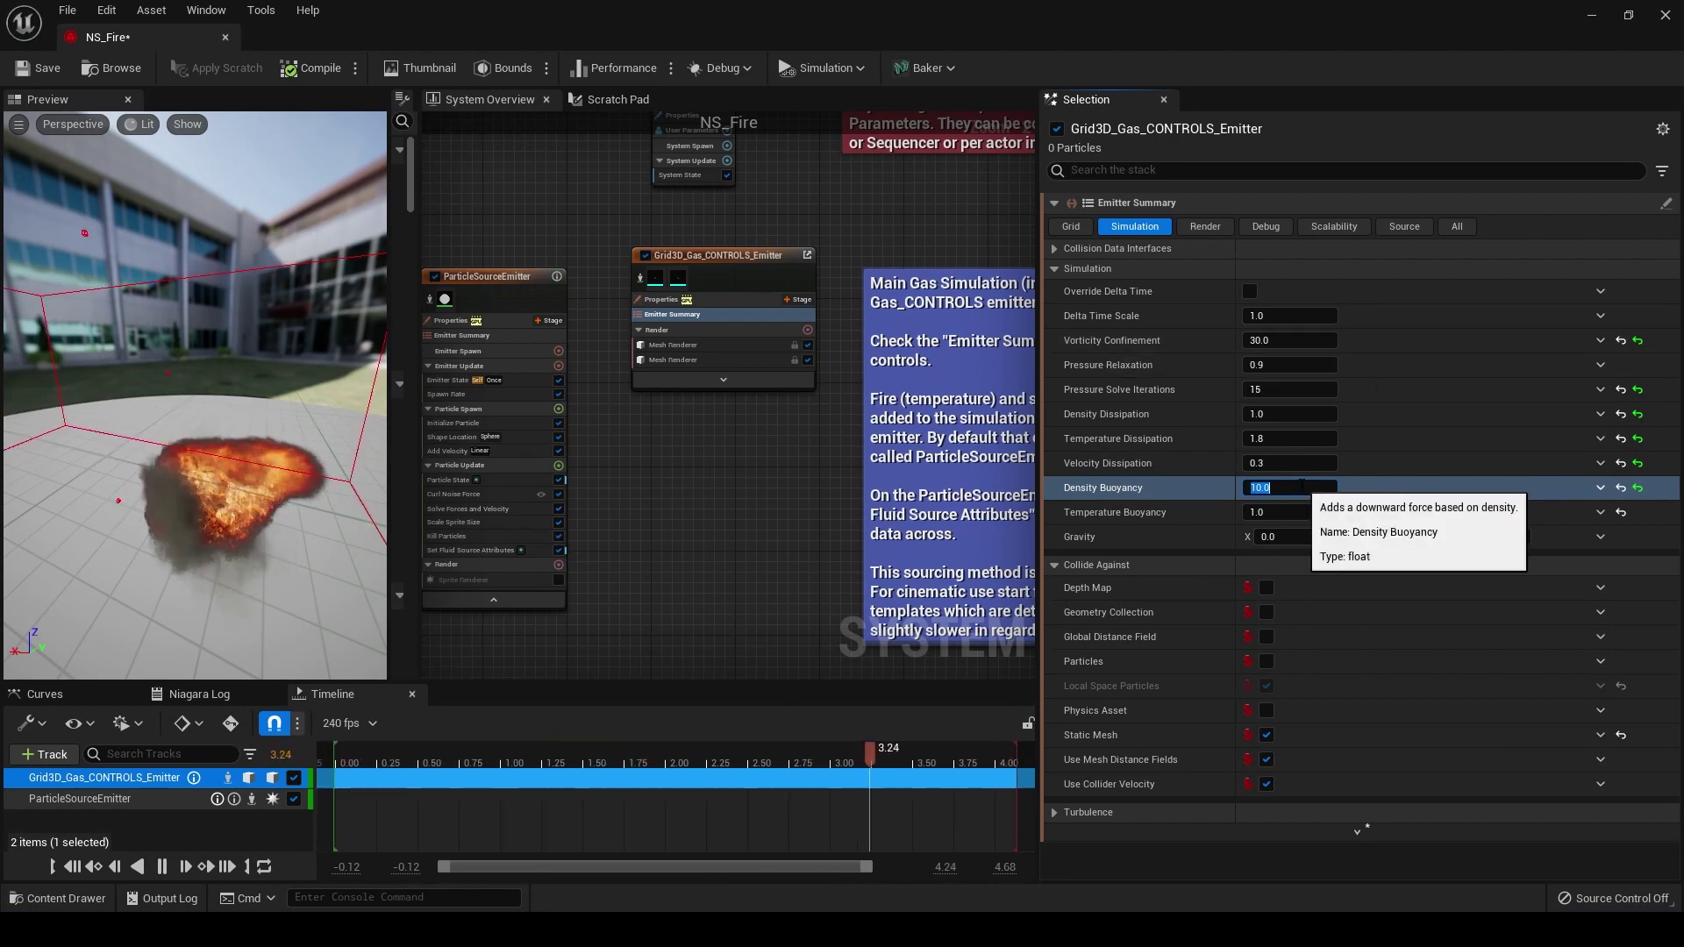
text(5)
key(Return)
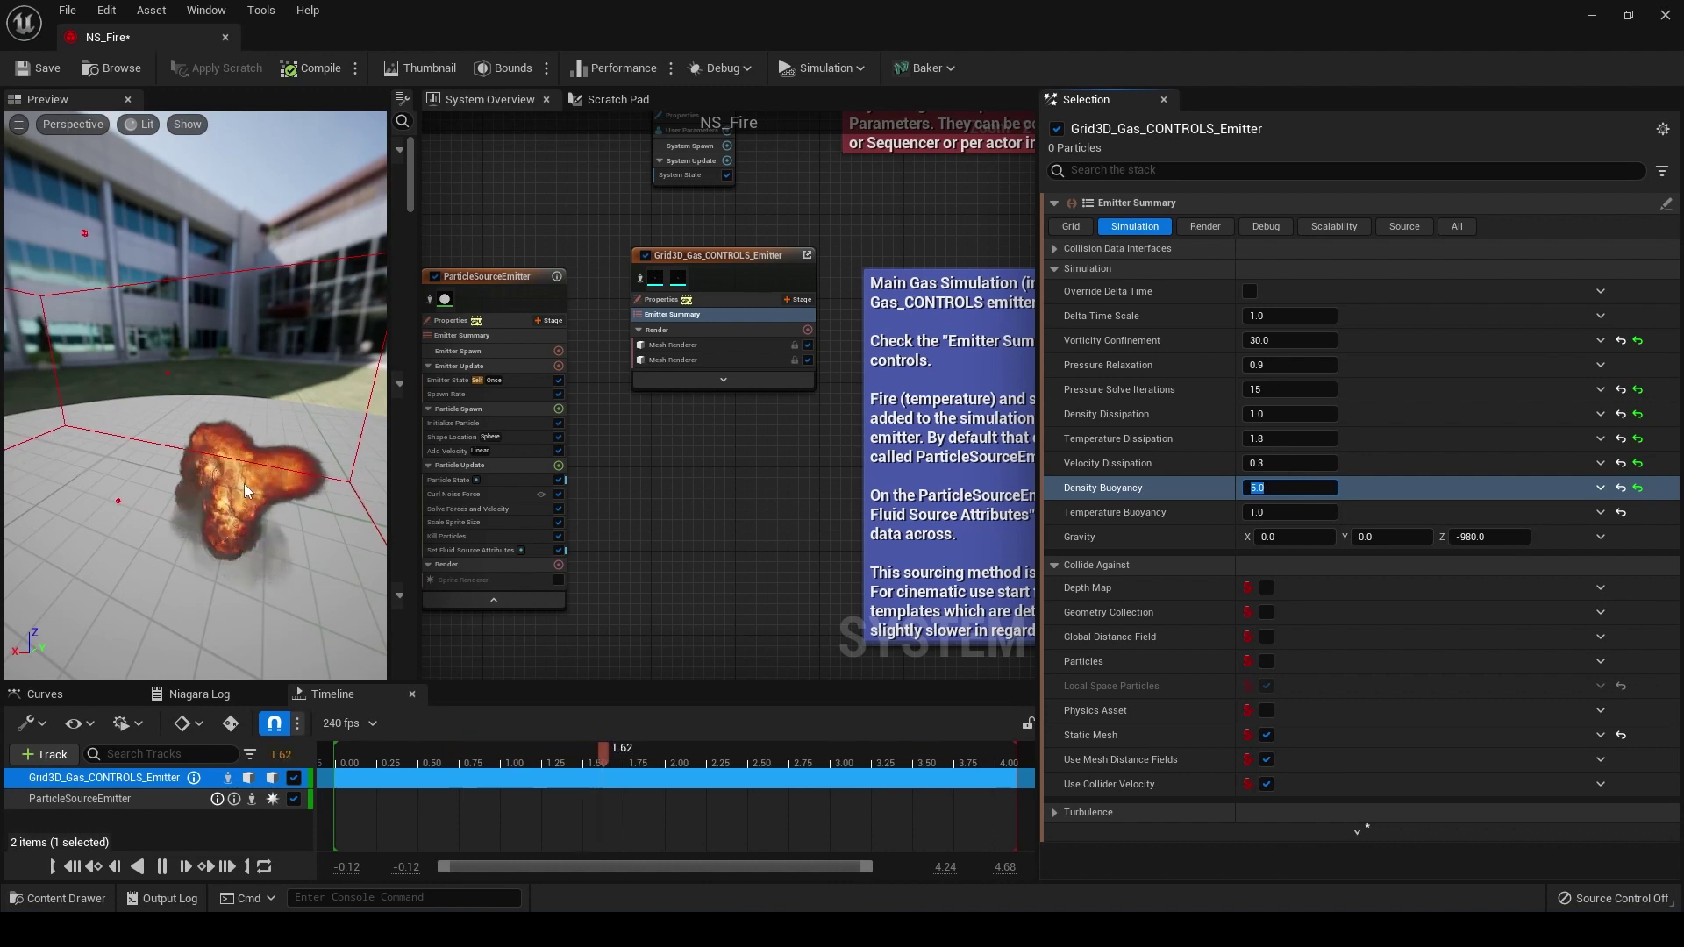
Try a Temperature Dissipation of 15 on the gas emitter
click(1289, 438)
text(15)
key(Return)
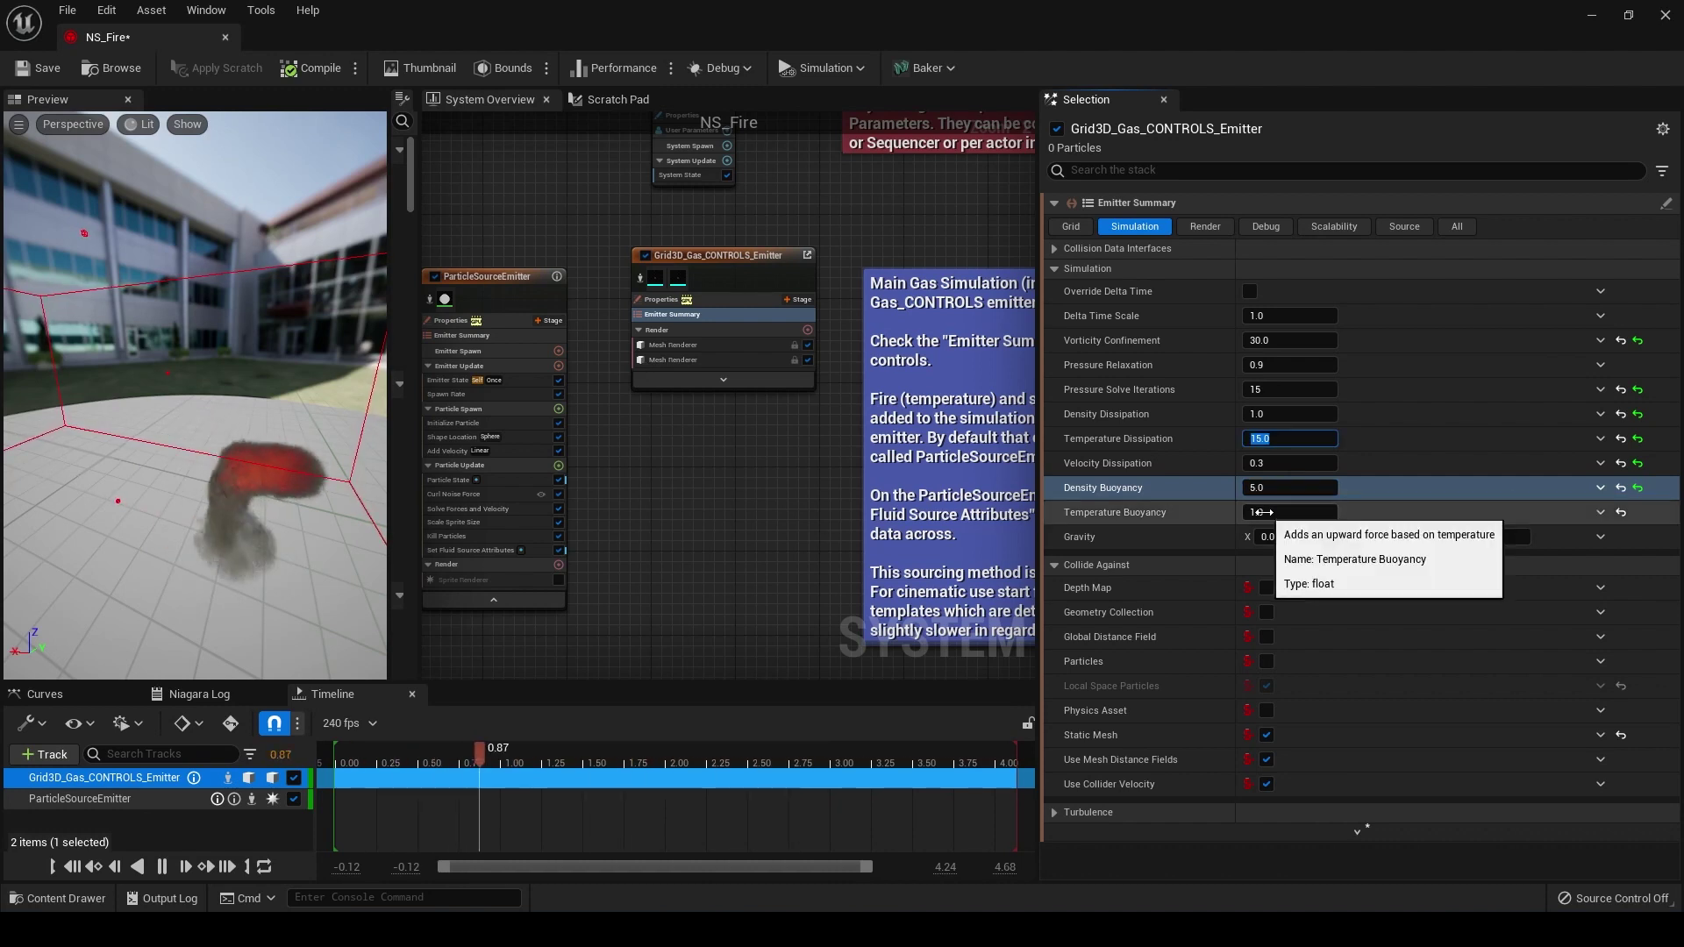
Try Temperature Buoyancy values of 15 and 0 on the gas emitter and compare the flame's rise
click(1268, 511)
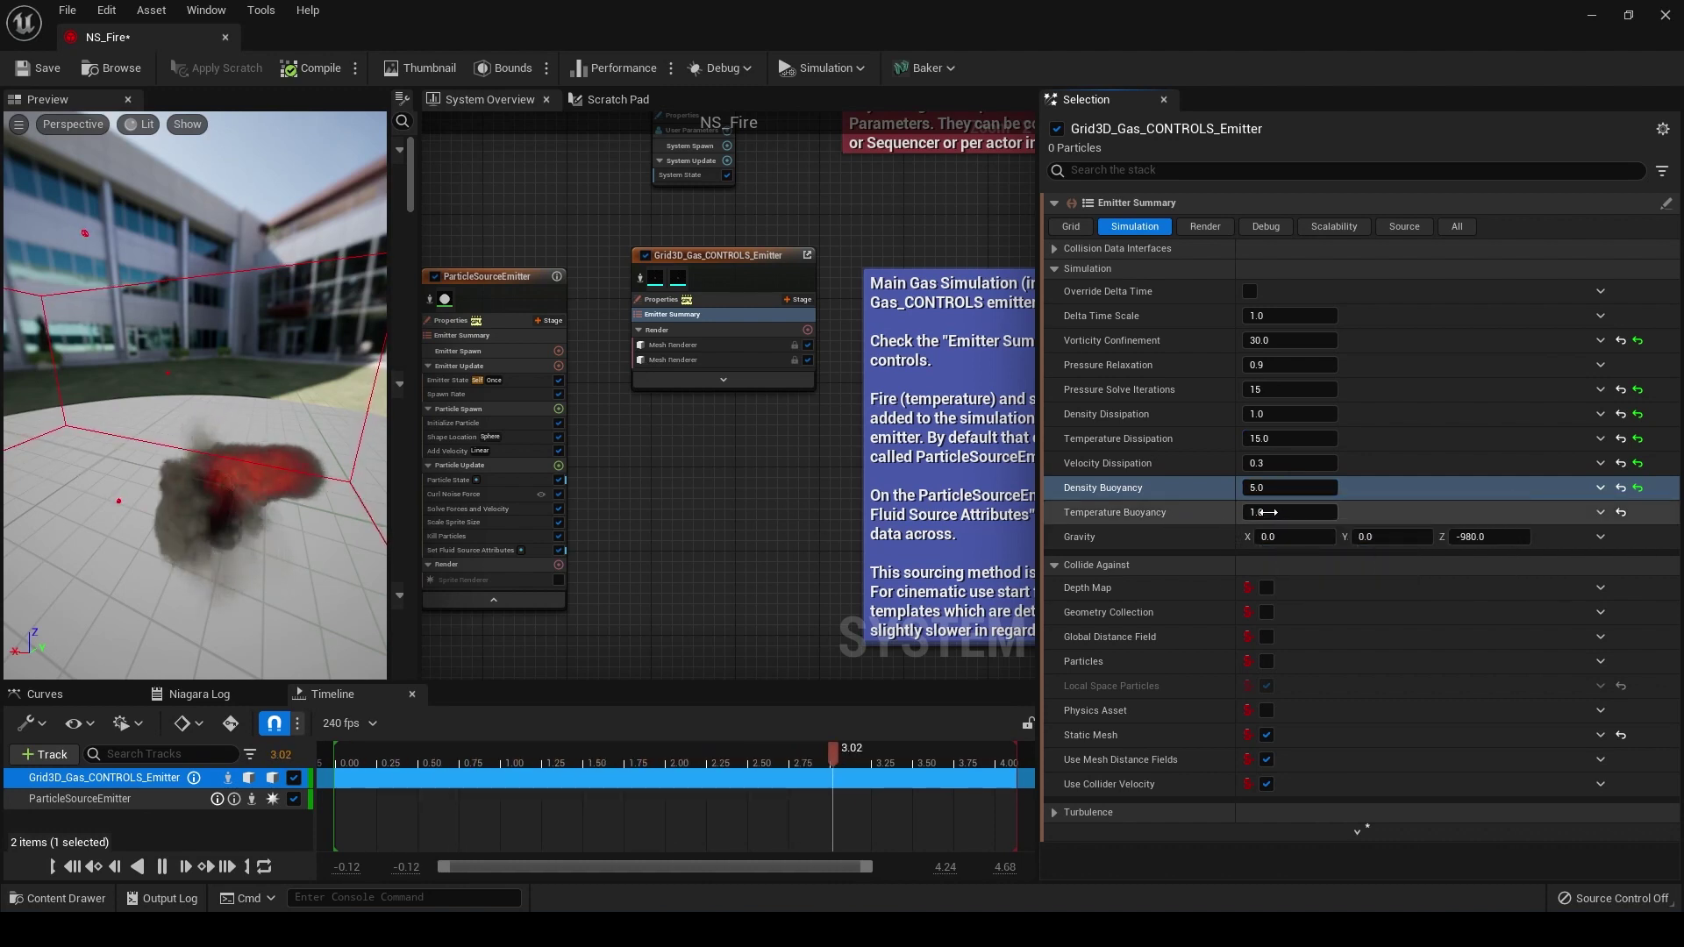
text(5)
key(Return)
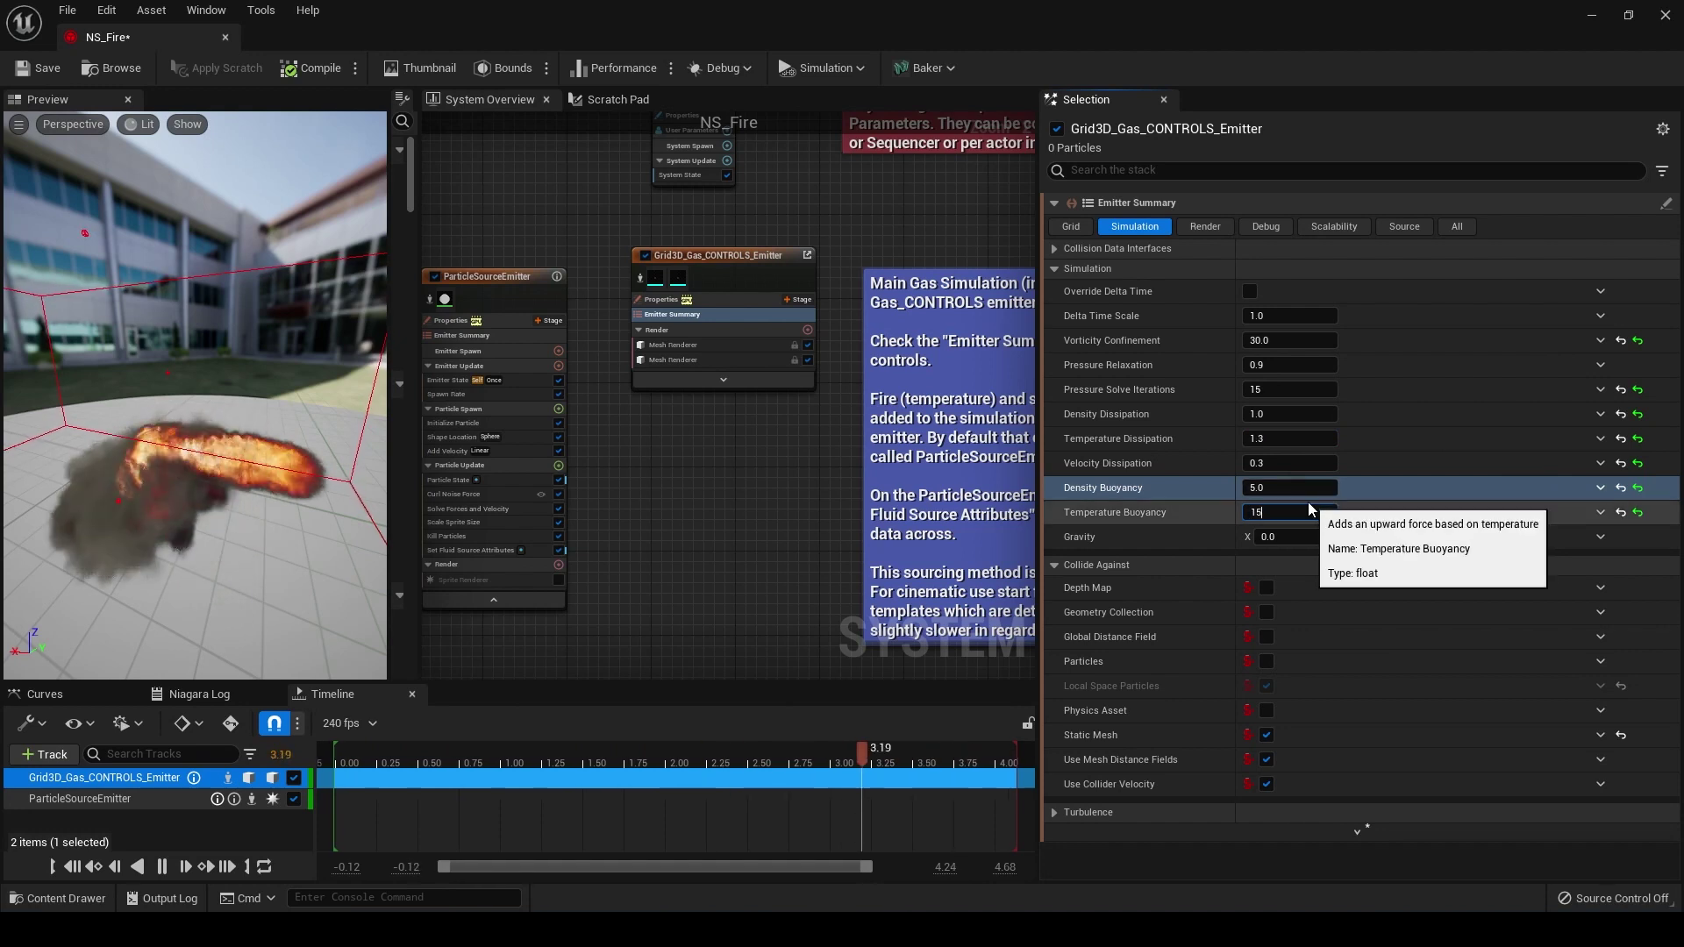
click(1307, 503)
text(15)
key(Return)
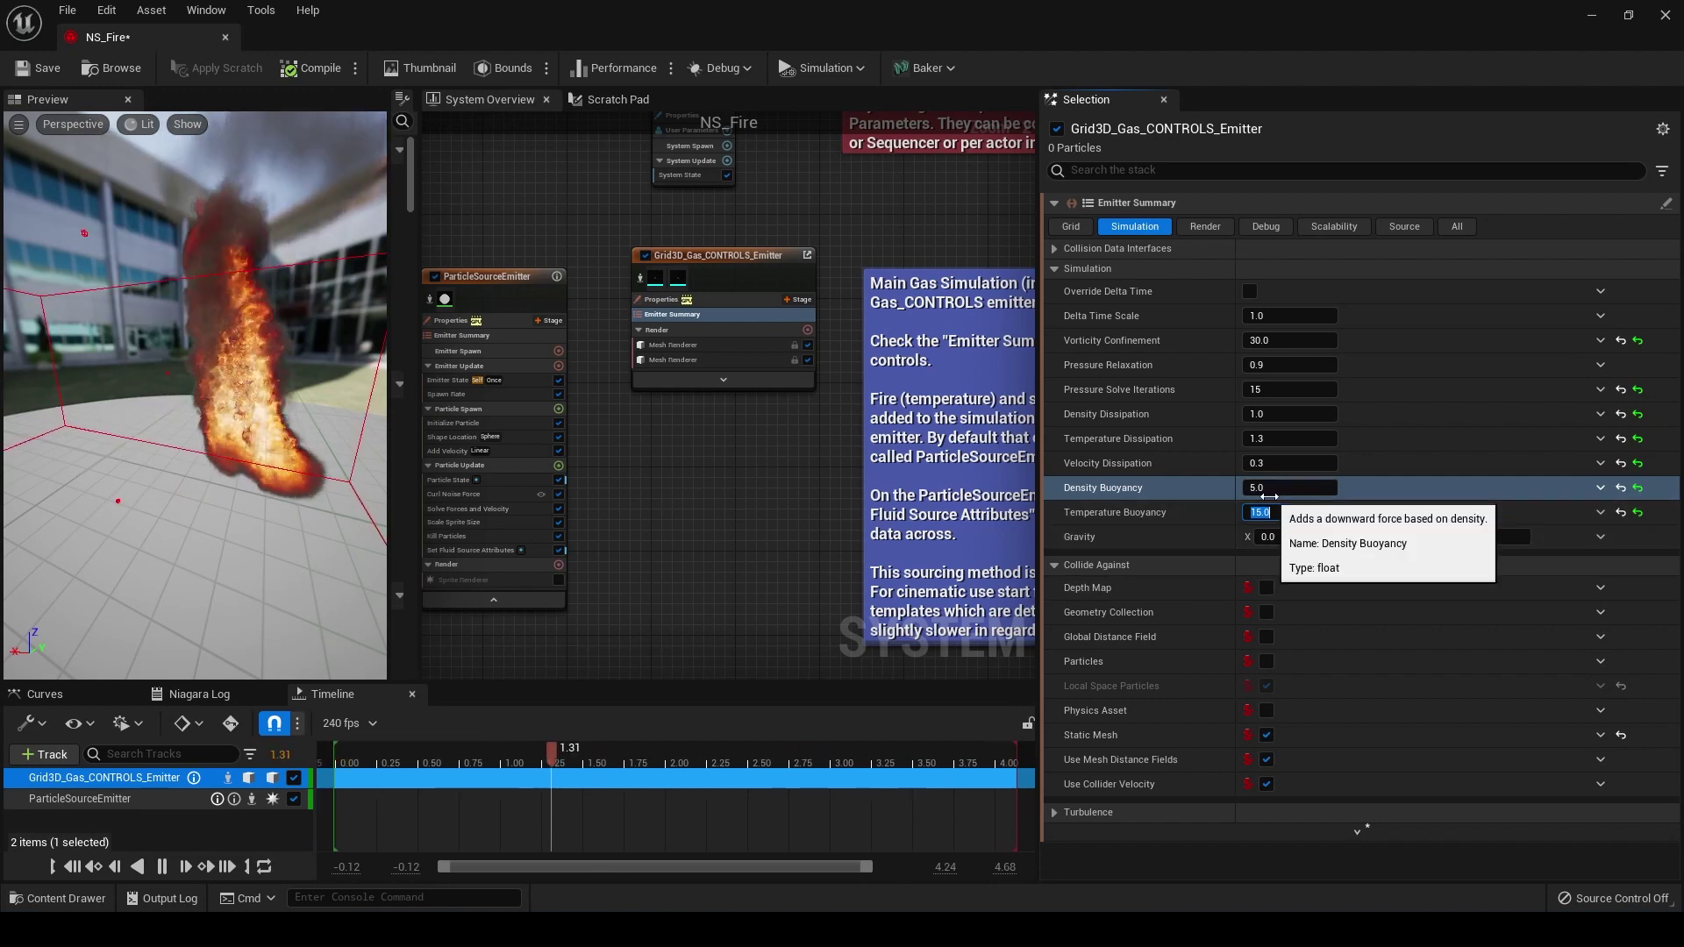
text(0)
key(Return)
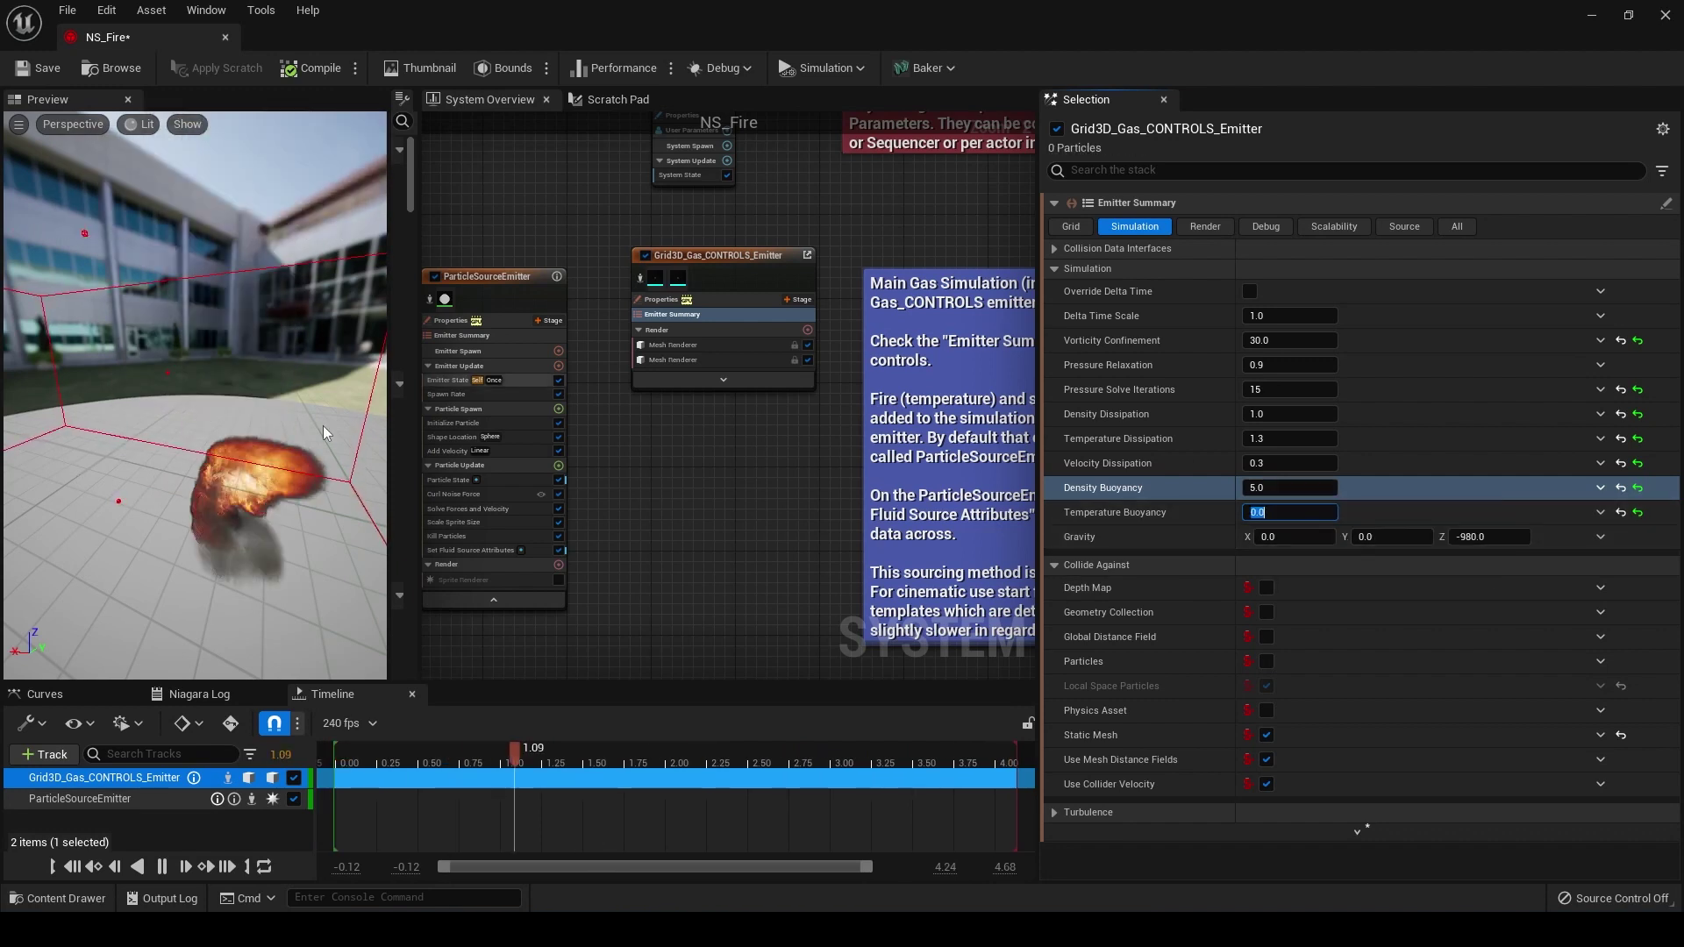
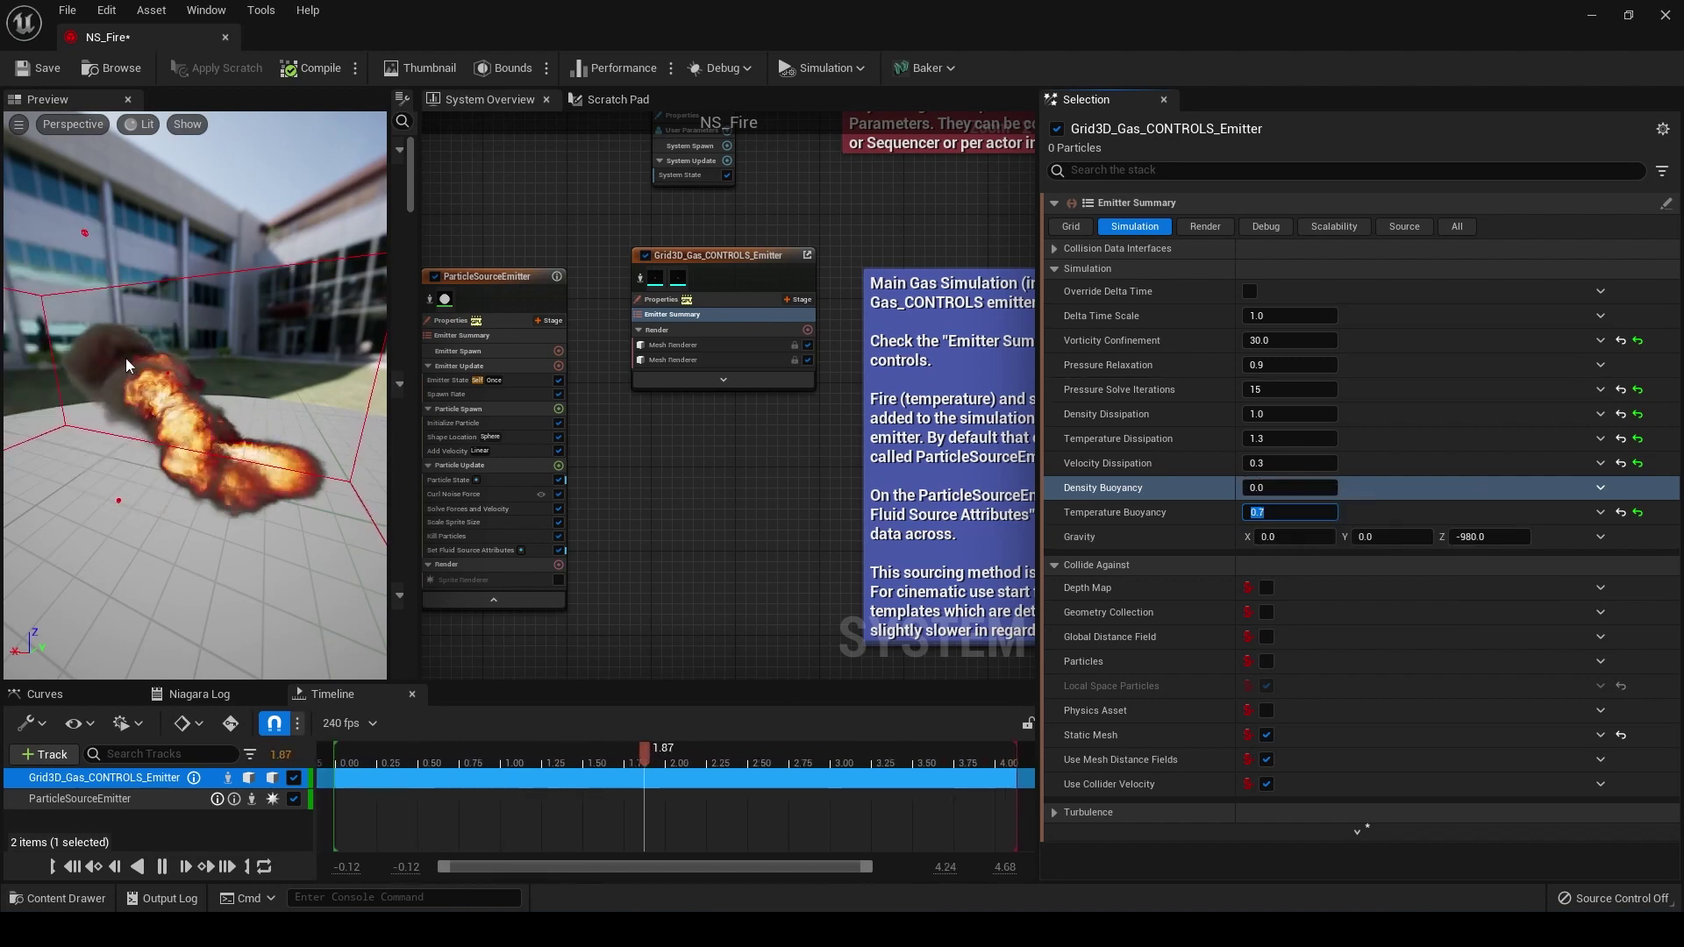
Show the gas emitter's Render settings and examine the Render Temperature Curve as a colour gradient
click(1207, 227)
click(1054, 248)
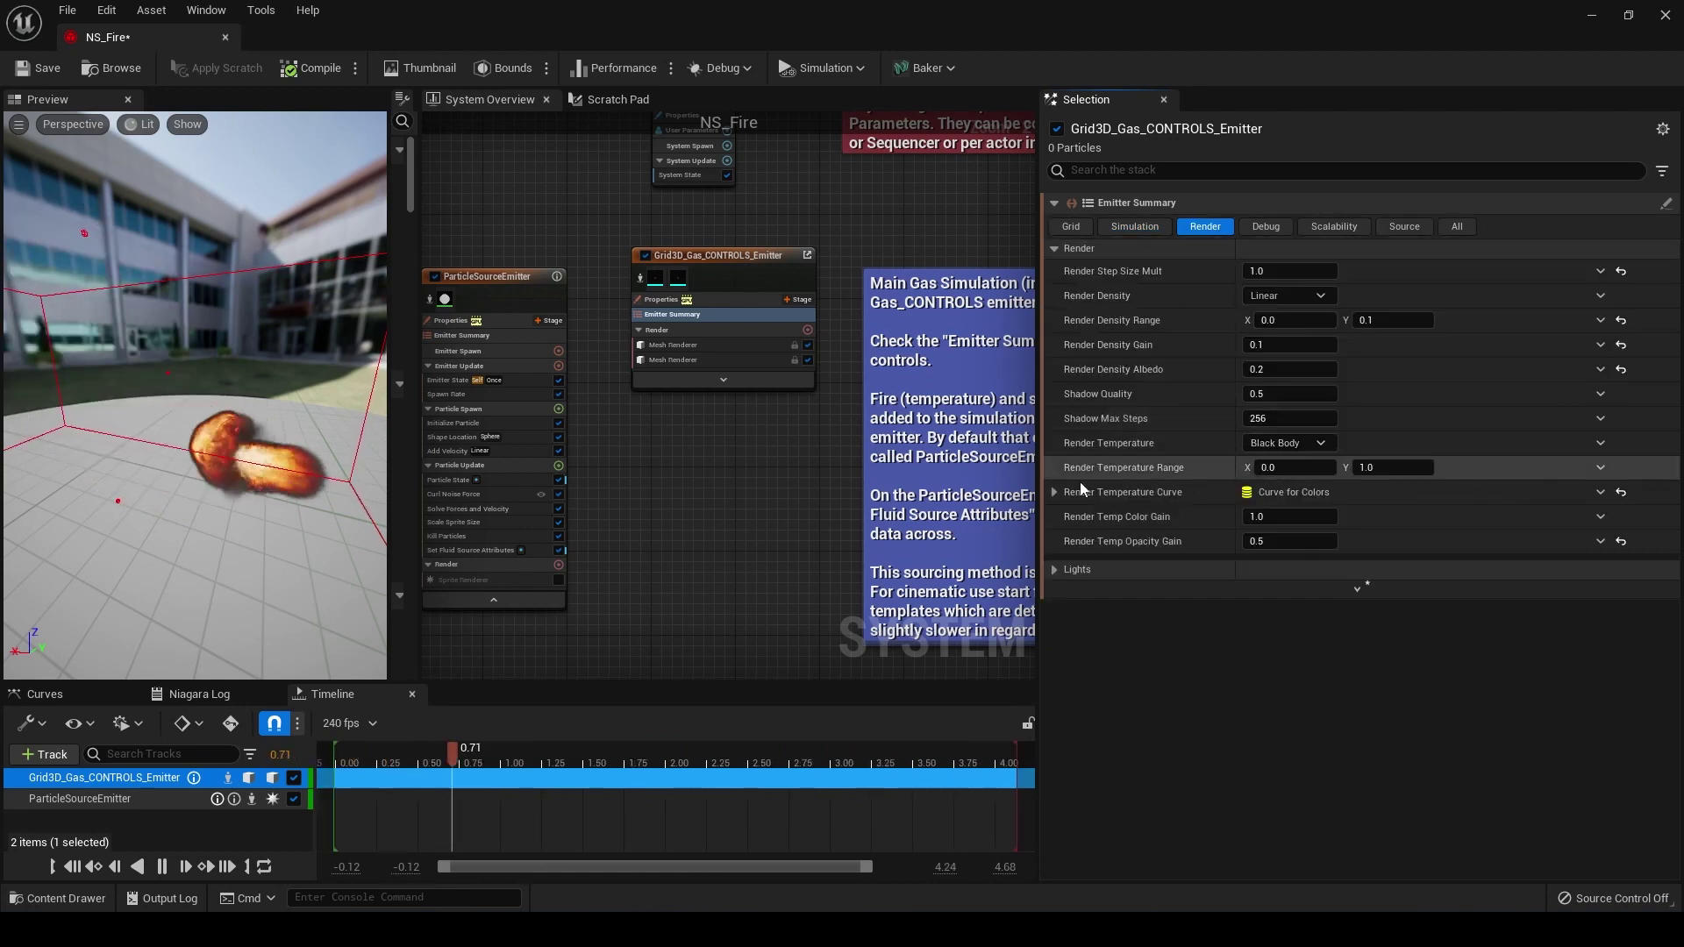
click(1054, 492)
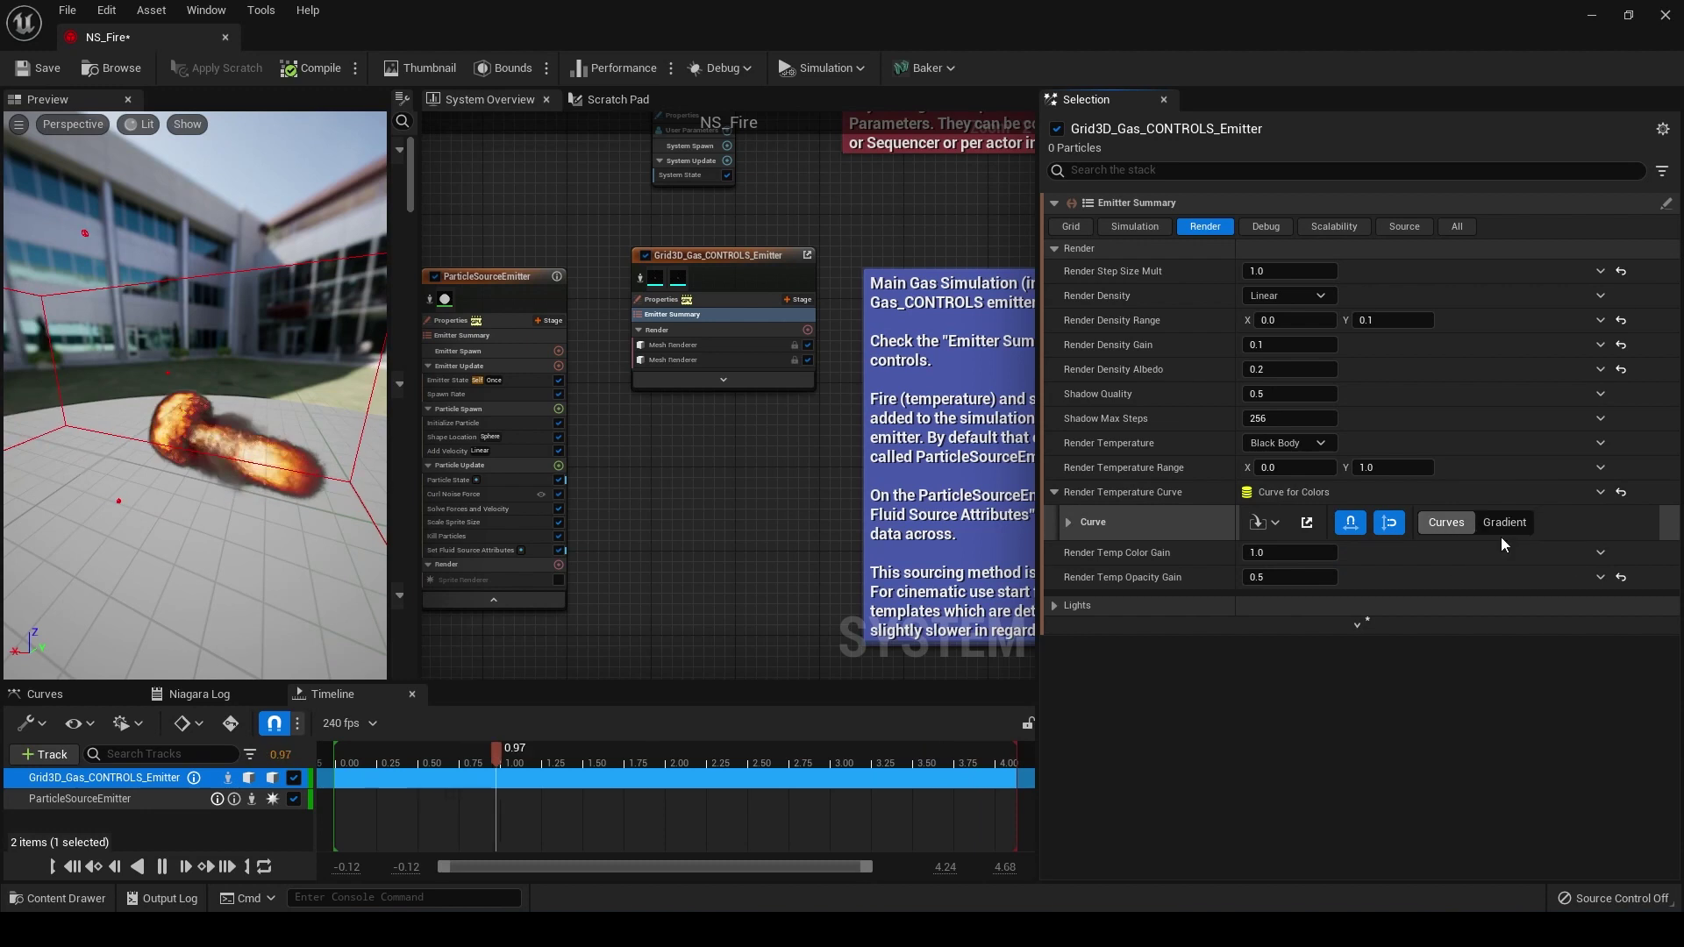
click(1068, 522)
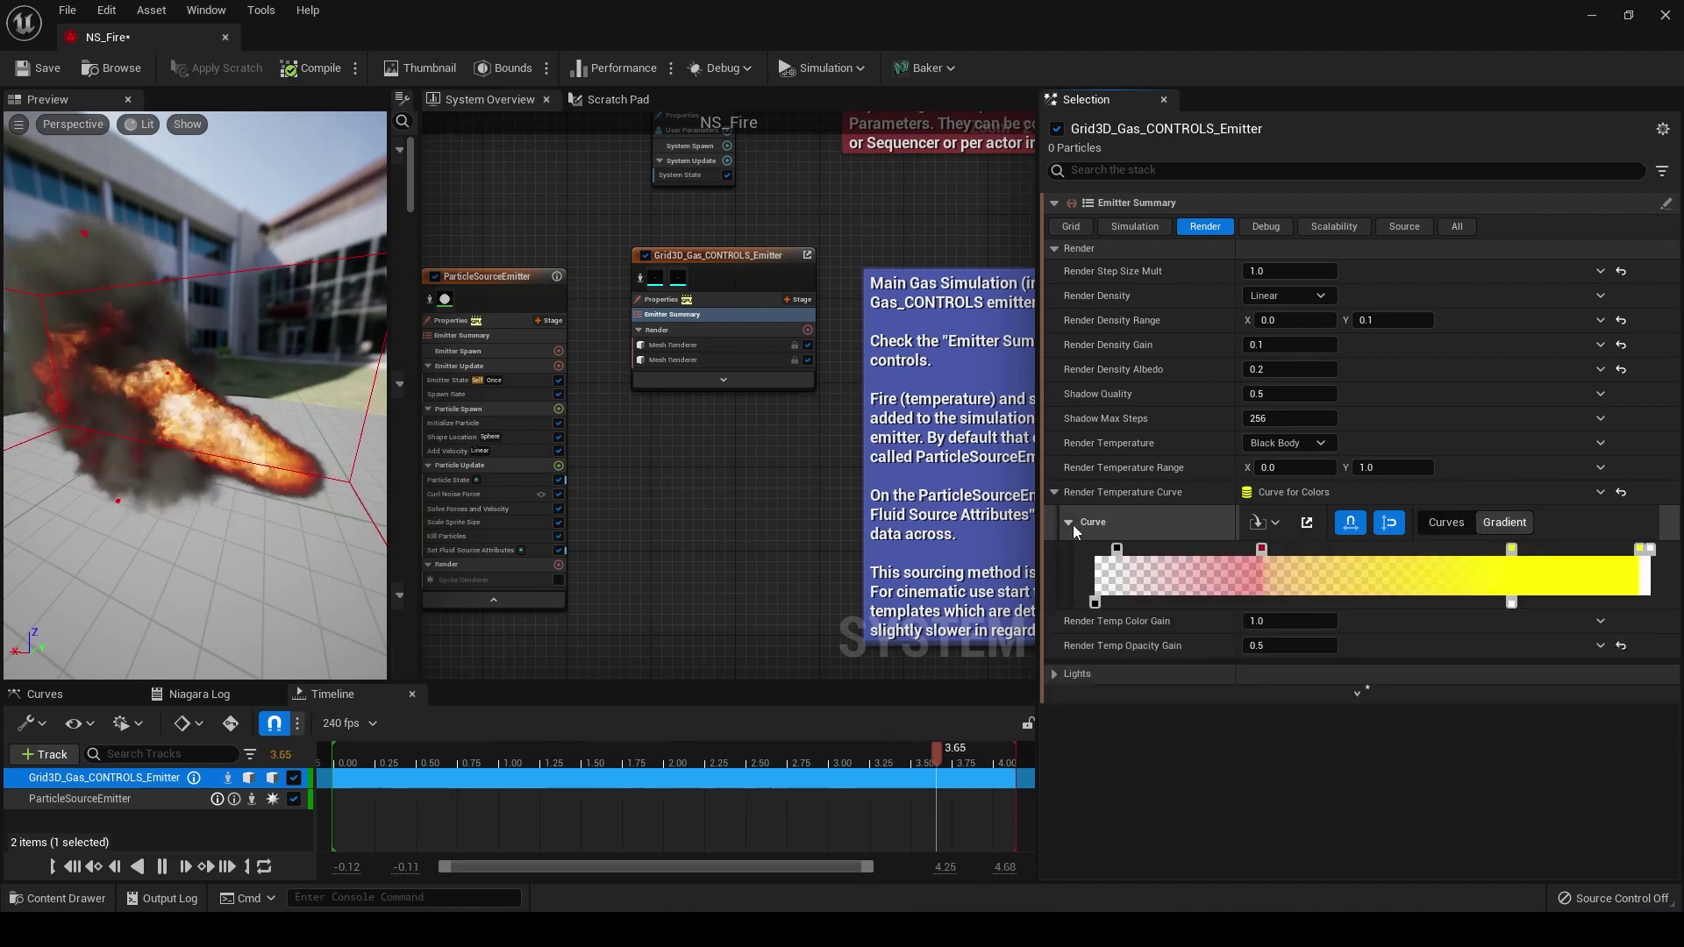
double_click(1261, 546)
click(1475, 536)
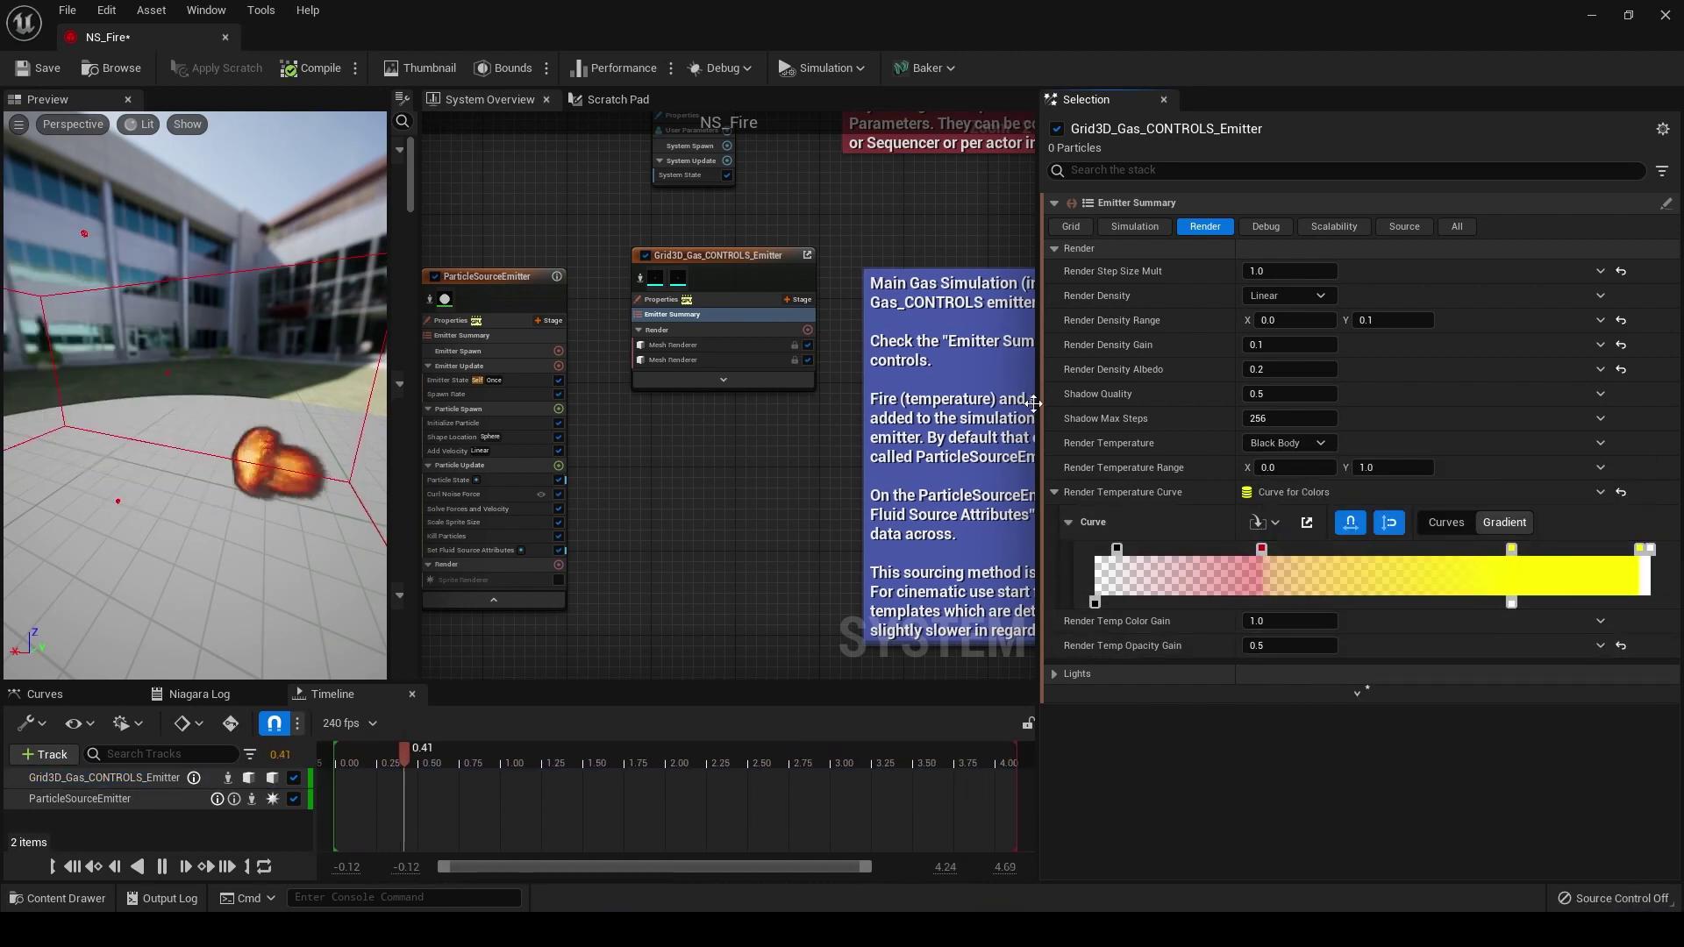
Examine the gas emitter's Scalability Override settings, including Quality and Resolution Max Axis
click(1320, 225)
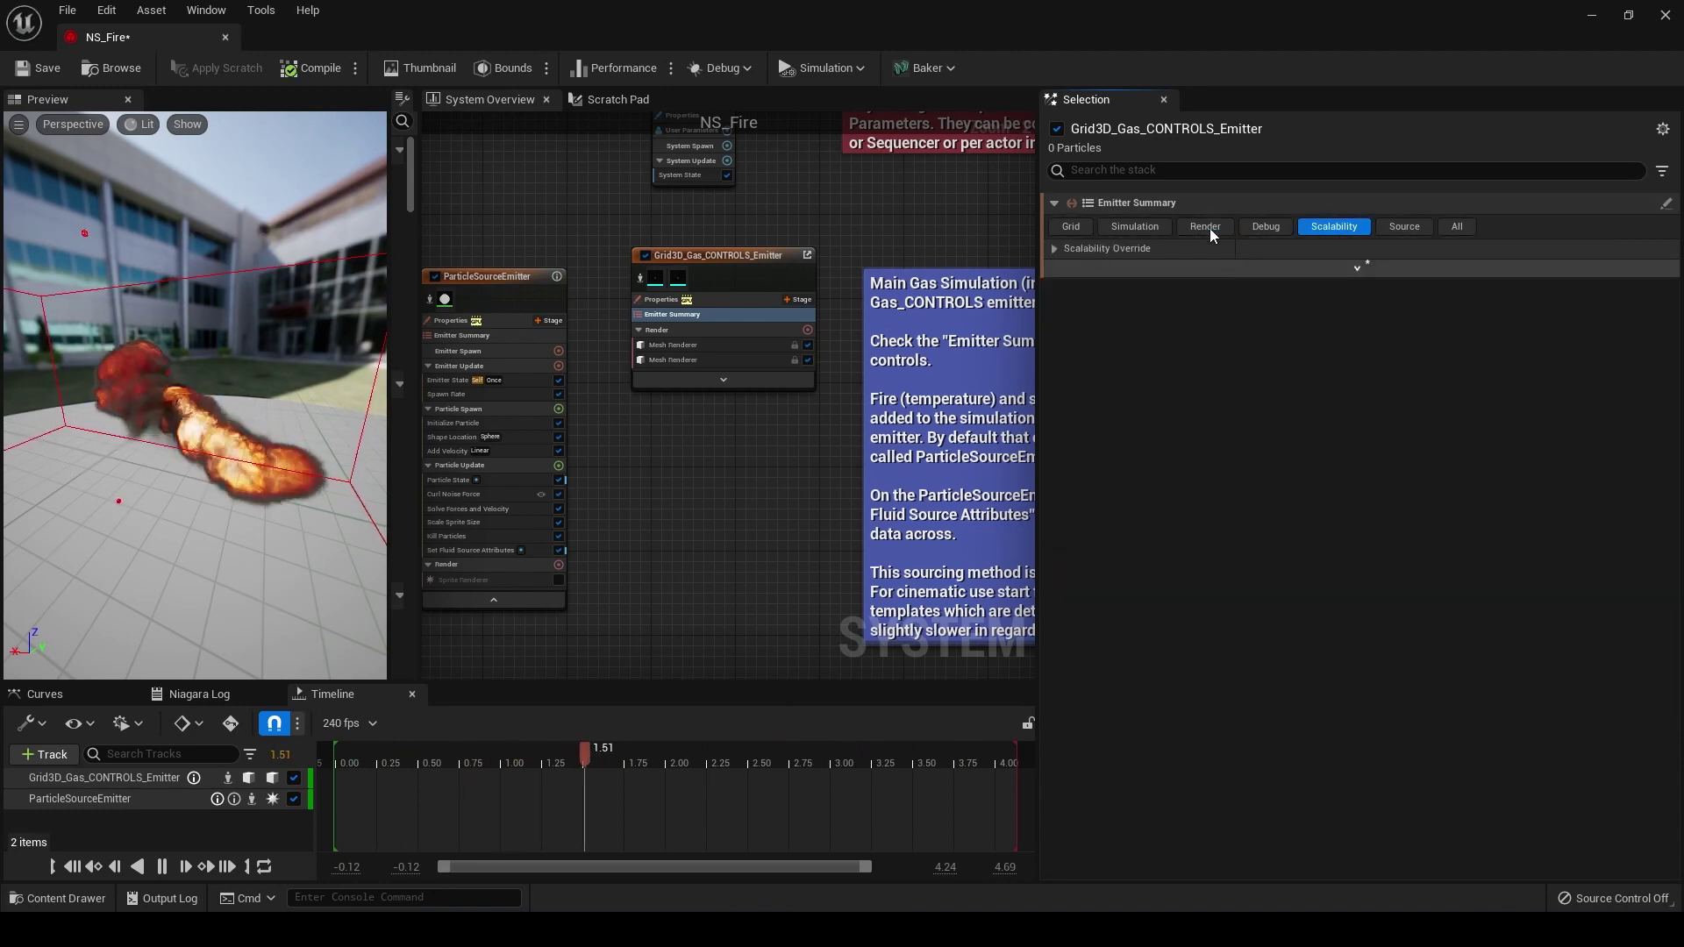
click(1052, 249)
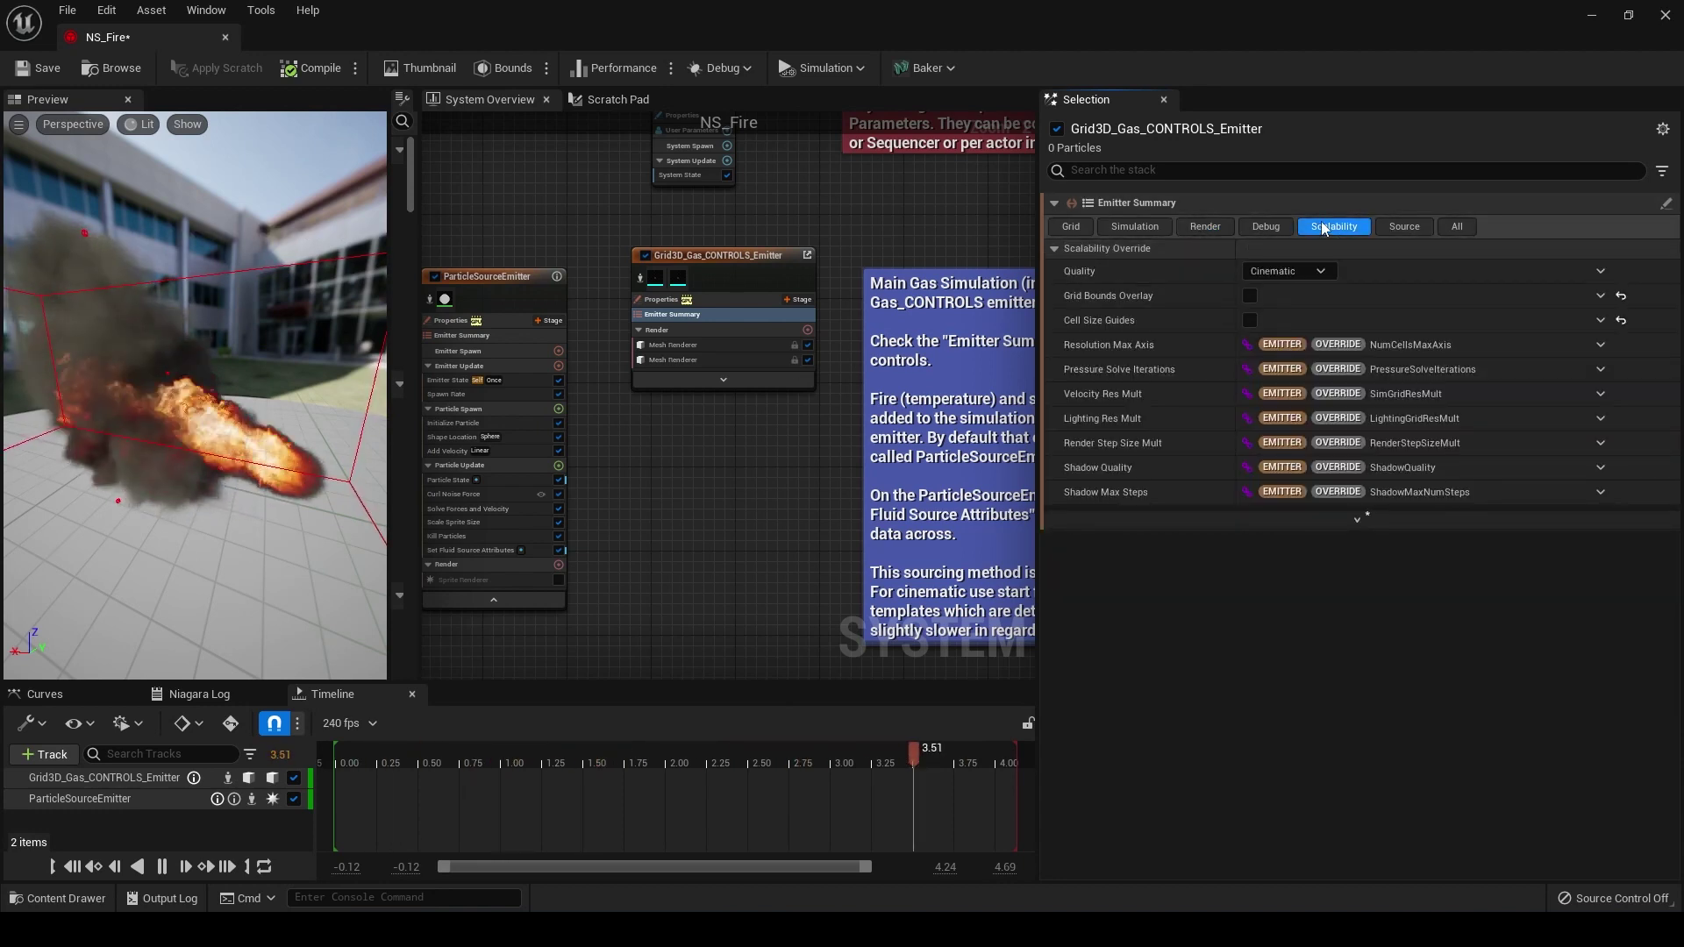
click(1263, 270)
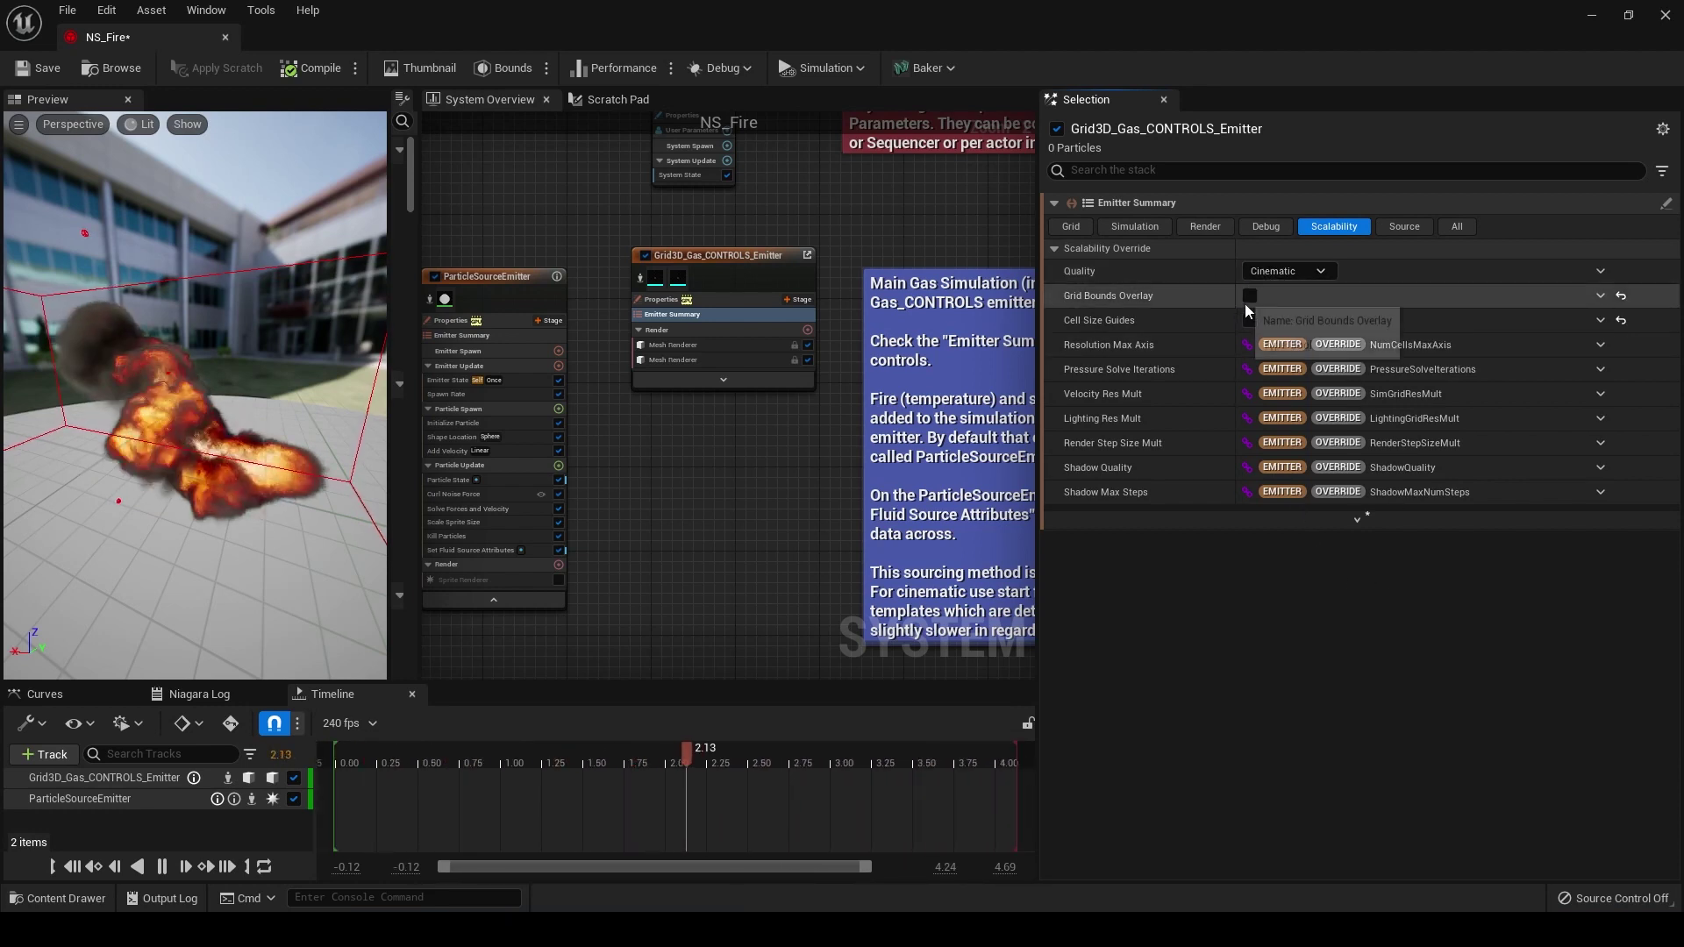
click(1125, 345)
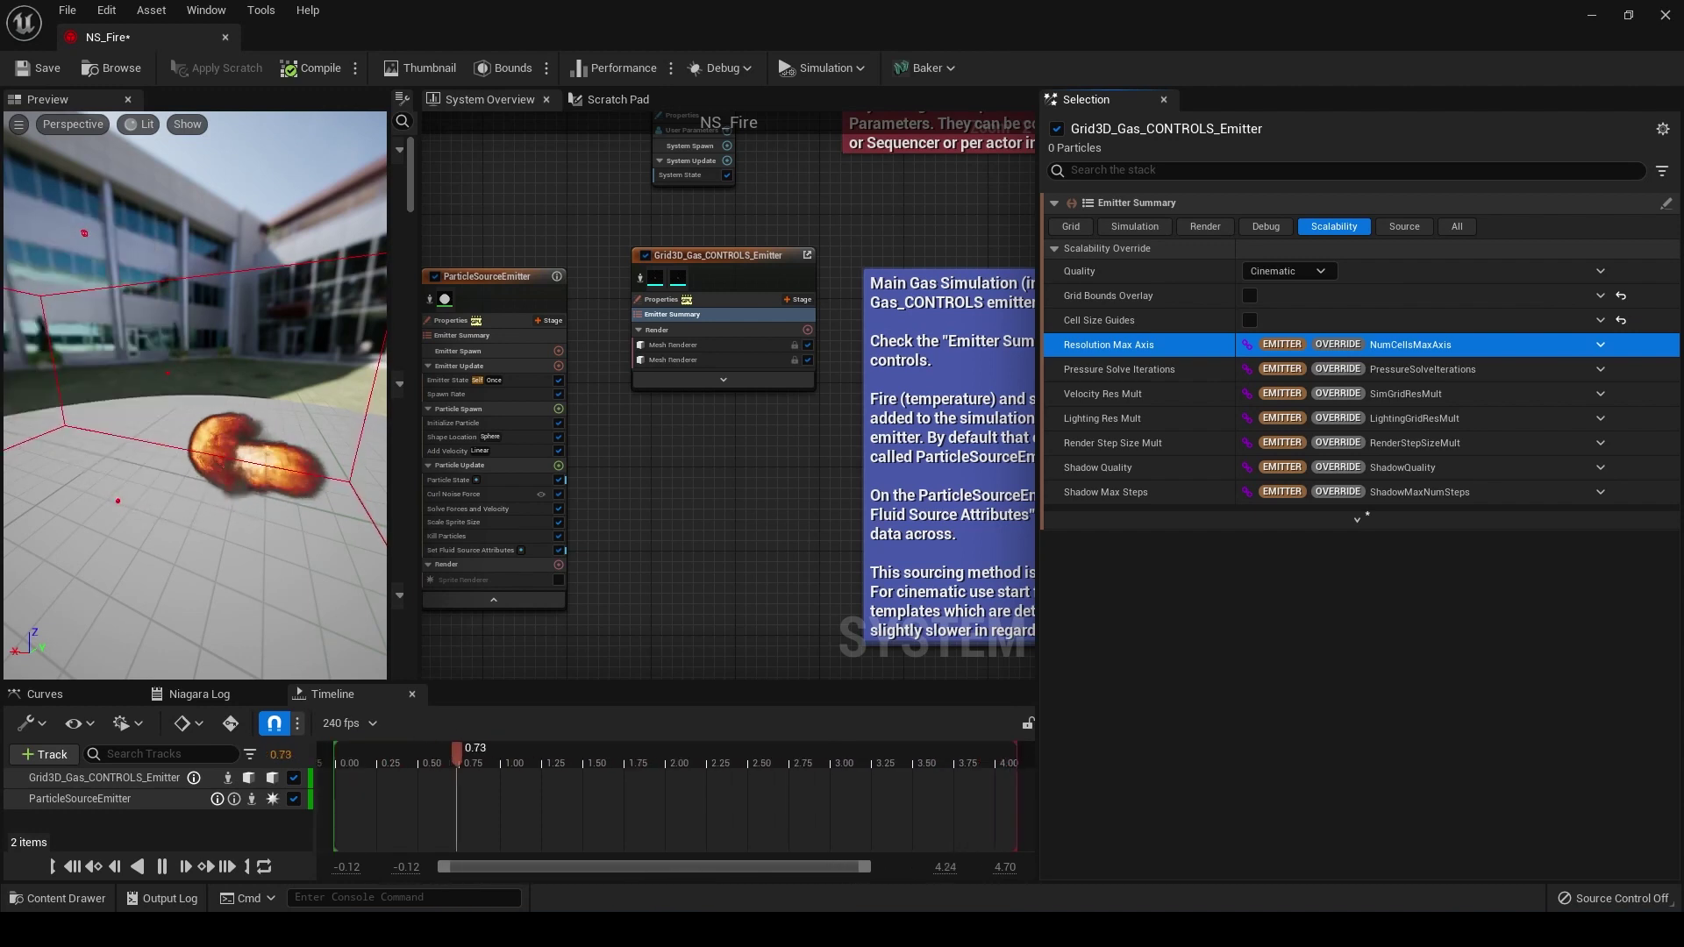
Inspect the Set Fluid Source Attributes module of ParticleSourceEmitter
click(746, 254)
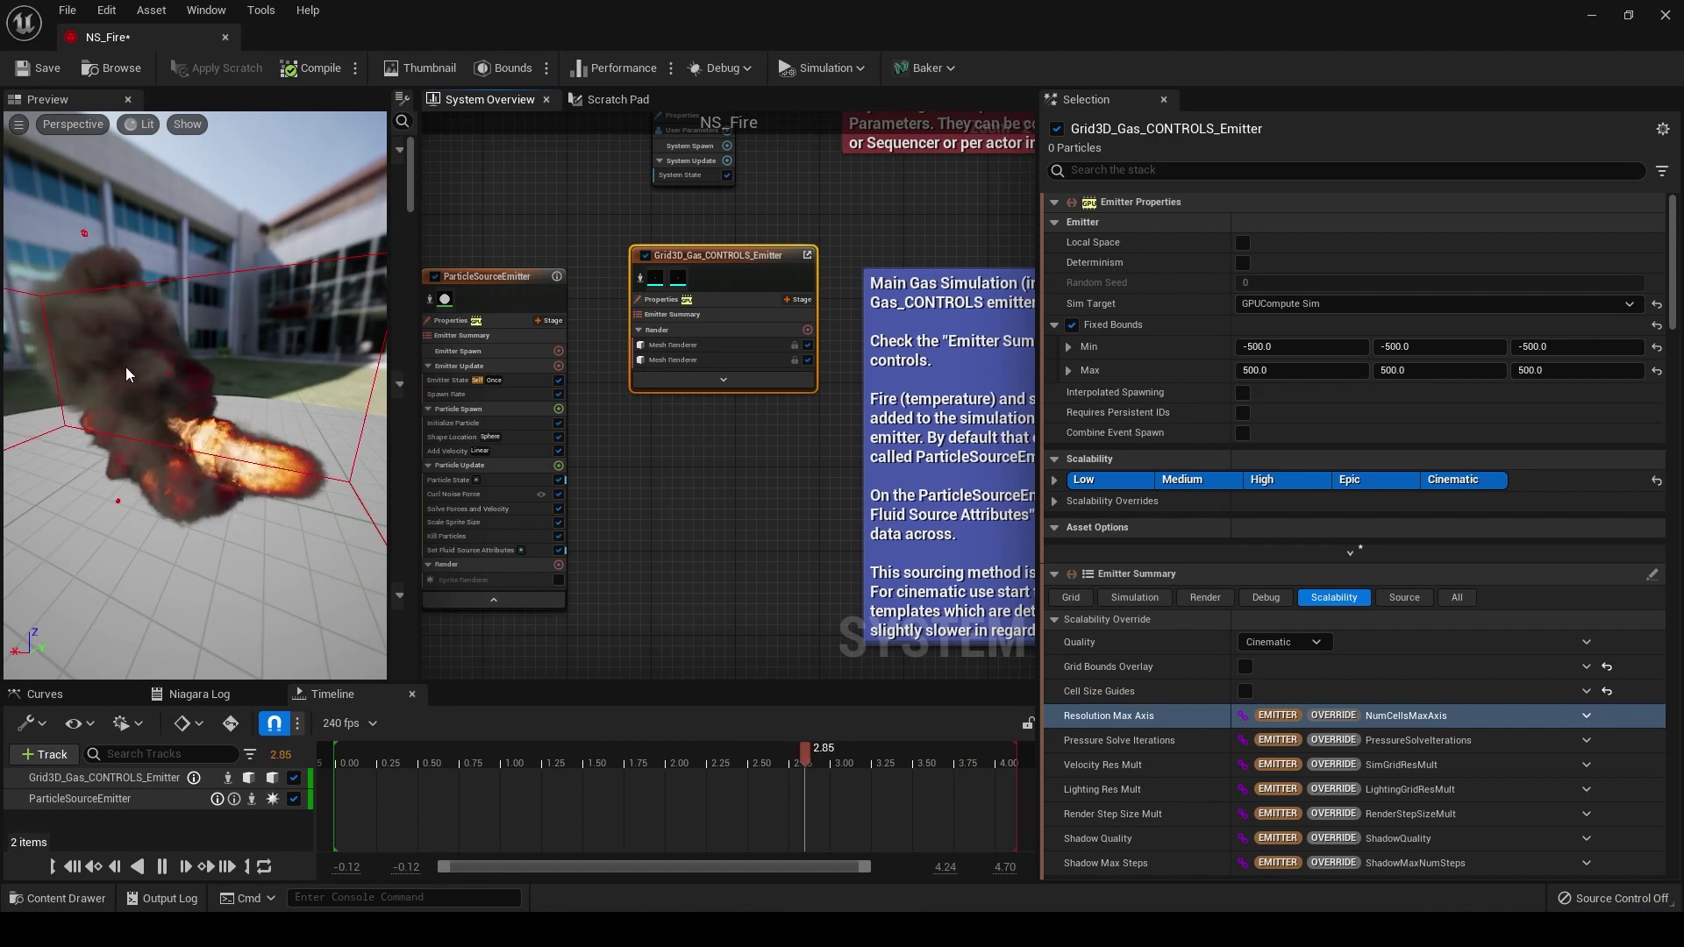
click(498, 279)
right_drag(499, 279, 586, 265)
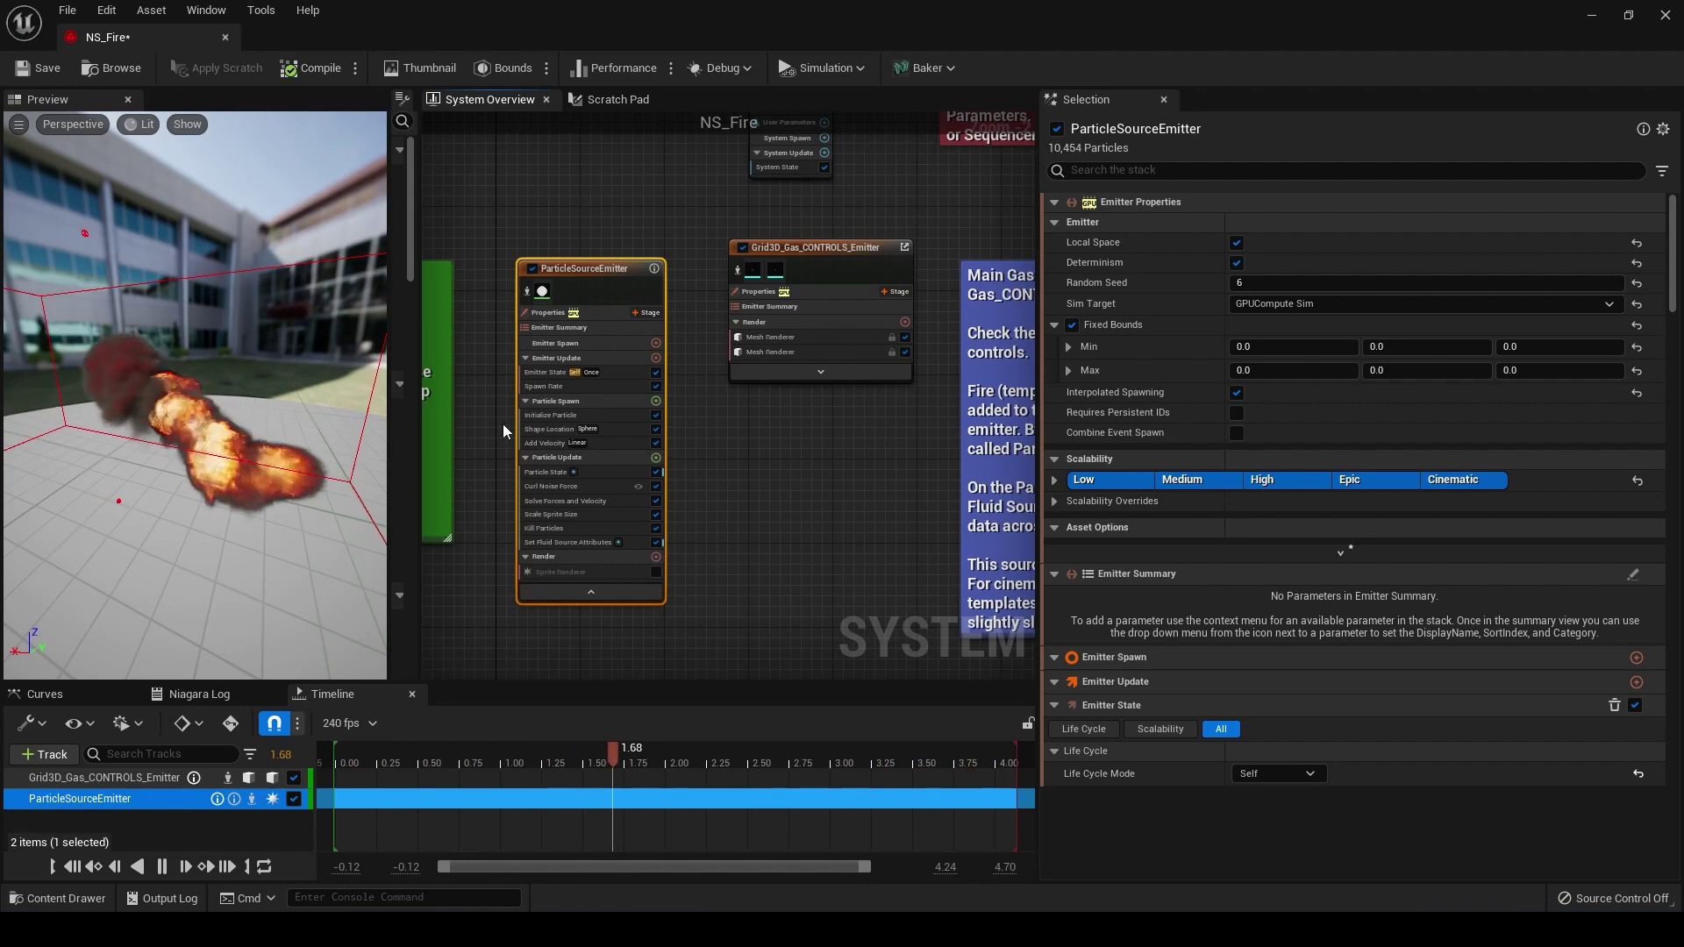
click(562, 541)
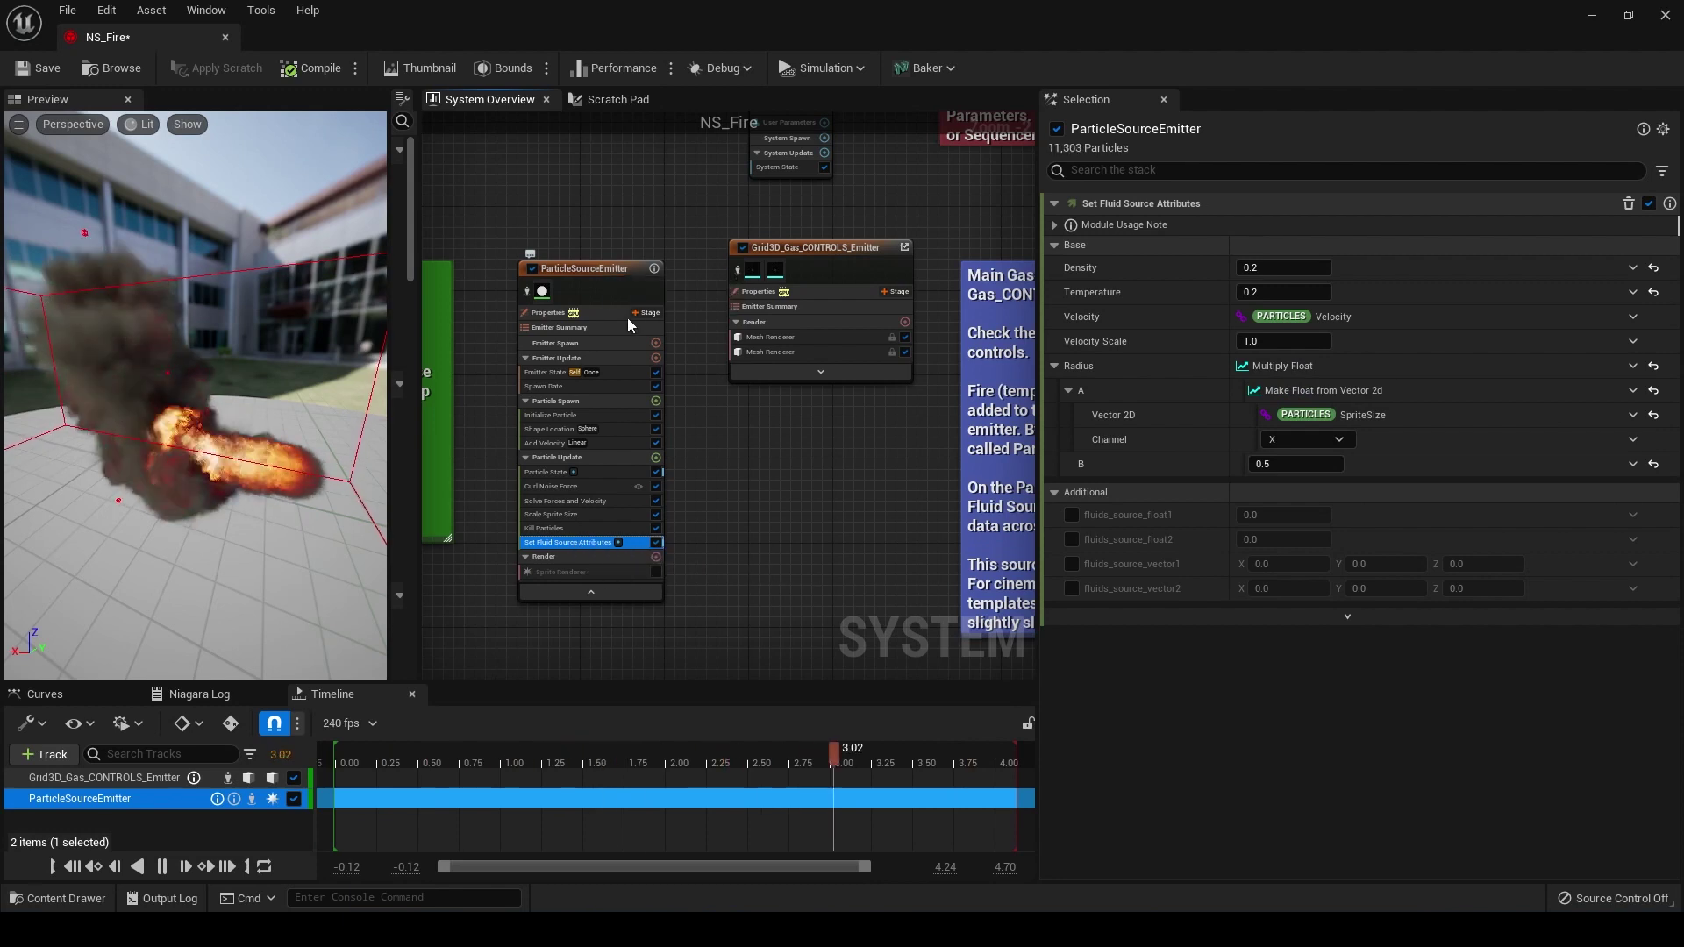
scroll(627, 320, up, 3)
right_drag(698, 513, 768, 450)
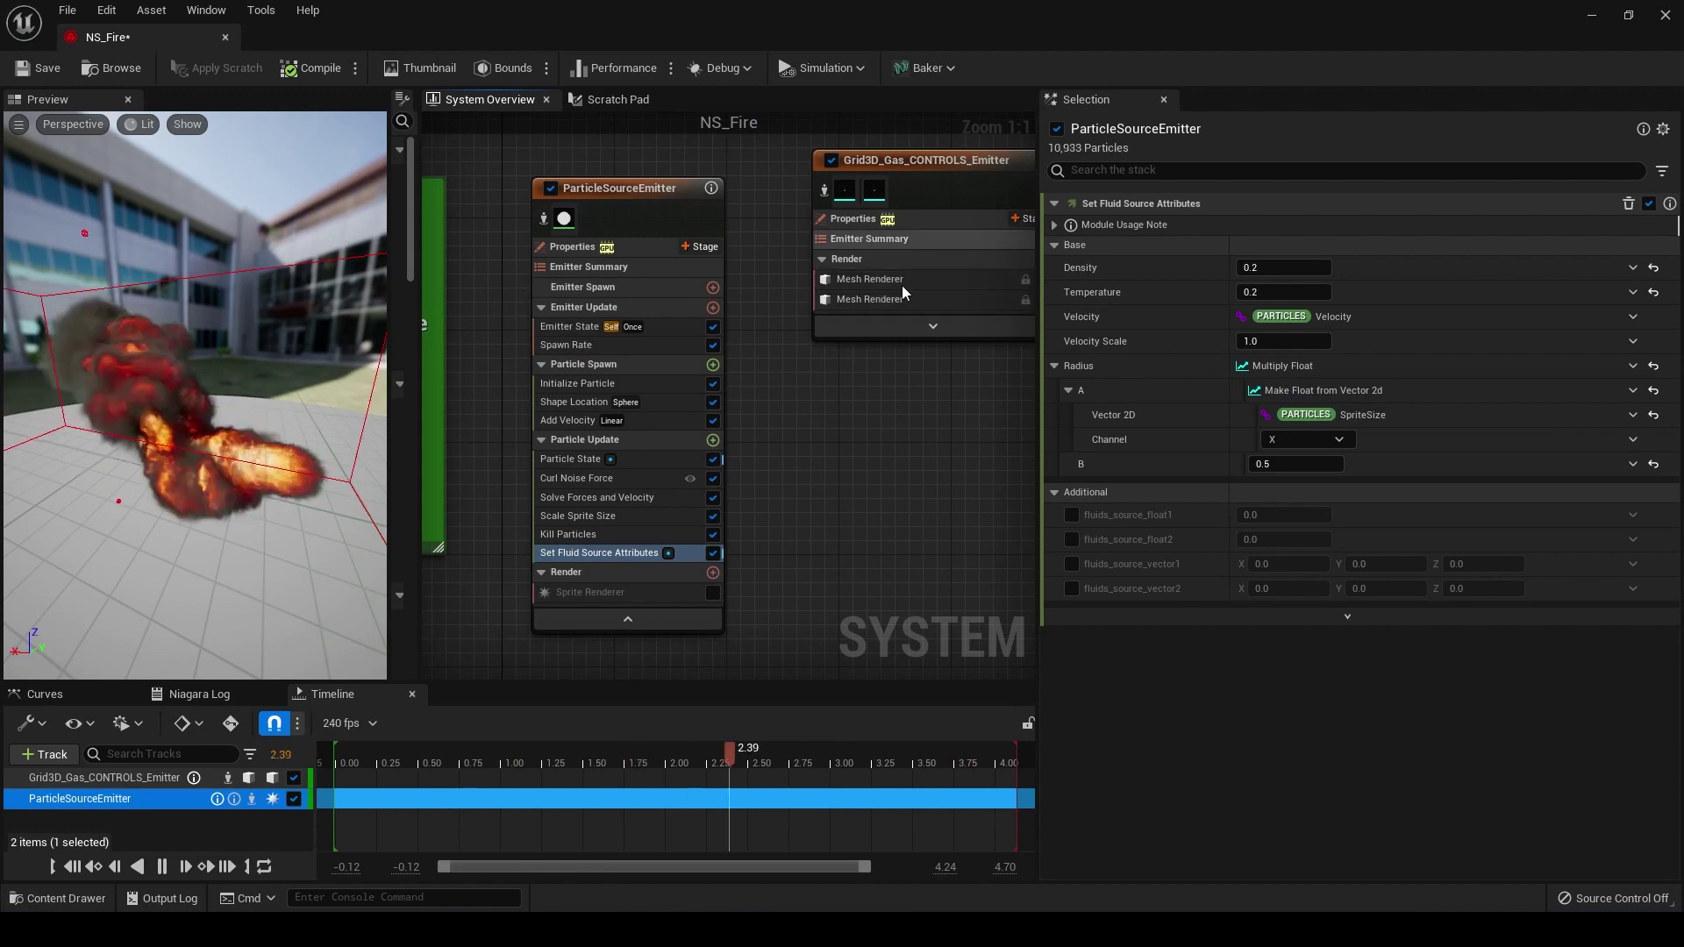
Try Density values of 1 and 2 in ParticleSourceEmitter's Set Fluid Source Attributes, and set the value to 0
click(922, 160)
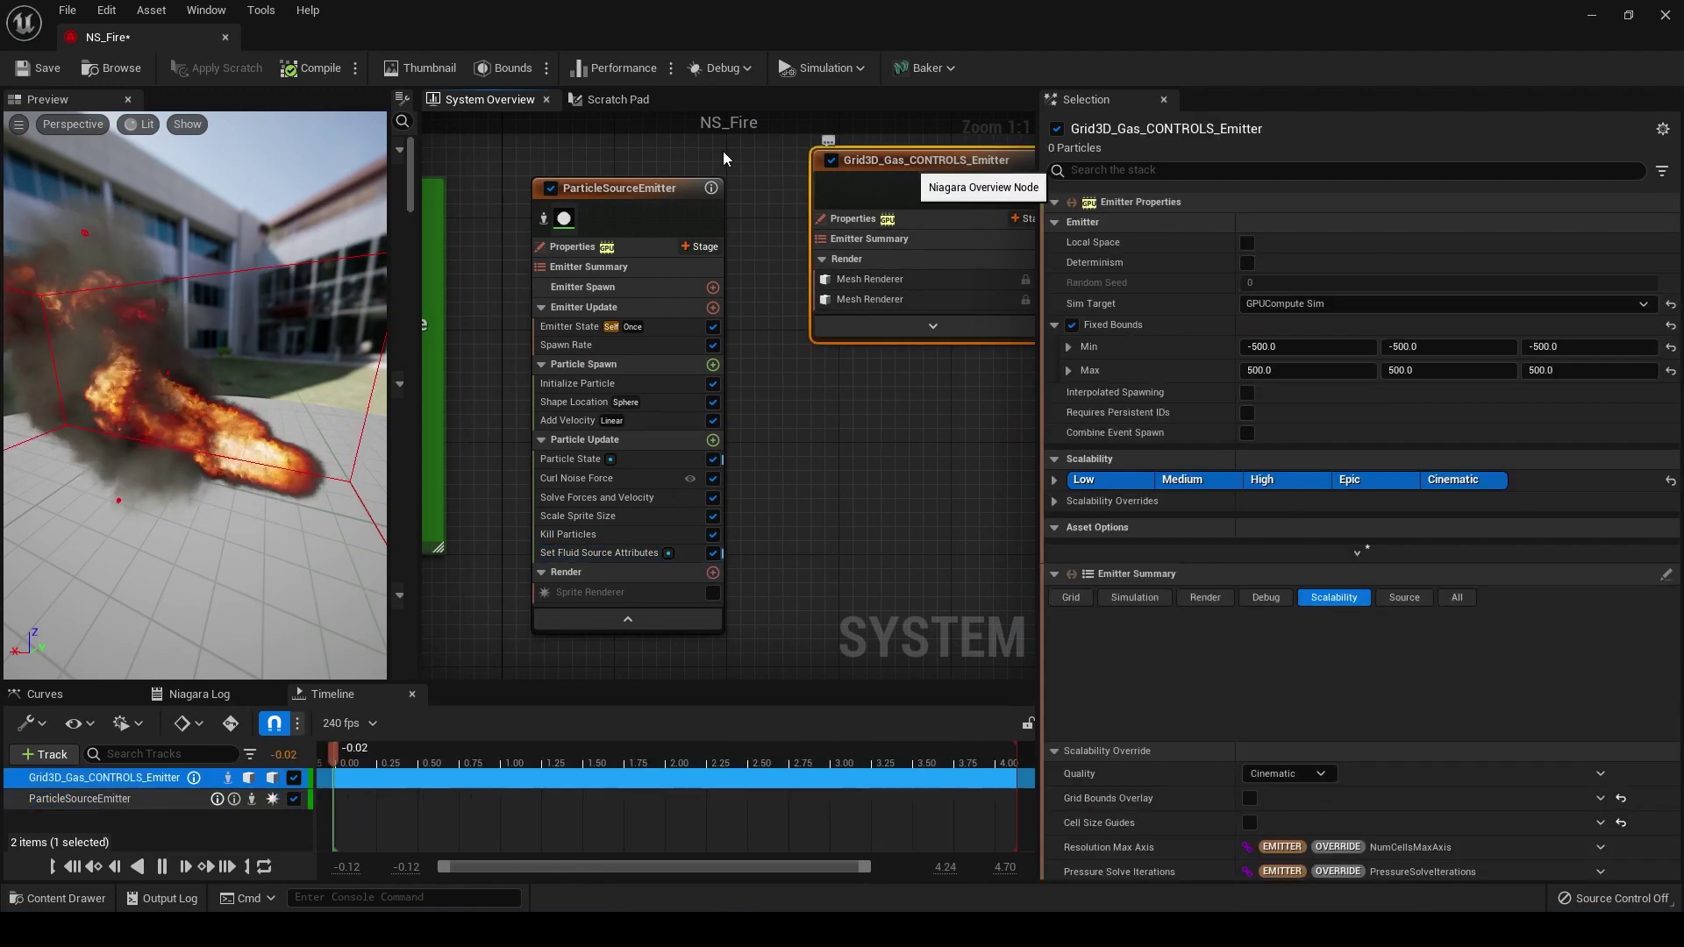
click(640, 187)
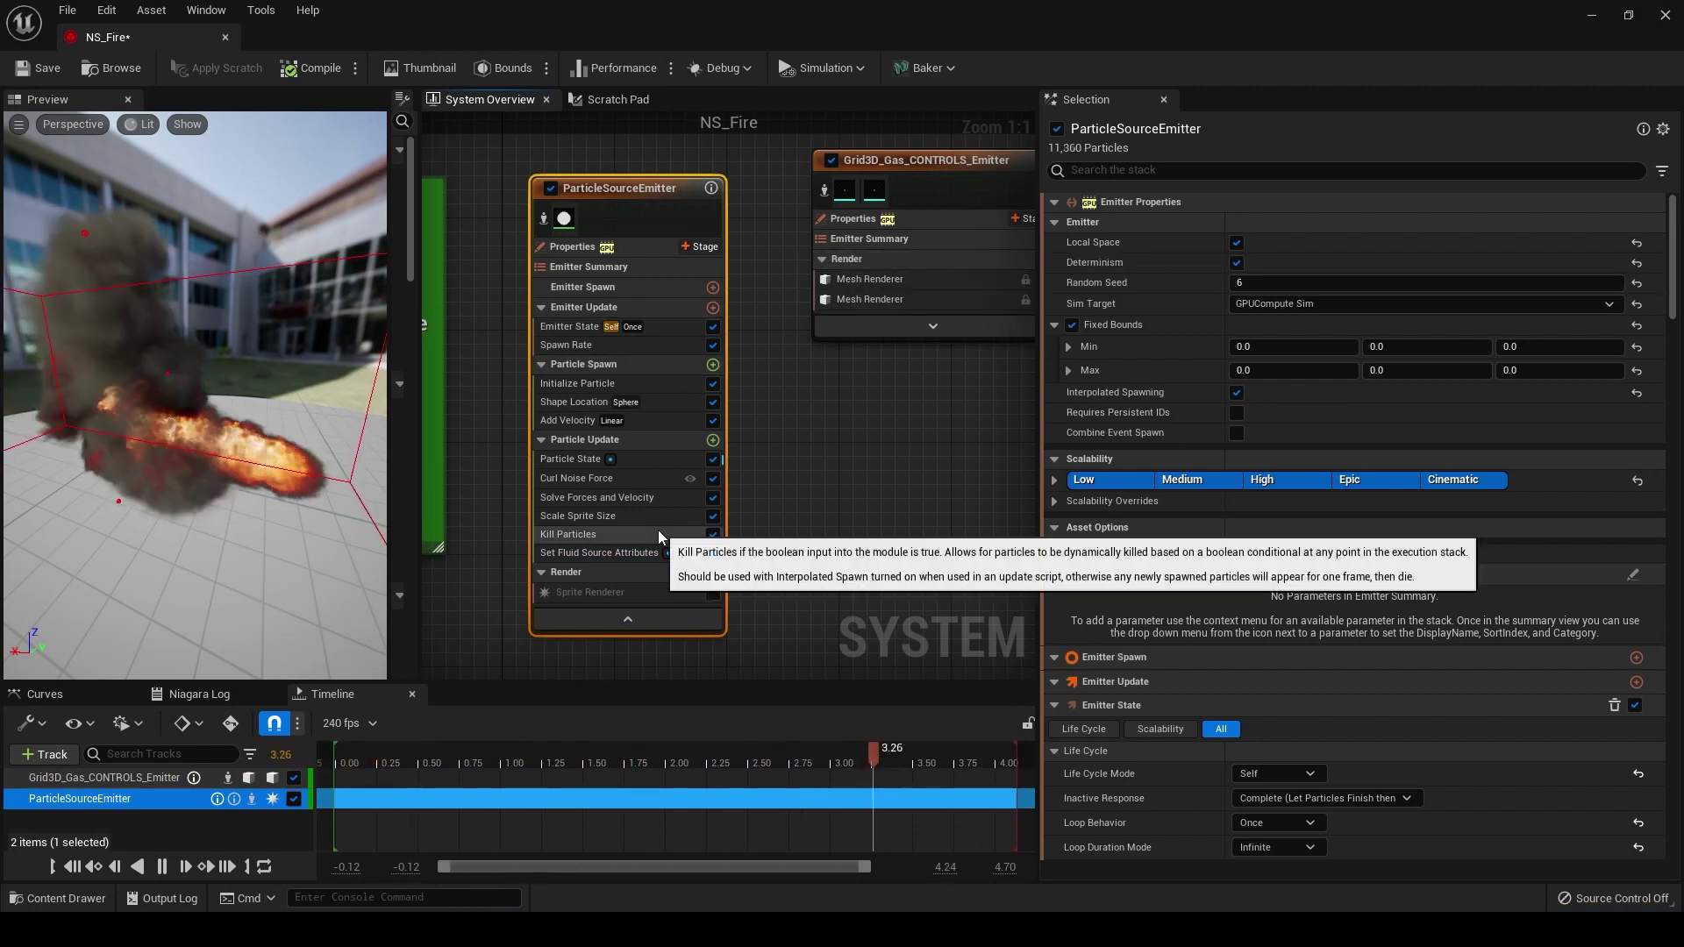
click(618, 554)
click(1254, 267)
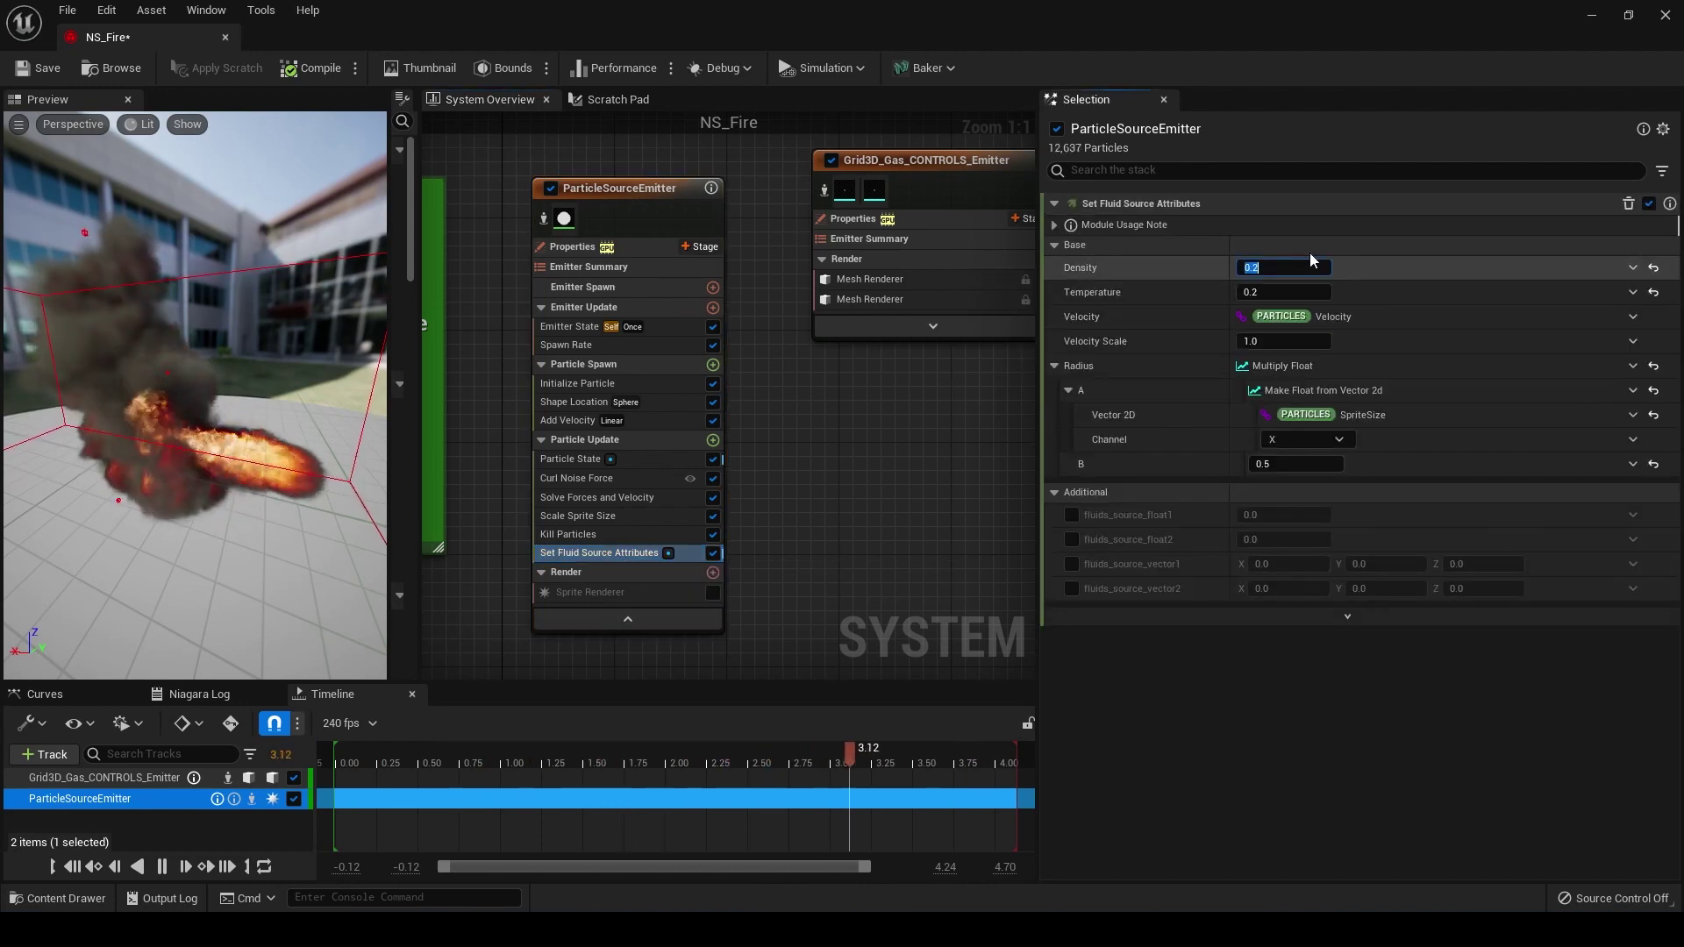
text(1)
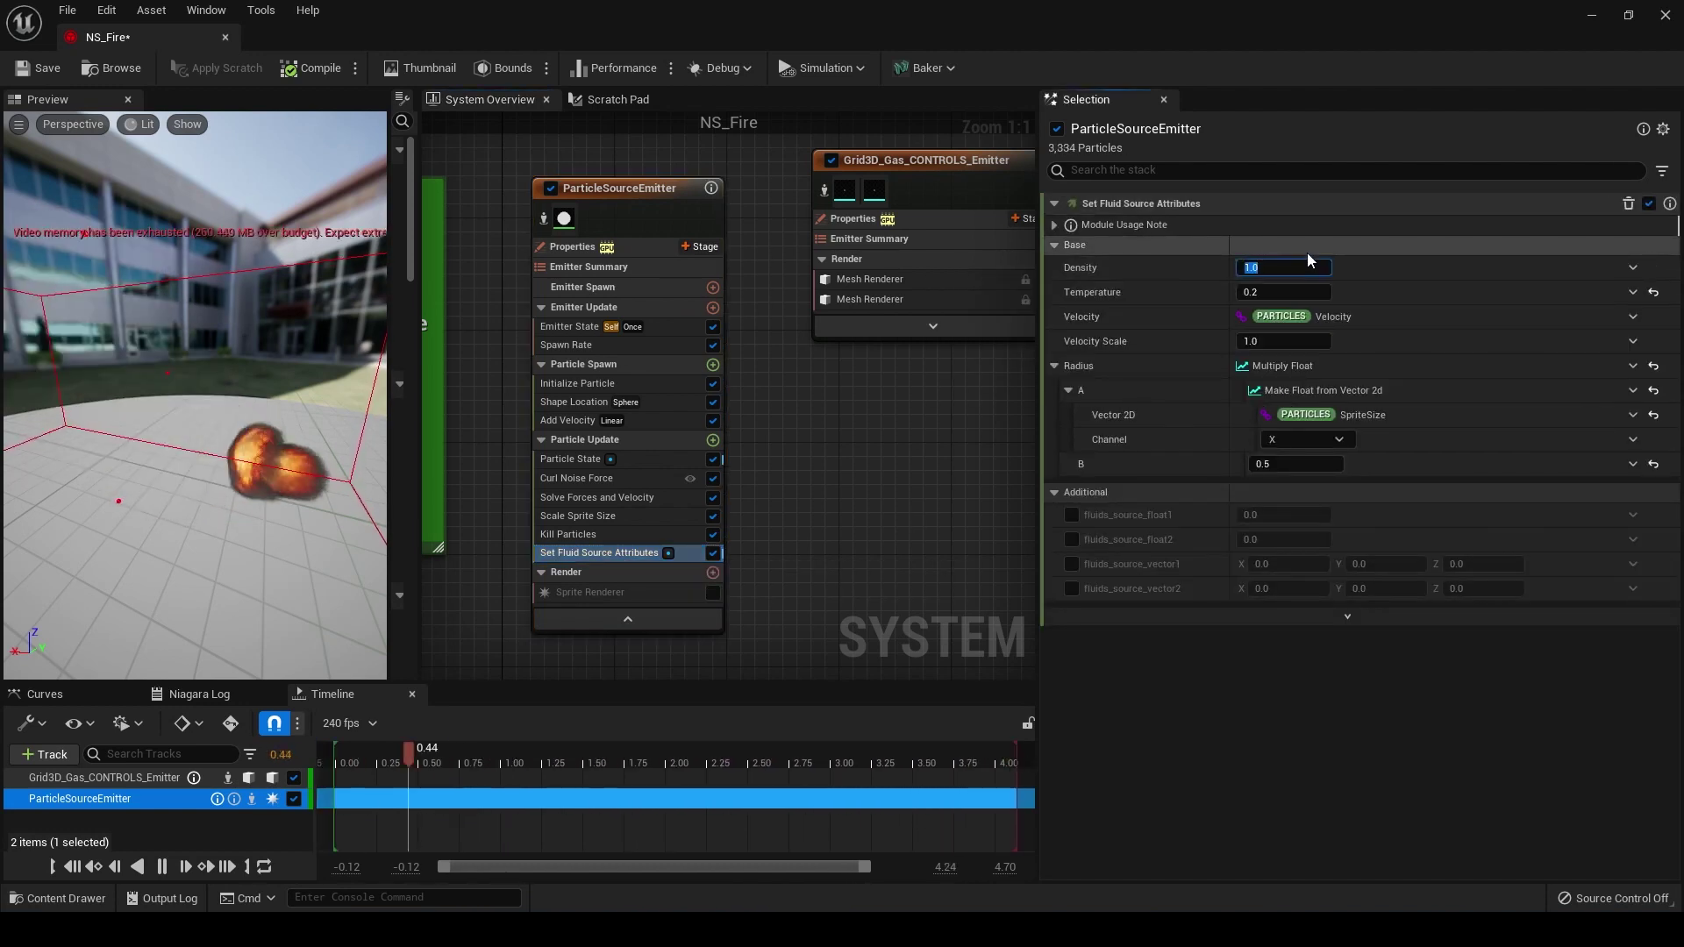
key(Return)
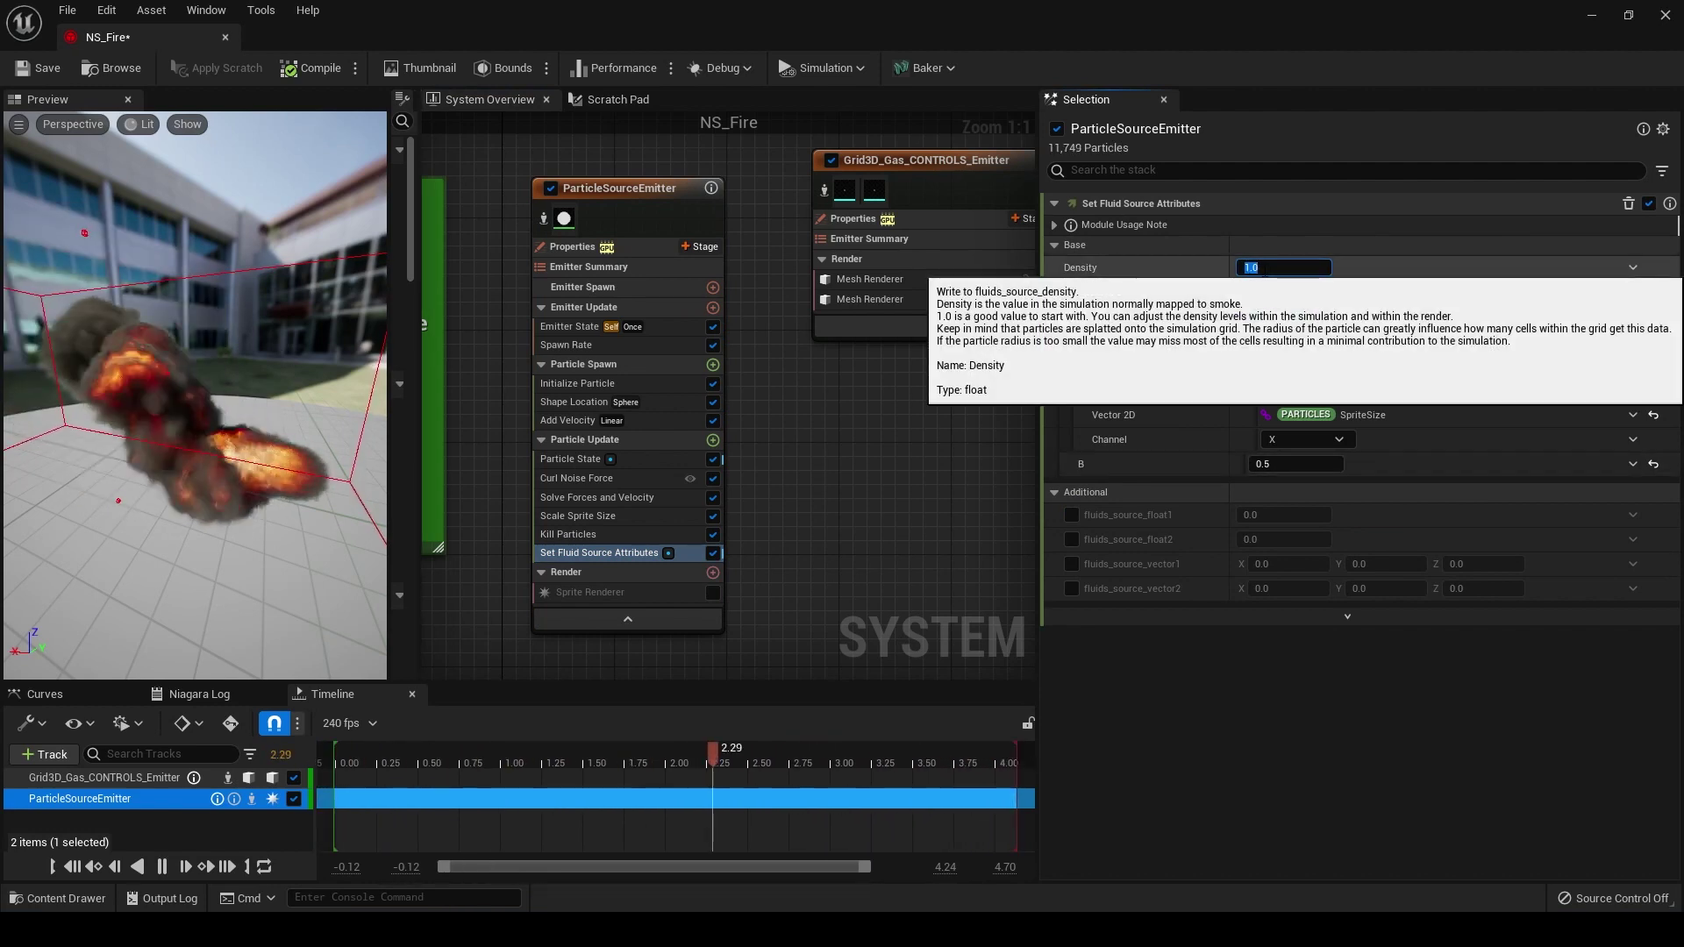
text(2)
key(Return)
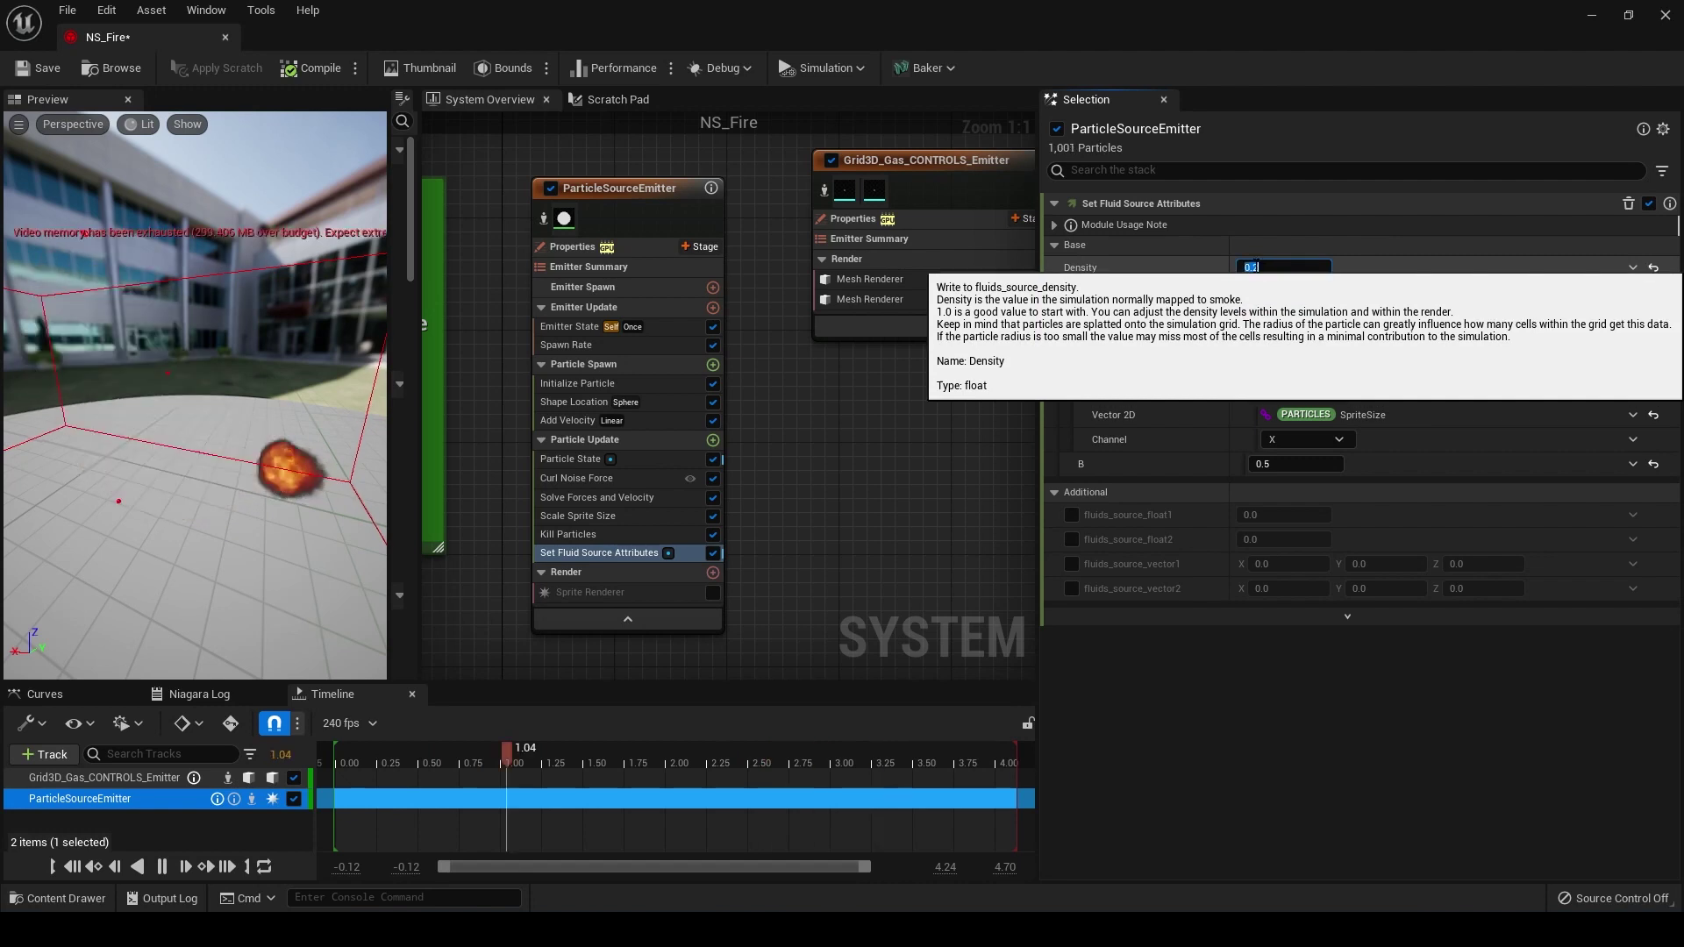
text(0)
key(Return)
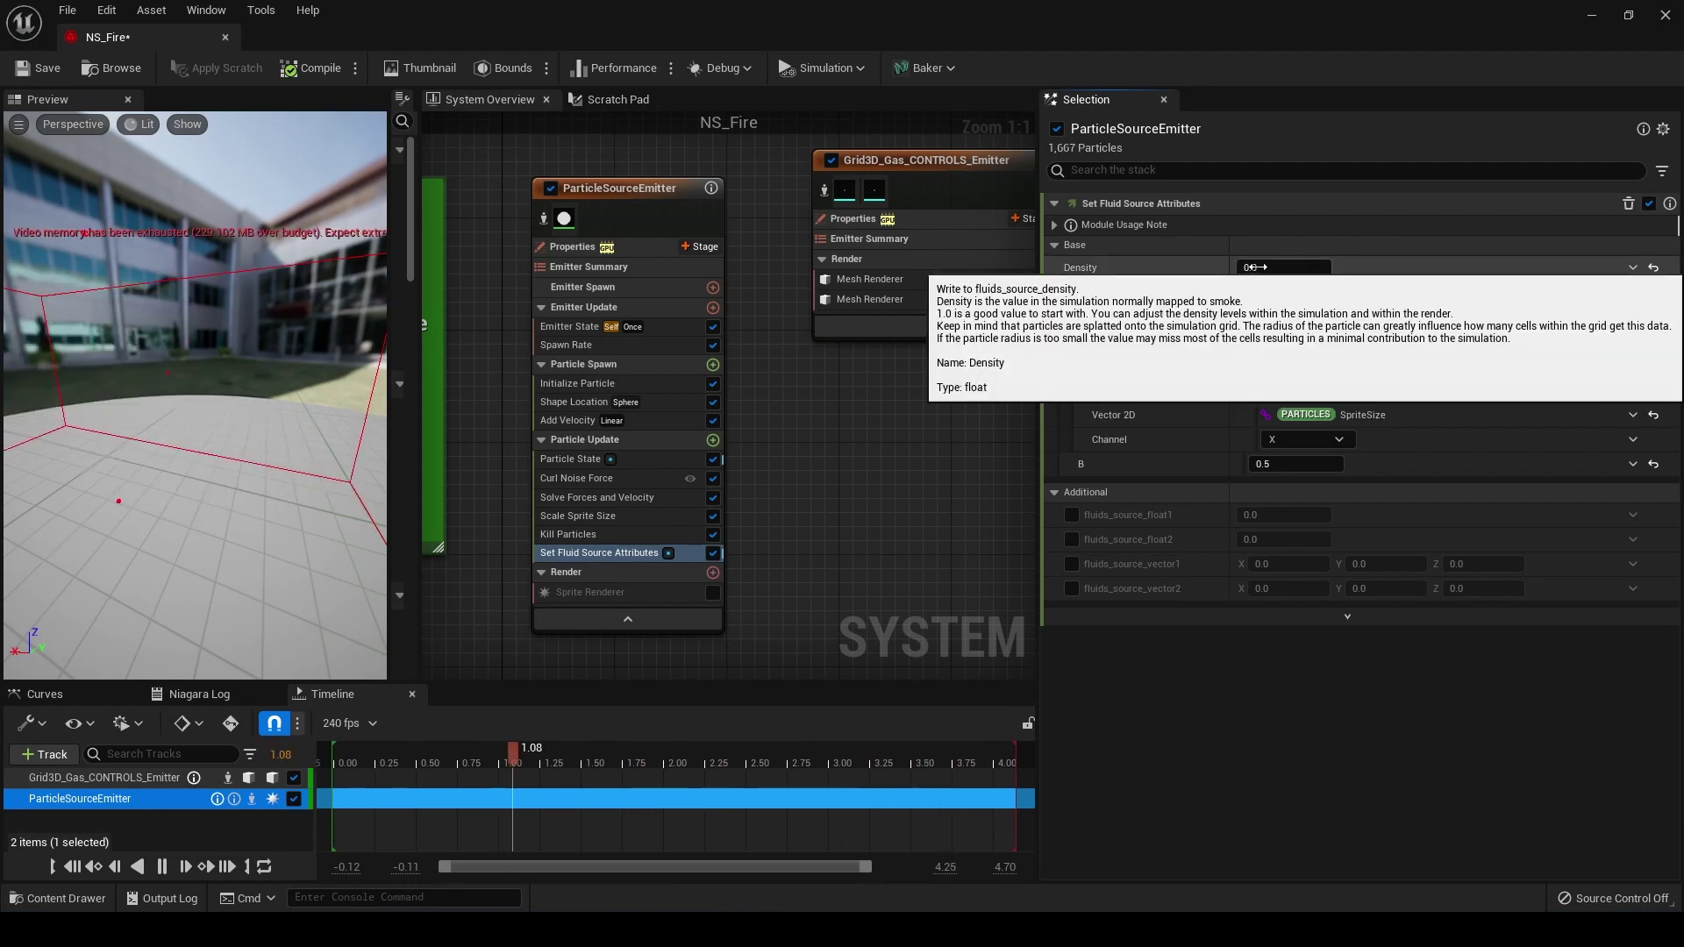
Set Density to 0.2 and Temperature to 0.2 in ParticleSourceEmitter's Set Fluid Source Attributes module
click(1254, 267)
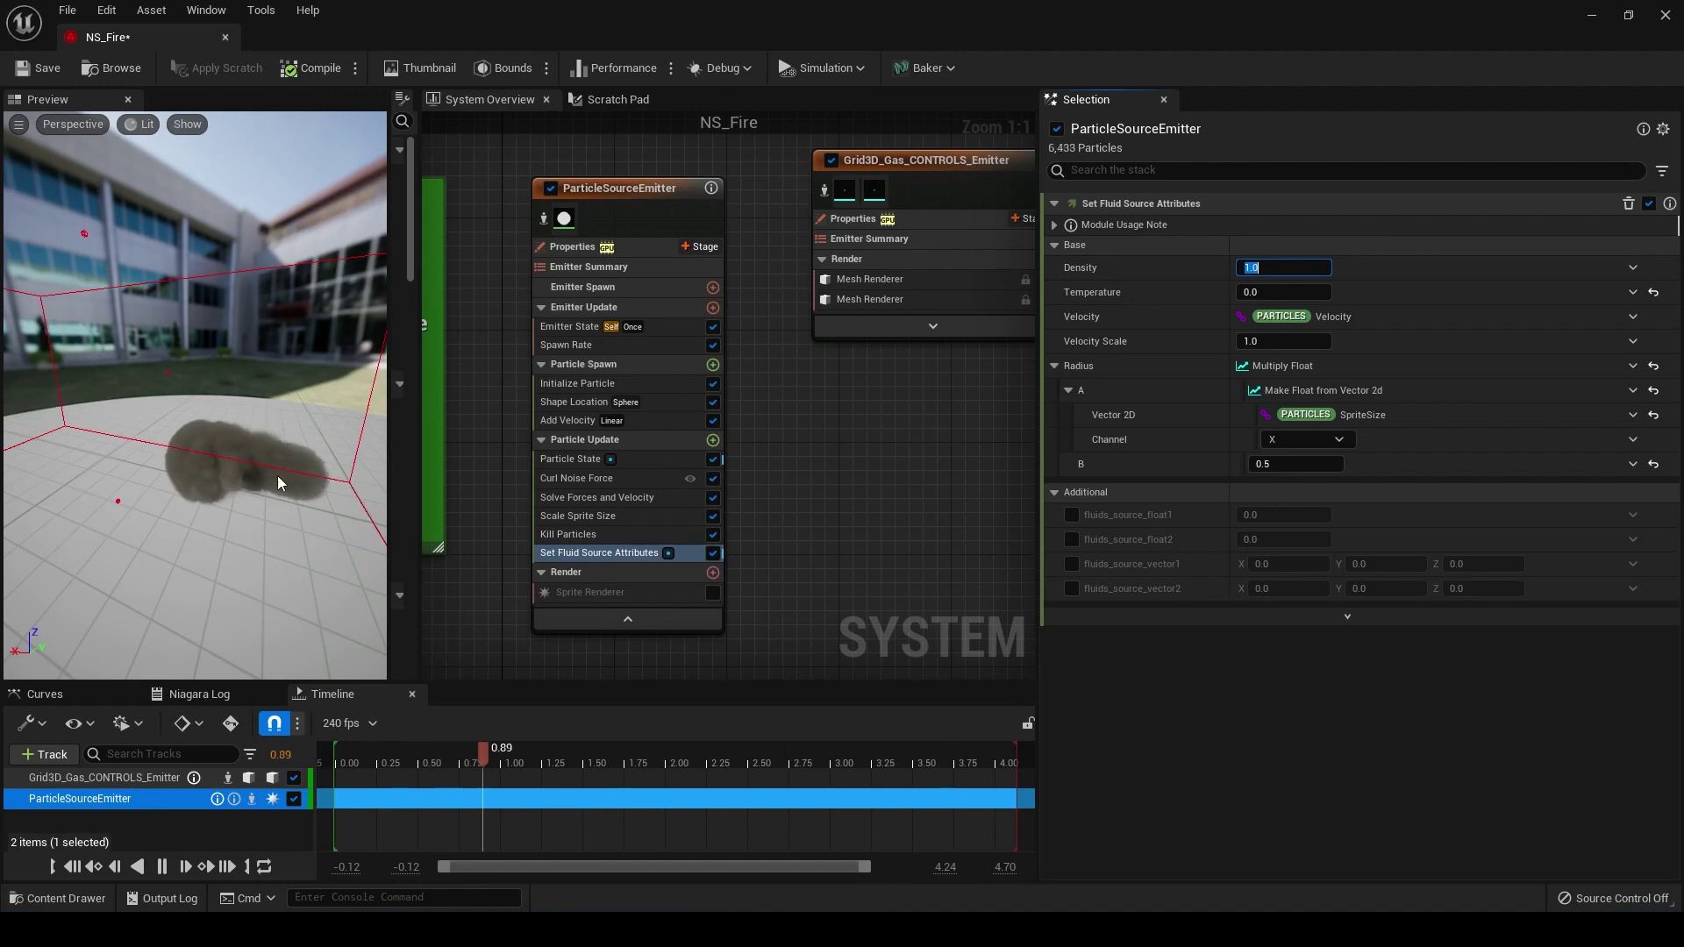
text(0.2)
key(Tab)
text(0.2)
key(Return)
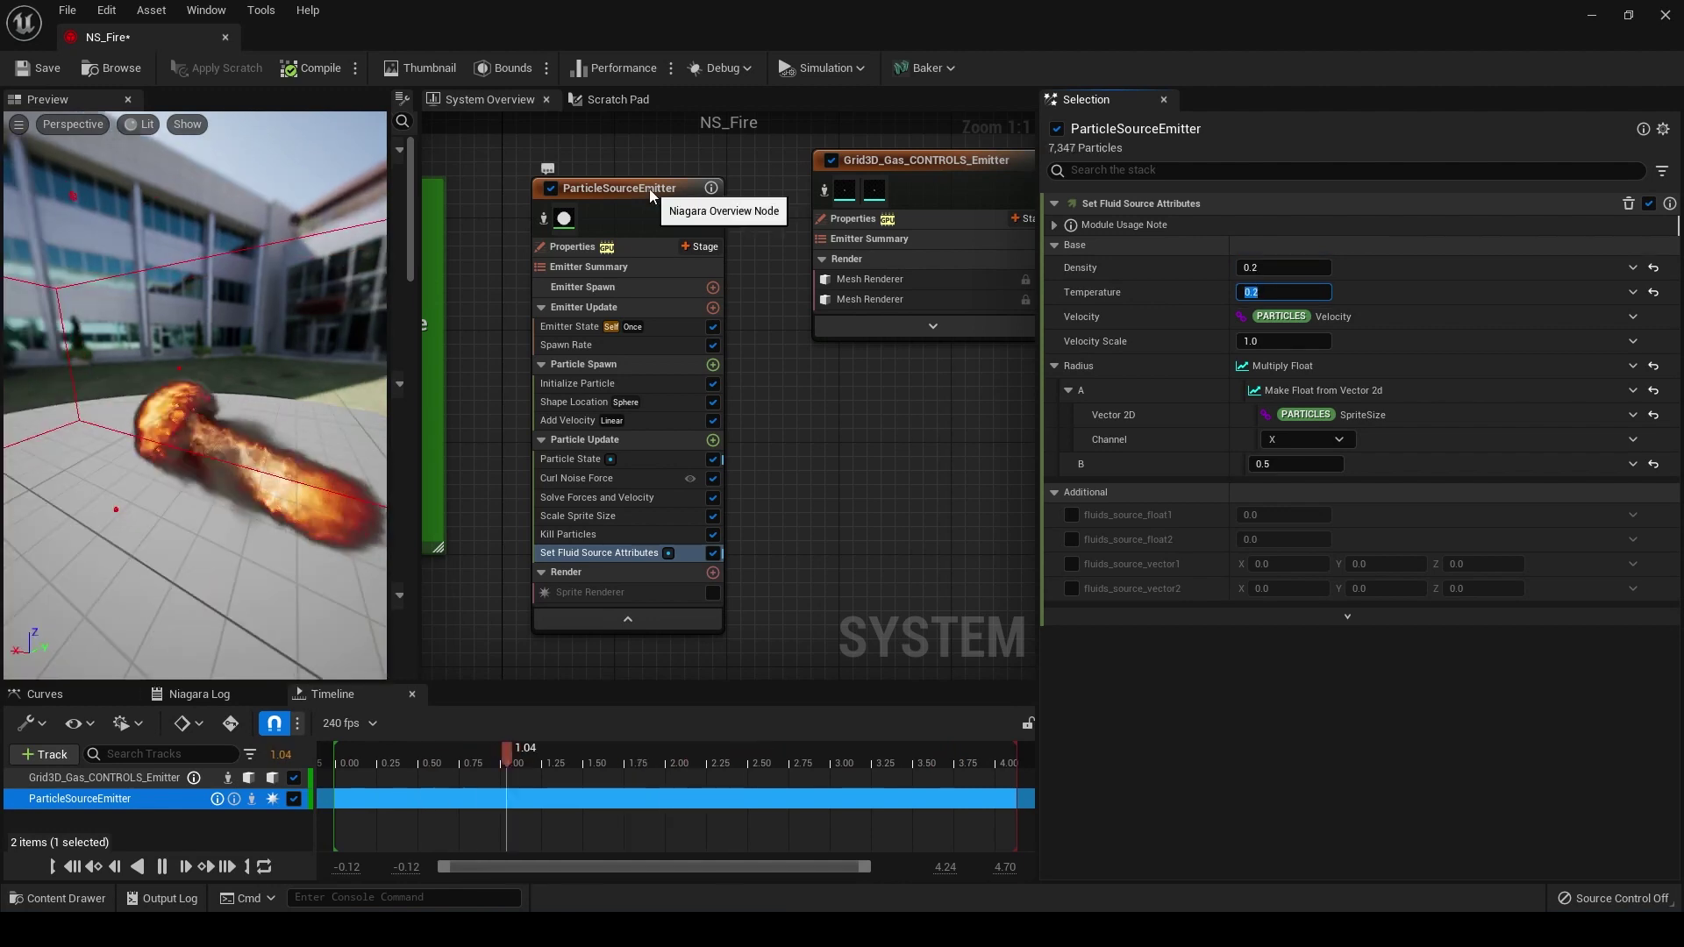
Try a Velocity Scale of 0.2 in the Set Fluid Source Attributes module, and set the value to 0.8
click(1263, 341)
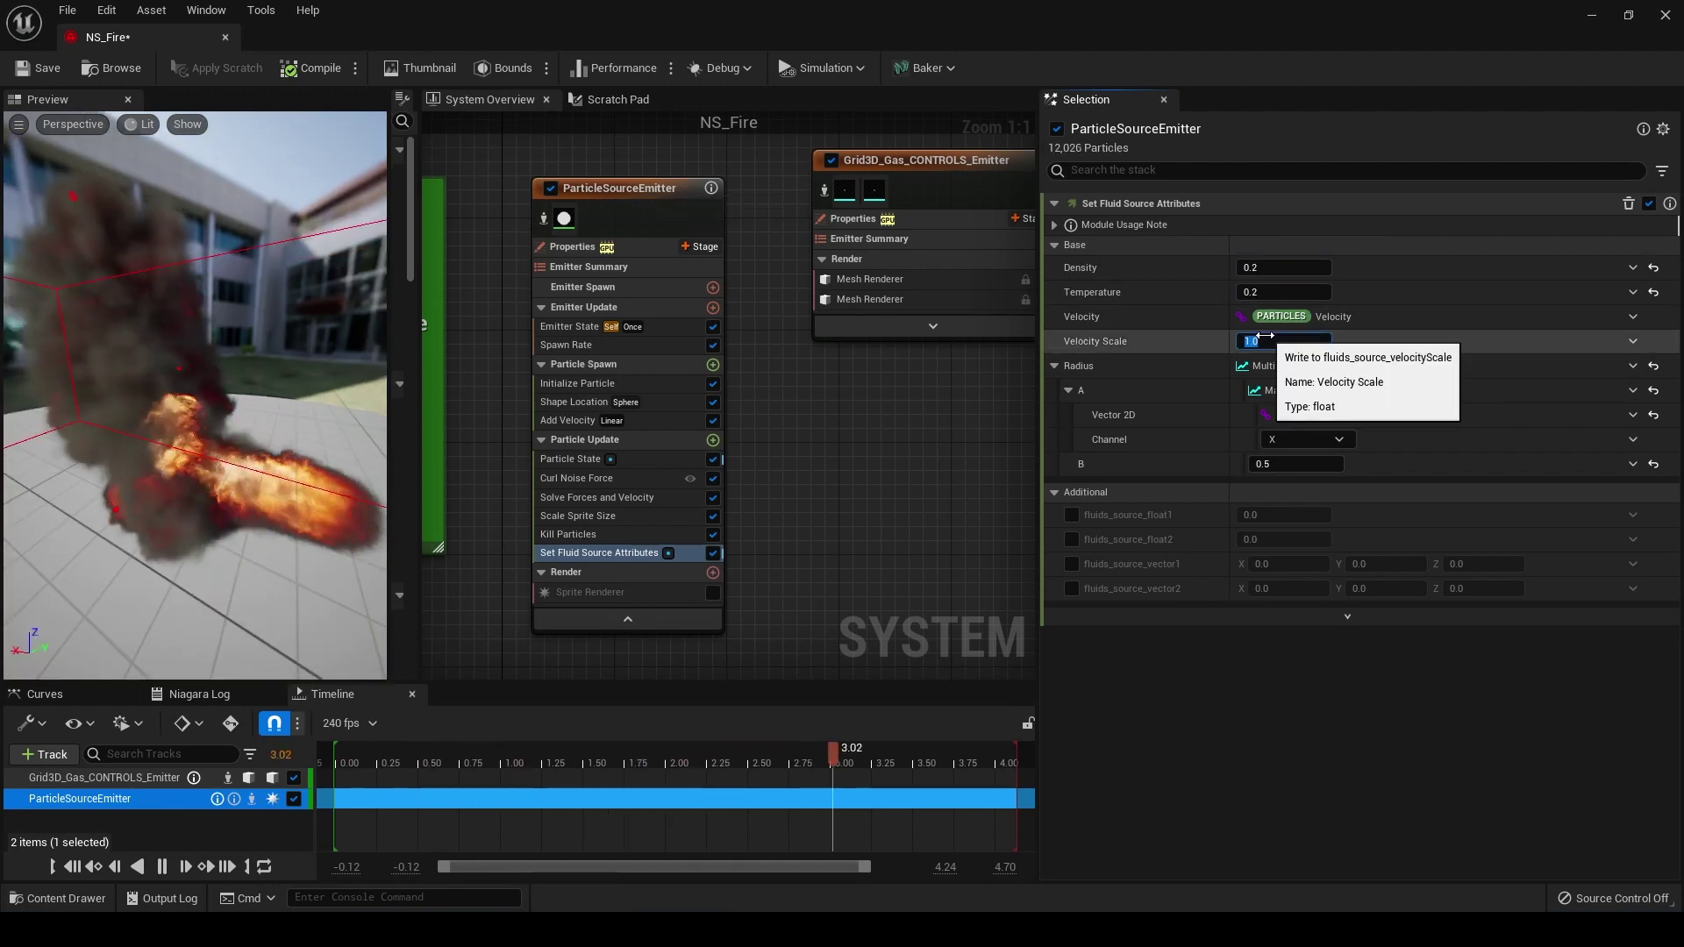
text(2)
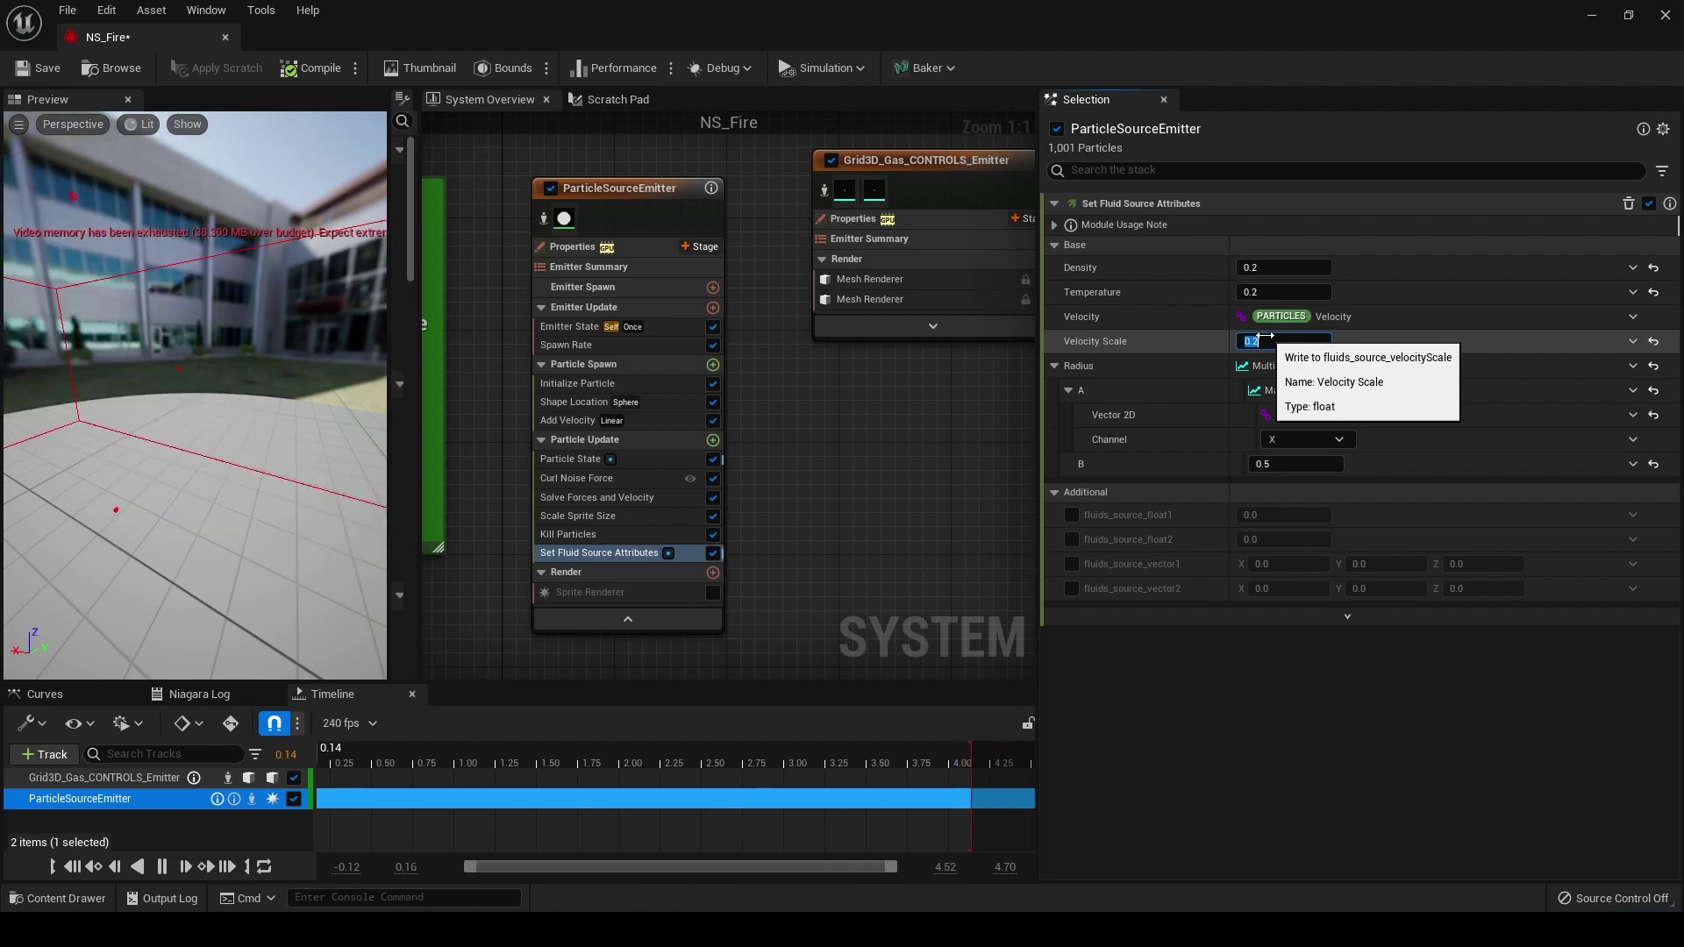
key(BackSpace)
text(0.2)
key(Return)
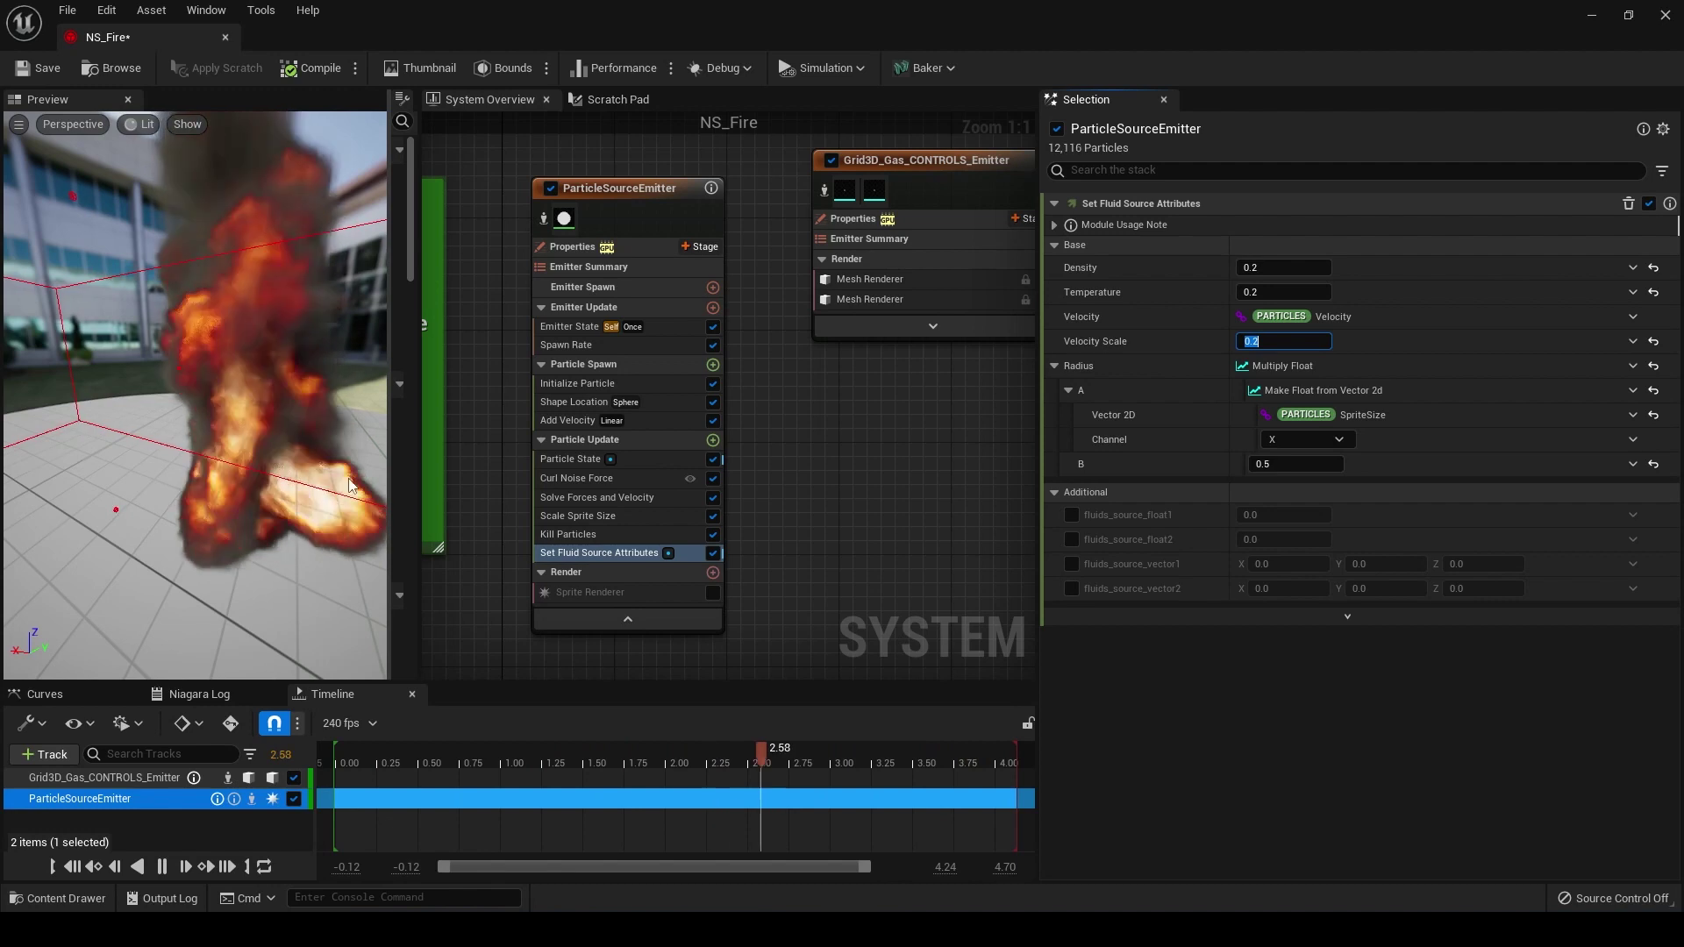
text(.8)
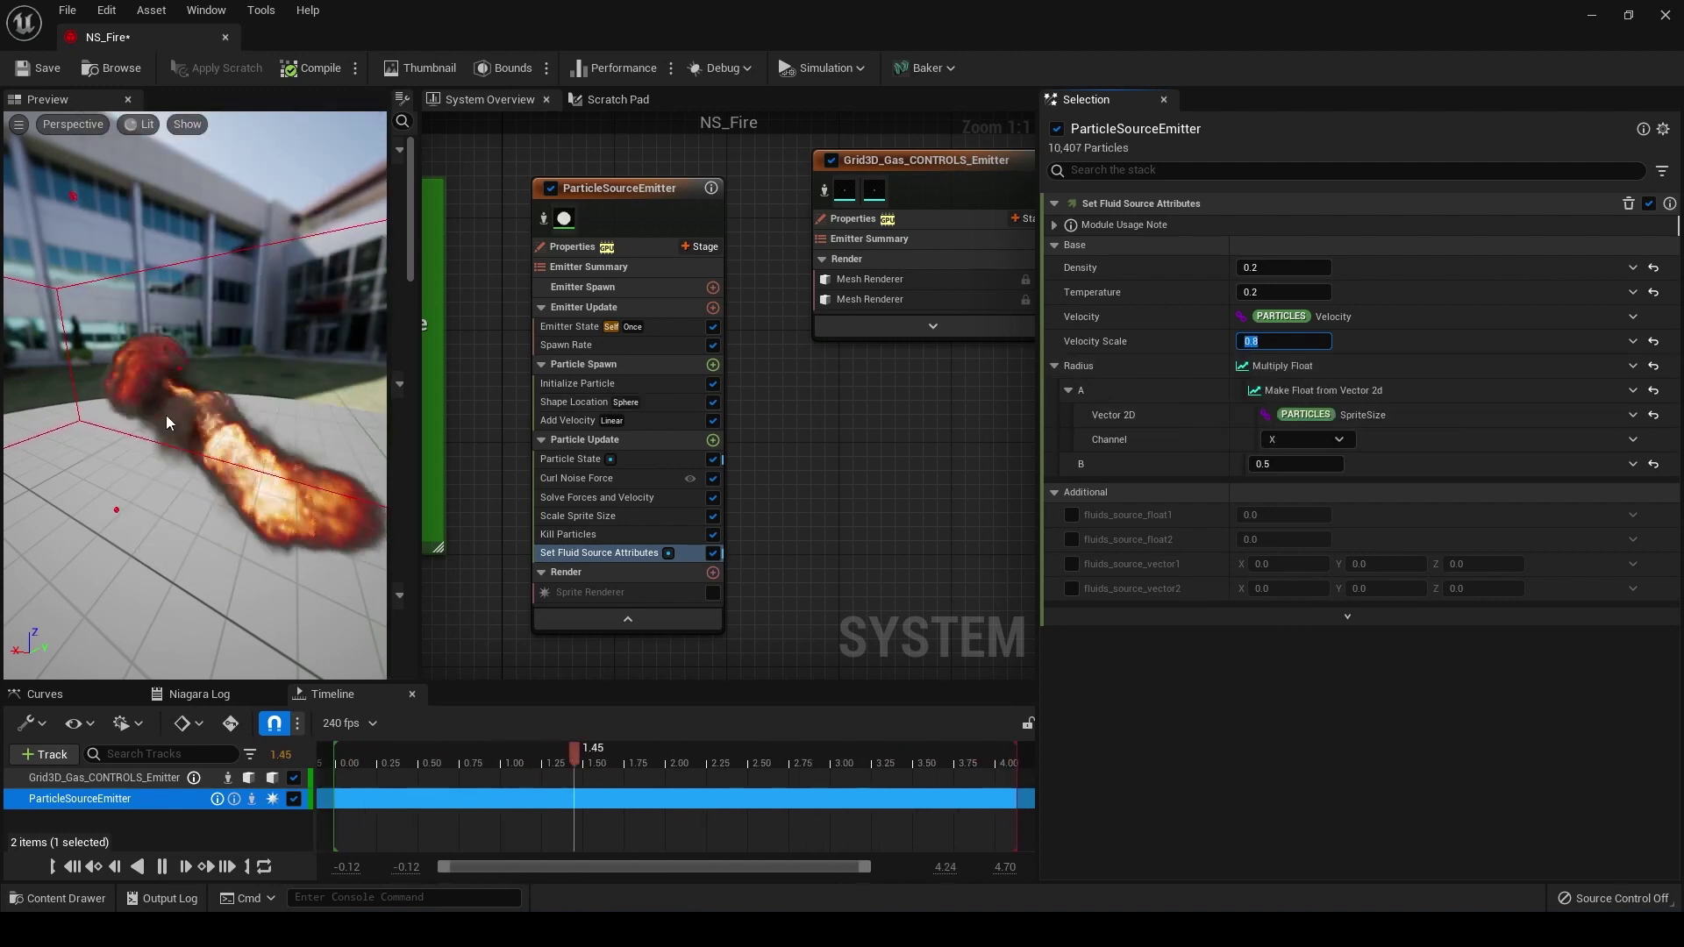
key(Return)
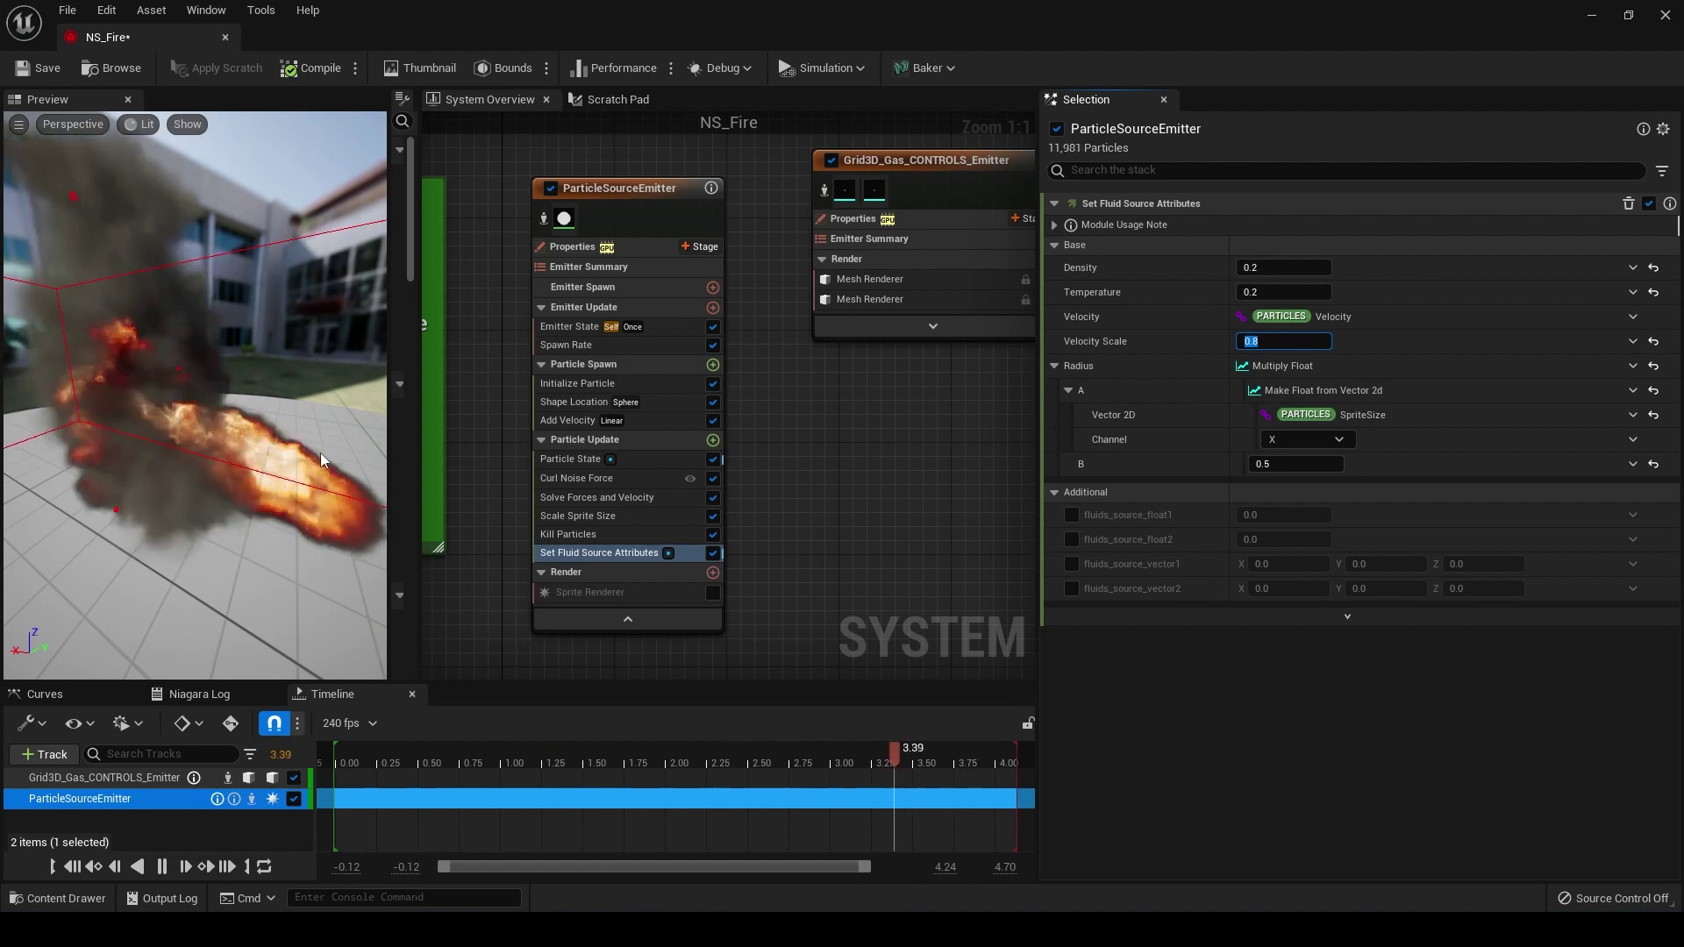
Set the fluid source Temperature to 0.15
key(shift+Tab)
text(.15)
key(Return)
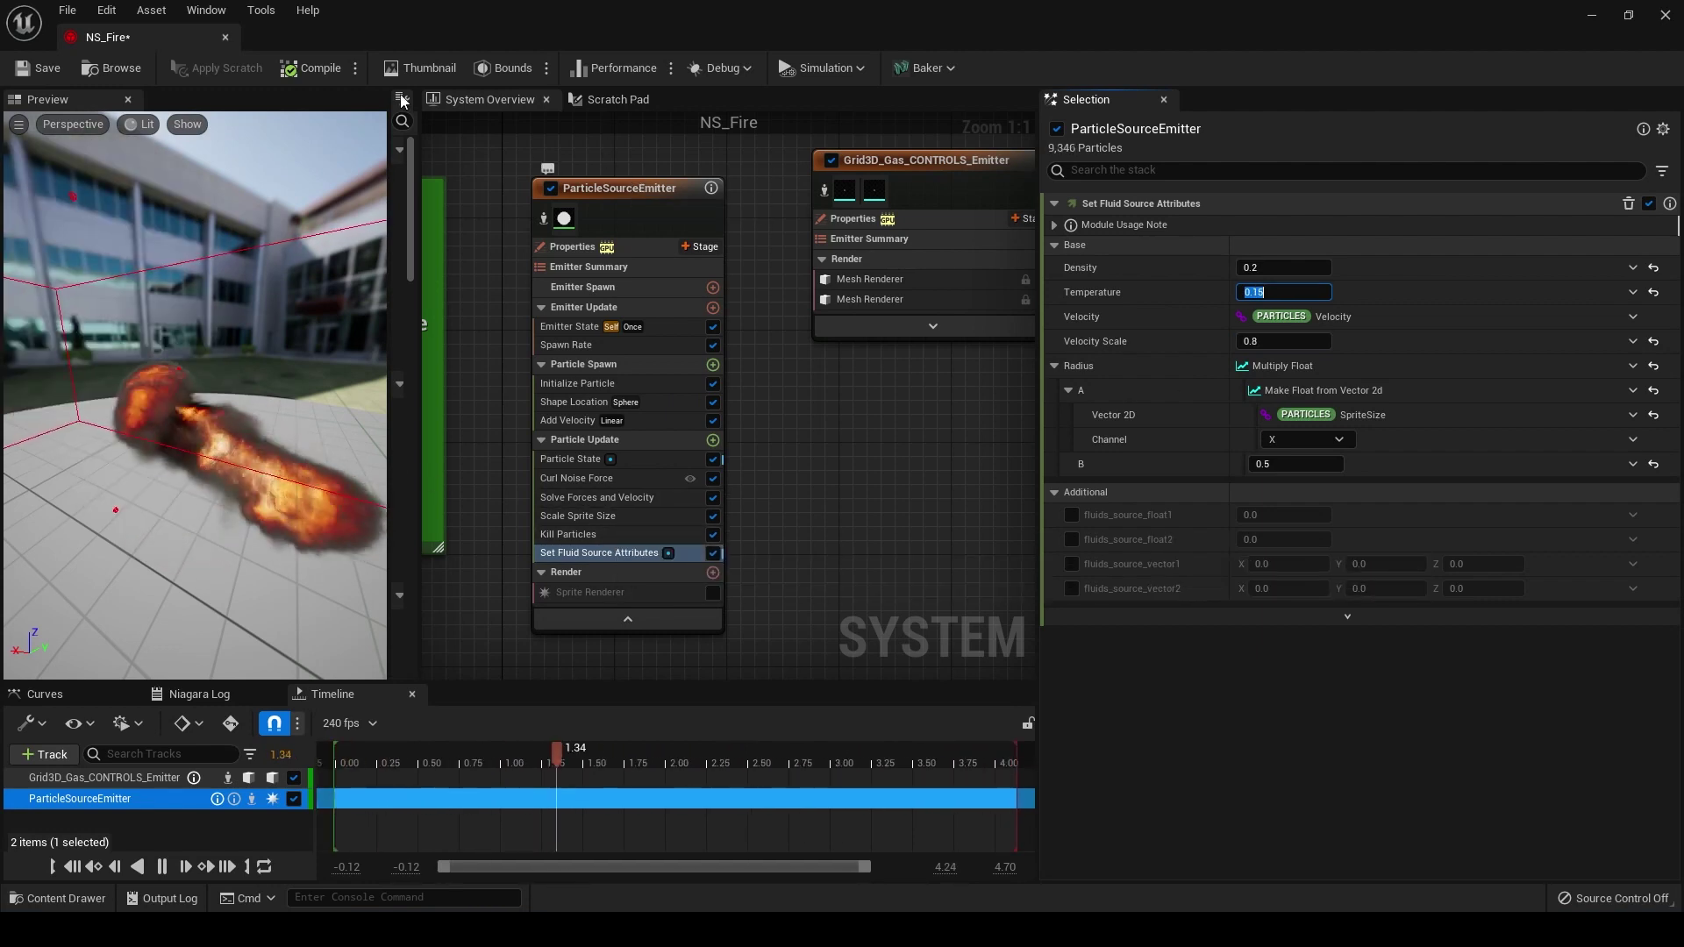
Inspect the Particle Read emitter name in Grid3D_Gas_CONTROLS_Emitter, and clear the stack search
click(939, 157)
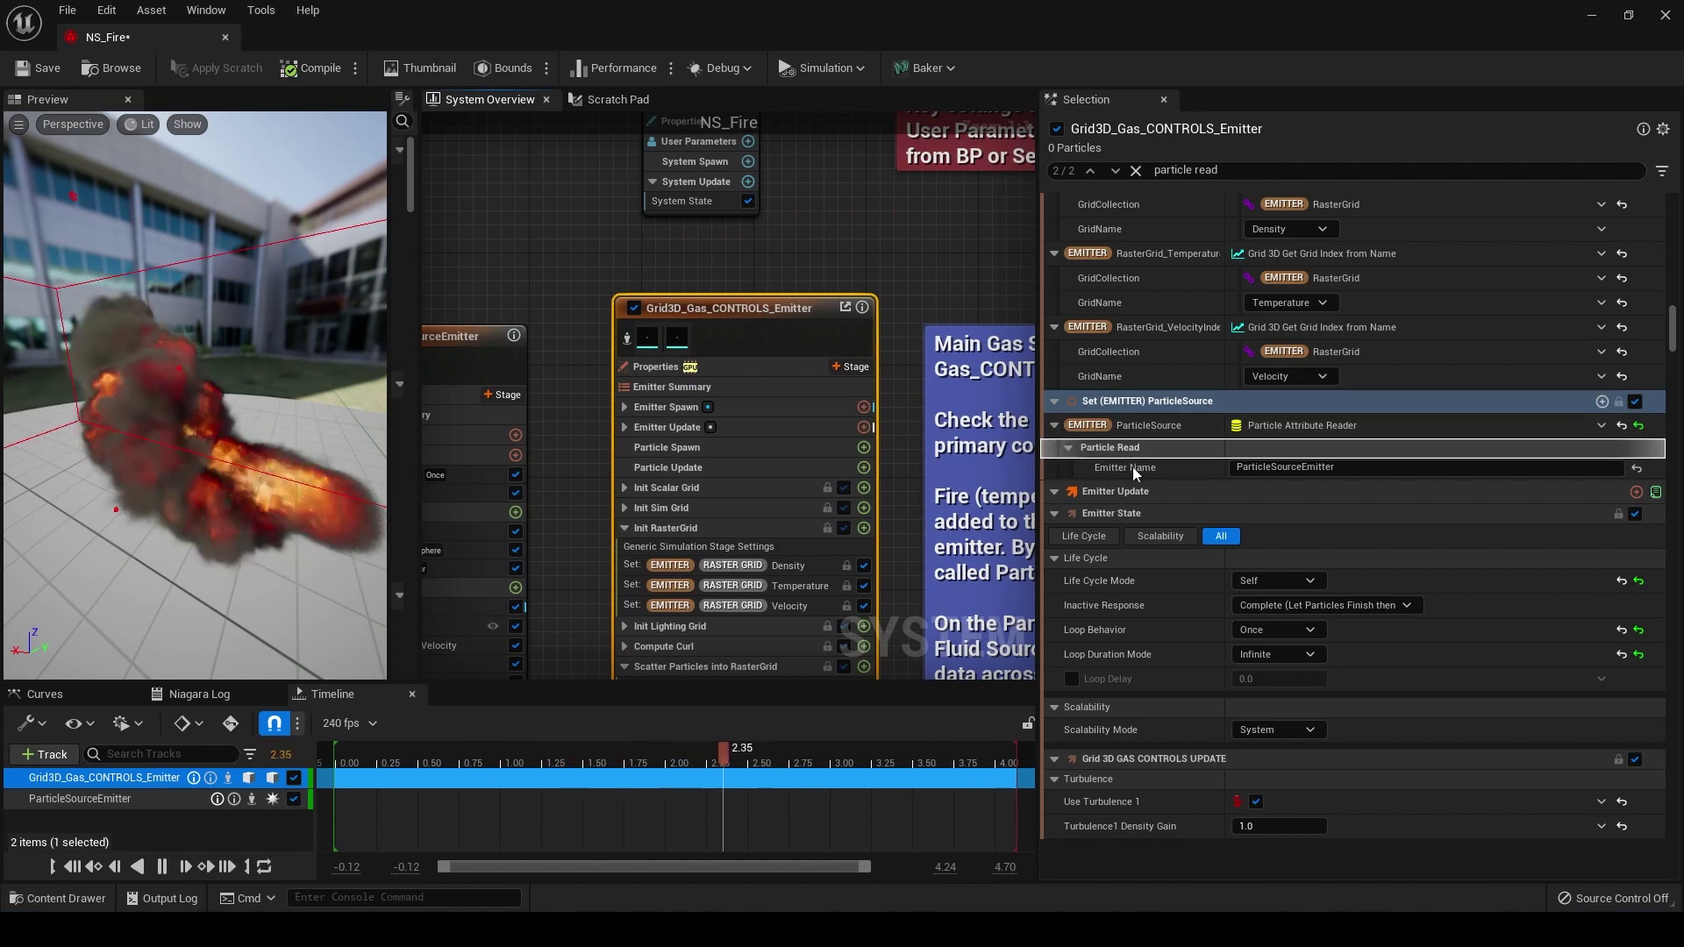
right_drag(533, 328, 692, 297)
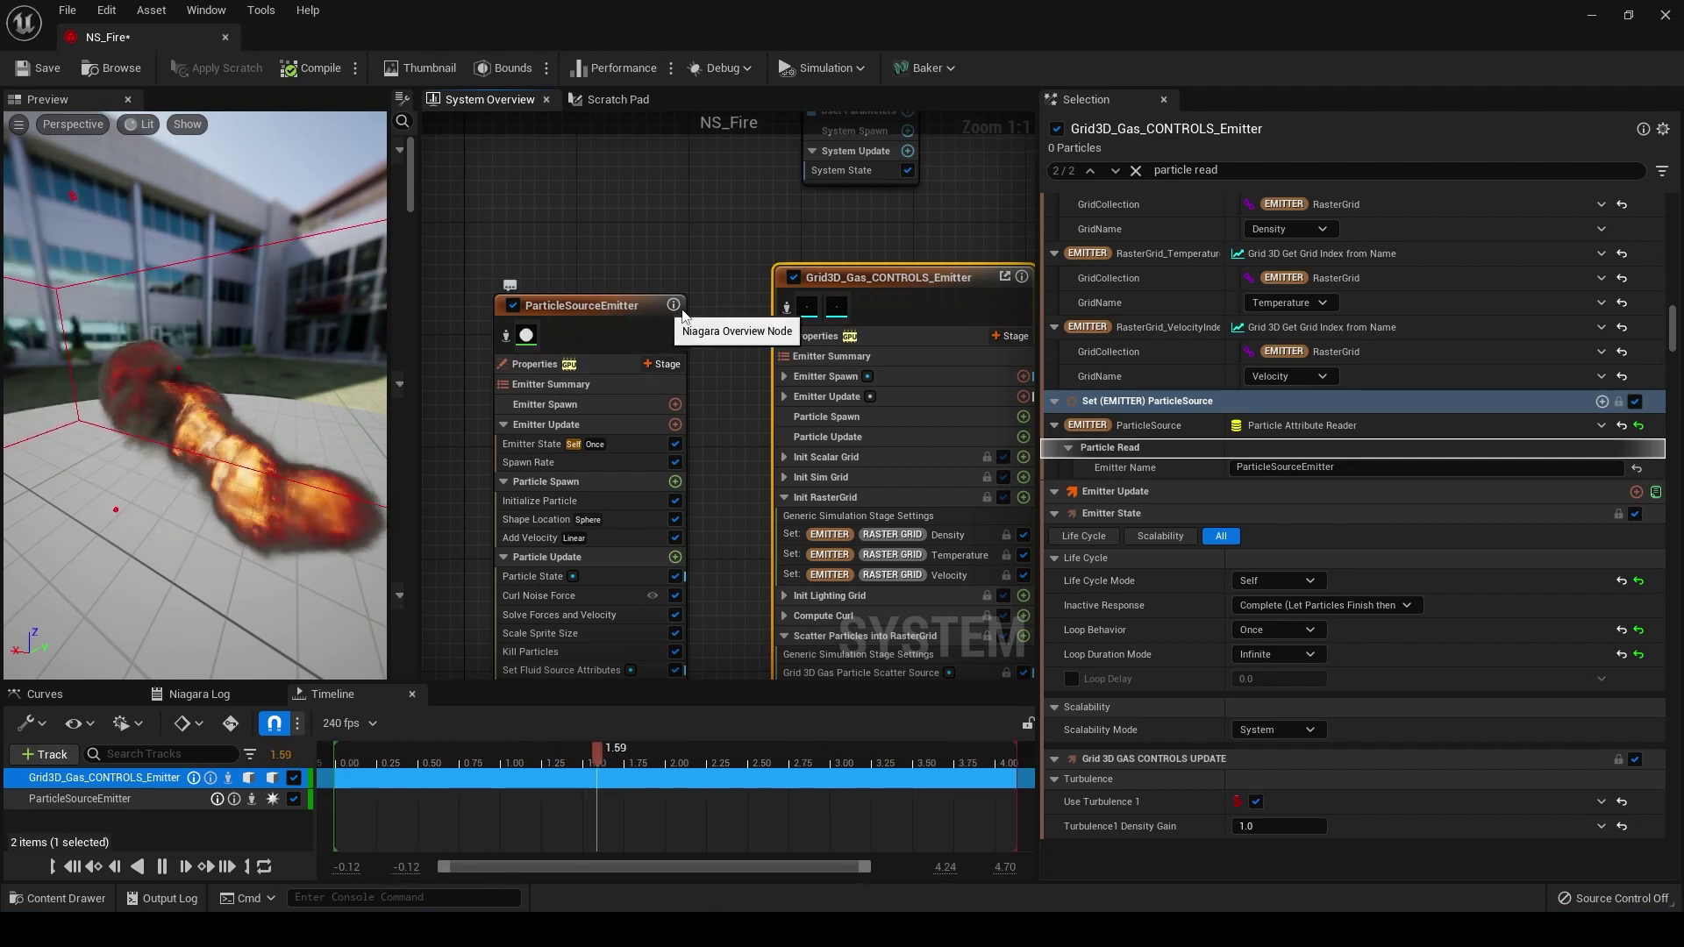
click(1136, 171)
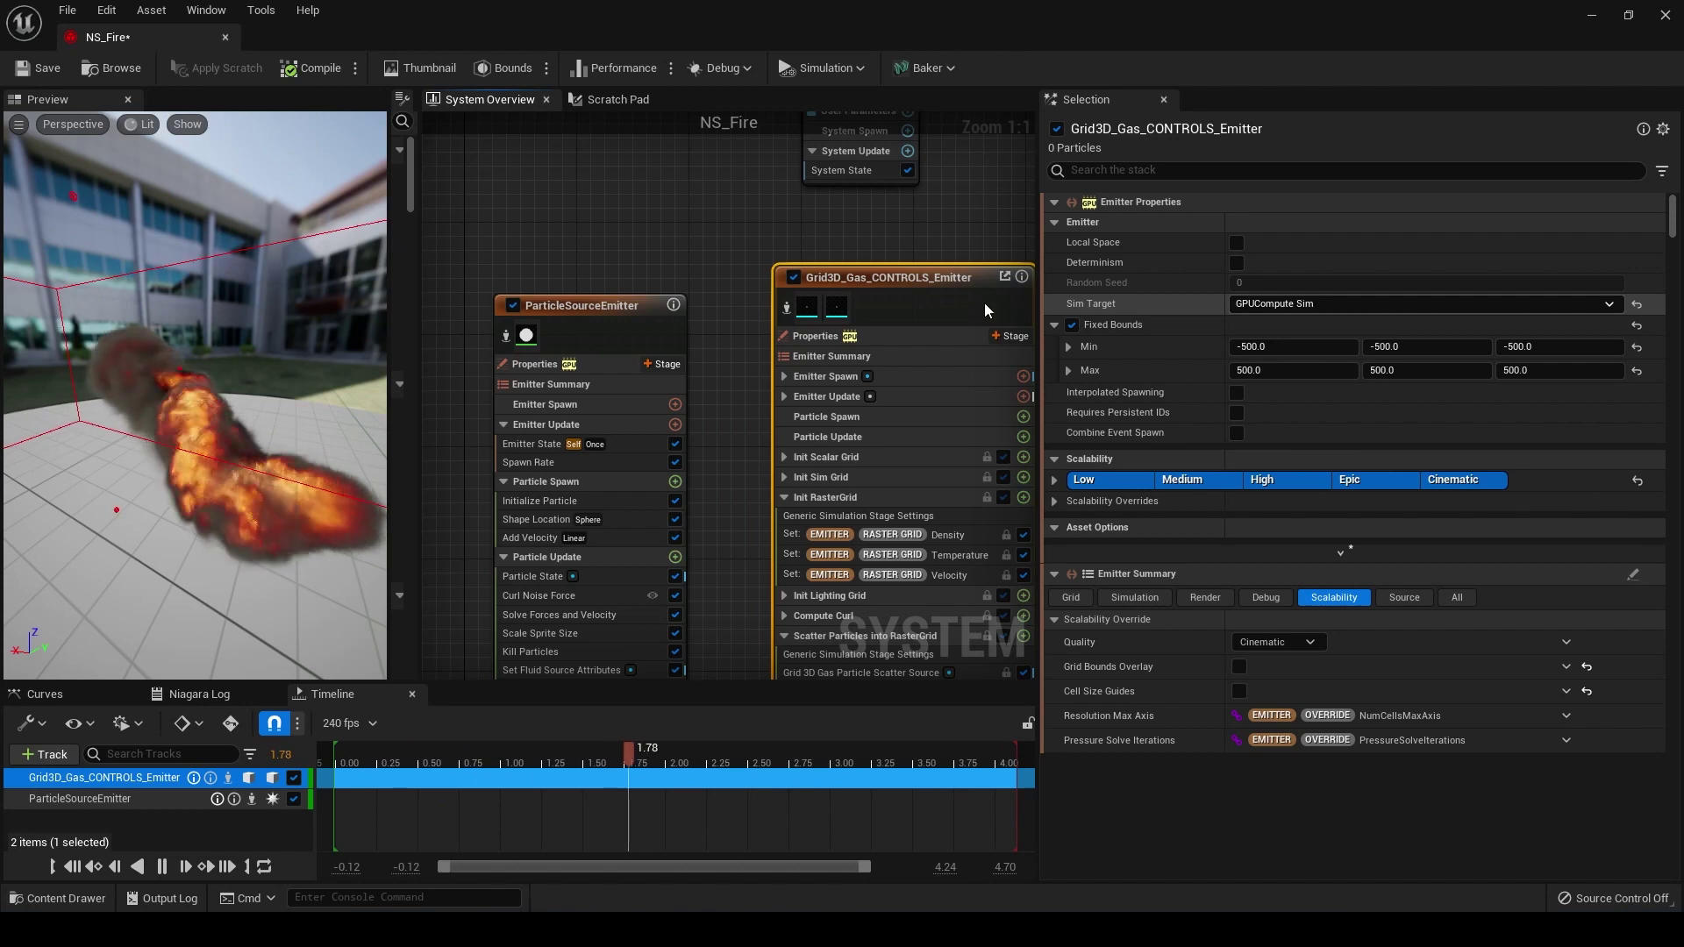
Inspect ParticleSourceEmitter's Emitter Properties, keeping GPUCompute Sim as its Sim Target
key(Down)
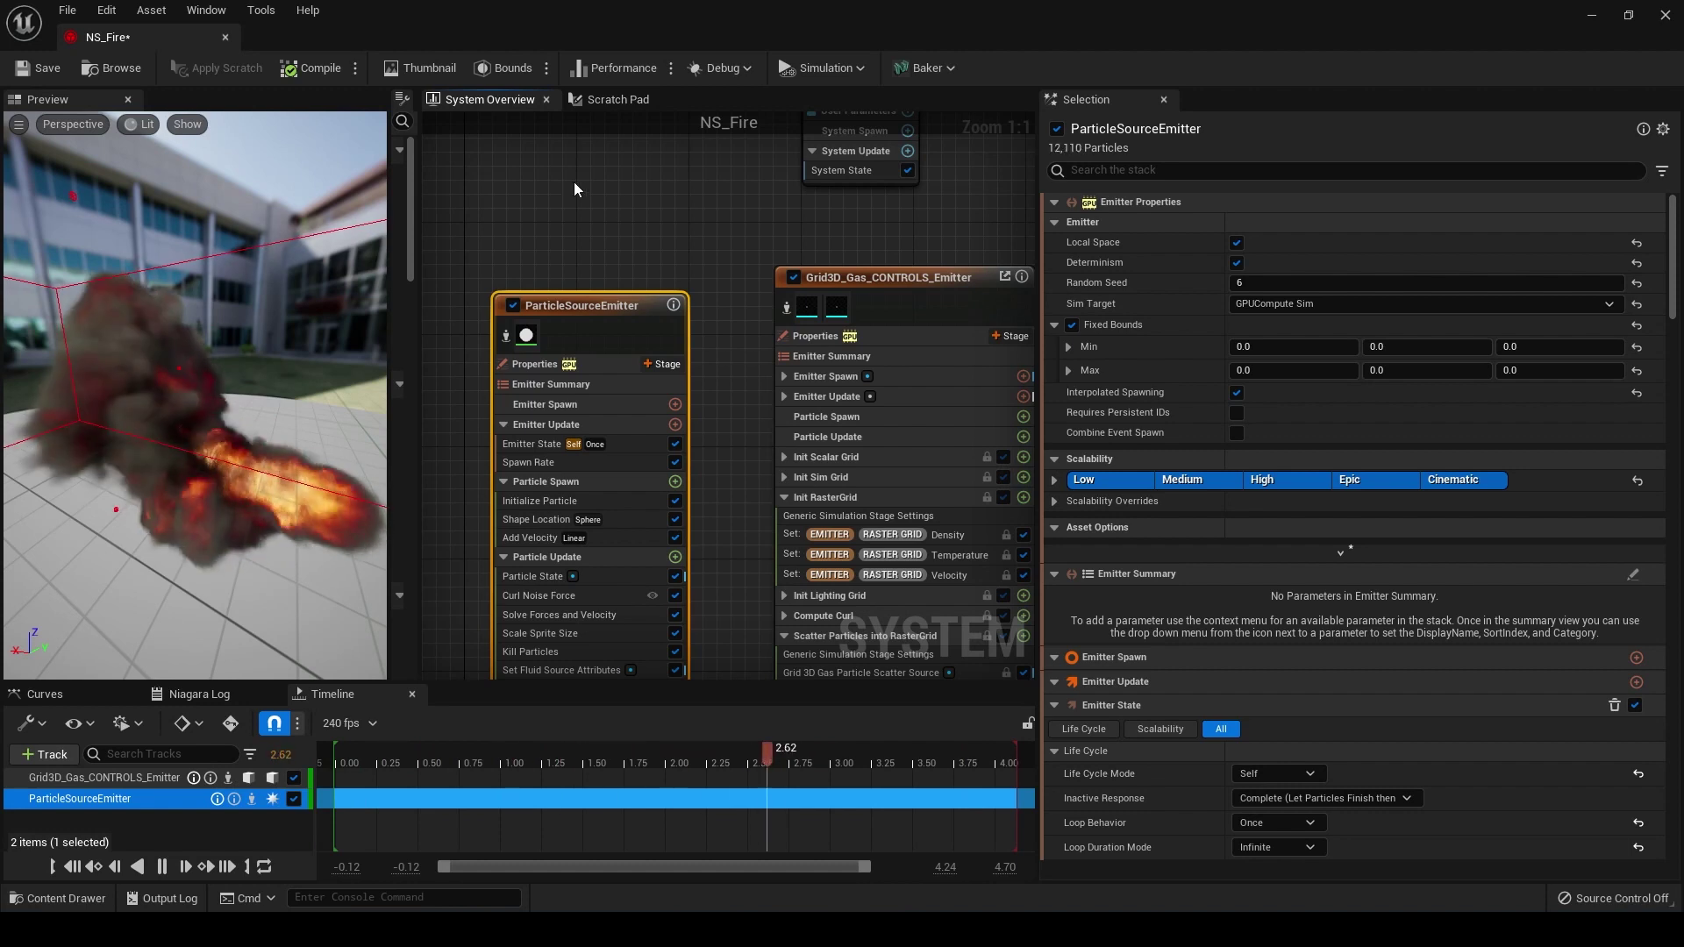
click(1287, 303)
click(1280, 337)
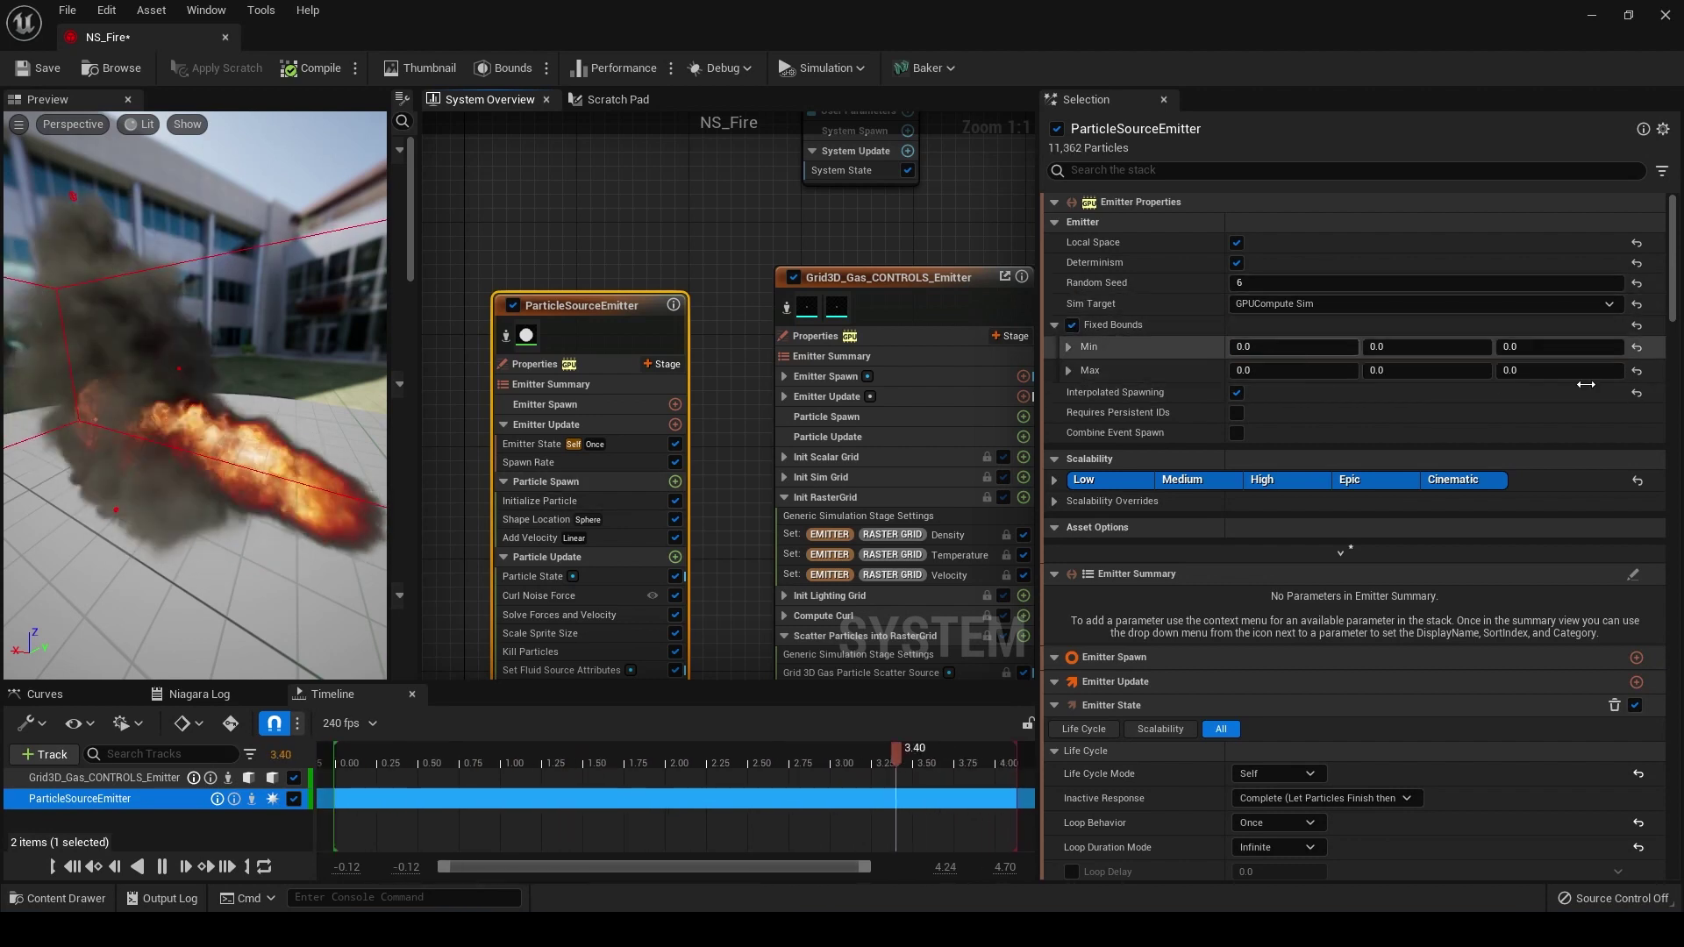
Add an Explosion with Spikes Particle Source Emitter from the 3D Gas parent emitters to the system
right_click(518, 223)
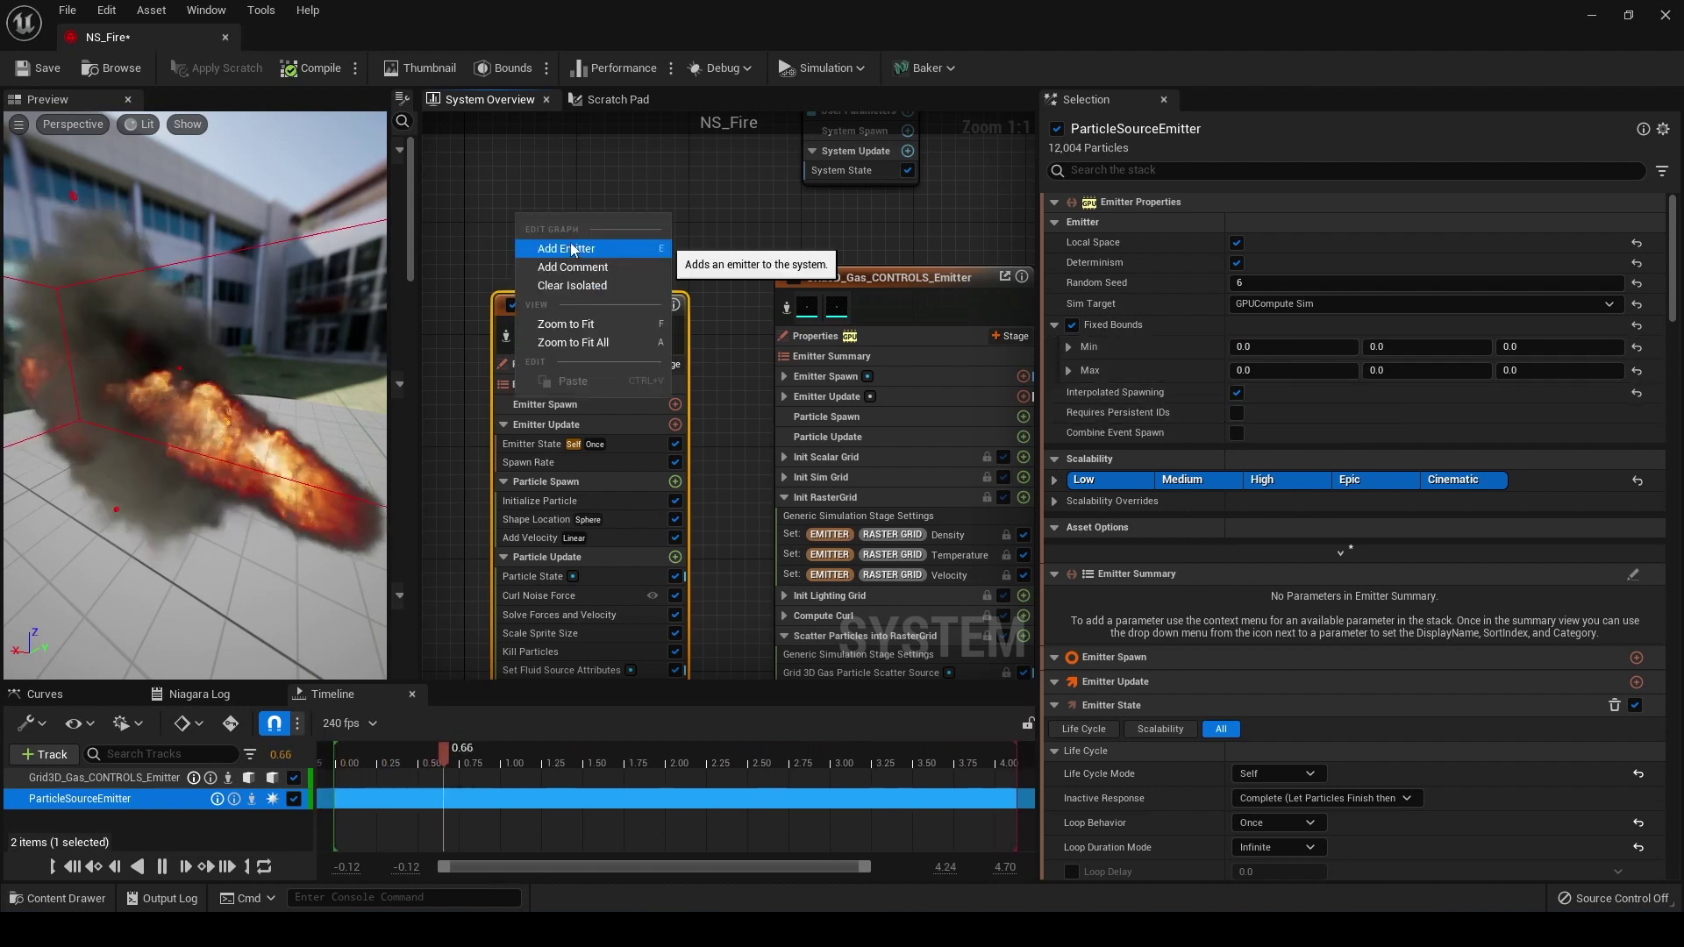
click(585, 251)
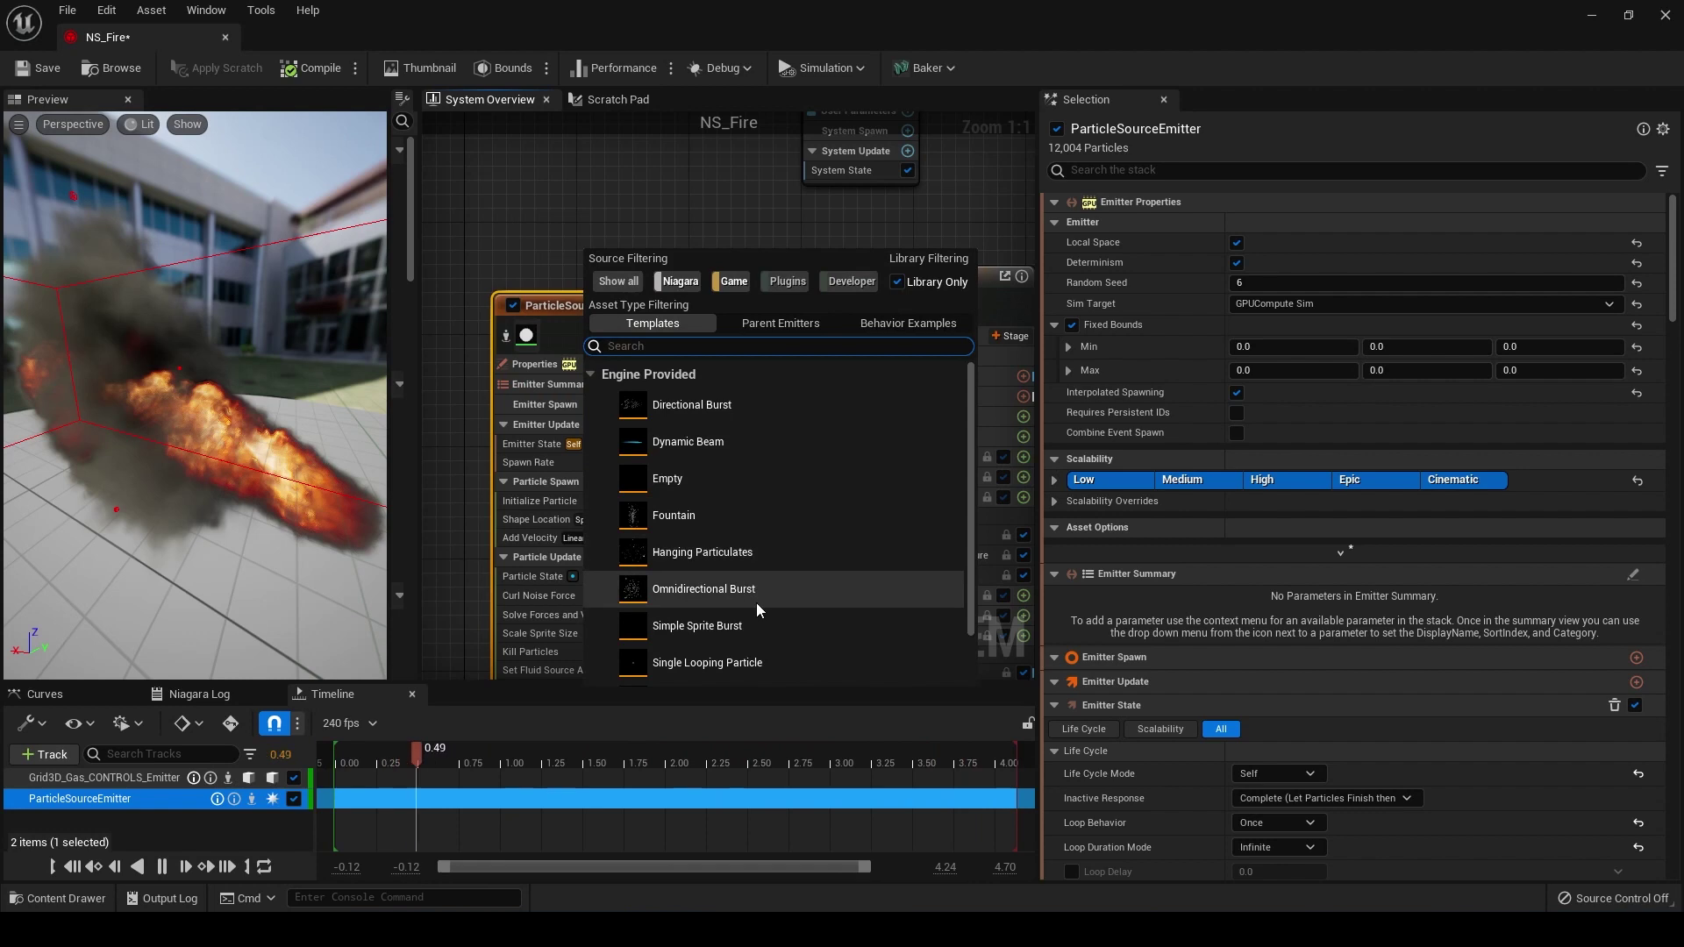
click(791, 323)
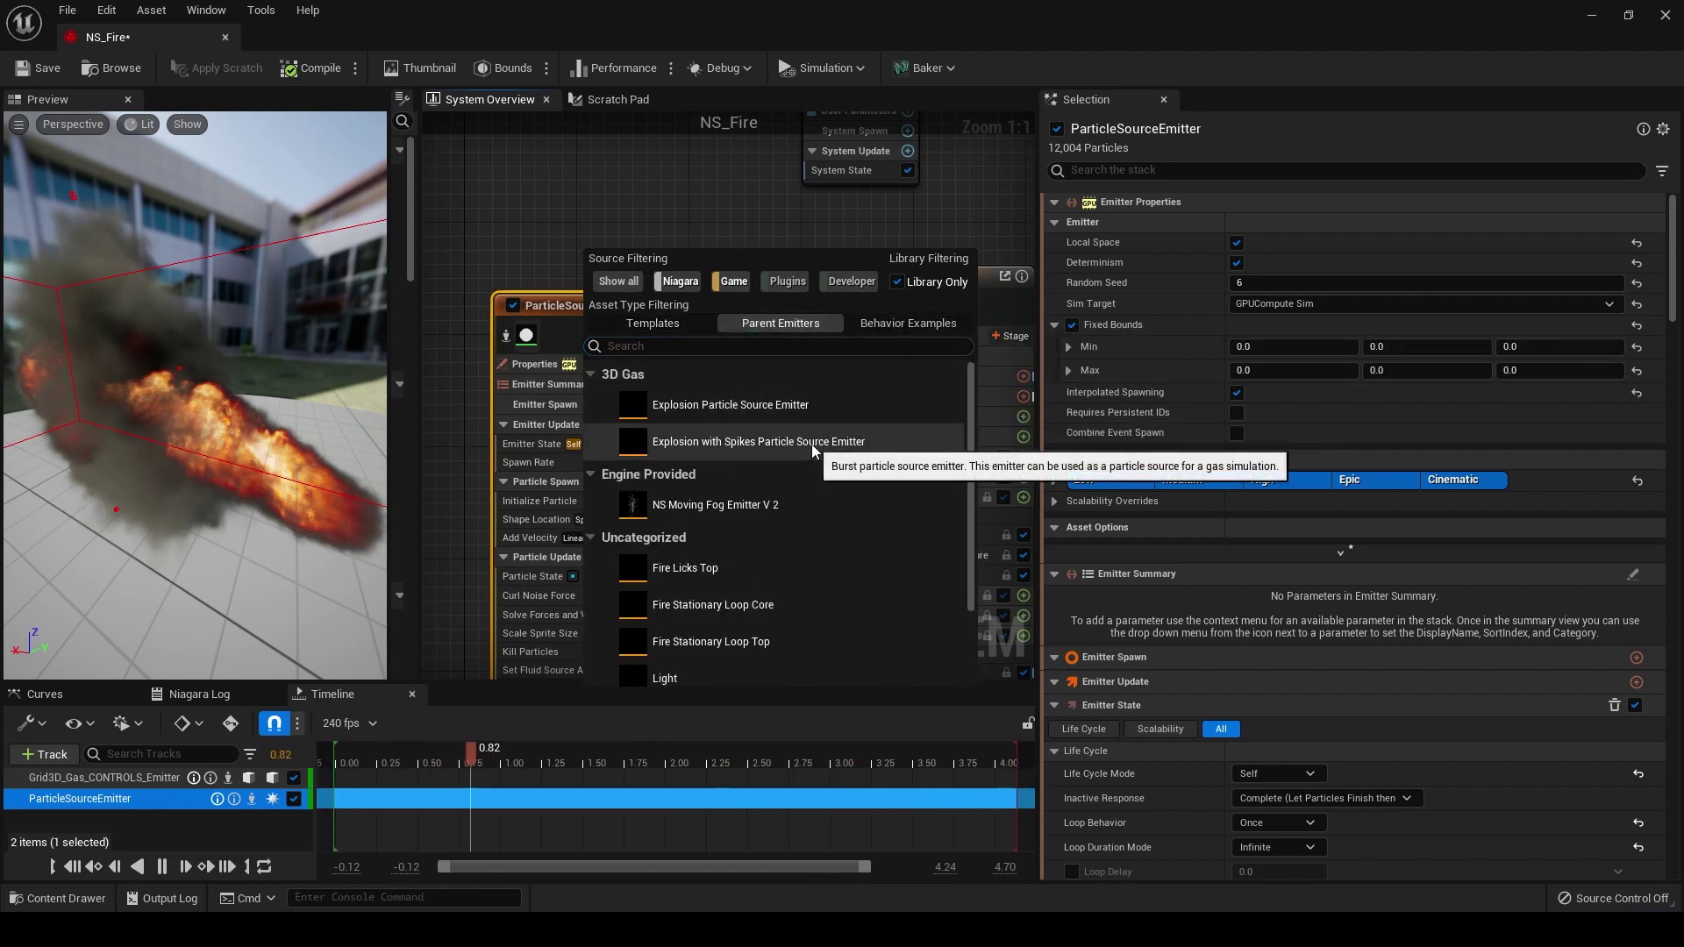
key(Escape)
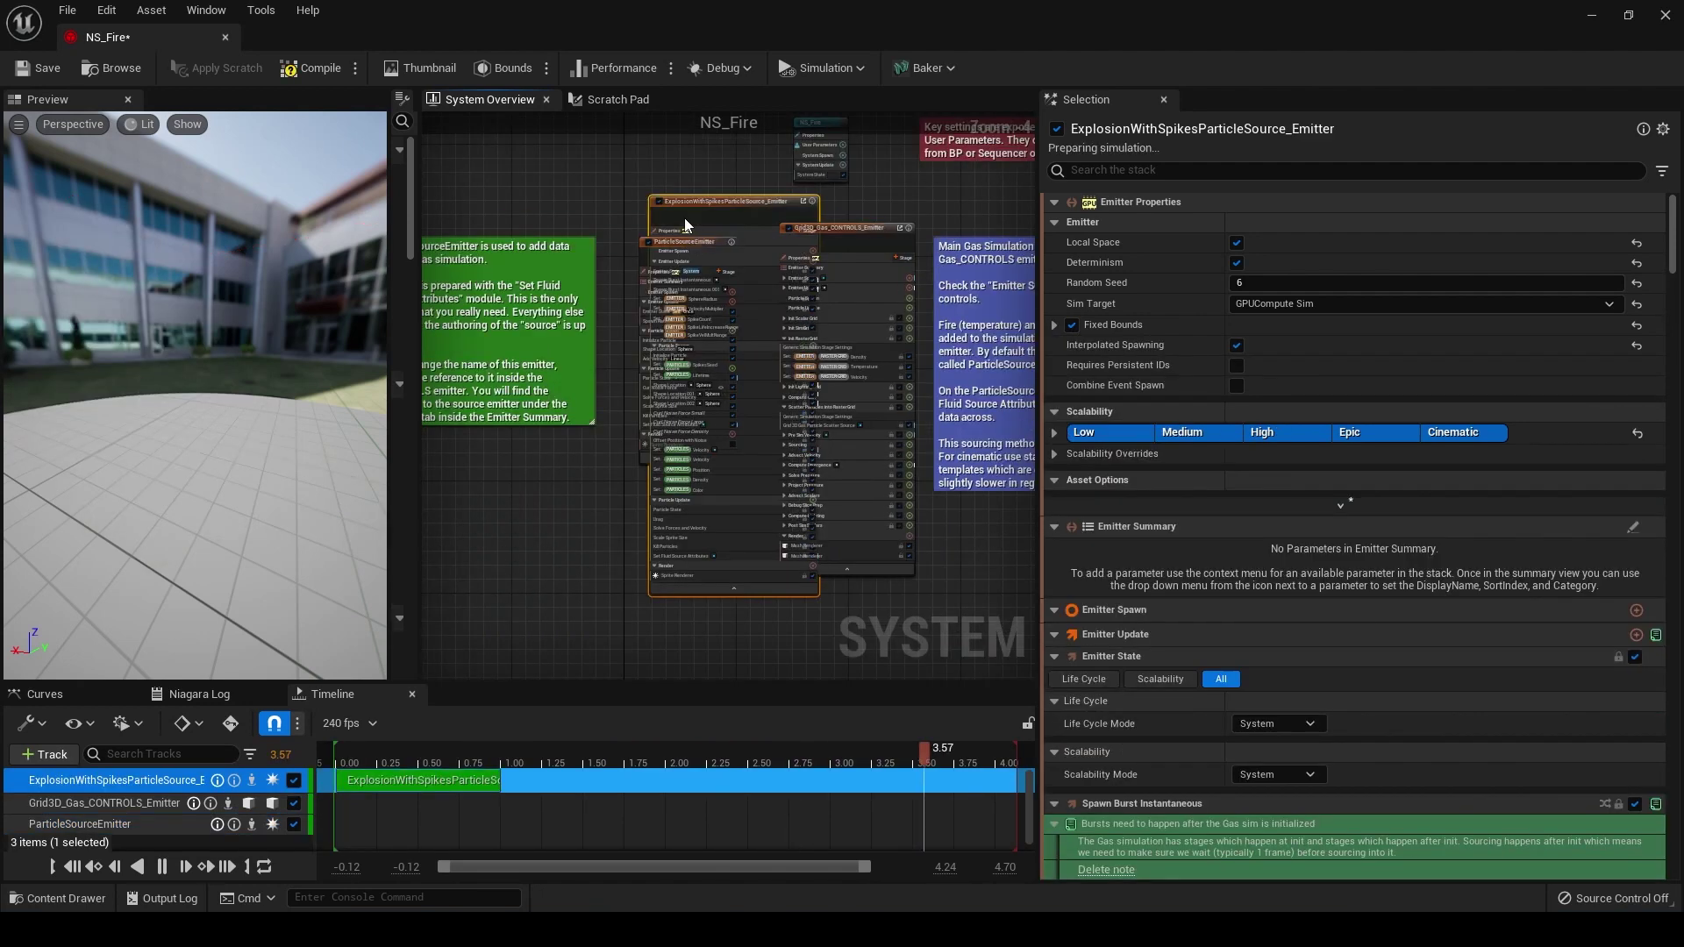
Separate the overlapping explosion and ParticleSourceEmitter nodes in the system overview, and disable ParticleSourceEmitter
drag(697, 209, 589, 165)
drag(719, 242, 496, 582)
click(644, 186)
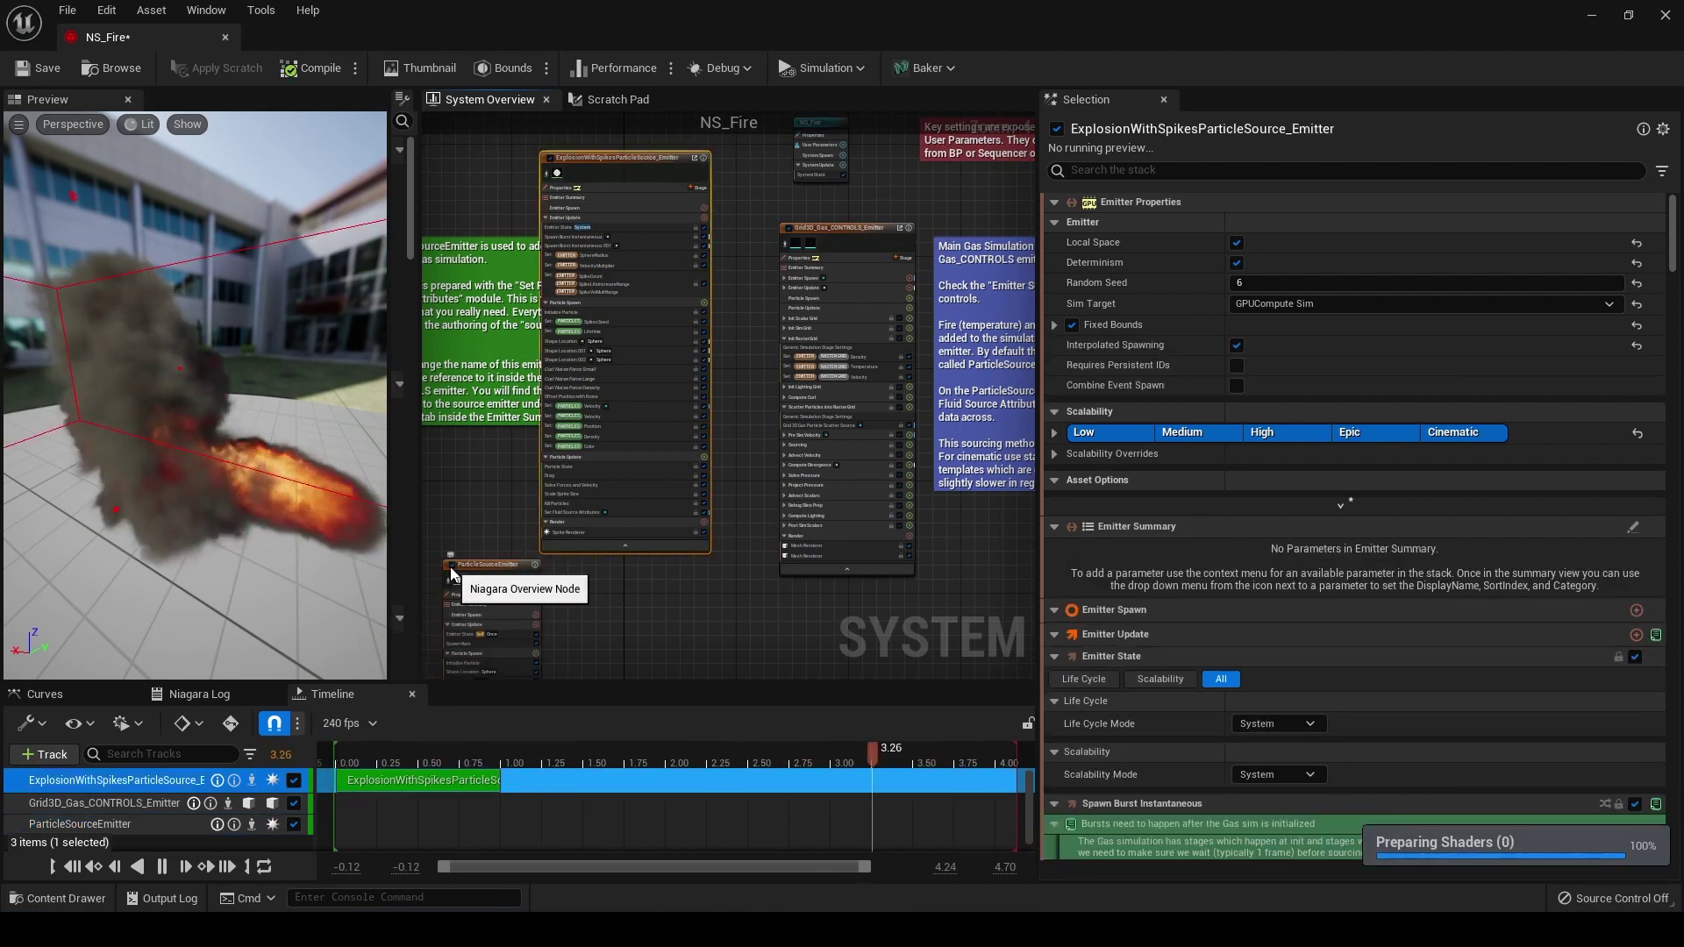
click(451, 565)
Set Grid3D_Gas_CONTROLS_Emitter's Particle Read emitter name to ExplosionWithSpikesParticleSource_Emitter, and check the explosion in the preview
click(840, 229)
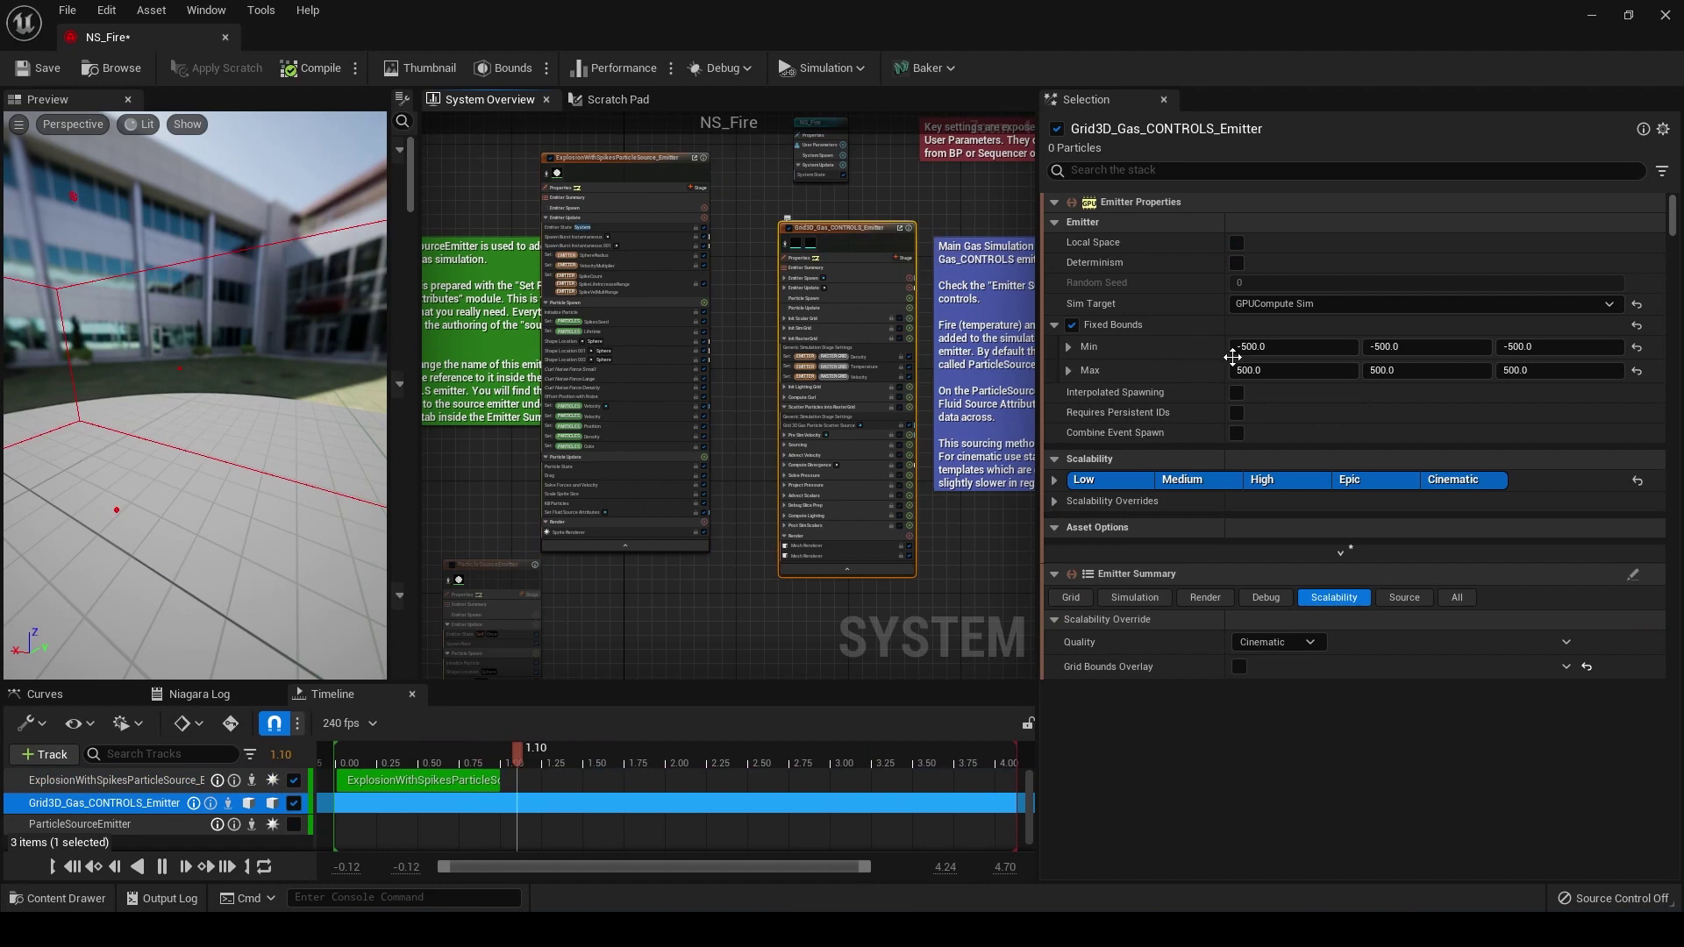
click(1142, 170)
text(particle read)
key(Return)
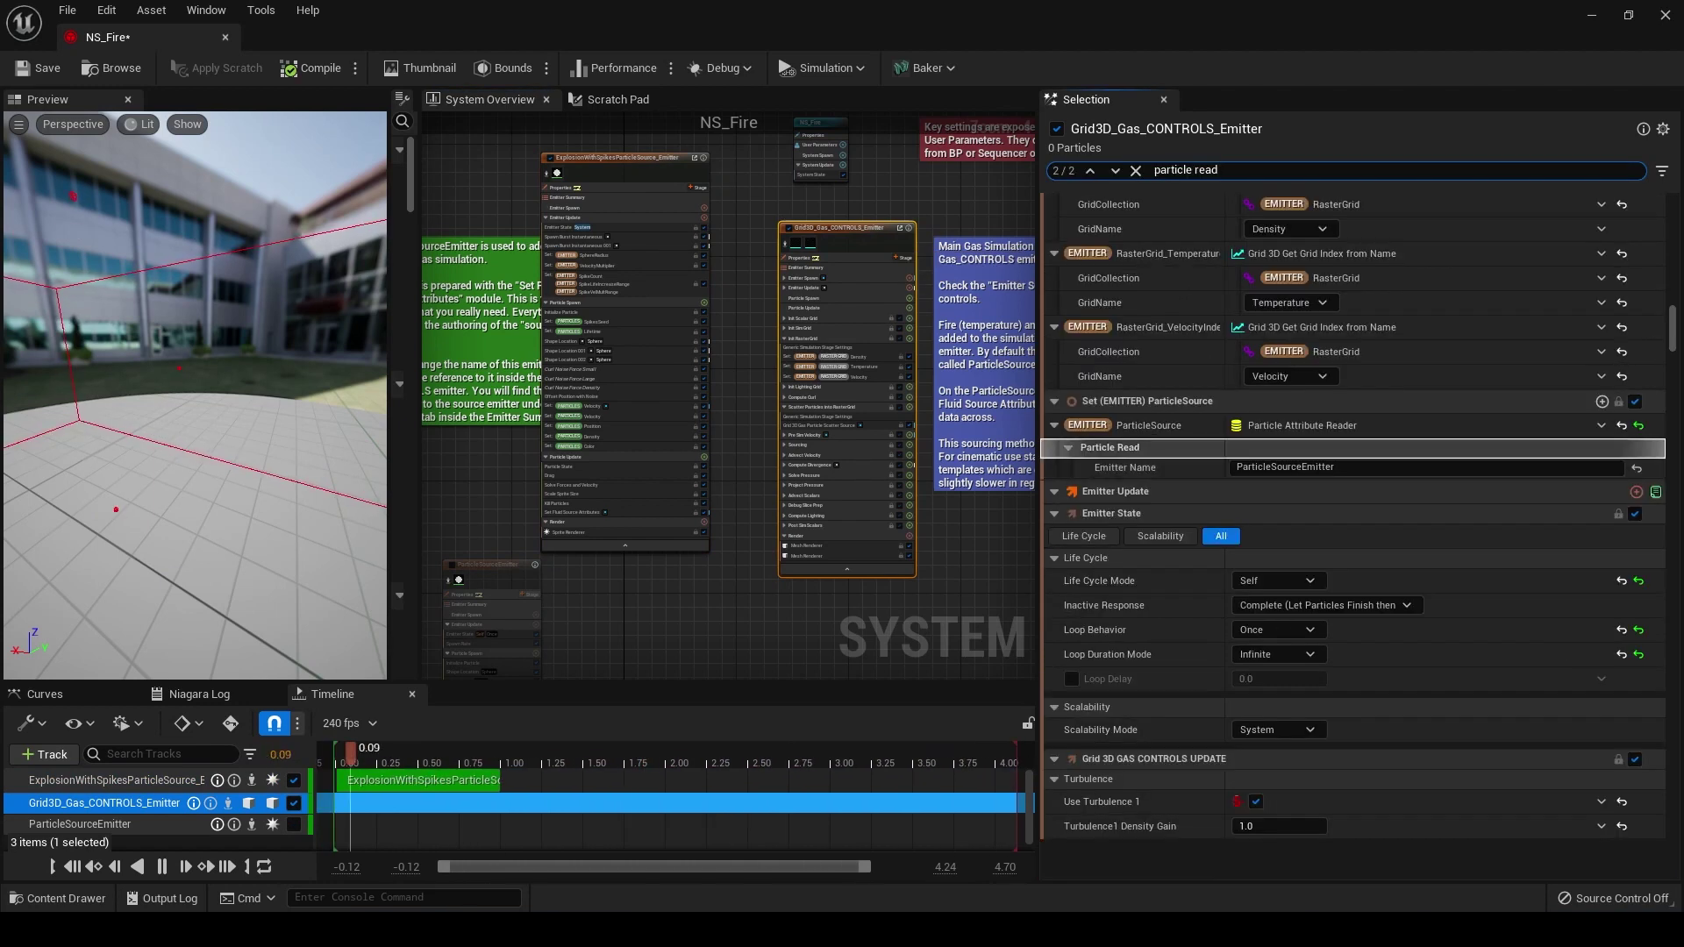
click(1350, 467)
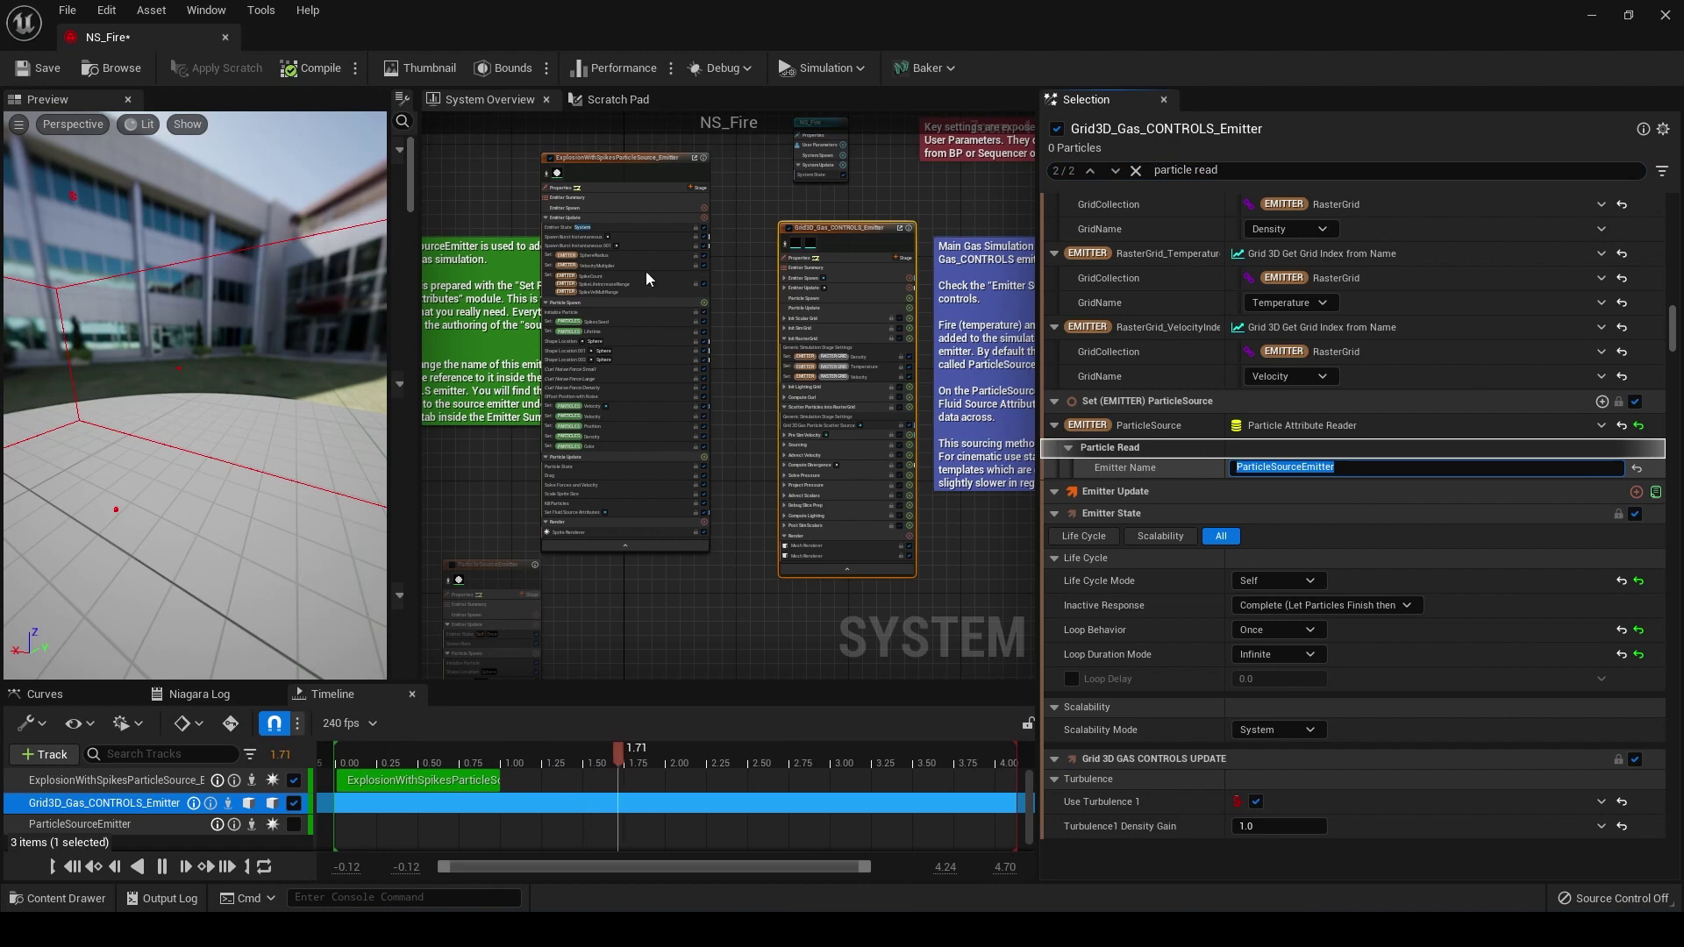
text(ExplosionWithSpikesParticleSource_Emitter)
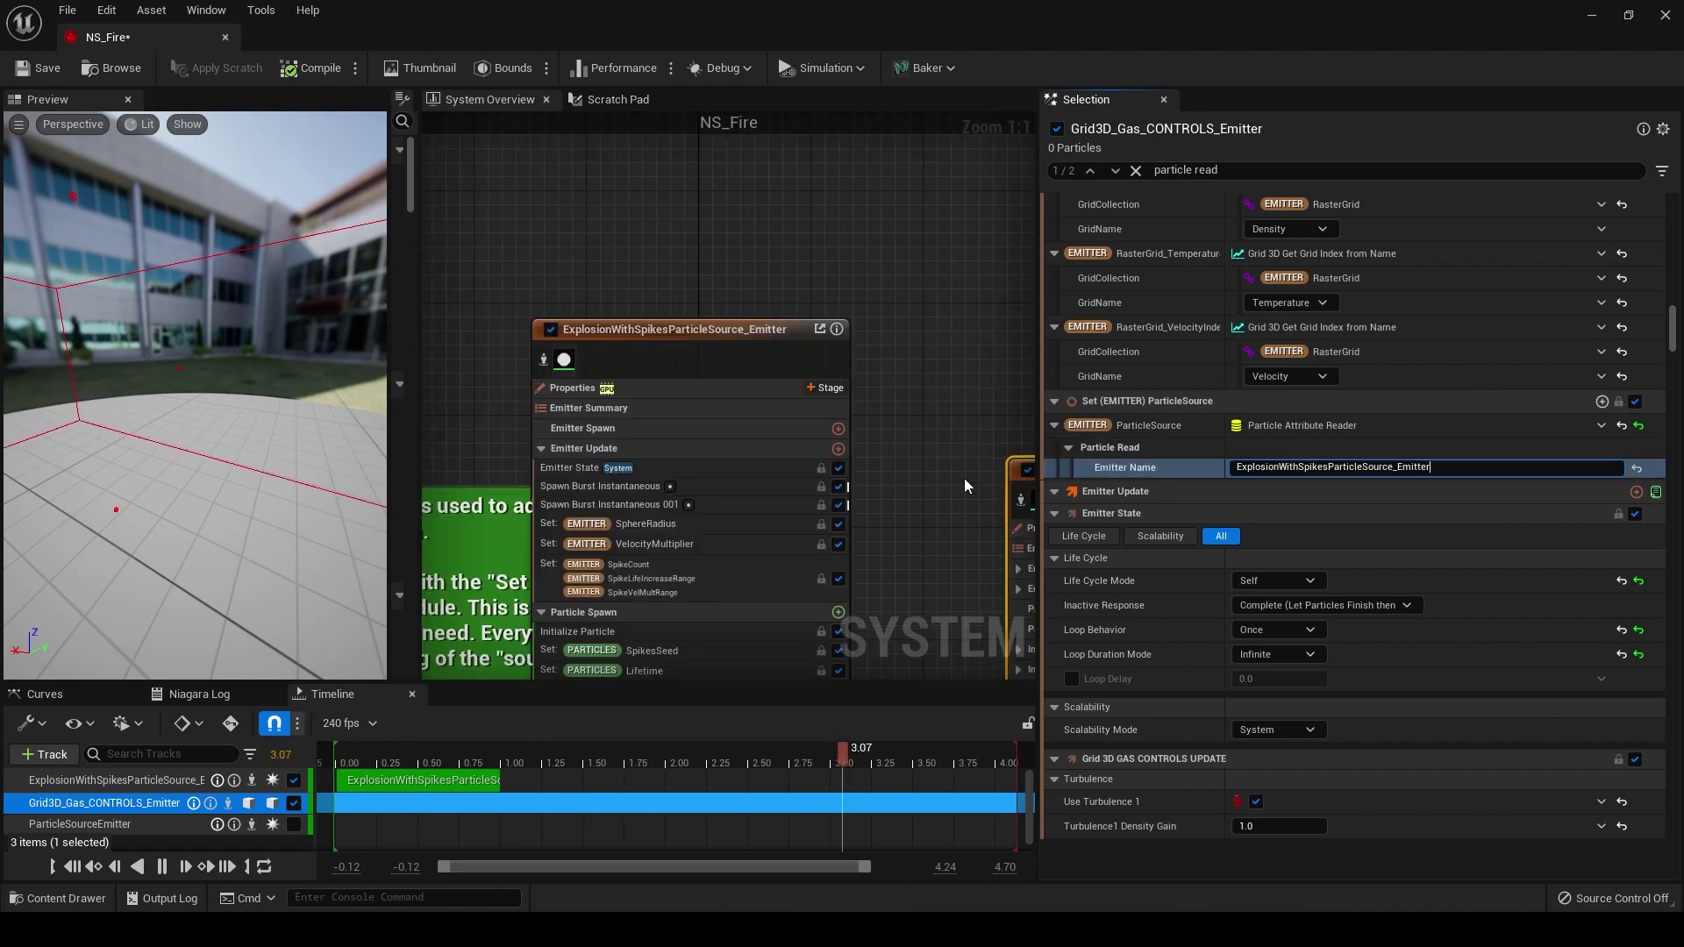
key(Return)
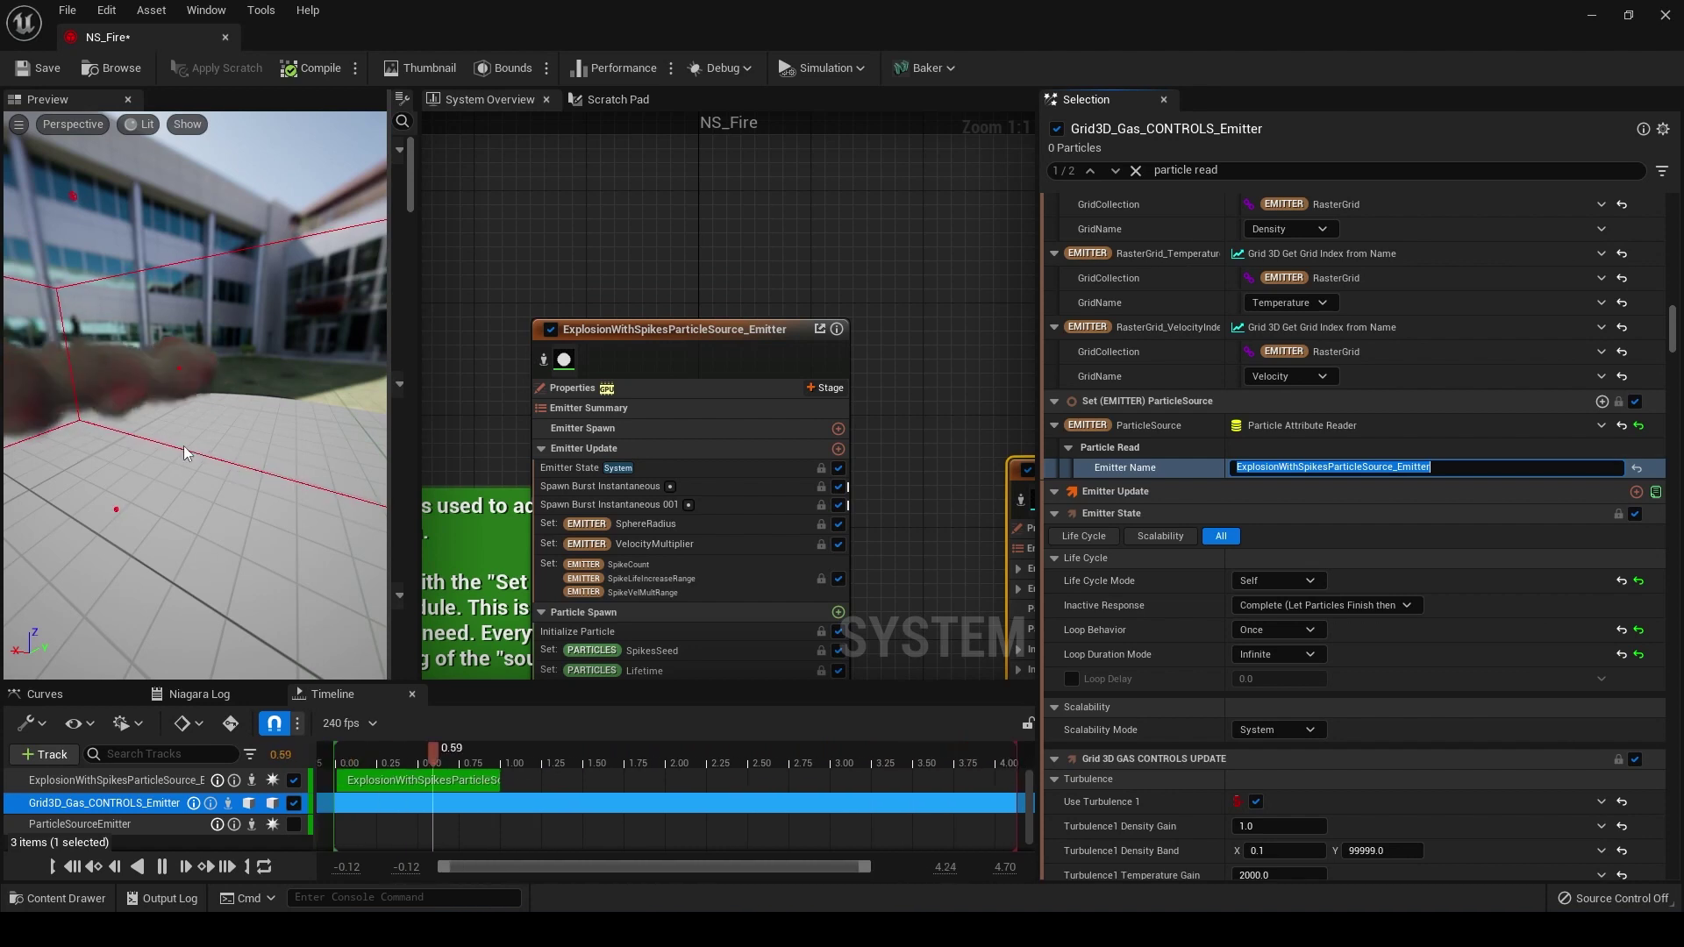
drag(161, 391, 161, 391)
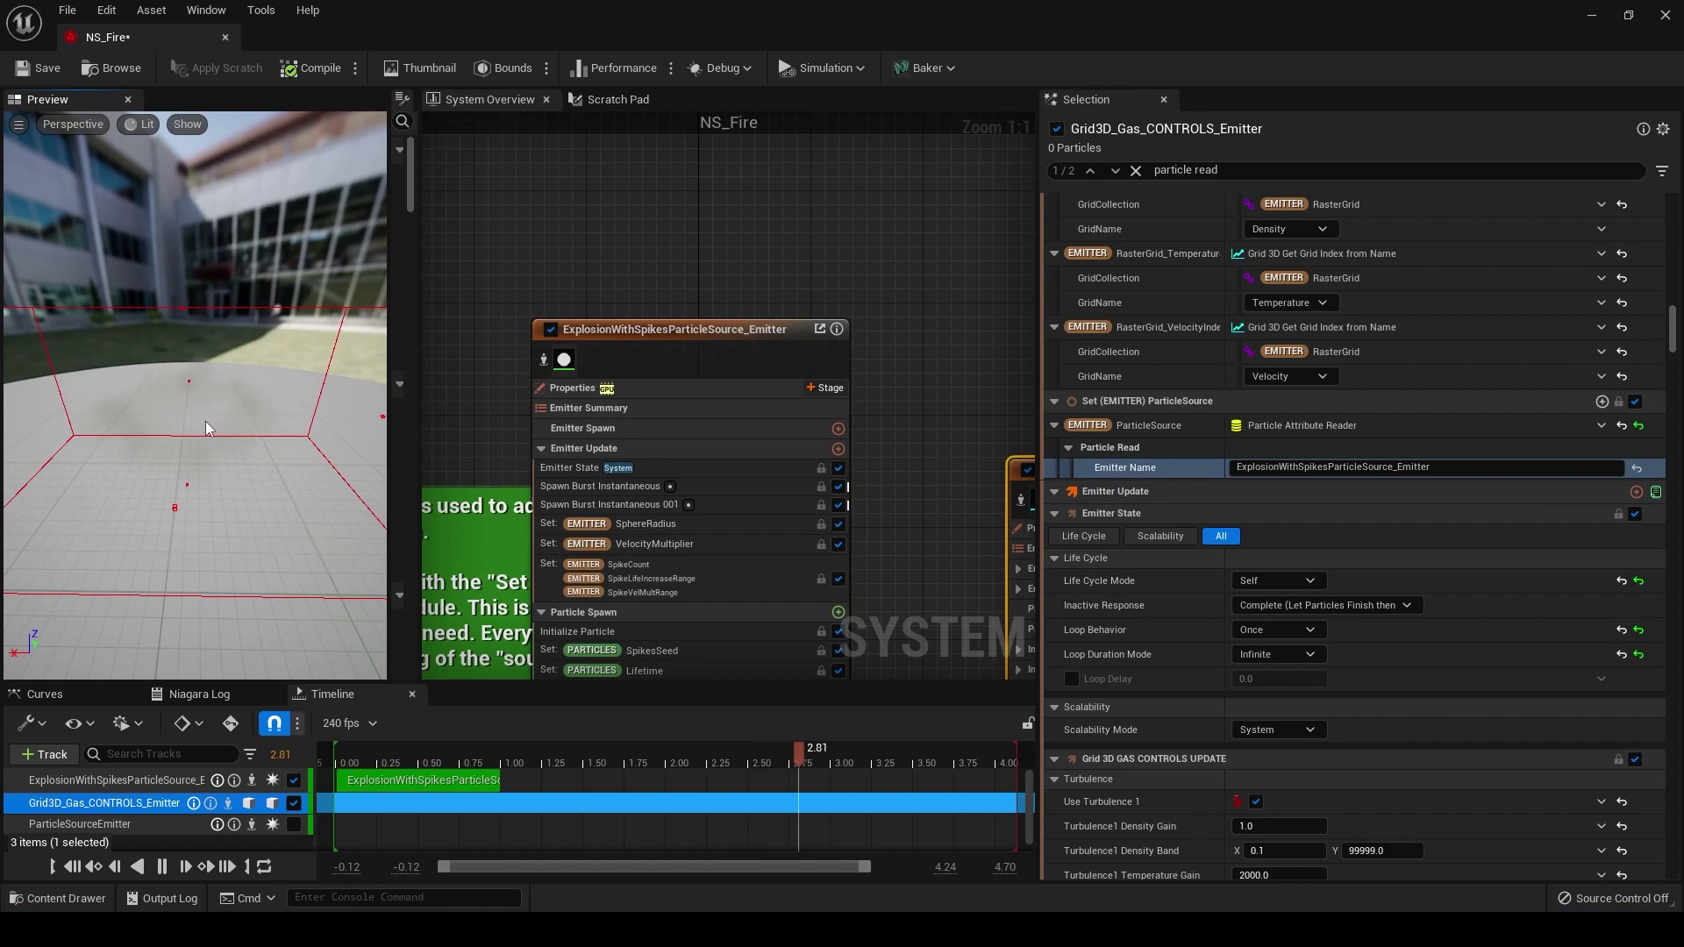
Delete the explosion source emitter, and restore ParticleSourceEmitter as the gas emitter's enabled Particle Read source
click(656, 256)
drag(656, 256, 758, 243)
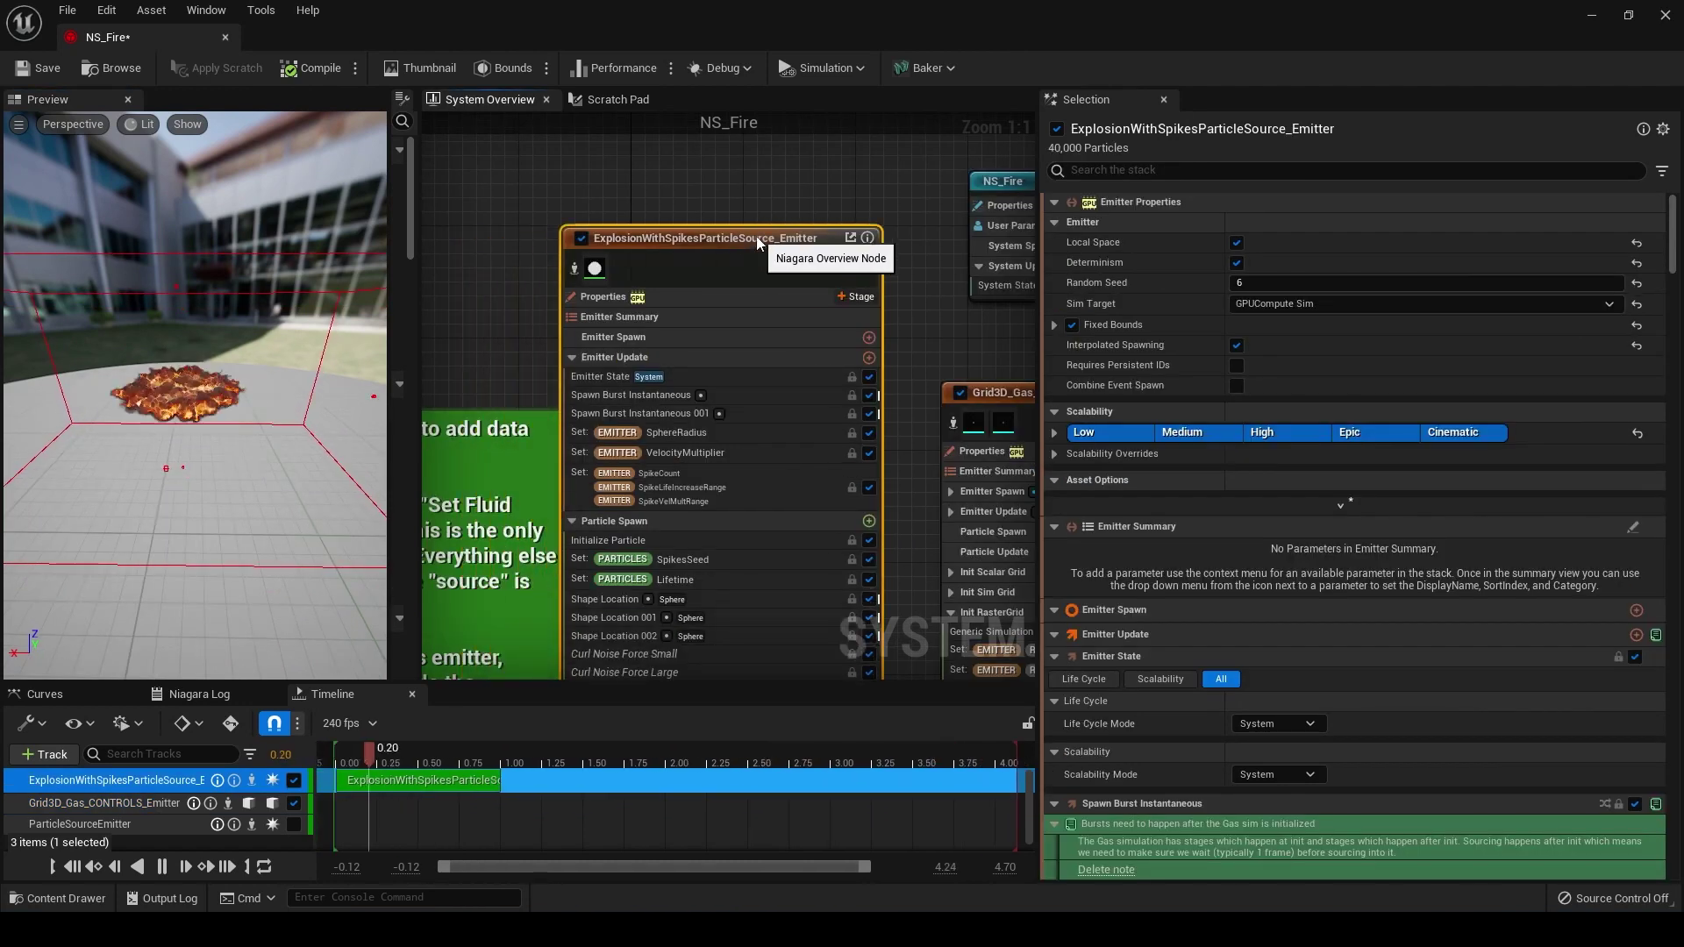
key(Delete)
click(1002, 240)
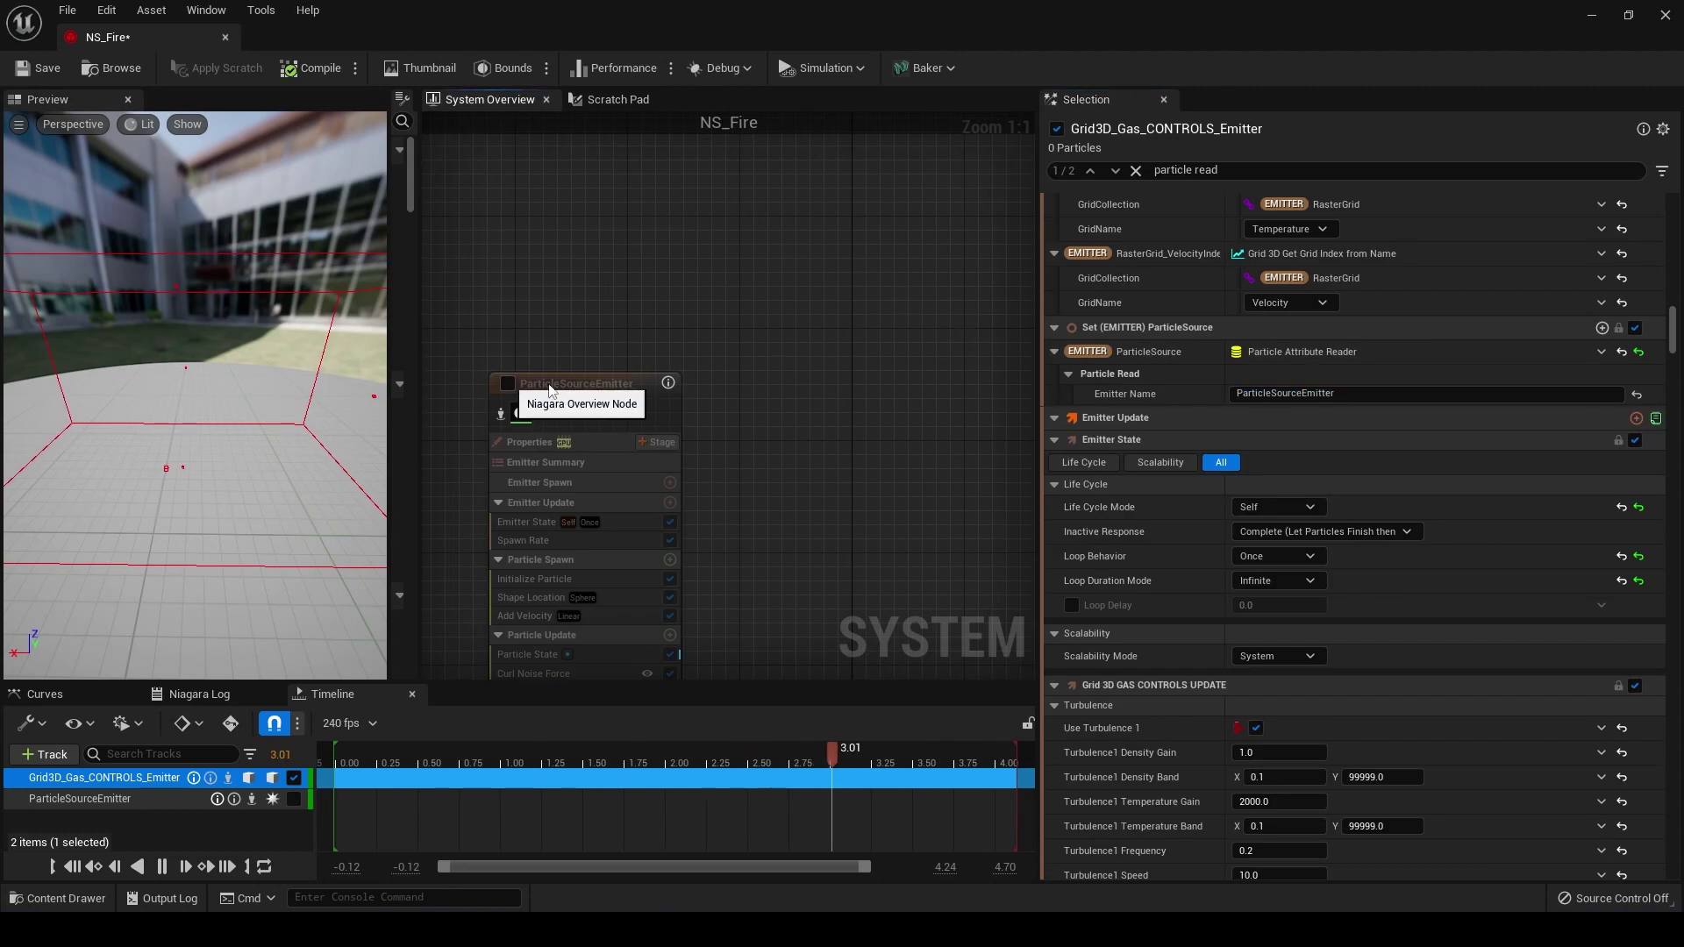
drag(586, 386, 692, 179)
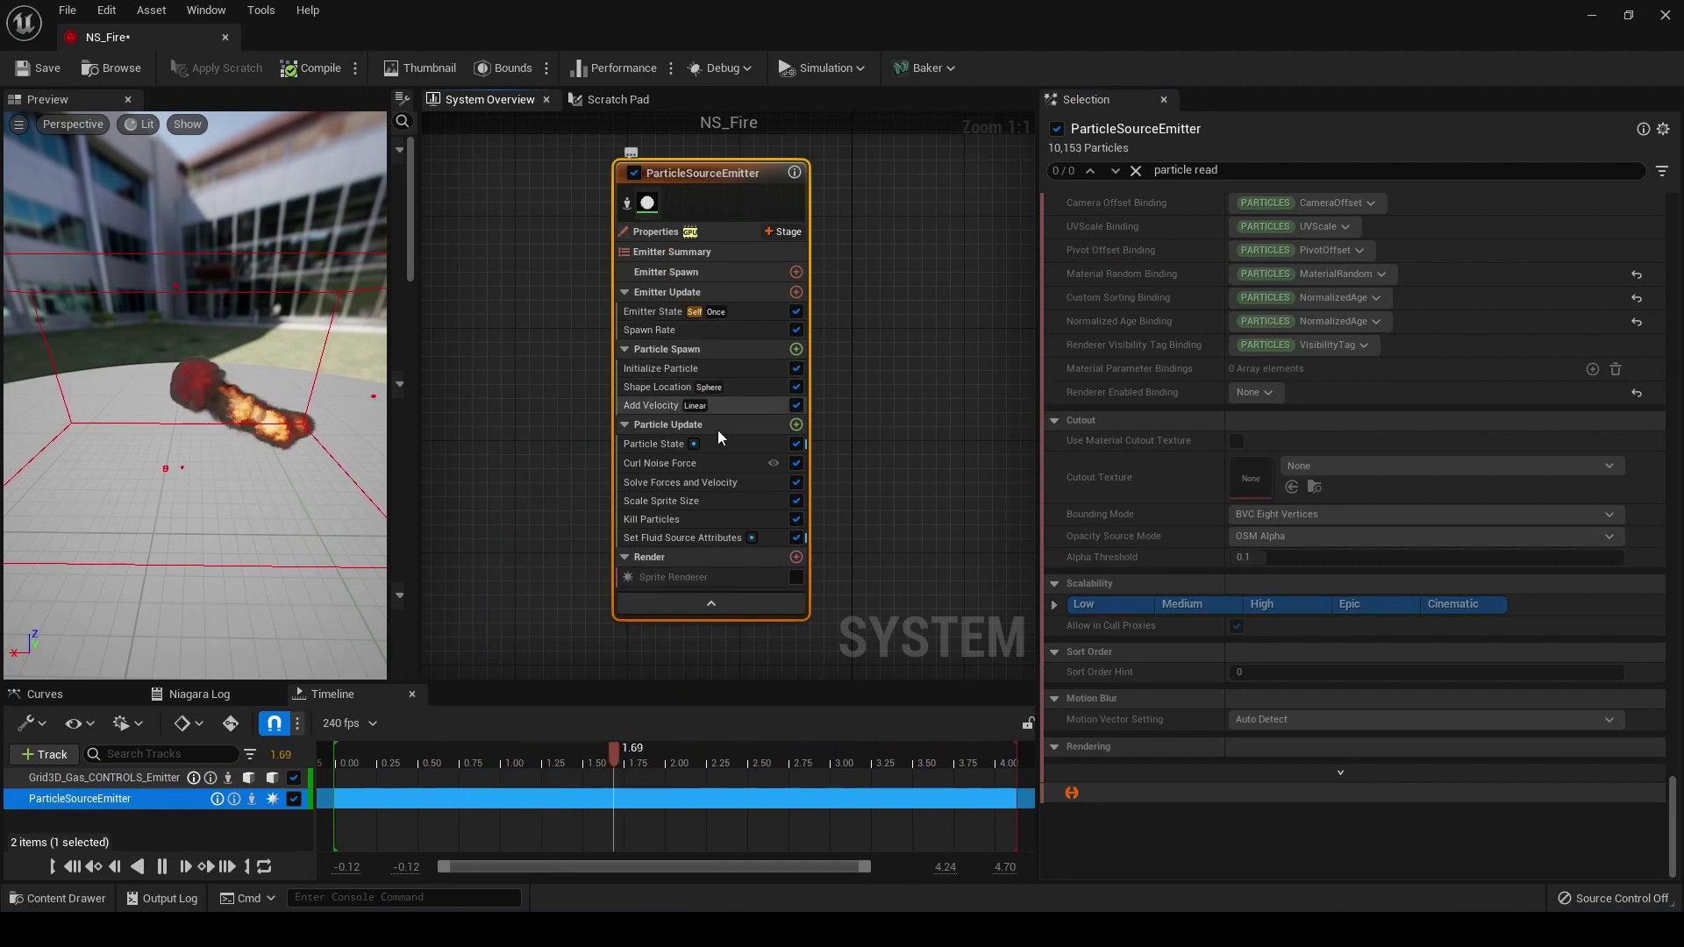
Try a SpawnRate of 500 in ParticleSourceEmitter's Spawn Rate module, and set the value to 10000
click(1255, 584)
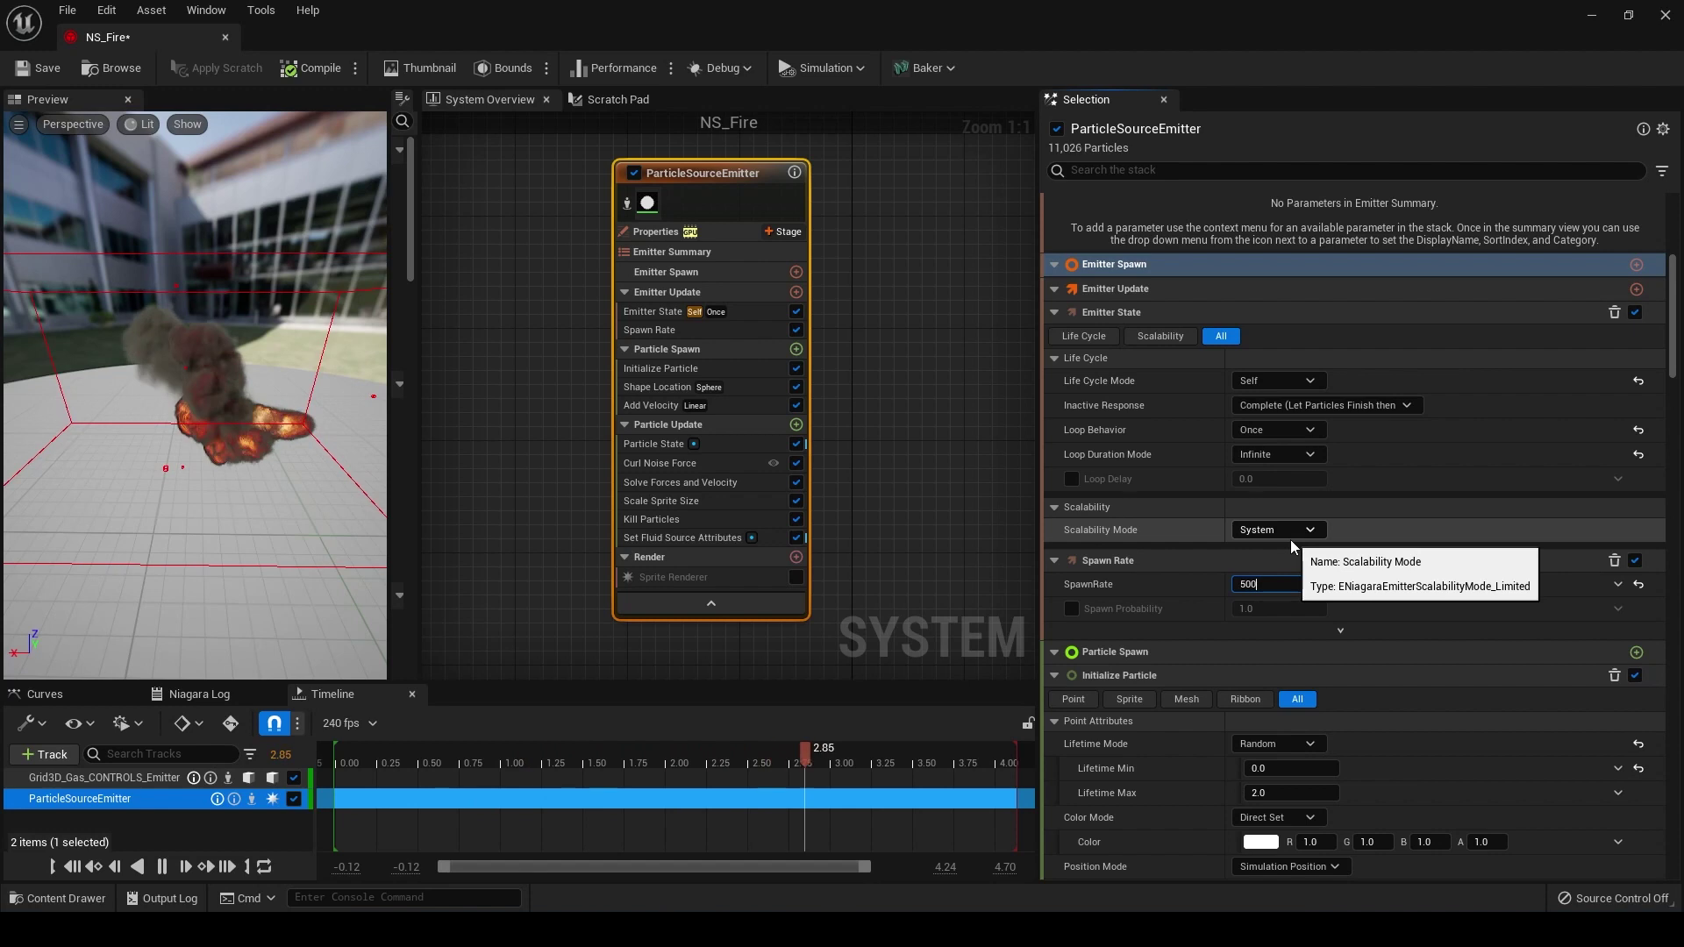
key(Return)
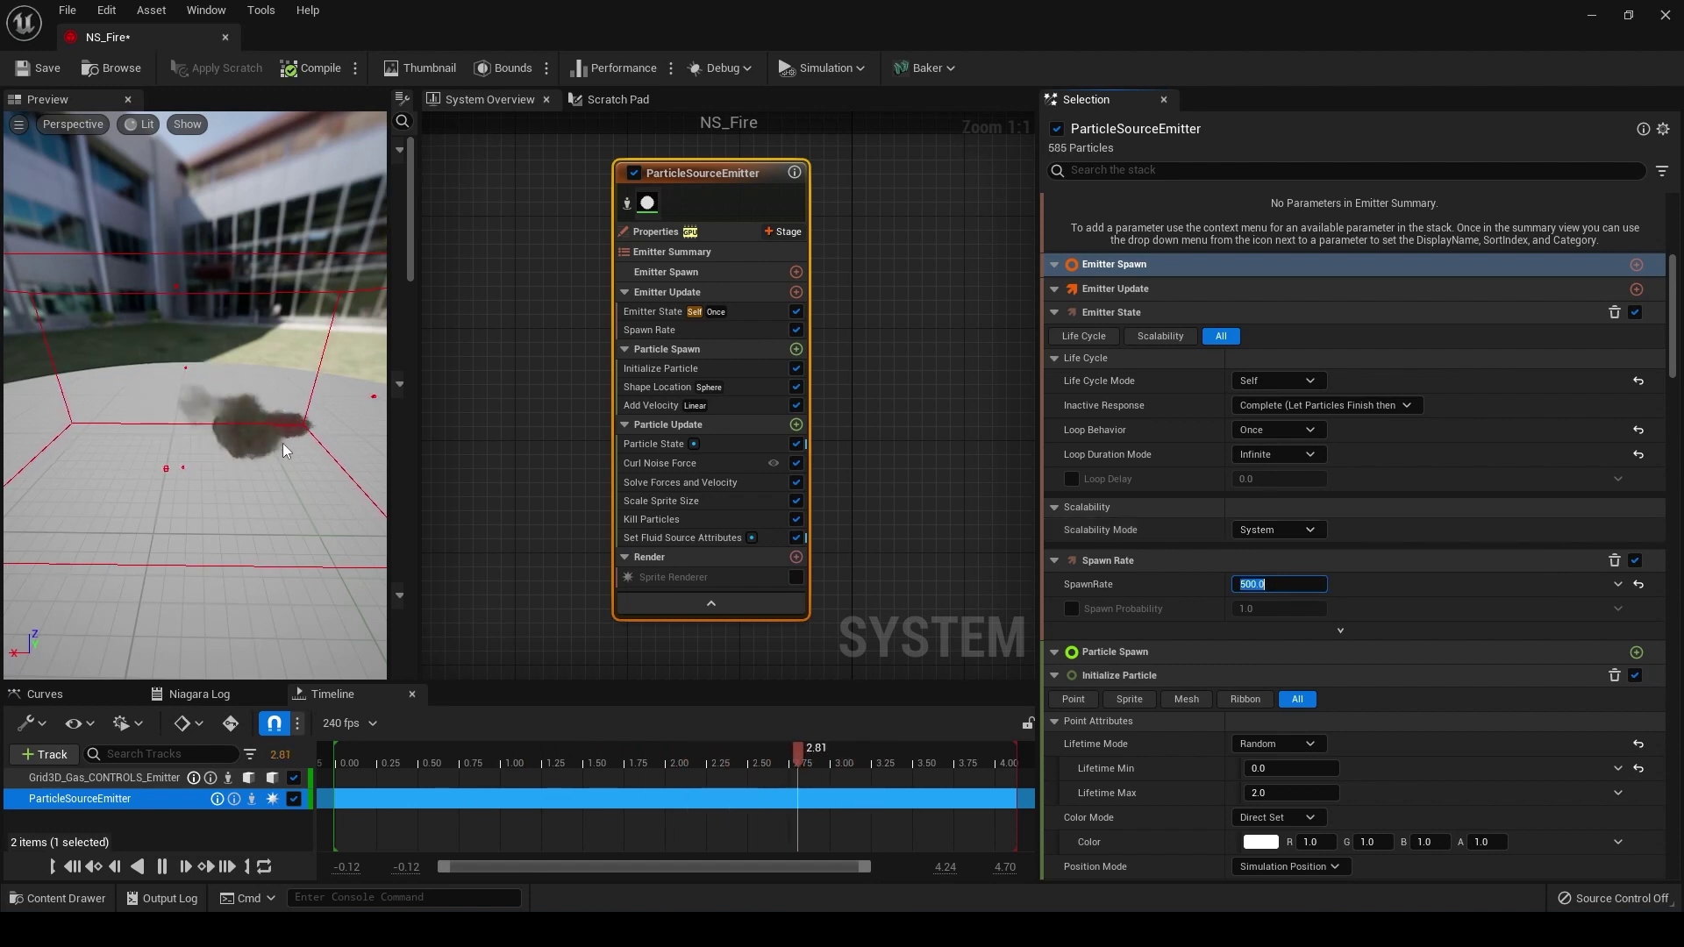
text(10000)
key(Return)
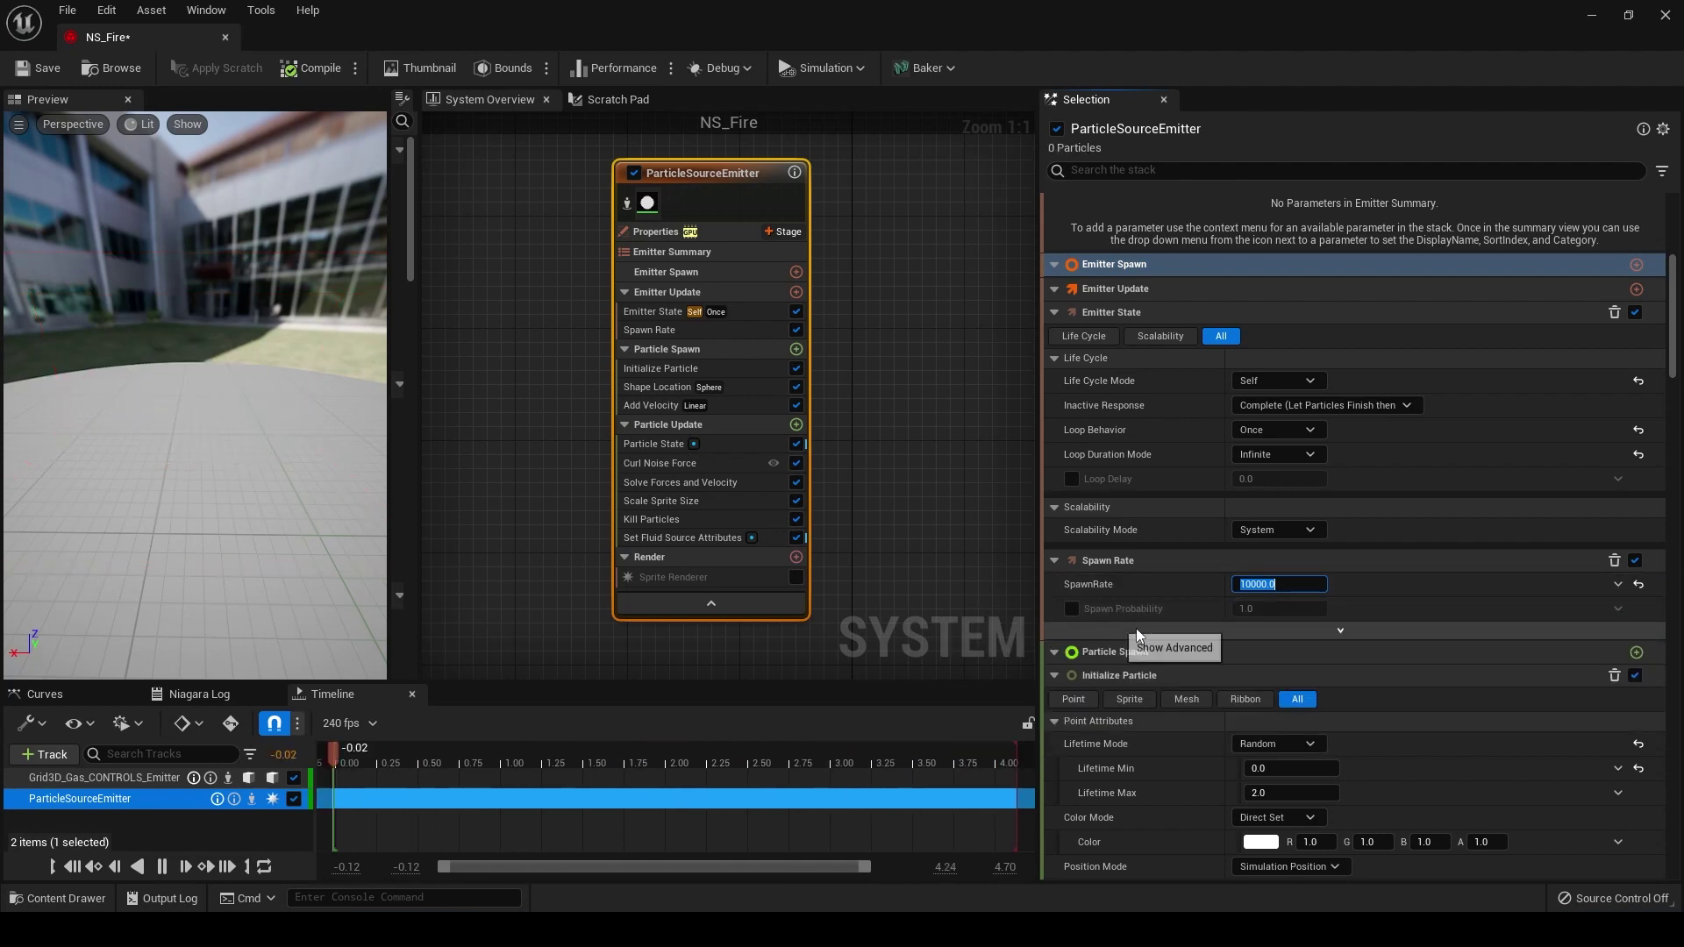
Save the NS_Fire system and close its editor to return to the level
click(653, 405)
drag(704, 172, 691, 188)
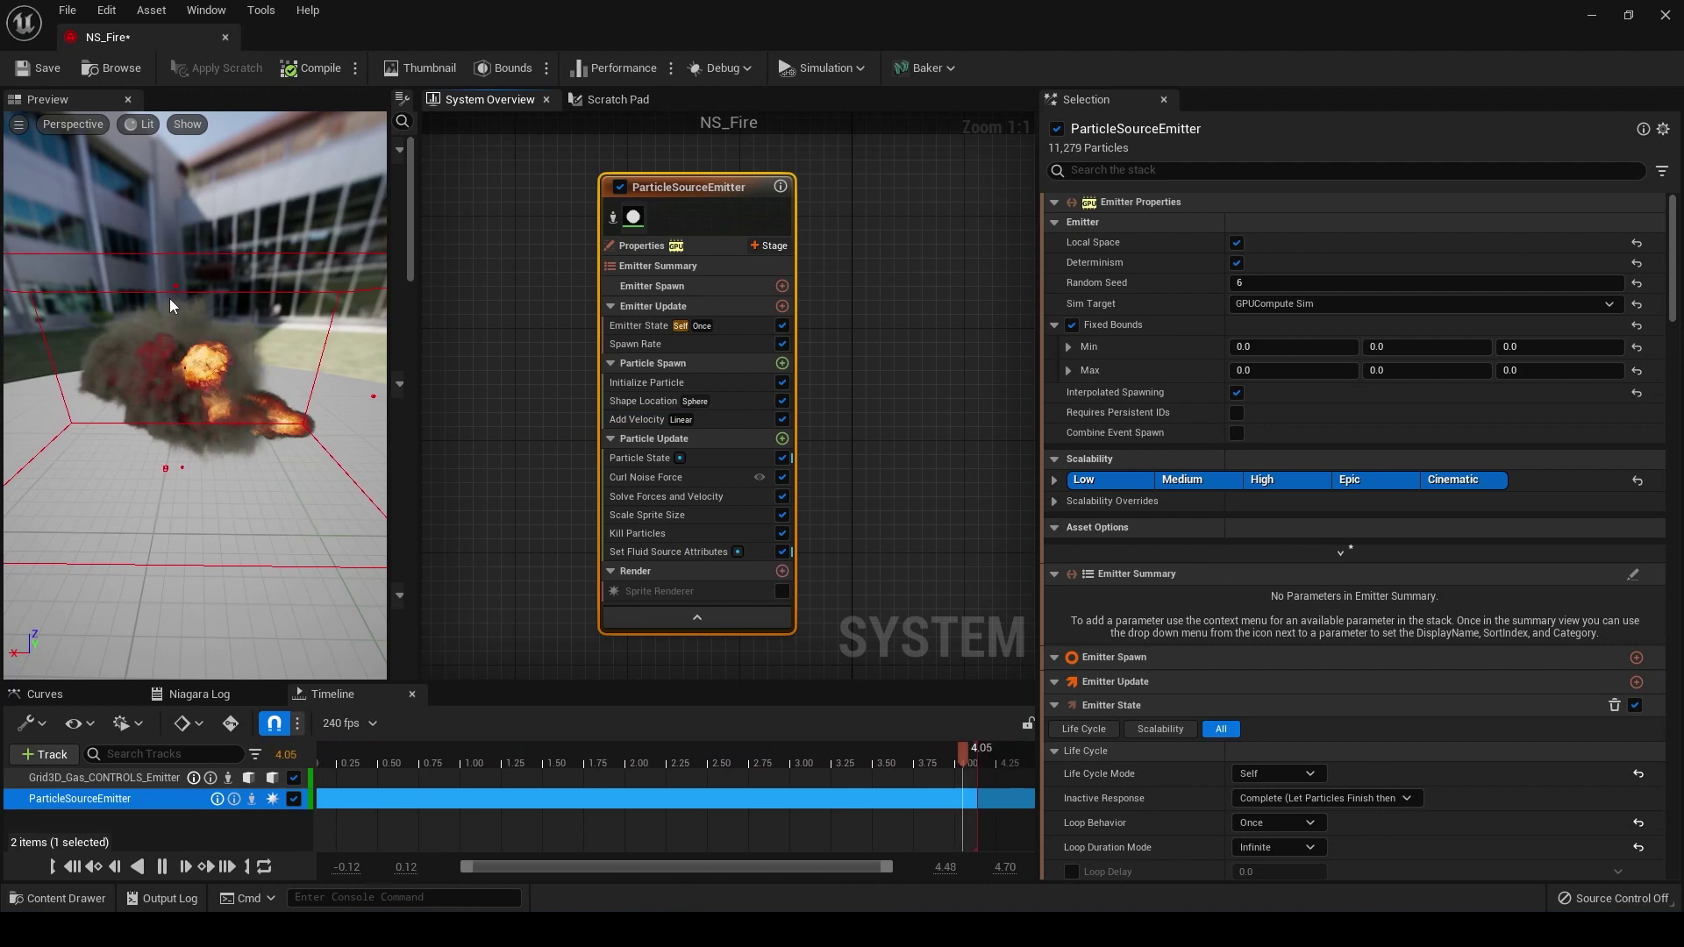
click(46, 67)
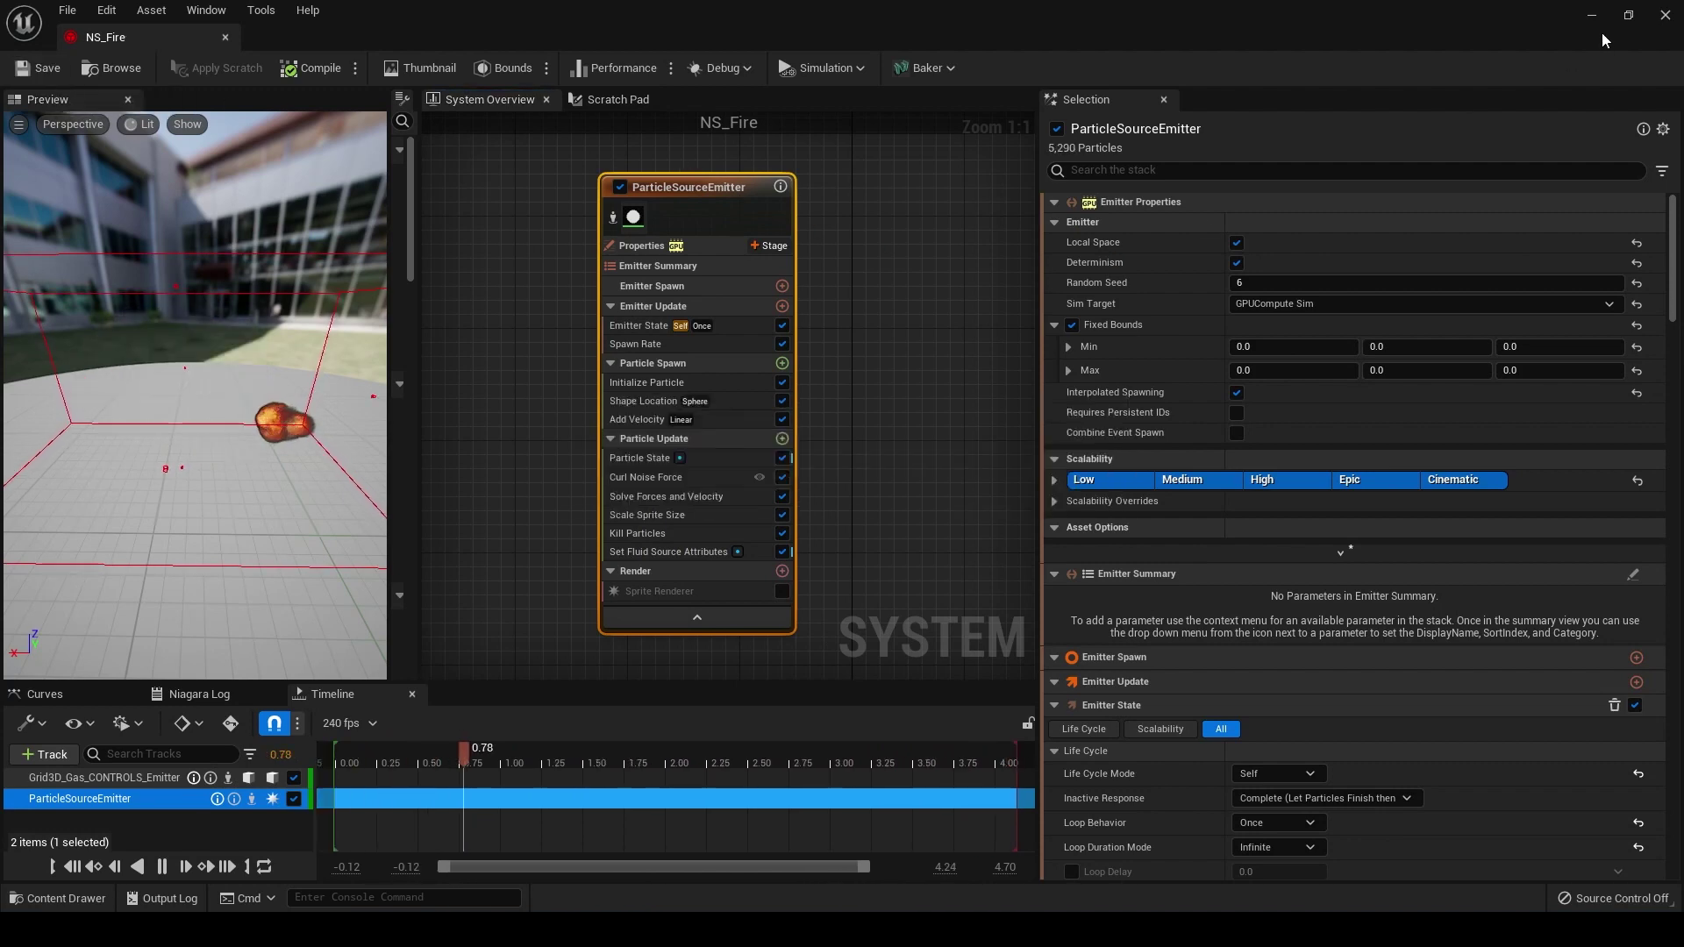
click(1666, 16)
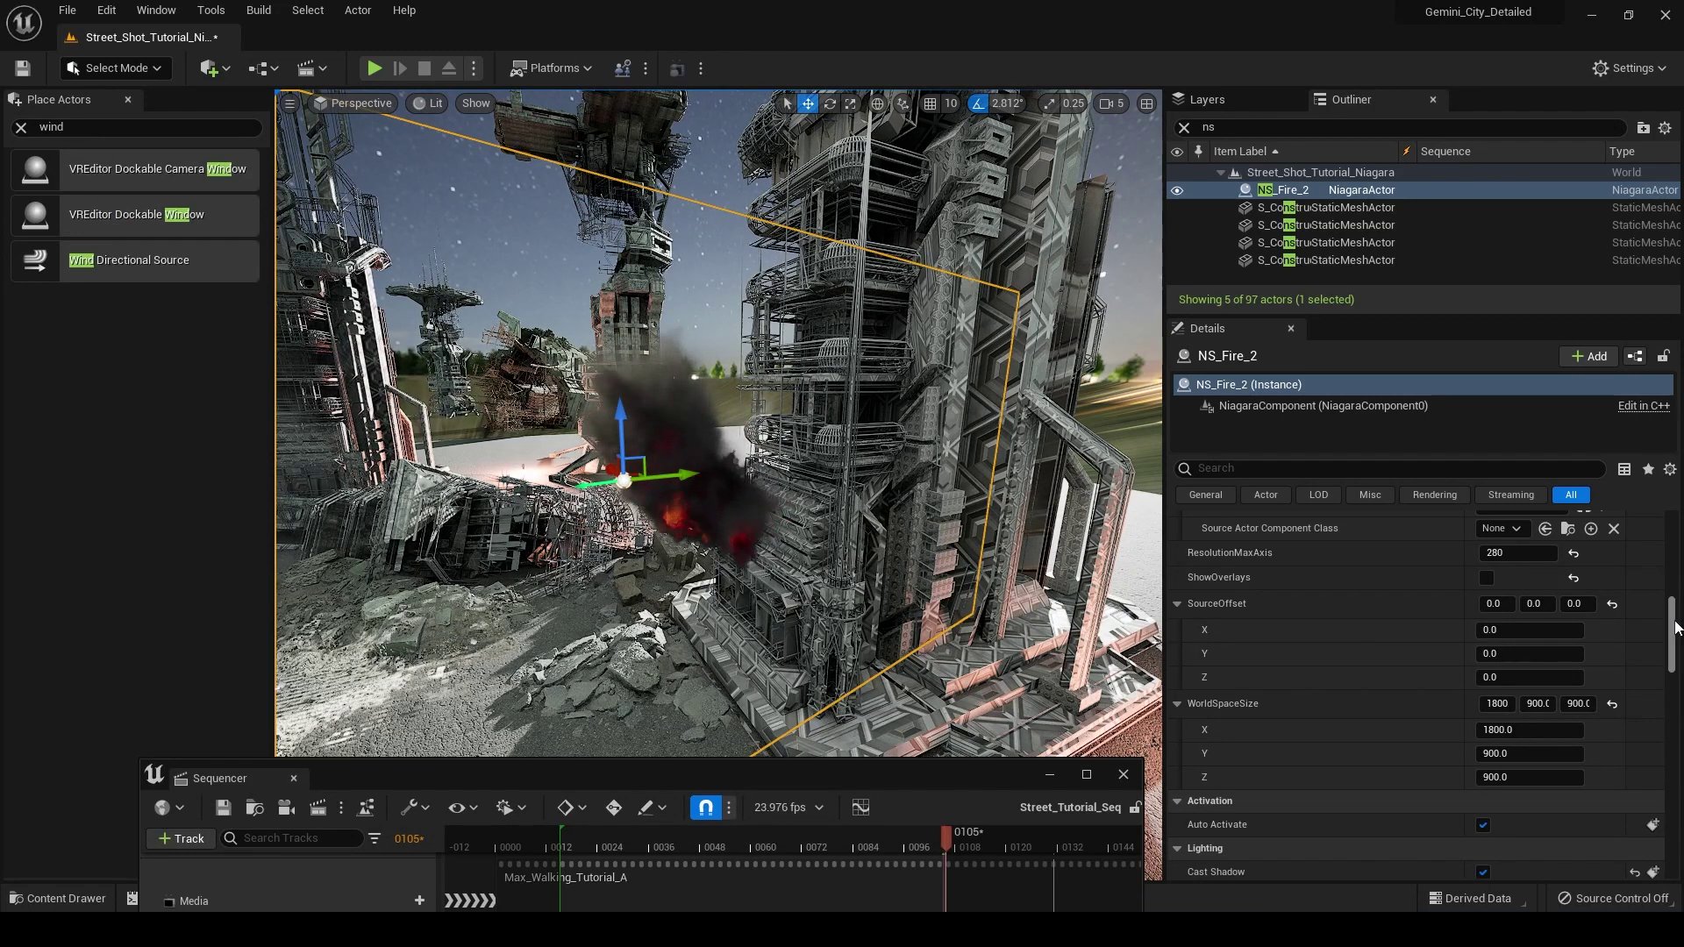
View the level through CineCameraActor_Niagara and play Street_Tutorial_Seq to check how NS_Fire_2 looks in the shot
scroll(1673, 642, down, 3)
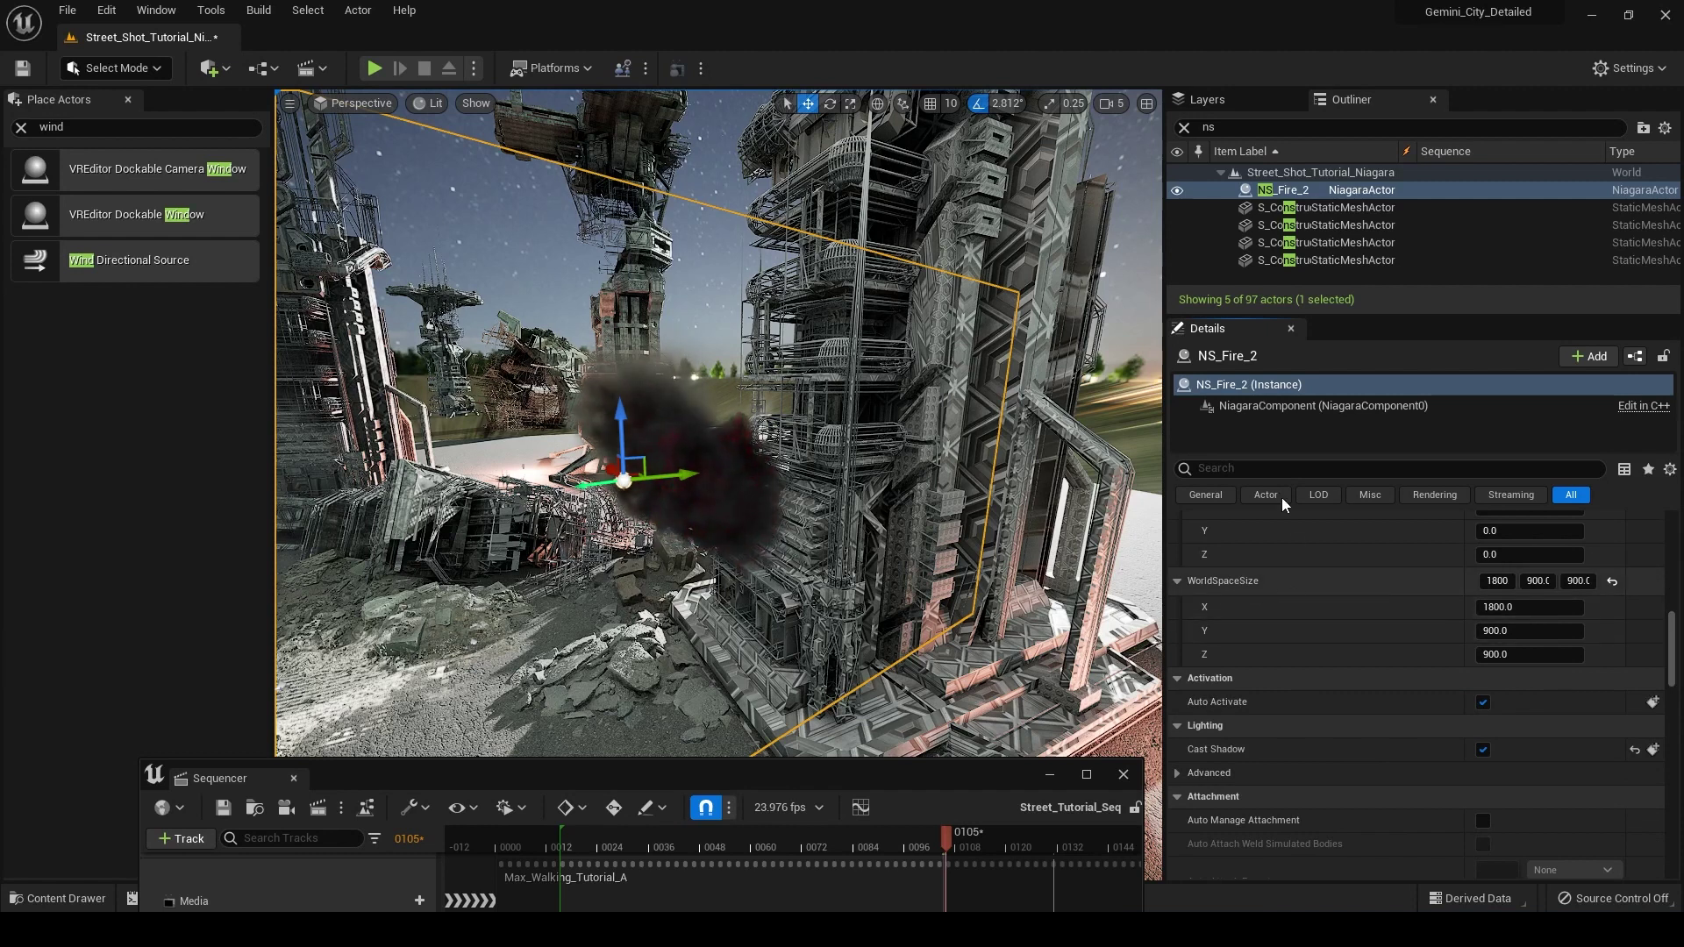
click(1289, 193)
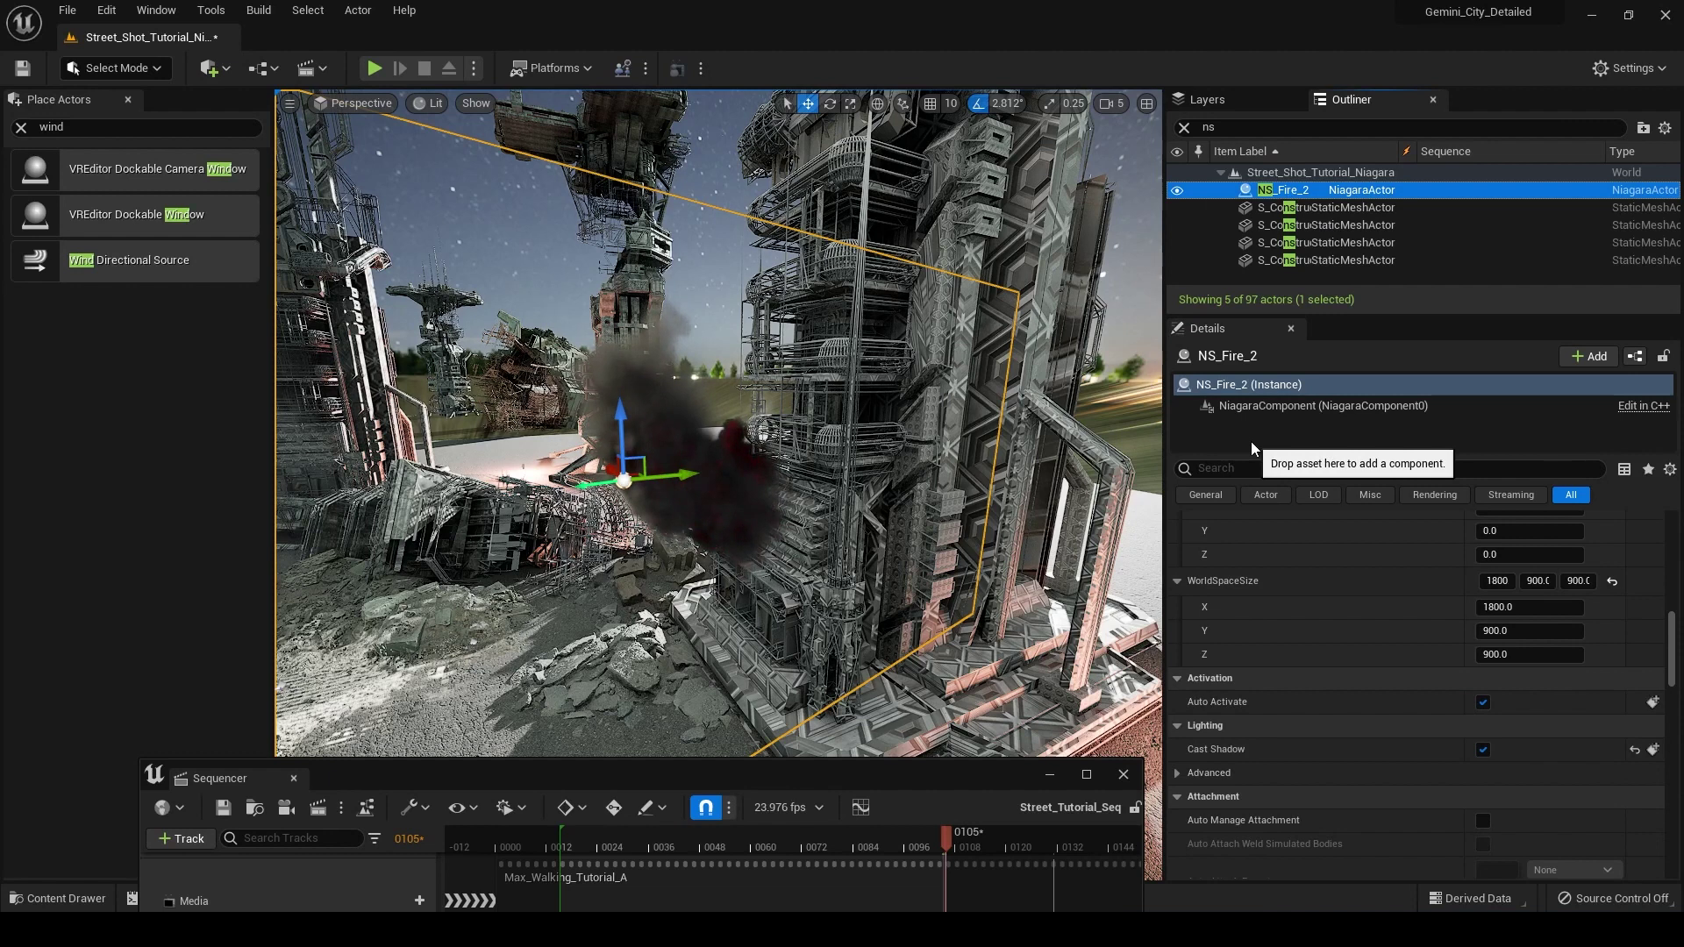
click(377, 105)
click(430, 299)
drag(562, 832, 568, 837)
key(space)
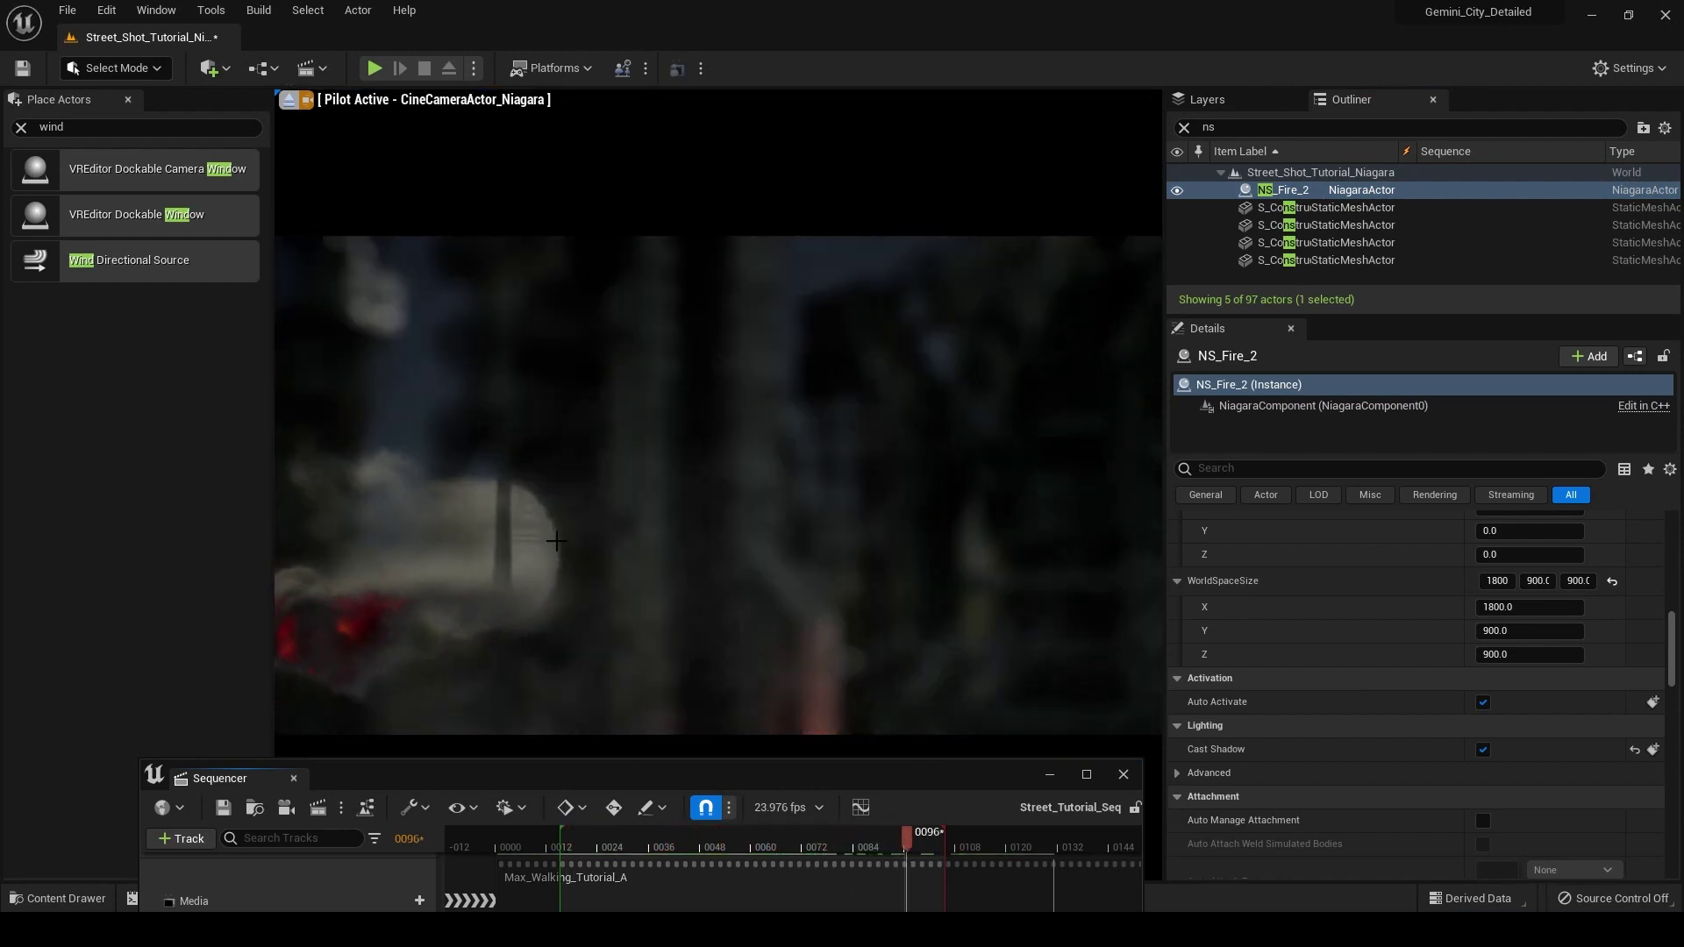
key(space)
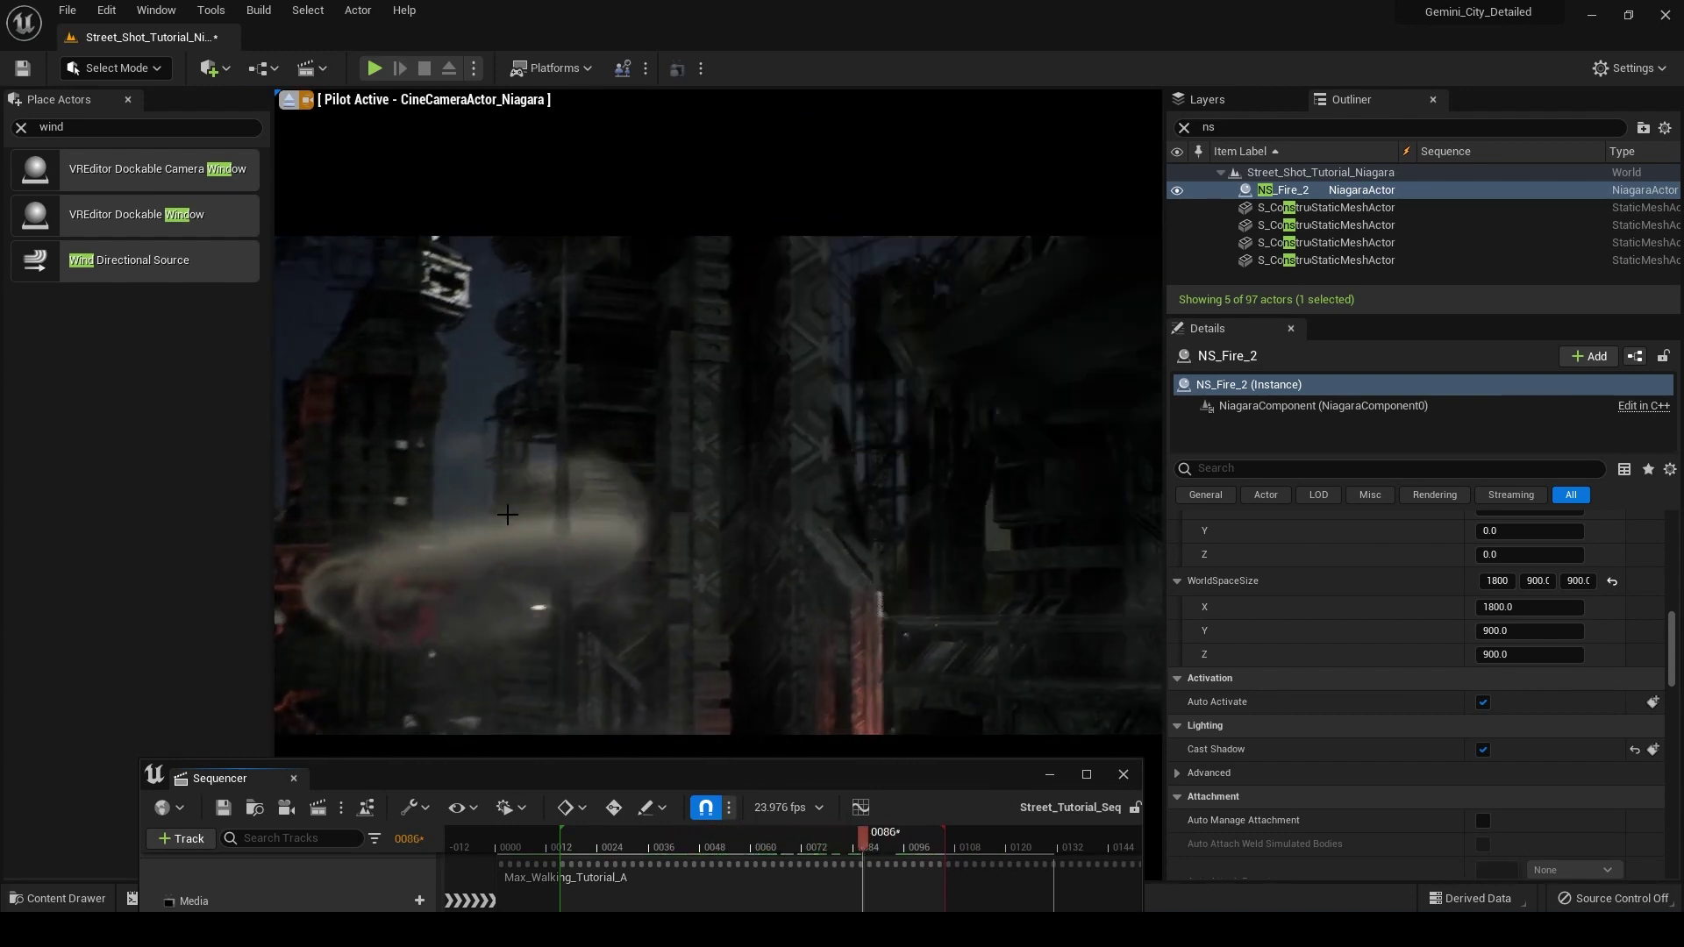
key(space)
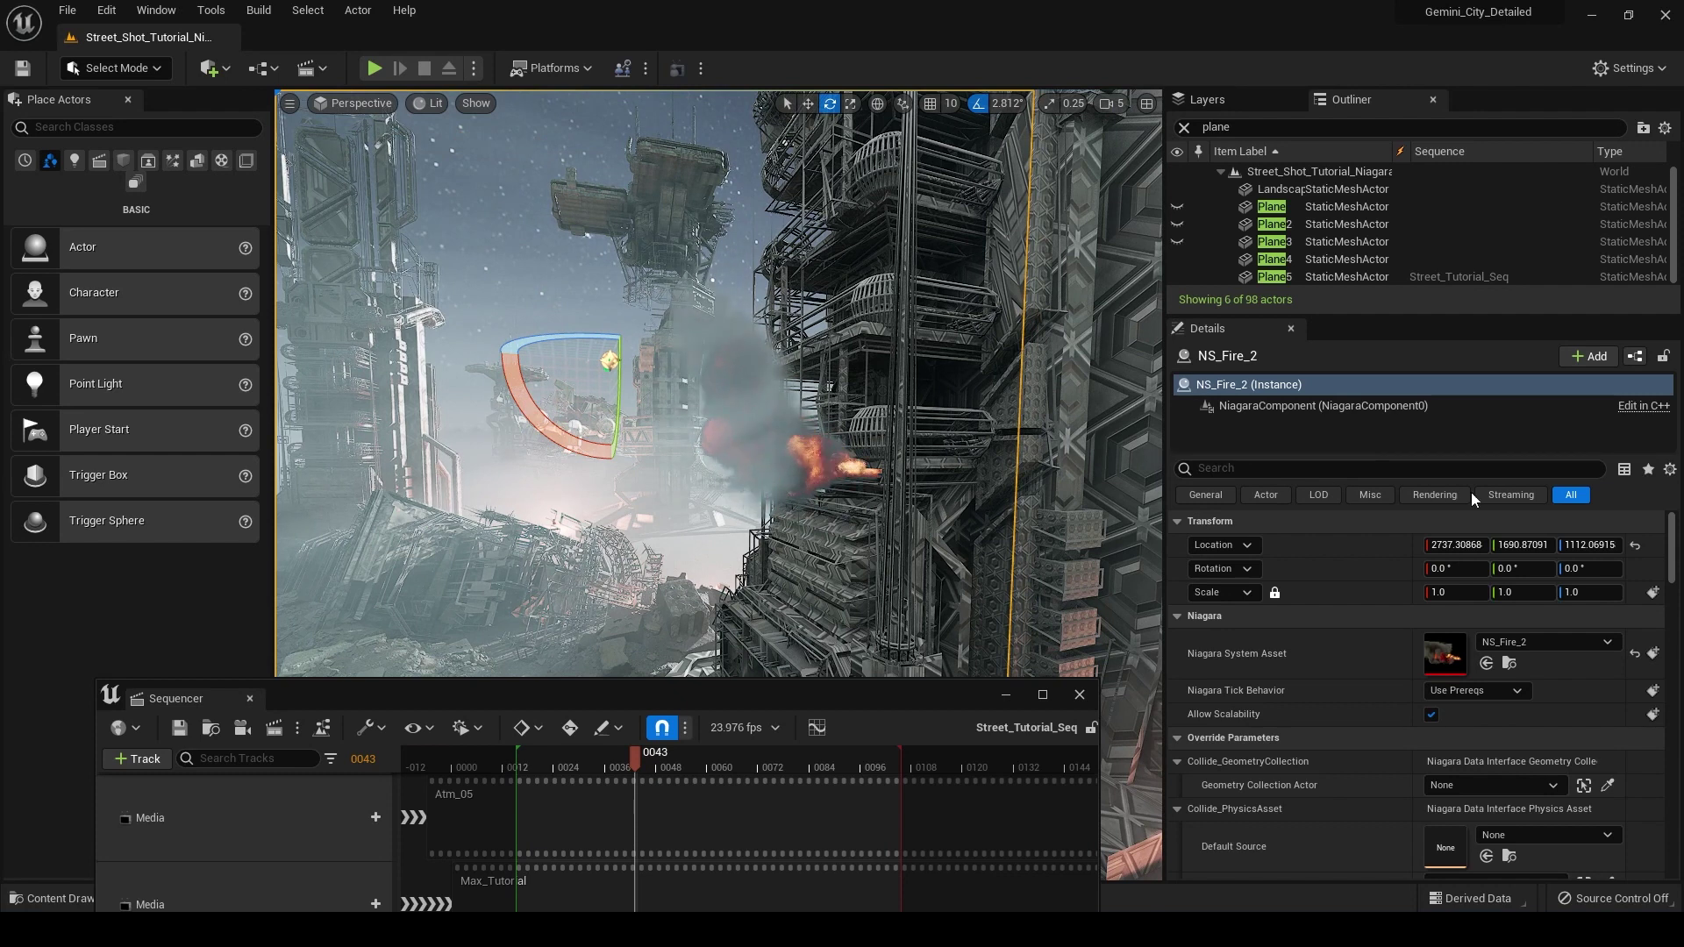
Try DirectionalLight2 as the Source Actor of NS_Fire_2's DirectionalLight1 parameter, and check the smoke's lighting from several angles
drag(1677, 566, 1671, 611)
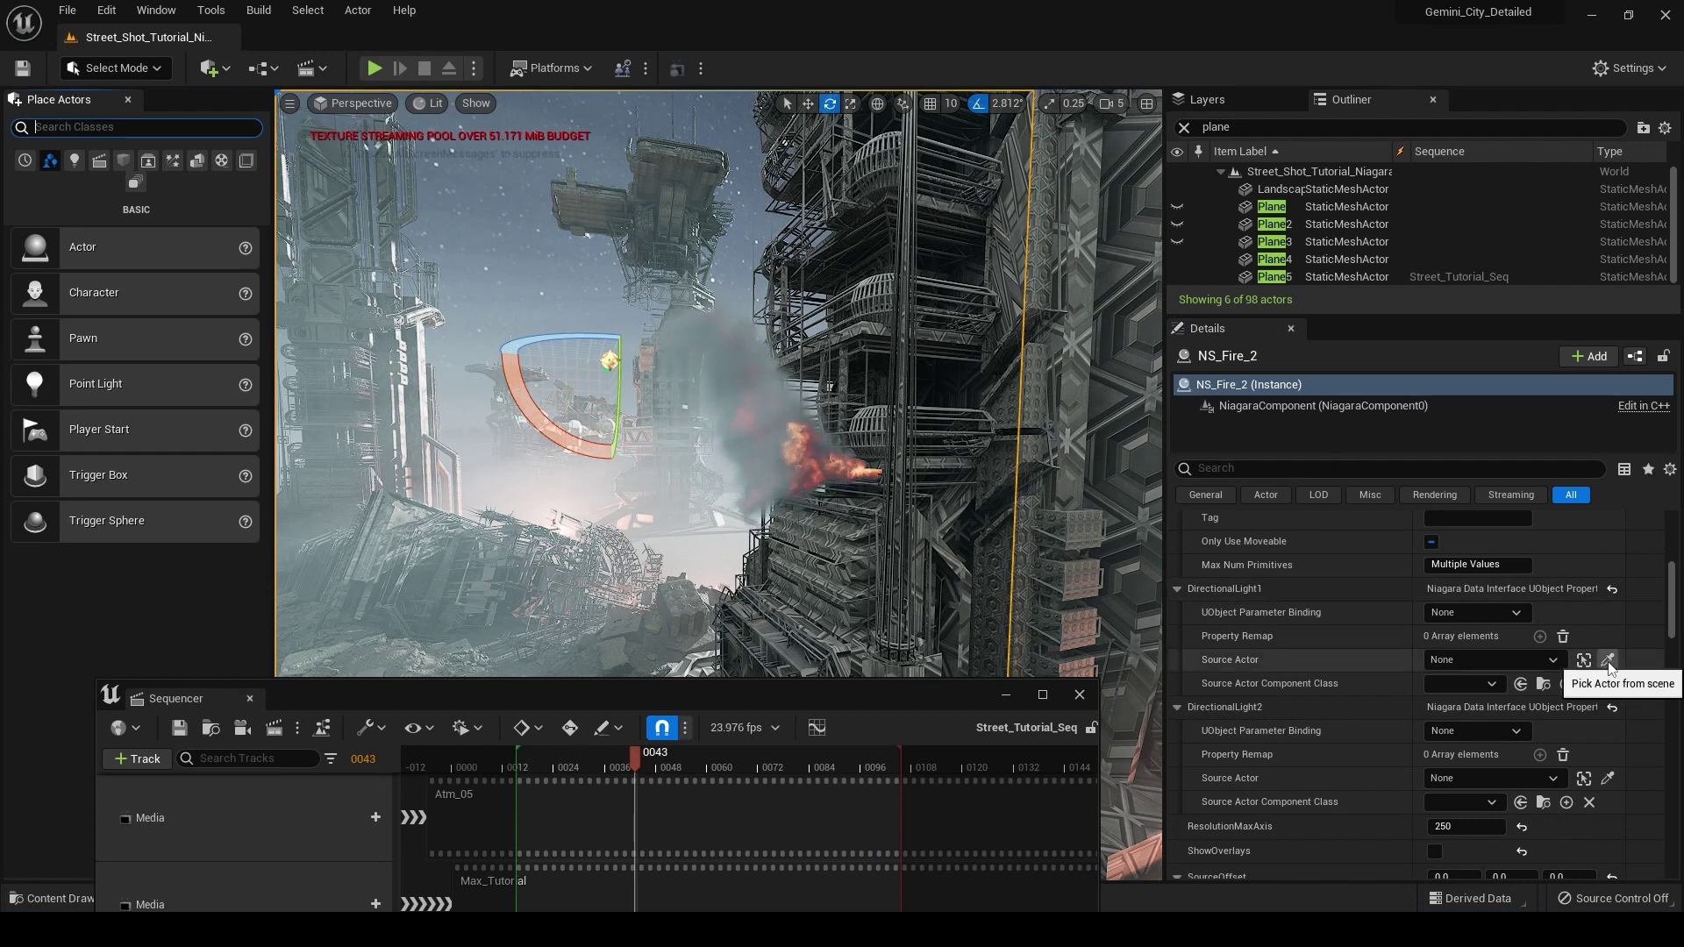
click(1534, 656)
text(dire)
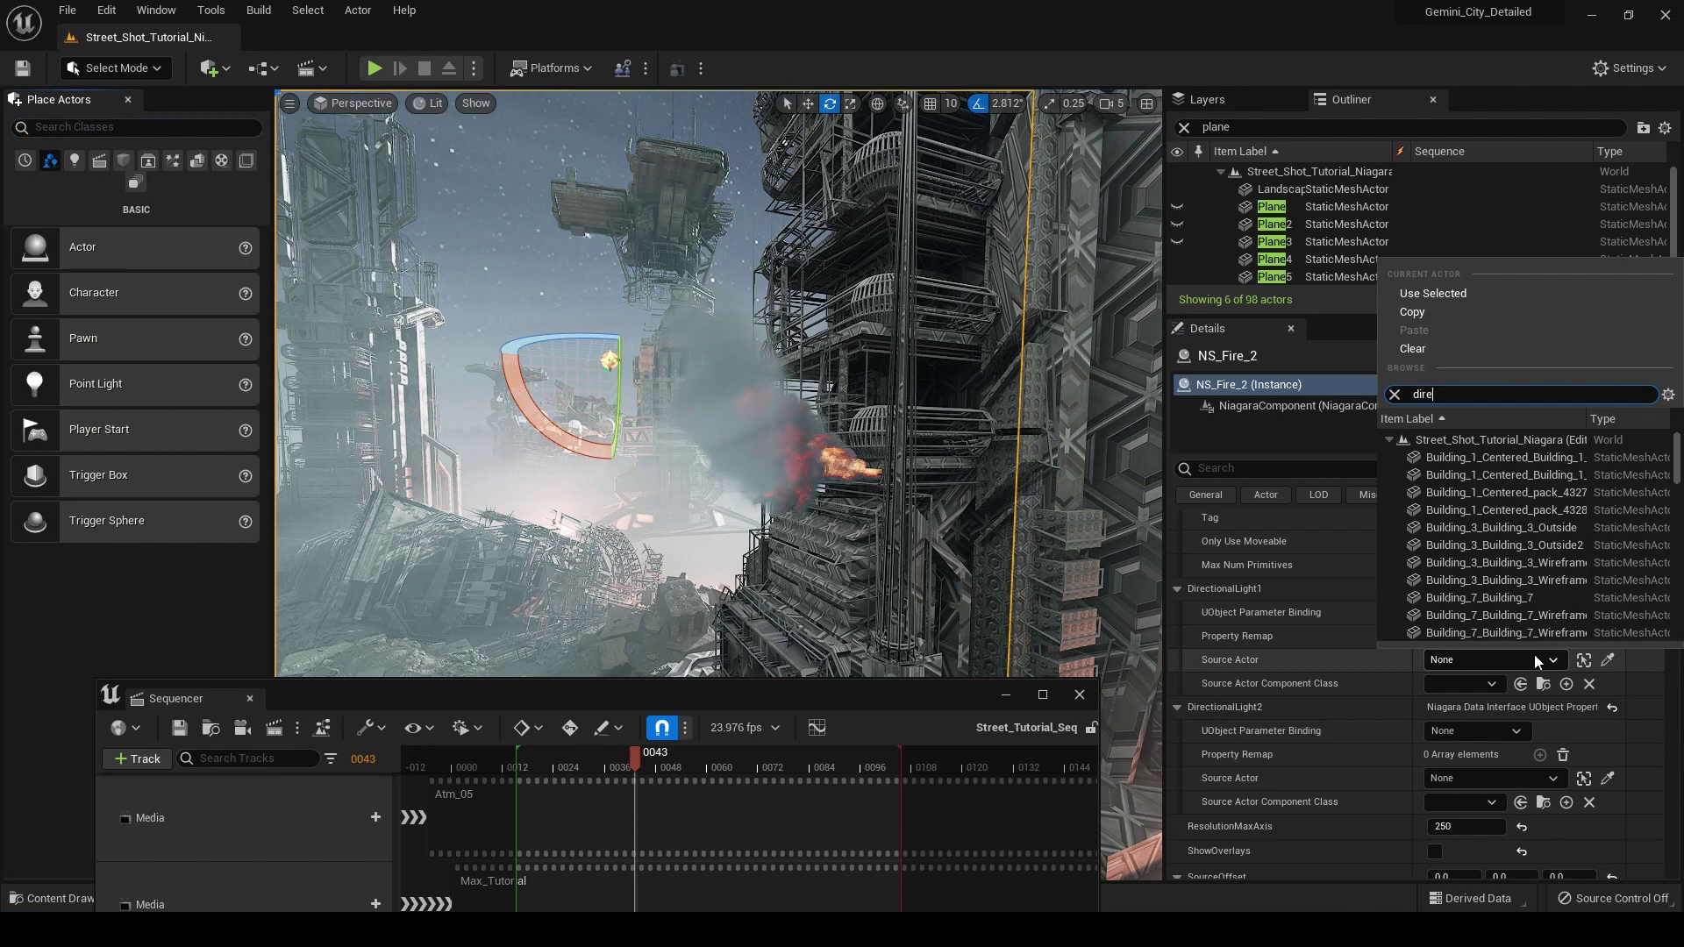
text(c)
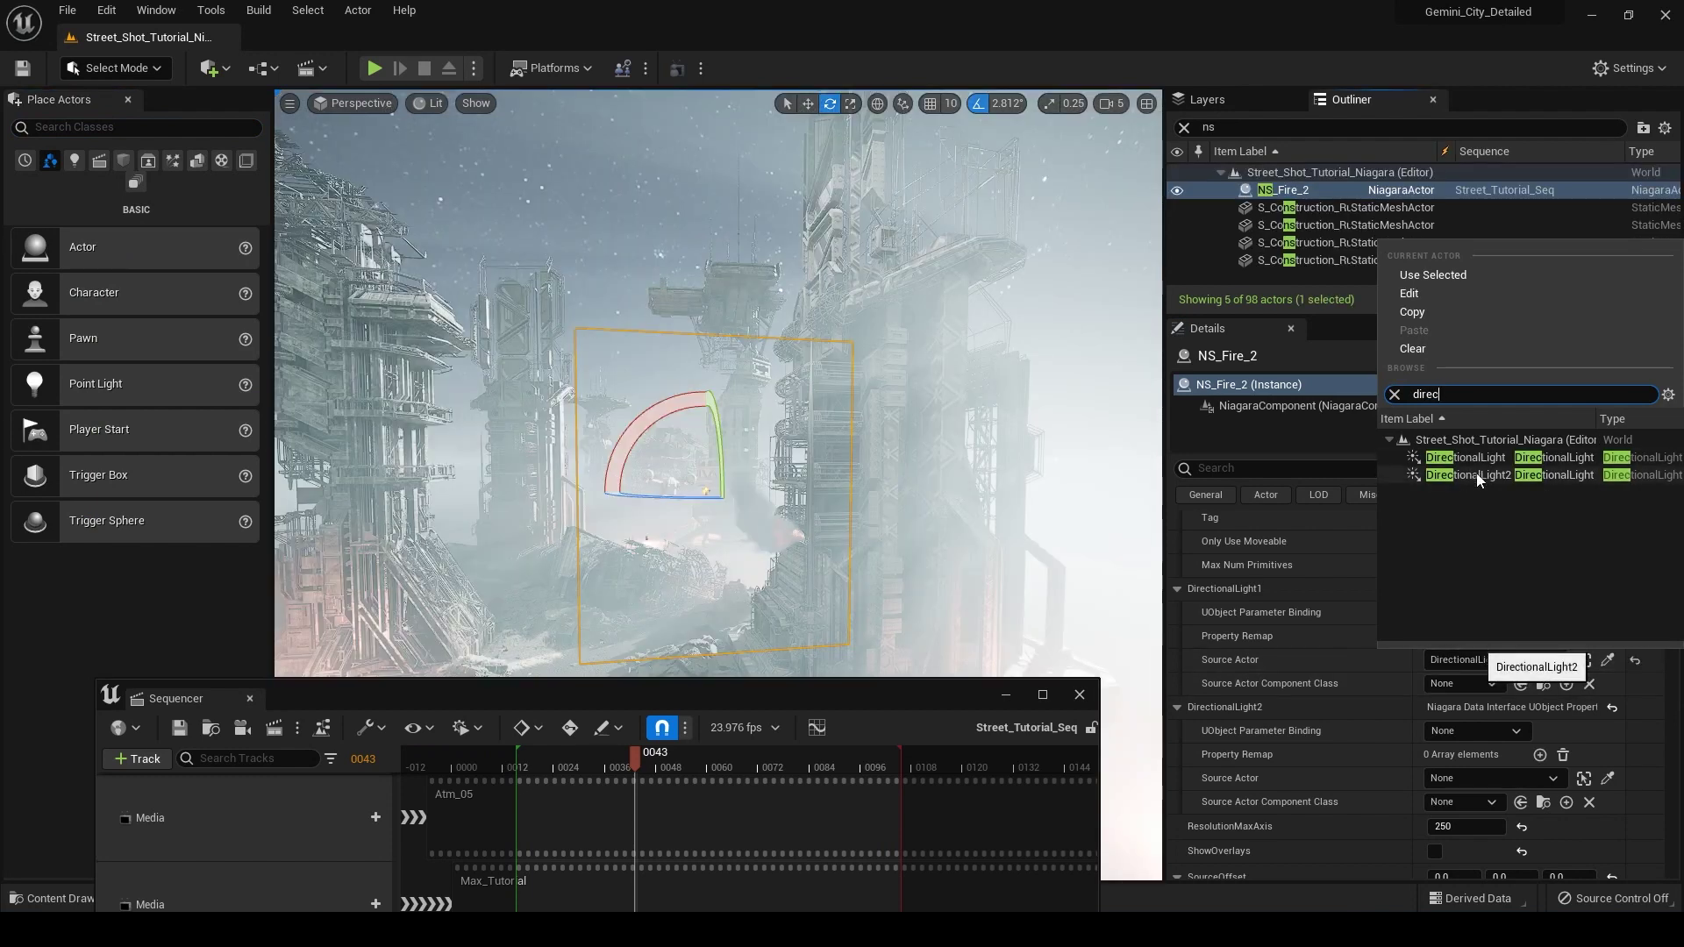
click(1475, 474)
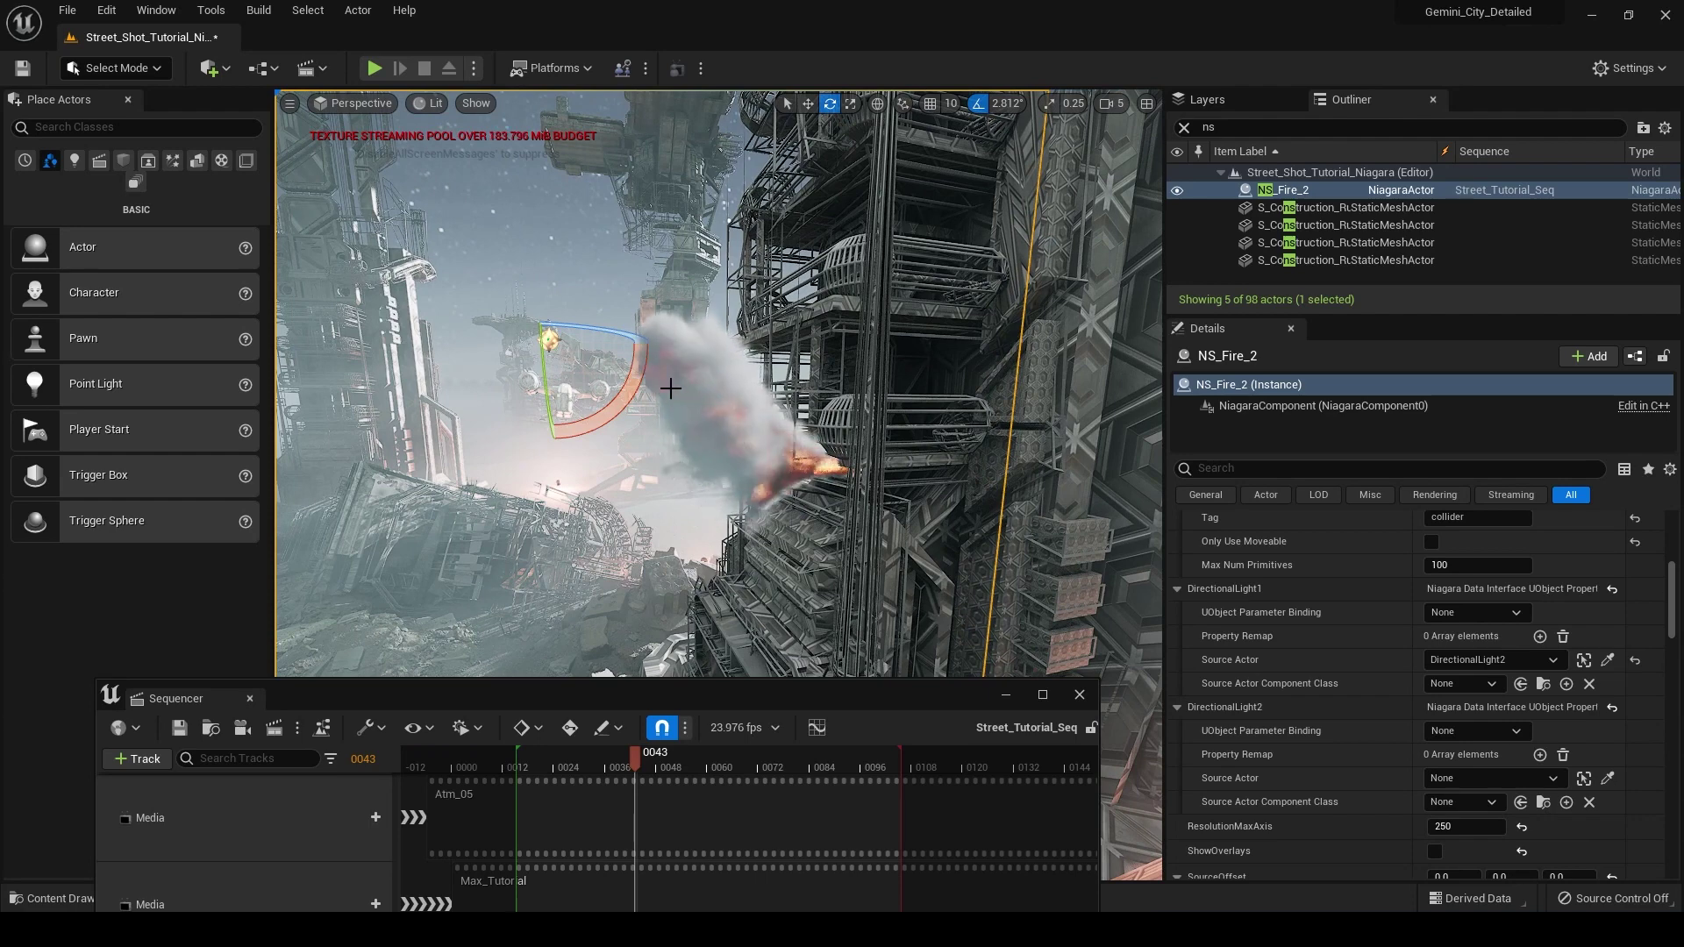
right_drag(747, 401, 784, 532)
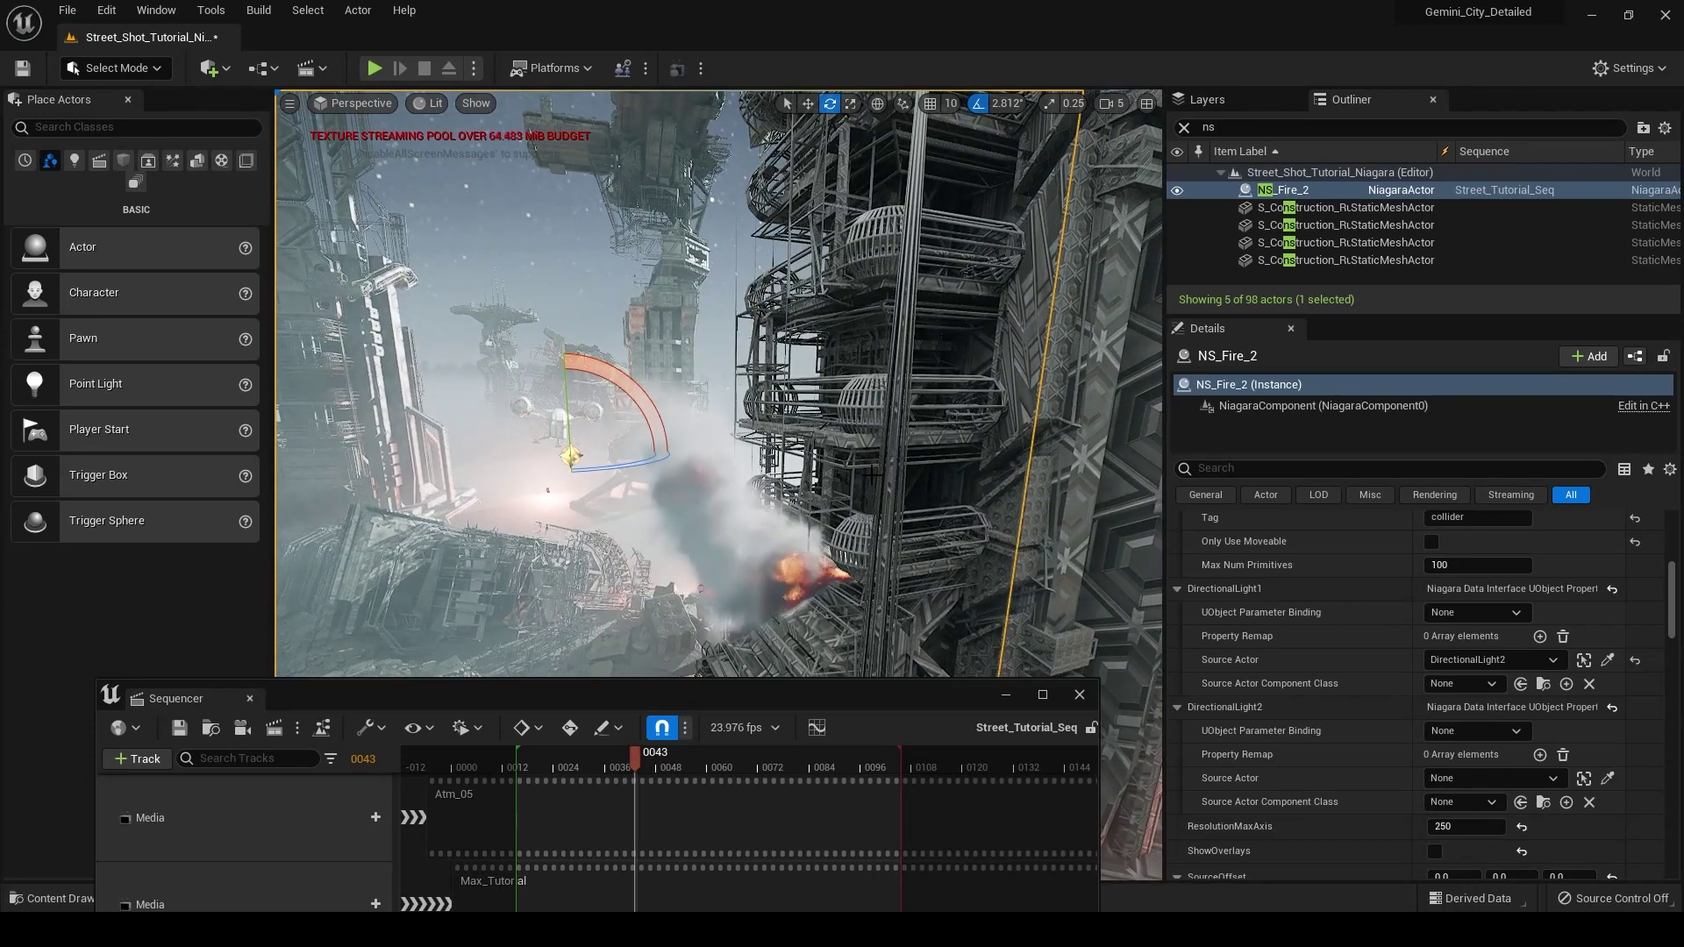
right_drag(784, 531, 811, 527)
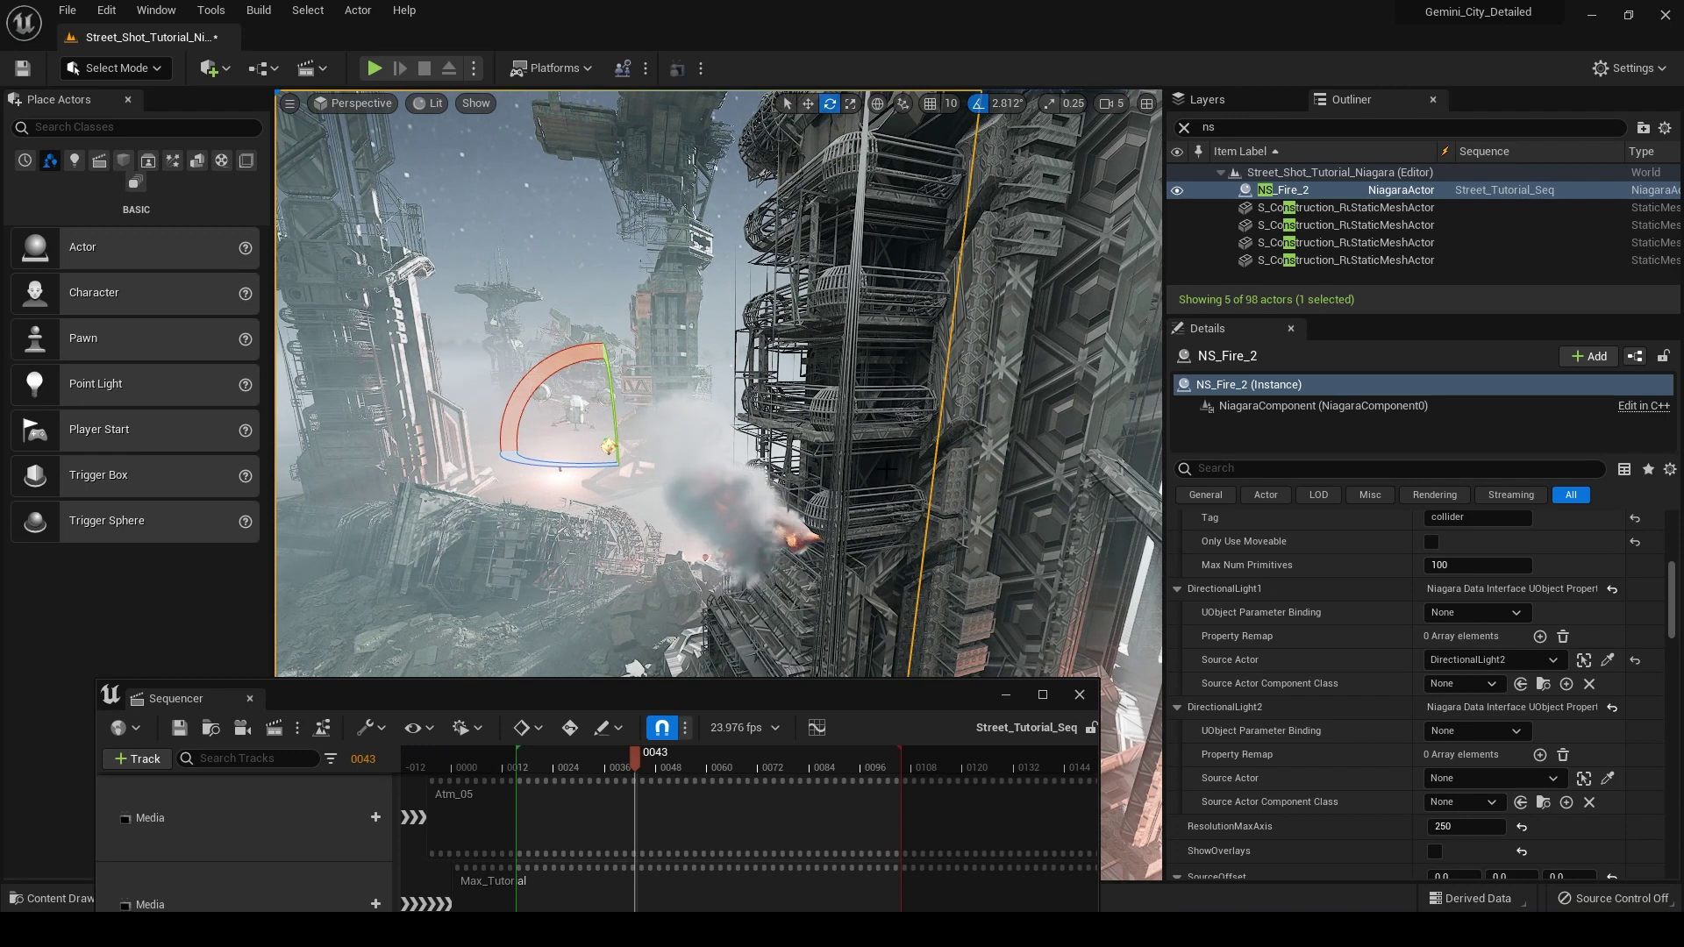
Place a new Directional Light in front of the tower near the fire and adjust its direction
click(110, 128)
text(direction)
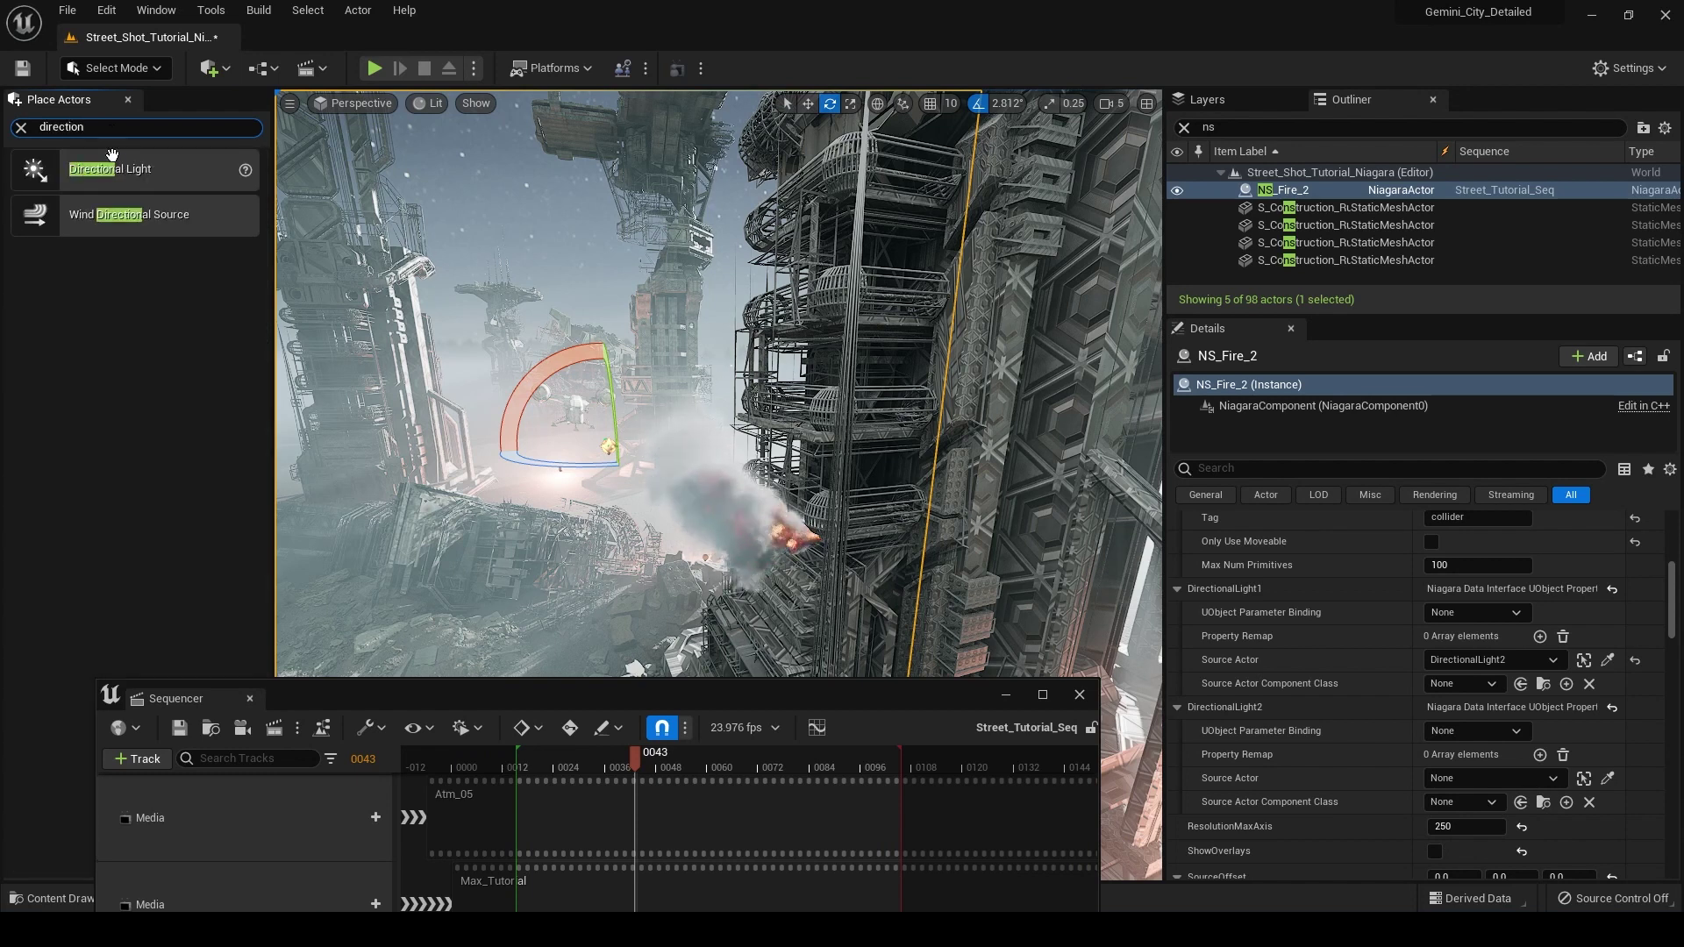
drag(114, 171, 838, 416)
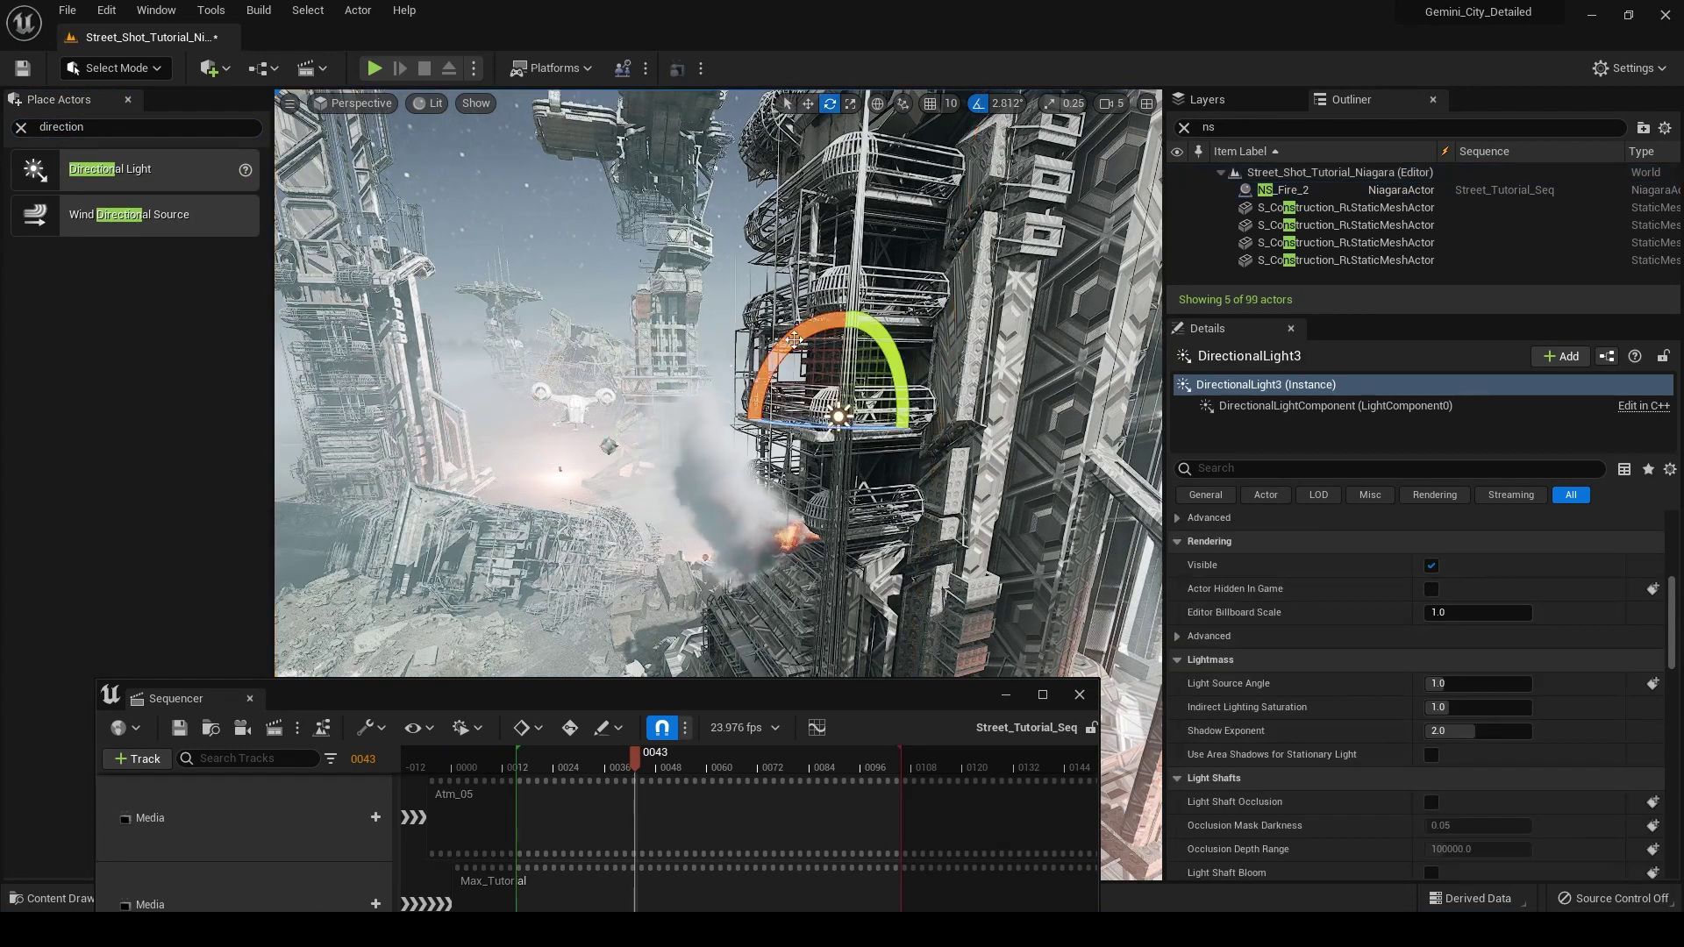
drag(837, 419, 752, 489)
drag(833, 428, 828, 431)
Replace the Source Actor of NS_Fire_2's DirectionalLight1 parameter with DirectionalLight3
click(1296, 190)
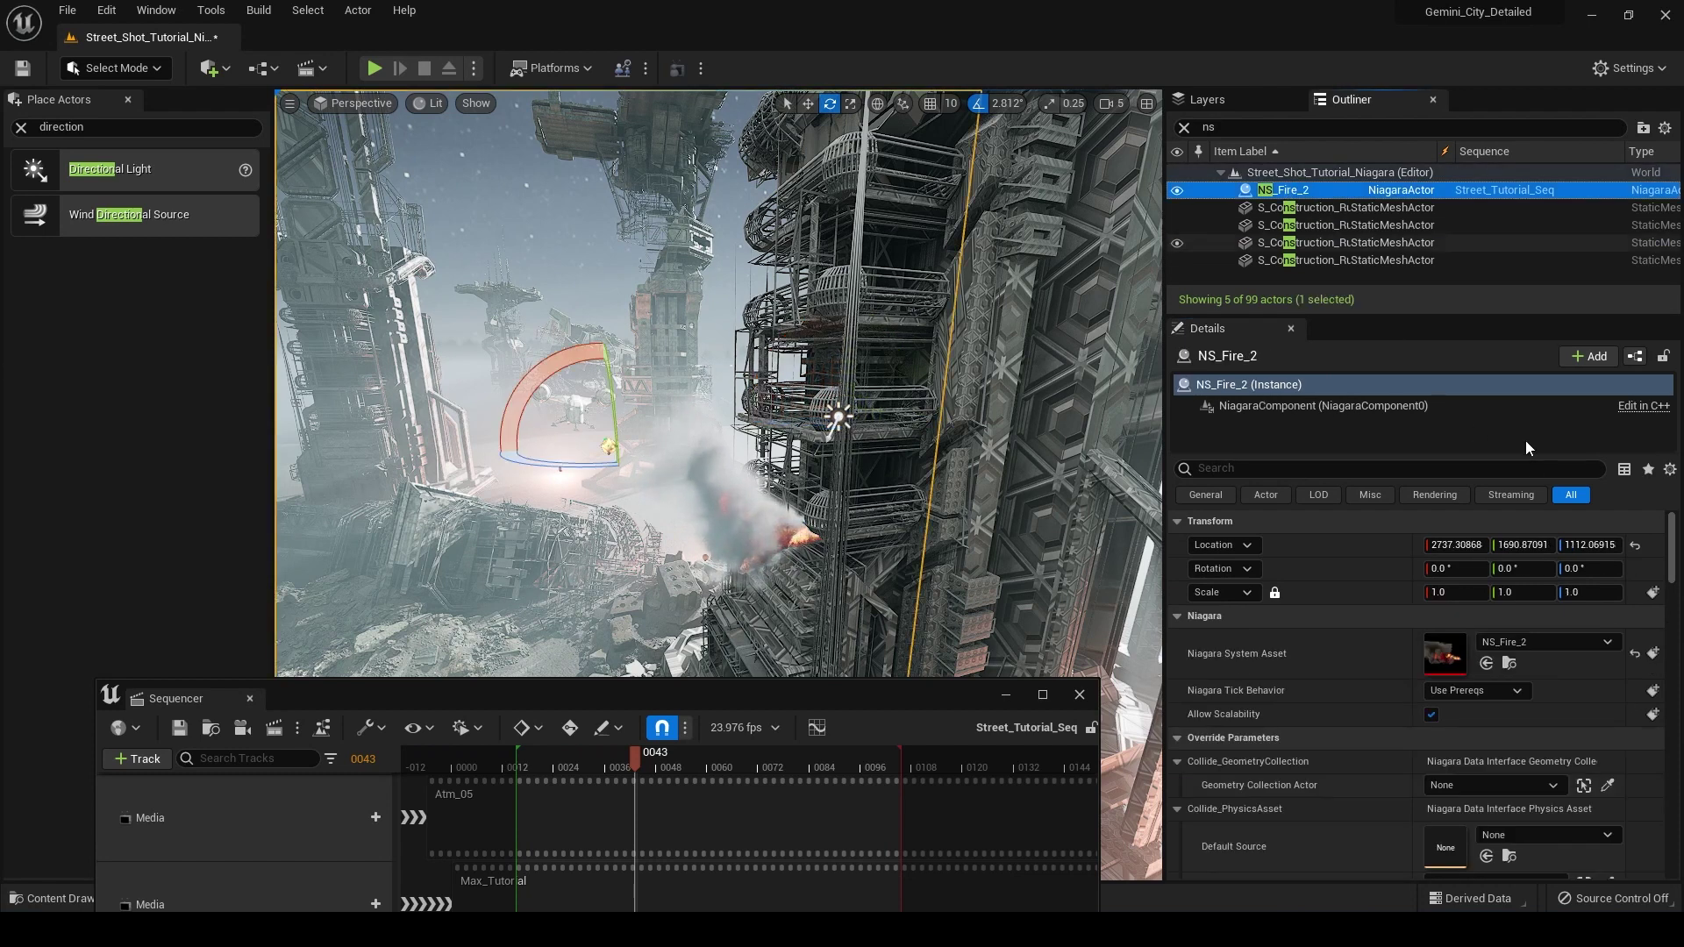
drag(1671, 548, 1680, 600)
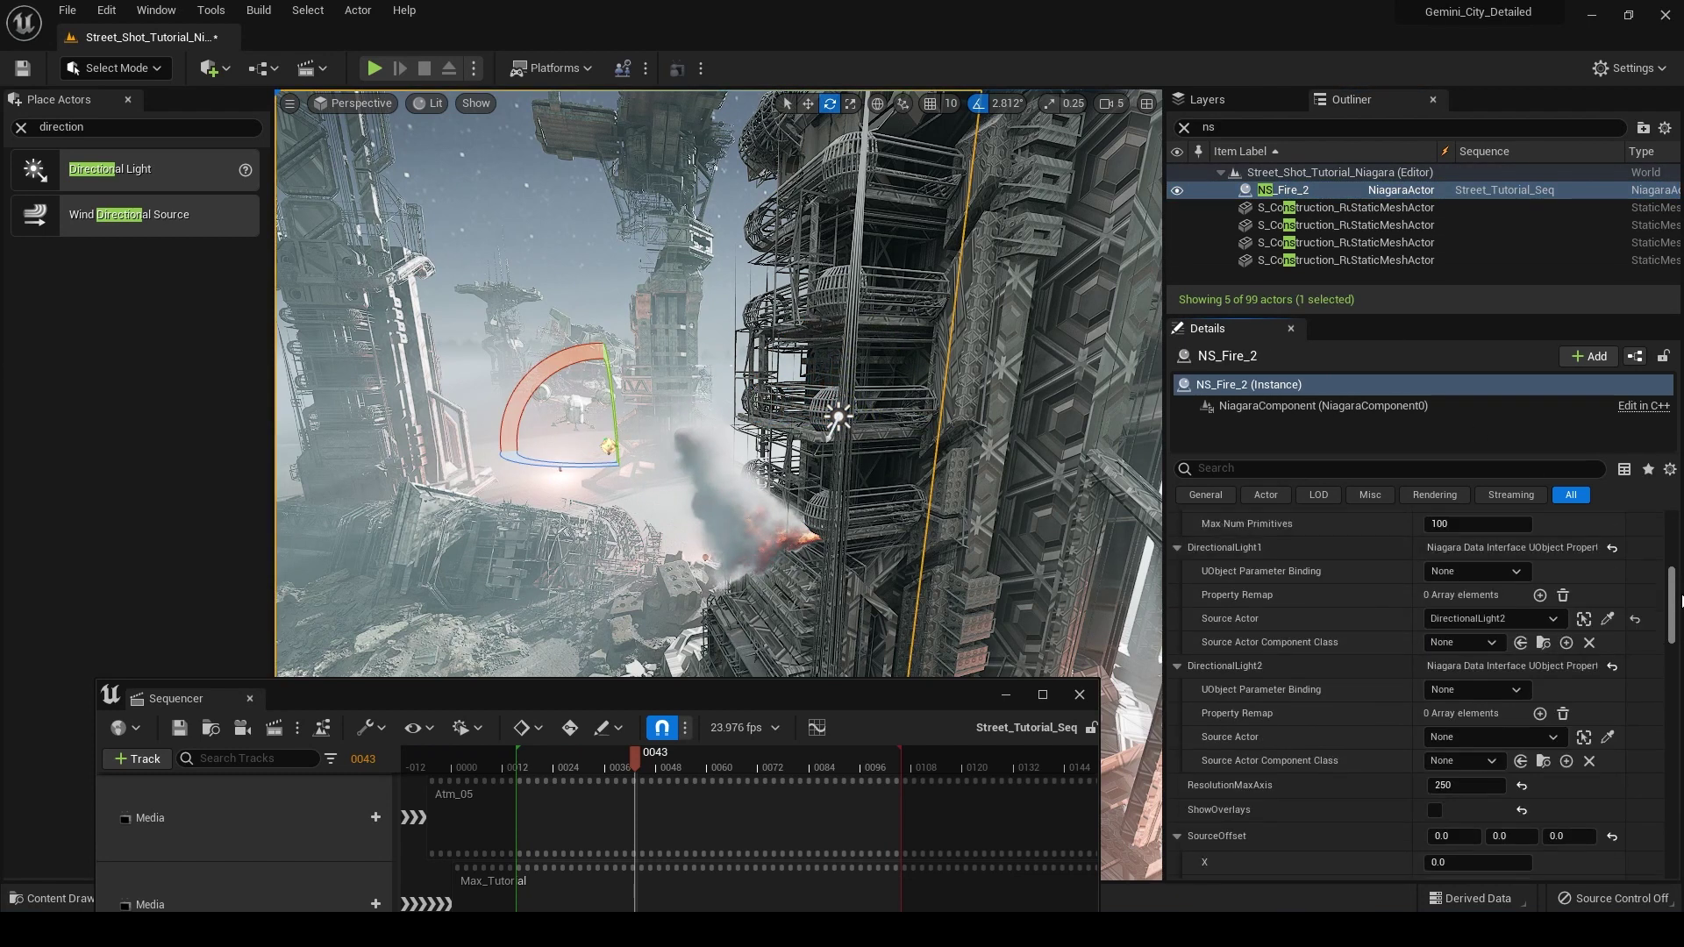
click(1635, 619)
click(1501, 619)
text(direct)
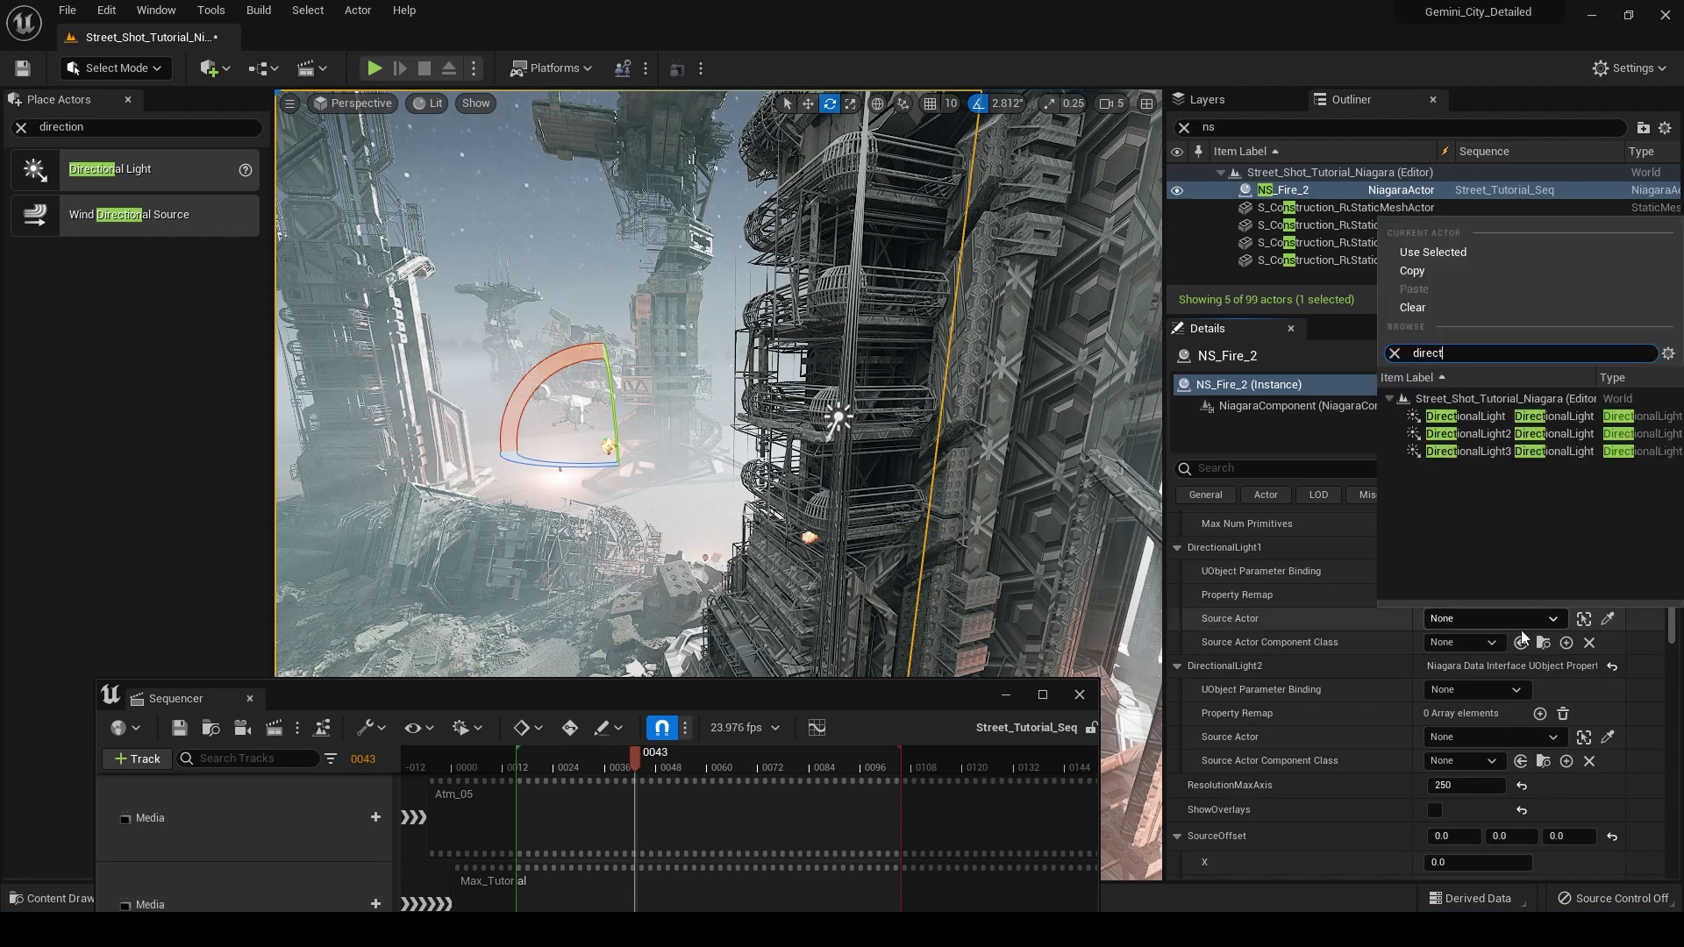
click(1493, 450)
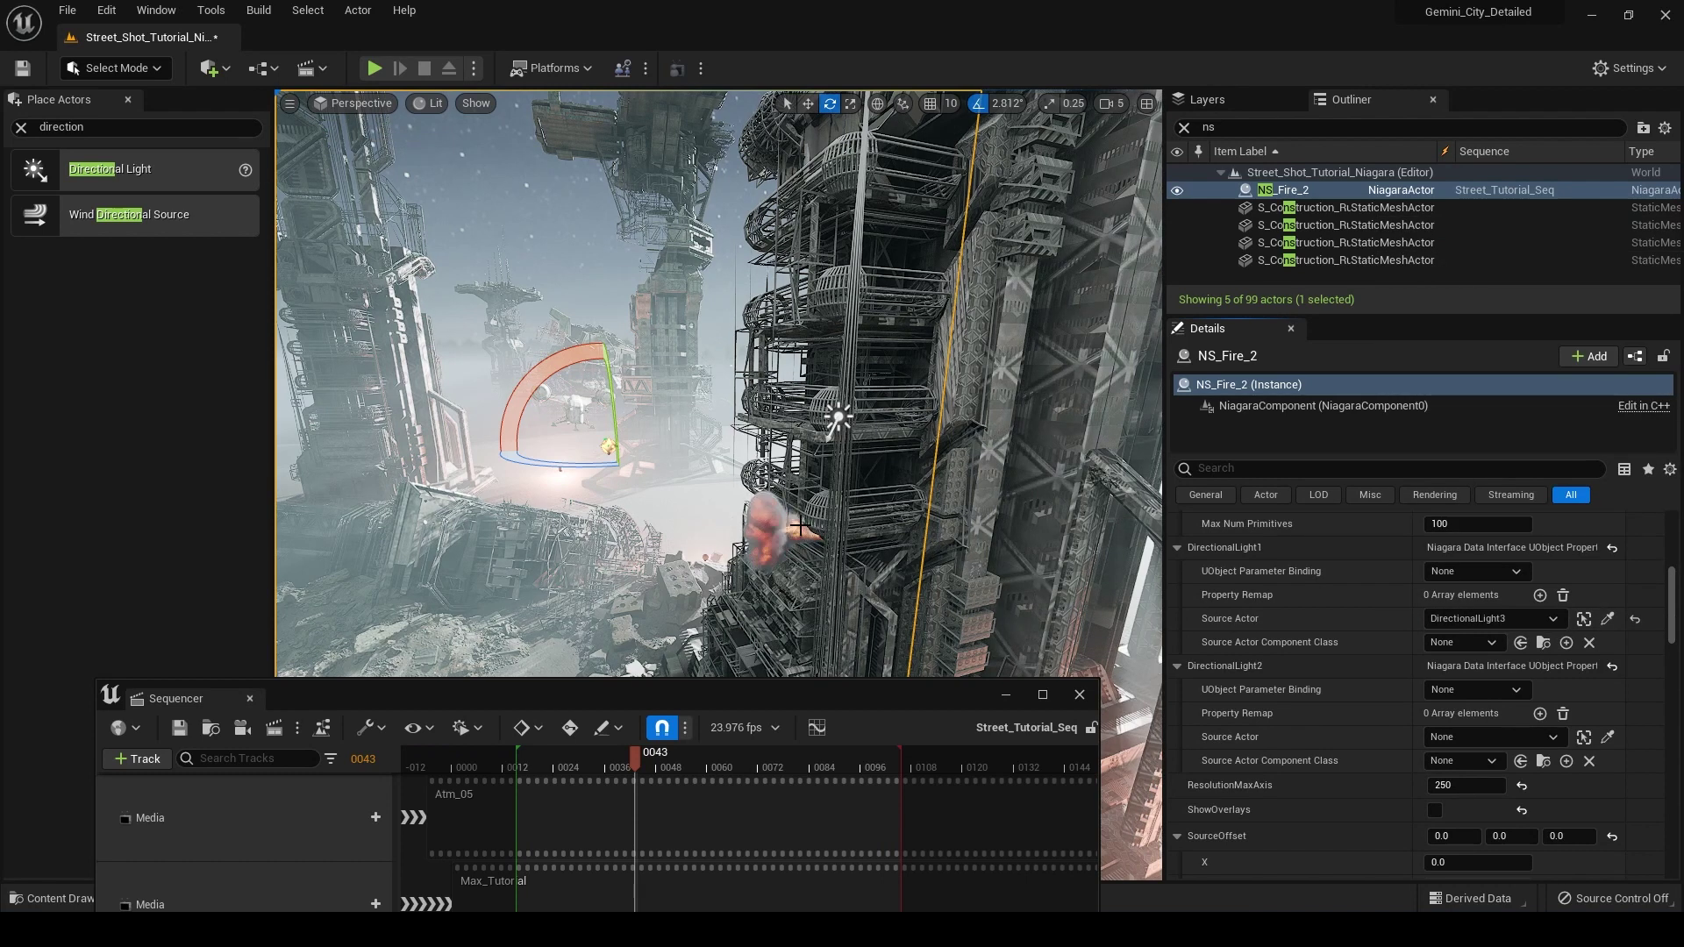
Rotate DirectionalLight3 to about 59.5°, -34.9°, -182° to change how it lights the smoke
click(837, 416)
drag(837, 416, 840, 419)
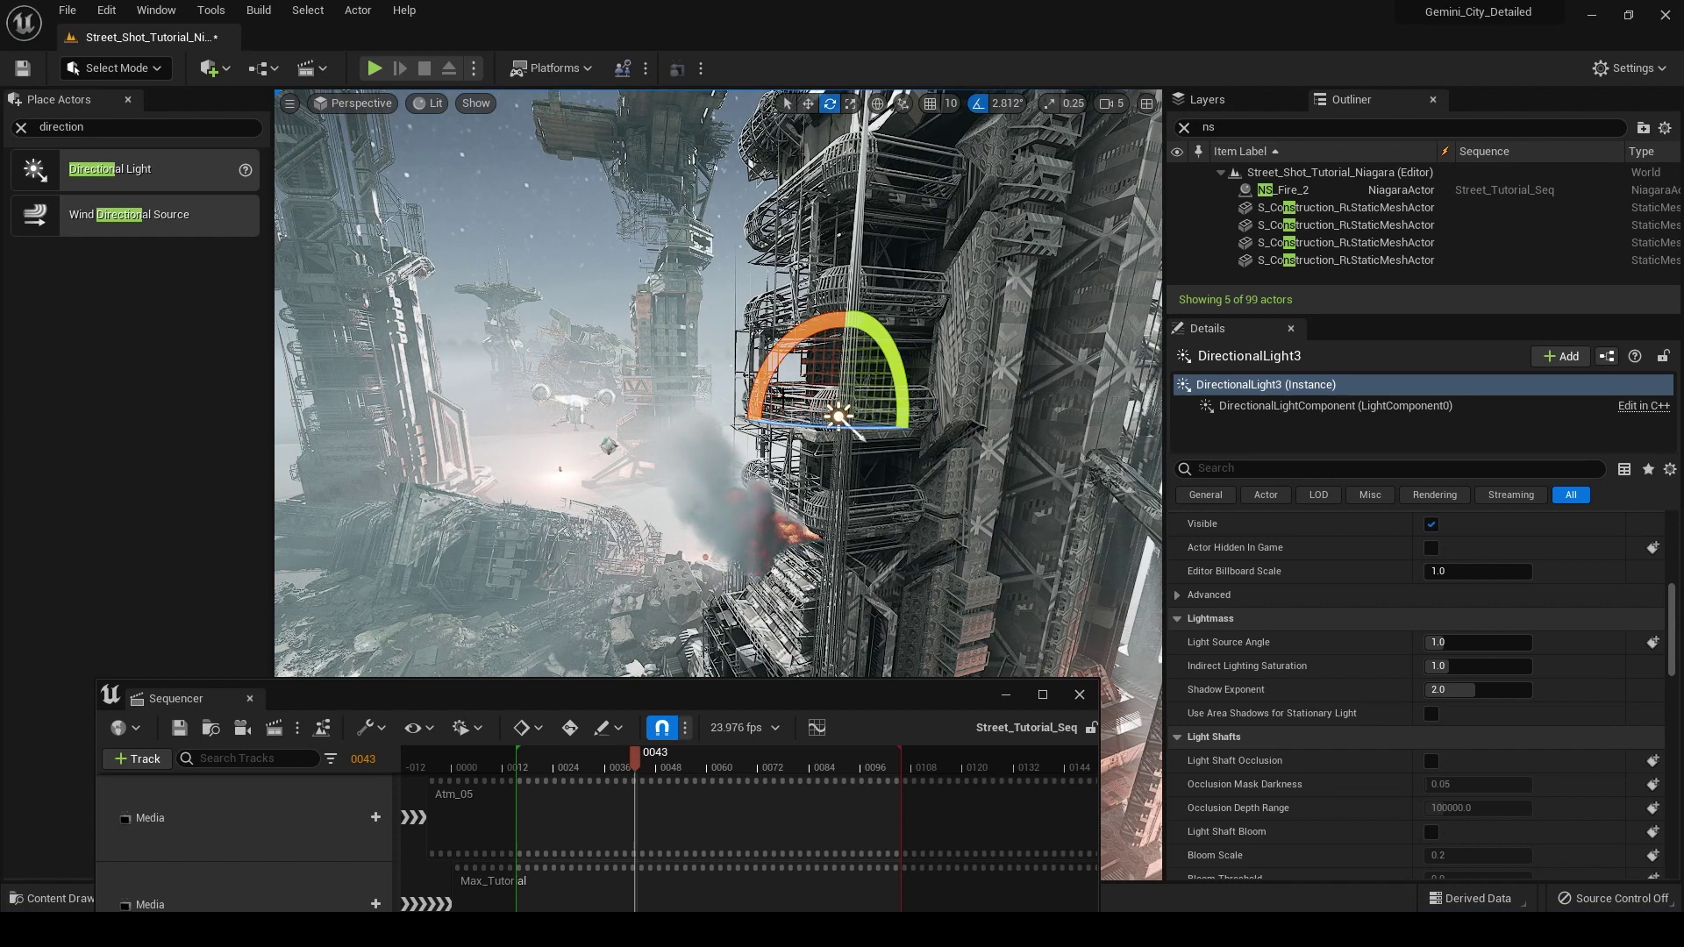
drag(840, 418, 840, 419)
Turn off Visible and enable Actor Hidden In Game in DirectionalLight3's rendering settings
click(1183, 127)
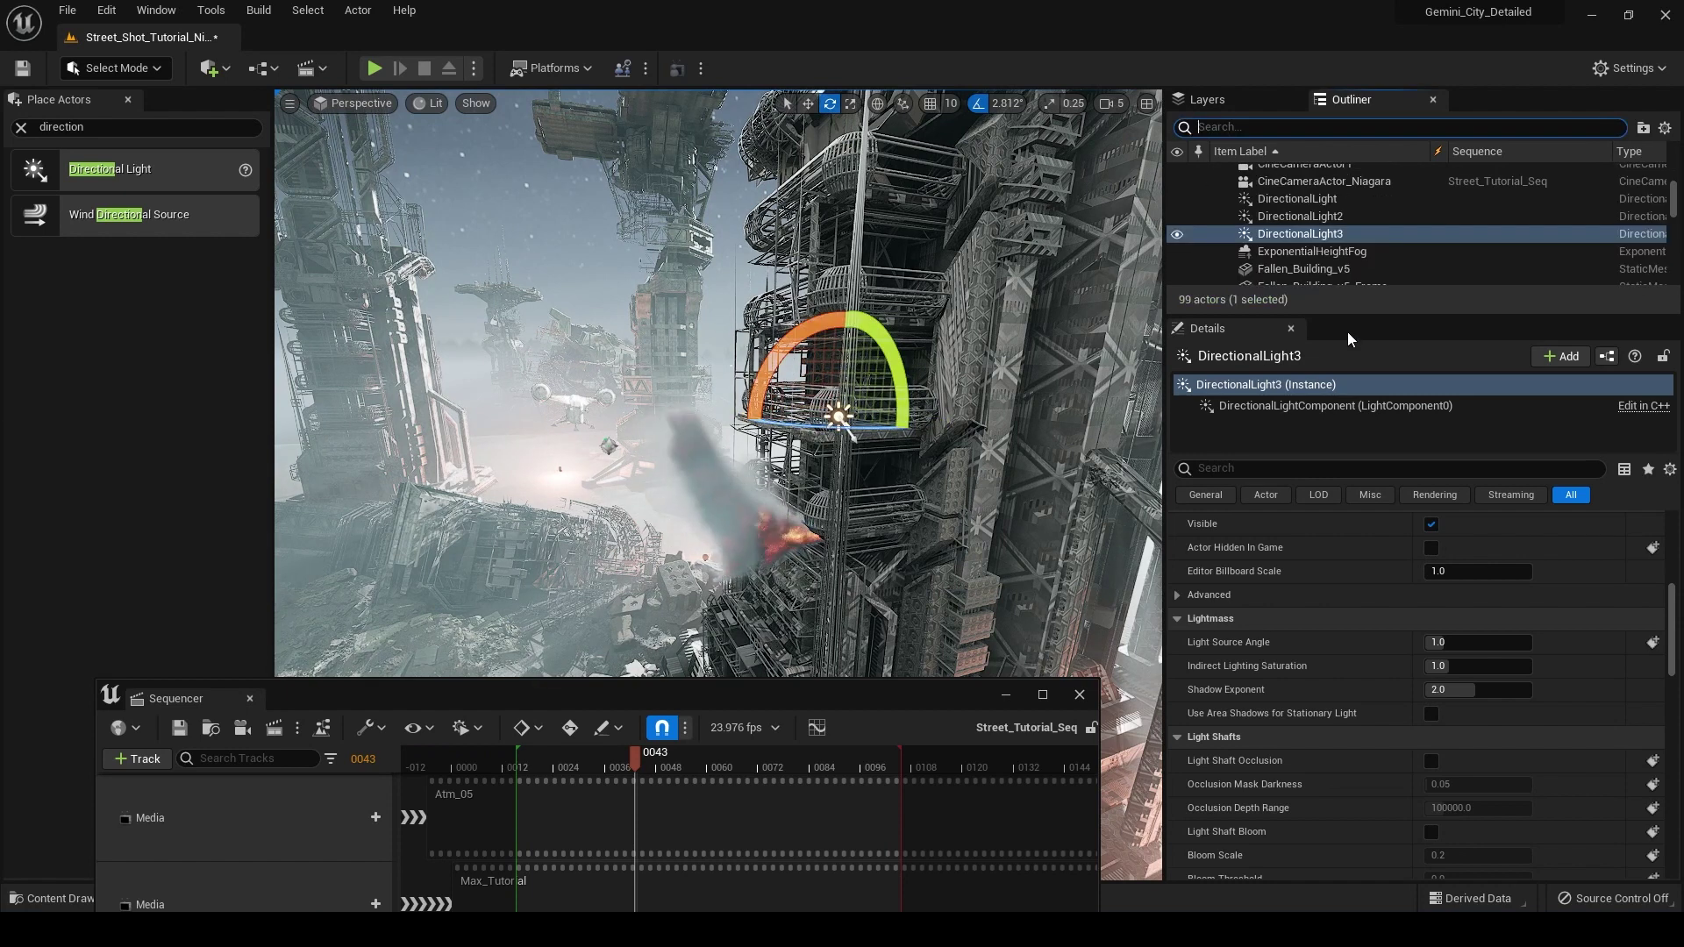
drag(1673, 626, 1672, 556)
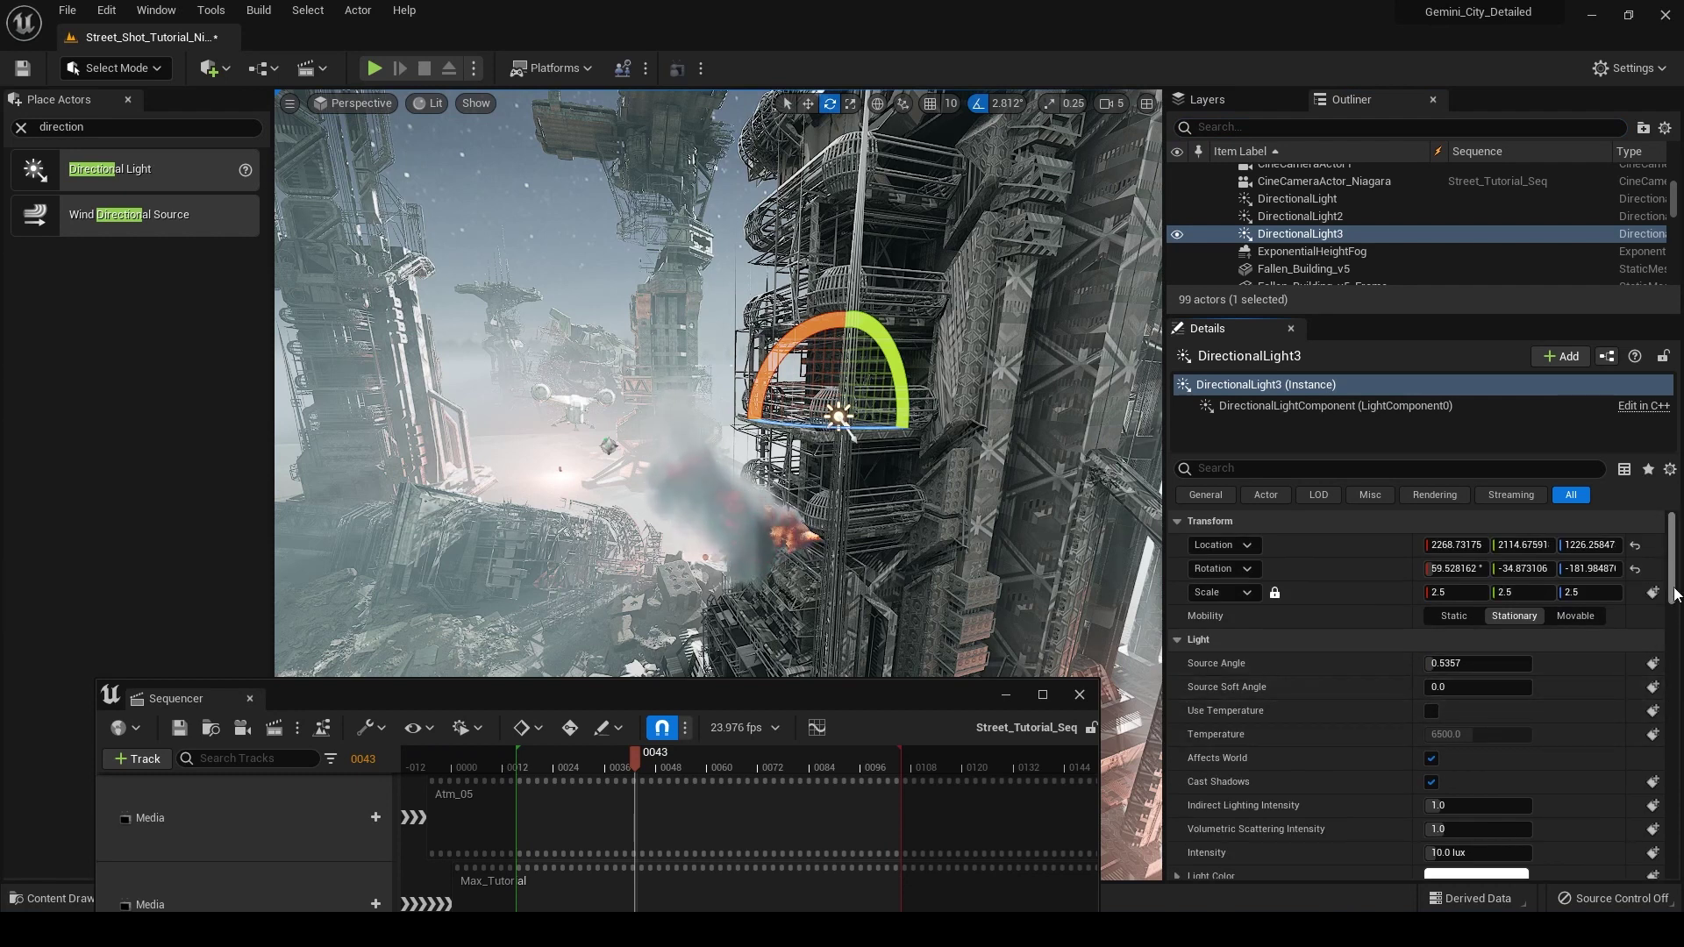
click(1289, 468)
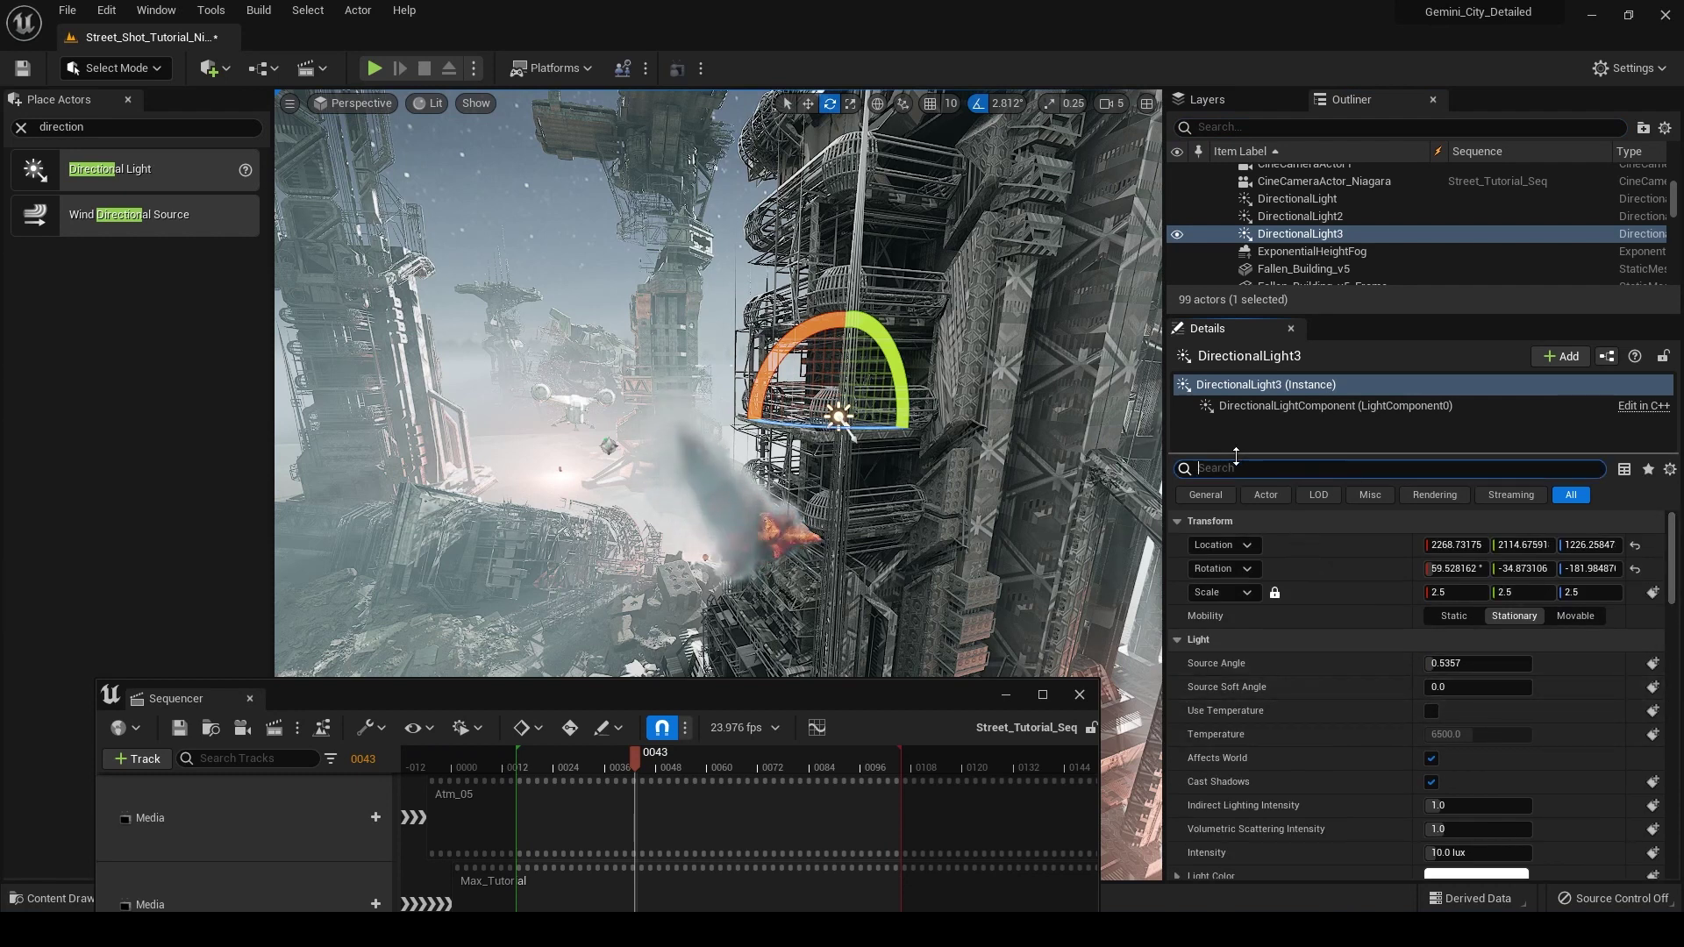
text(rend)
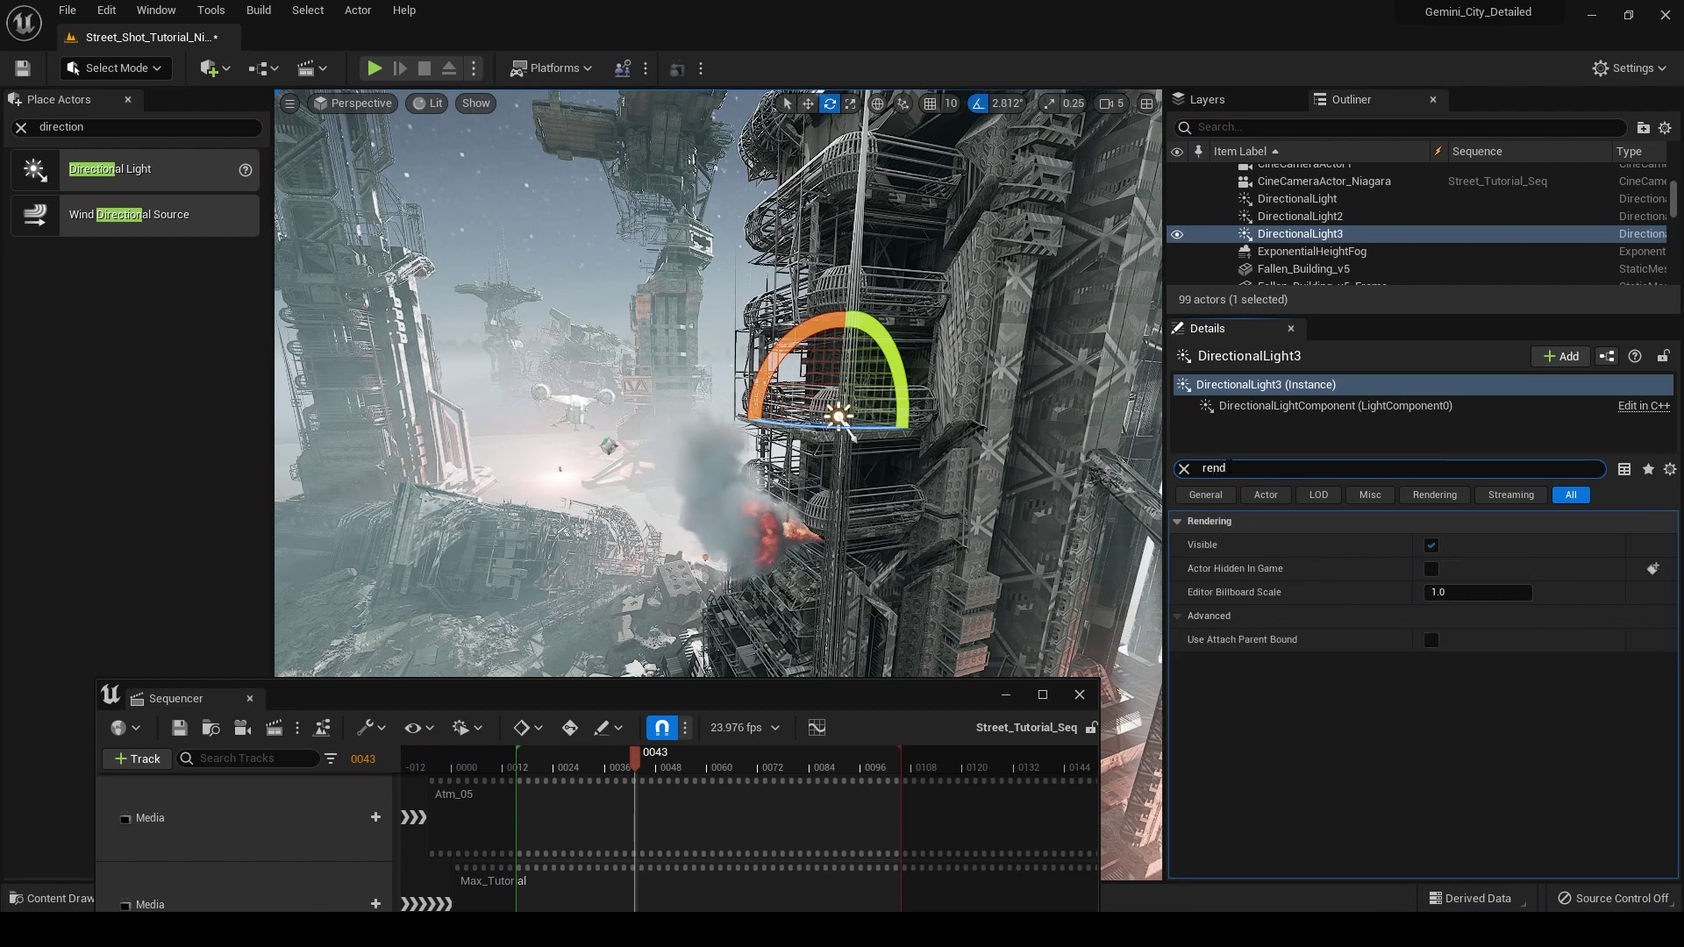
click(1432, 545)
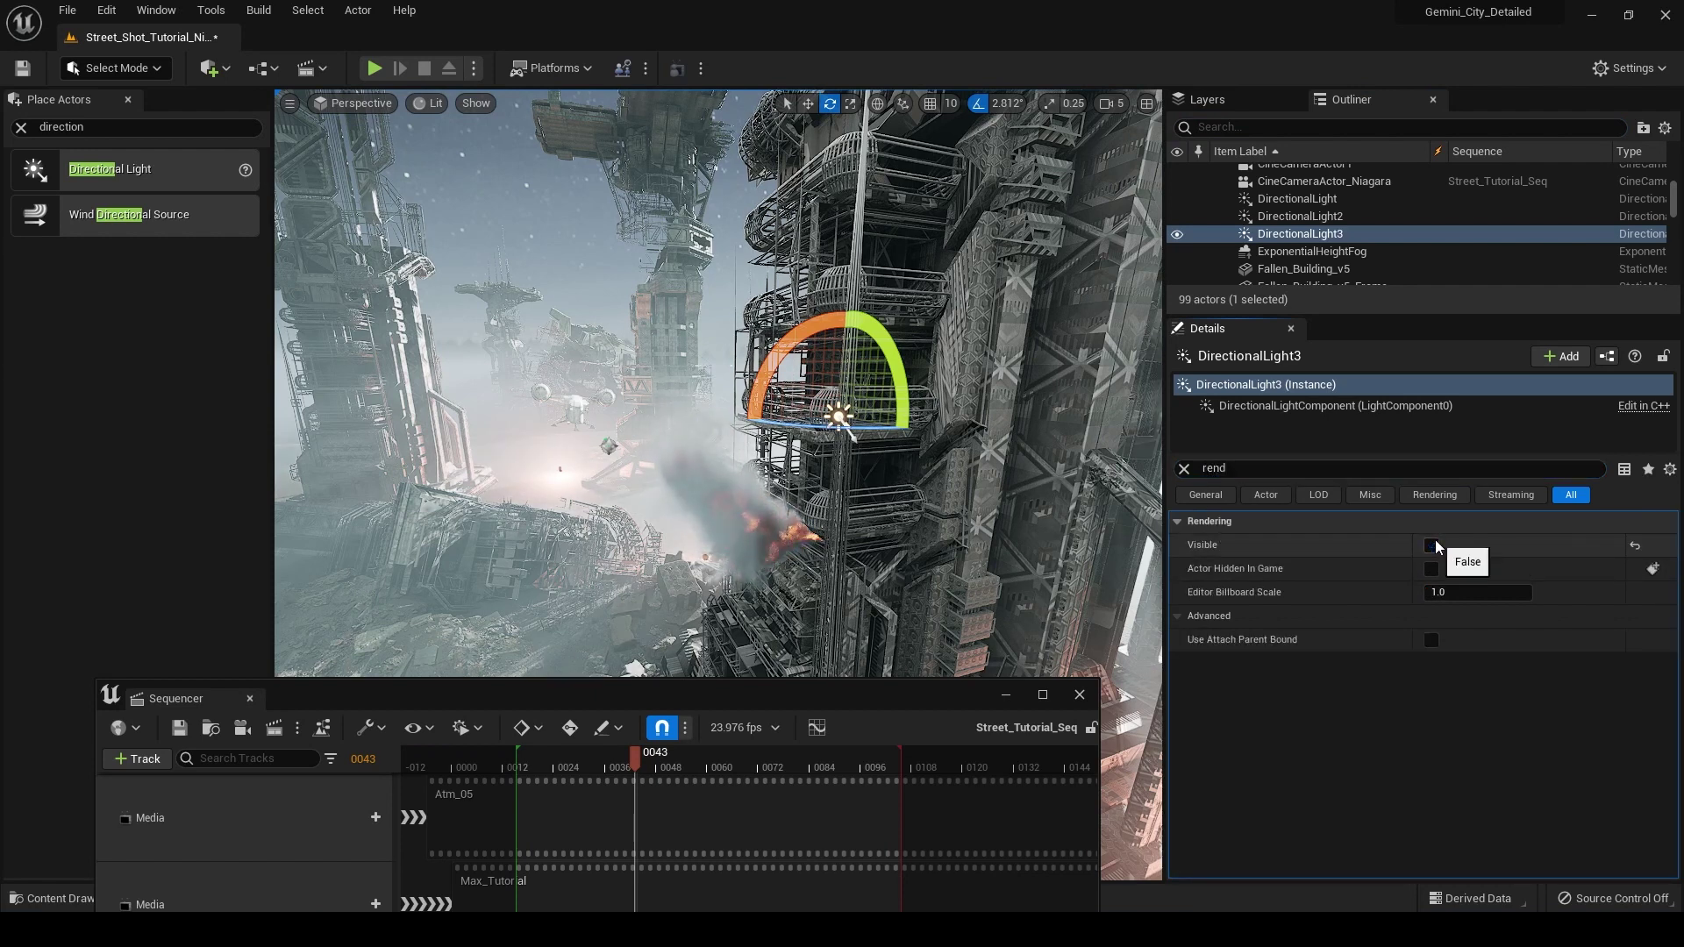
click(1432, 570)
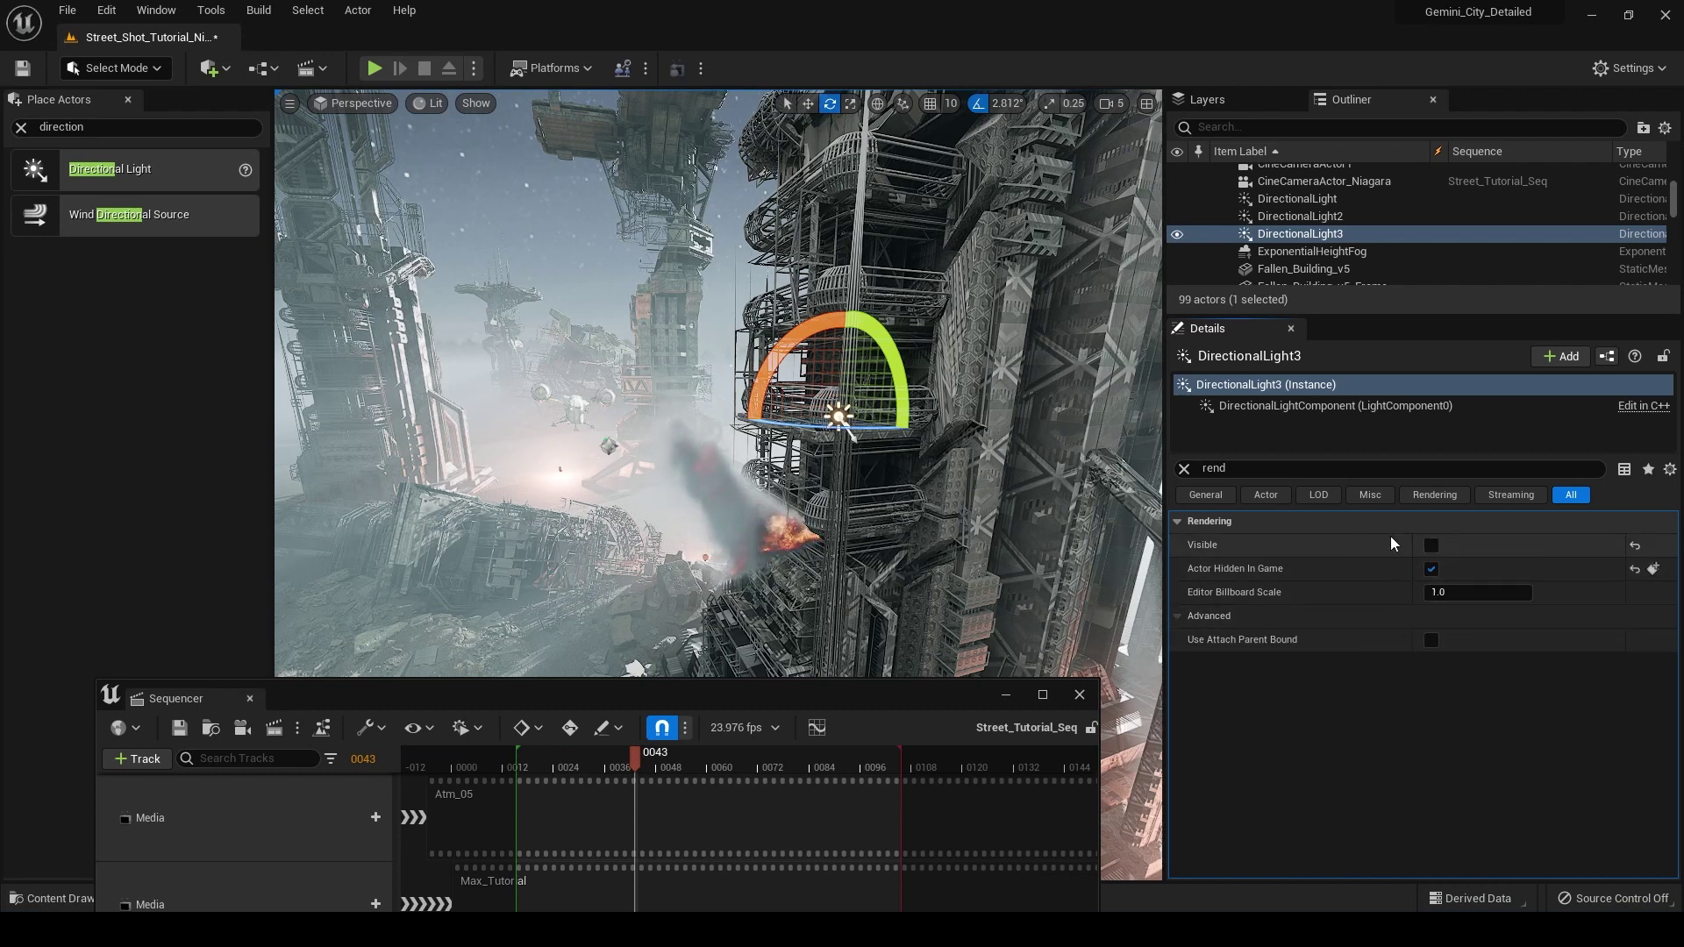
text(d)
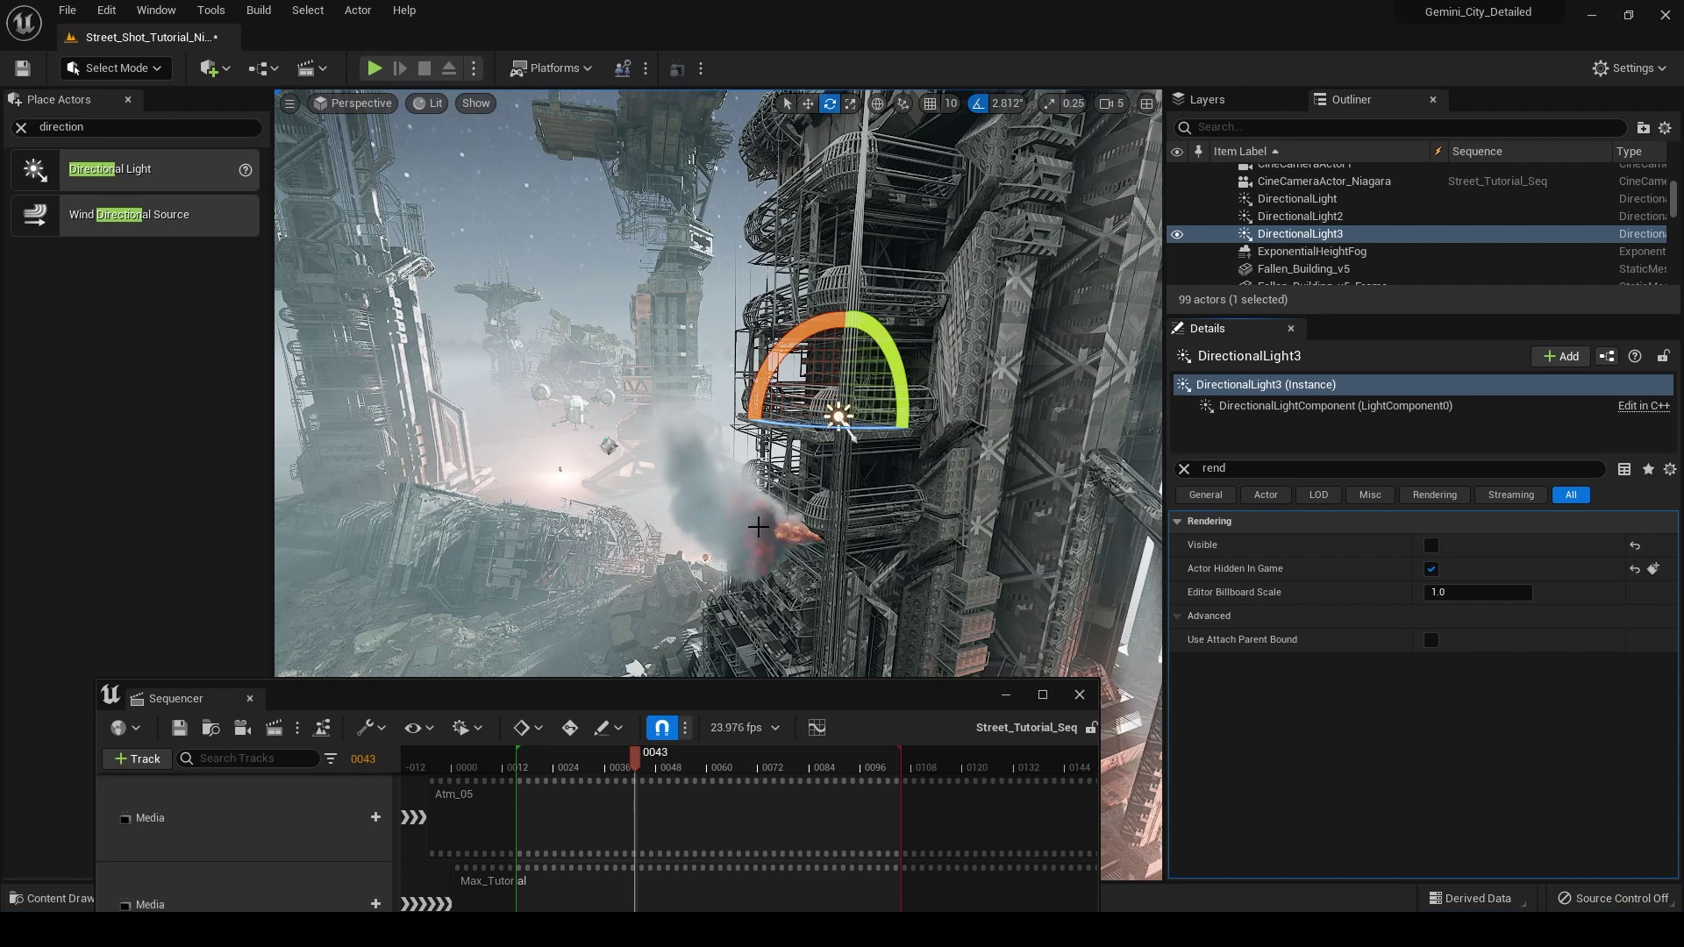
click(1184, 468)
Rotate DirectionalLight3 to about -162.3° around Z, and review NS_Fire_2's directional light source parameters
drag(837, 423, 960, 472)
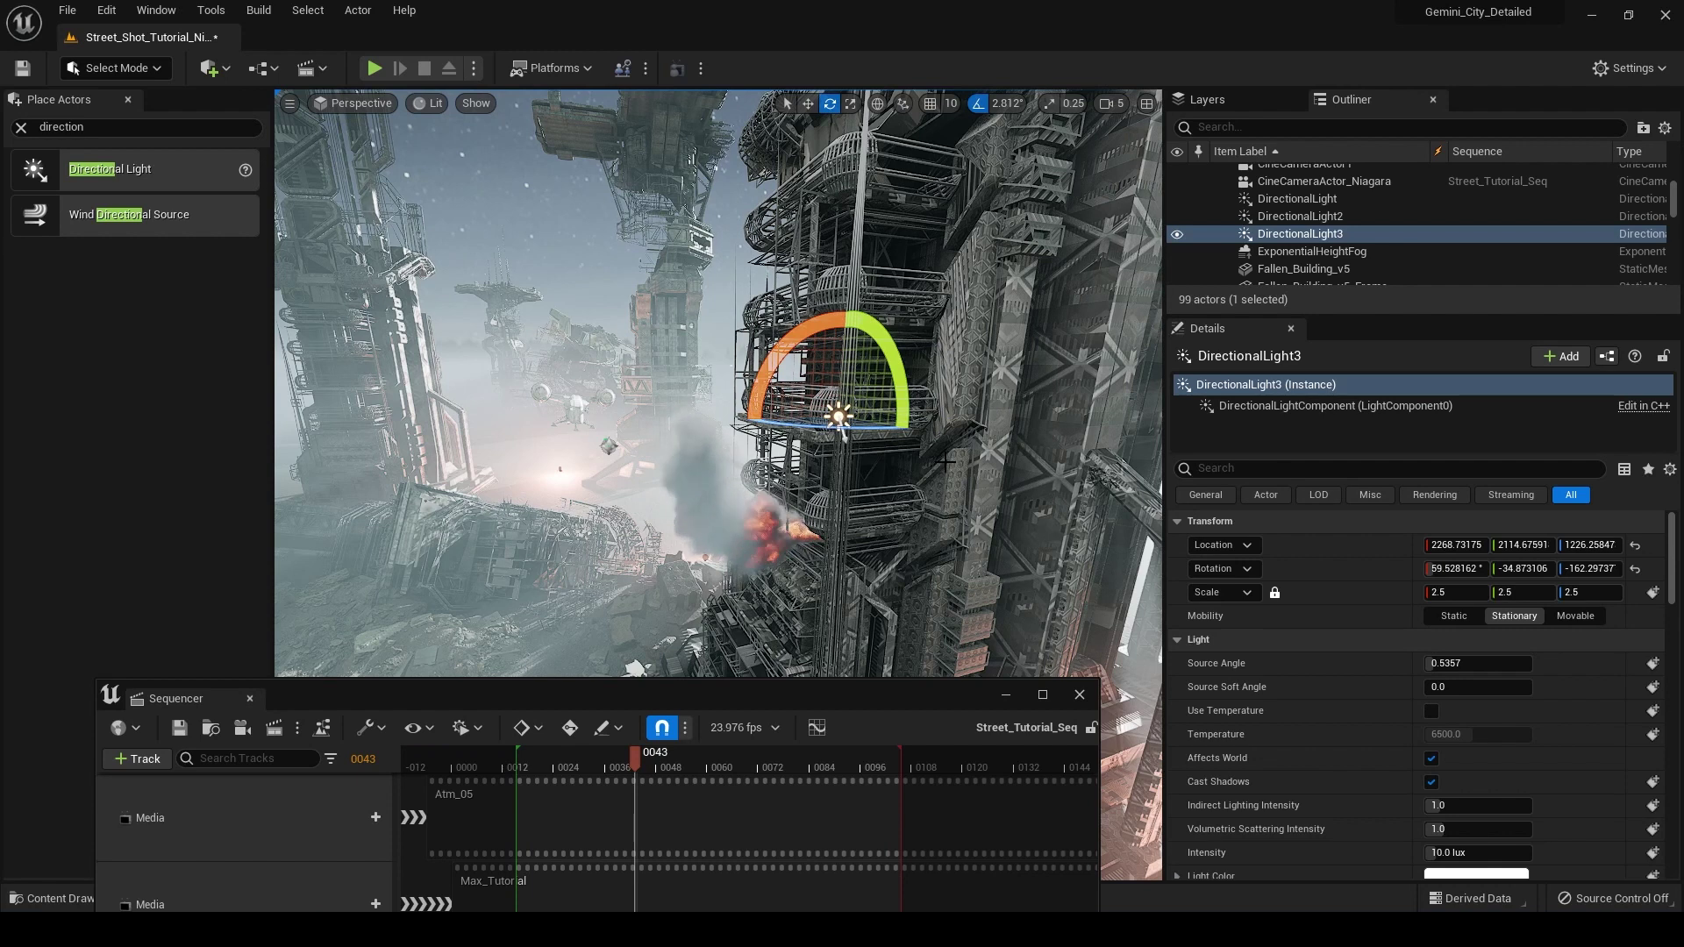
click(608, 446)
scroll(1490, 666, down, 5)
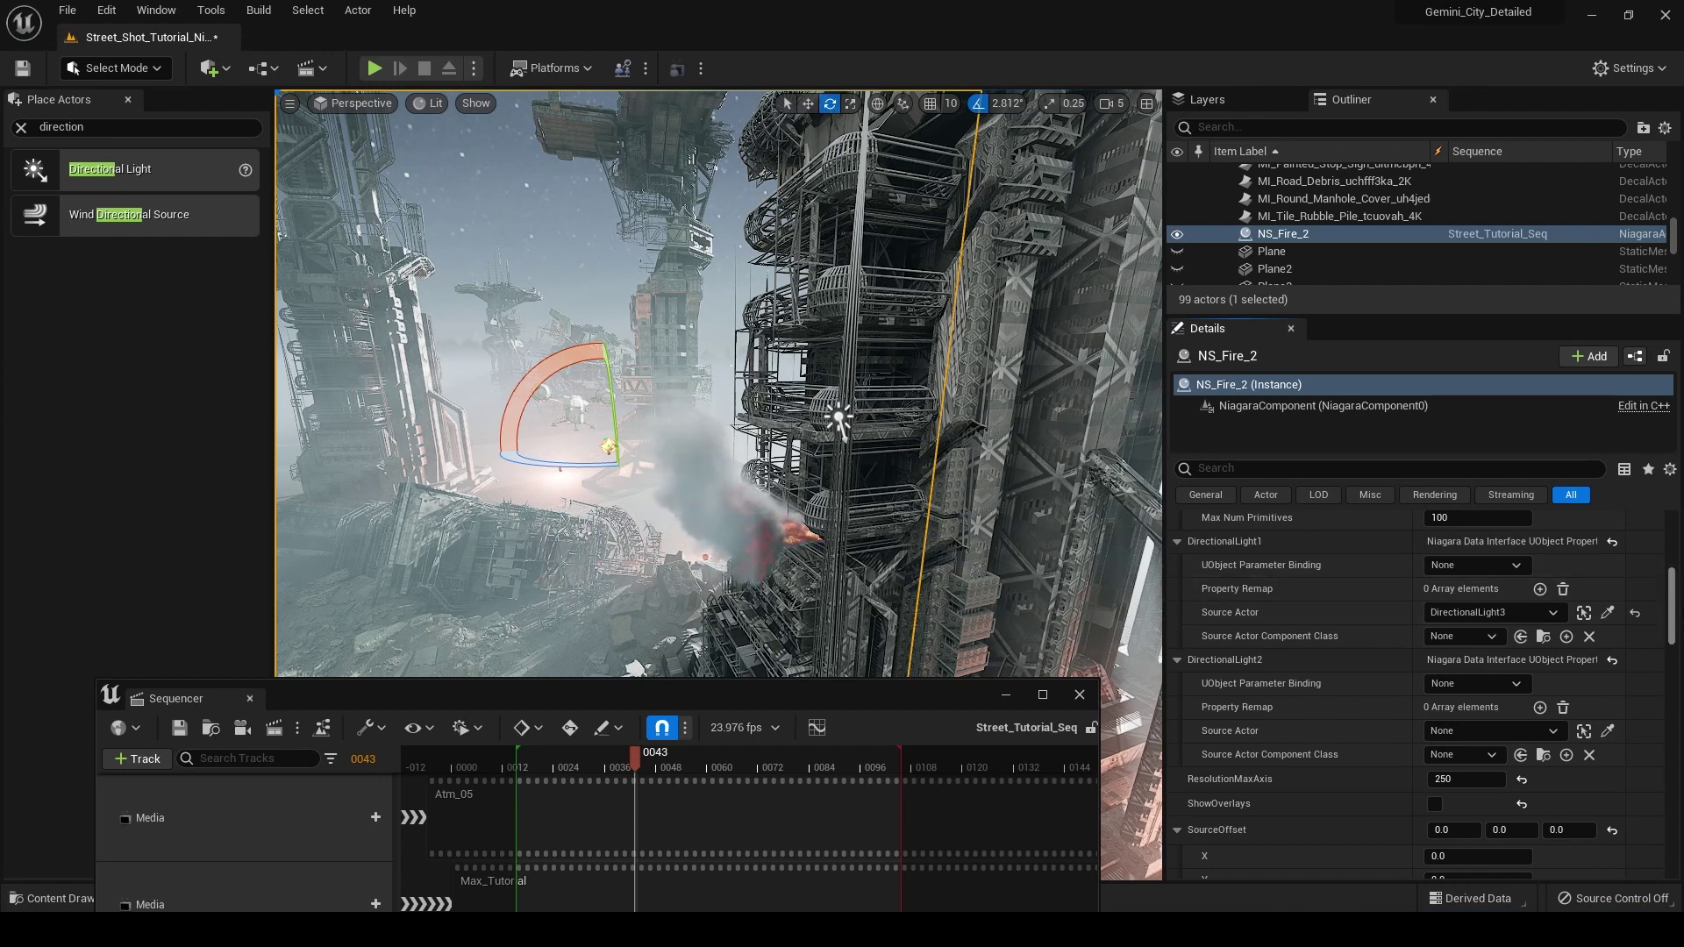
scroll(1675, 608, down, 1)
scroll(1675, 609, up, 1)
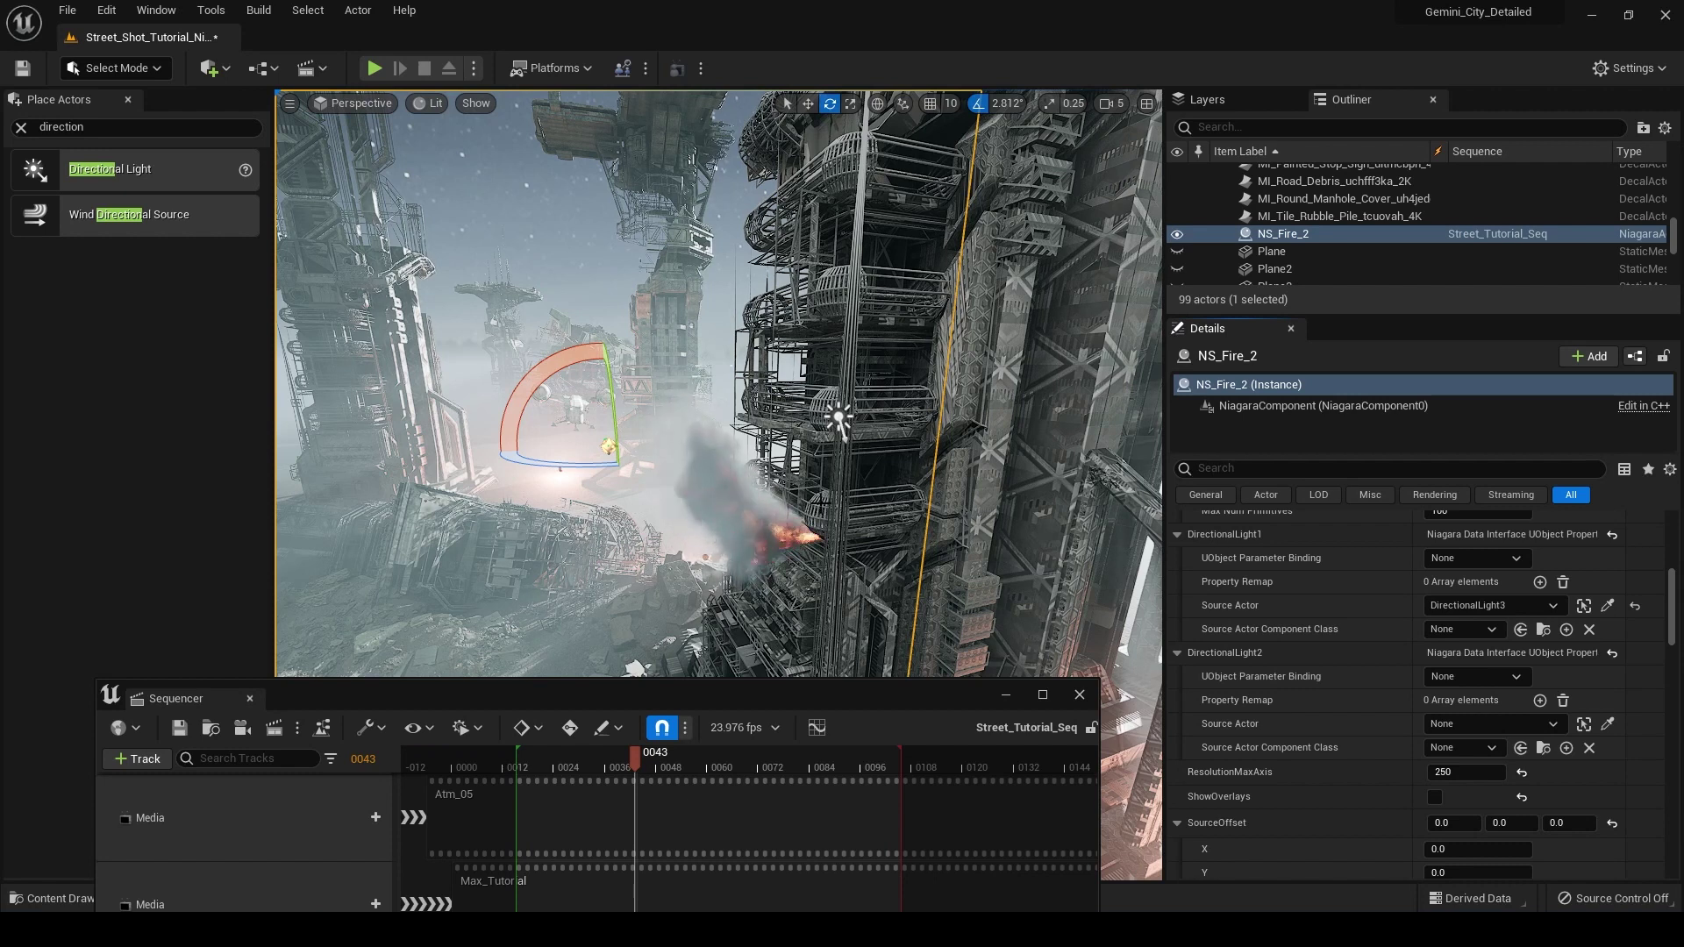
Look through CineCameraActor_Niagara and lower DirectionalLight3's intensity to about 2.42 lux
click(355, 103)
click(394, 315)
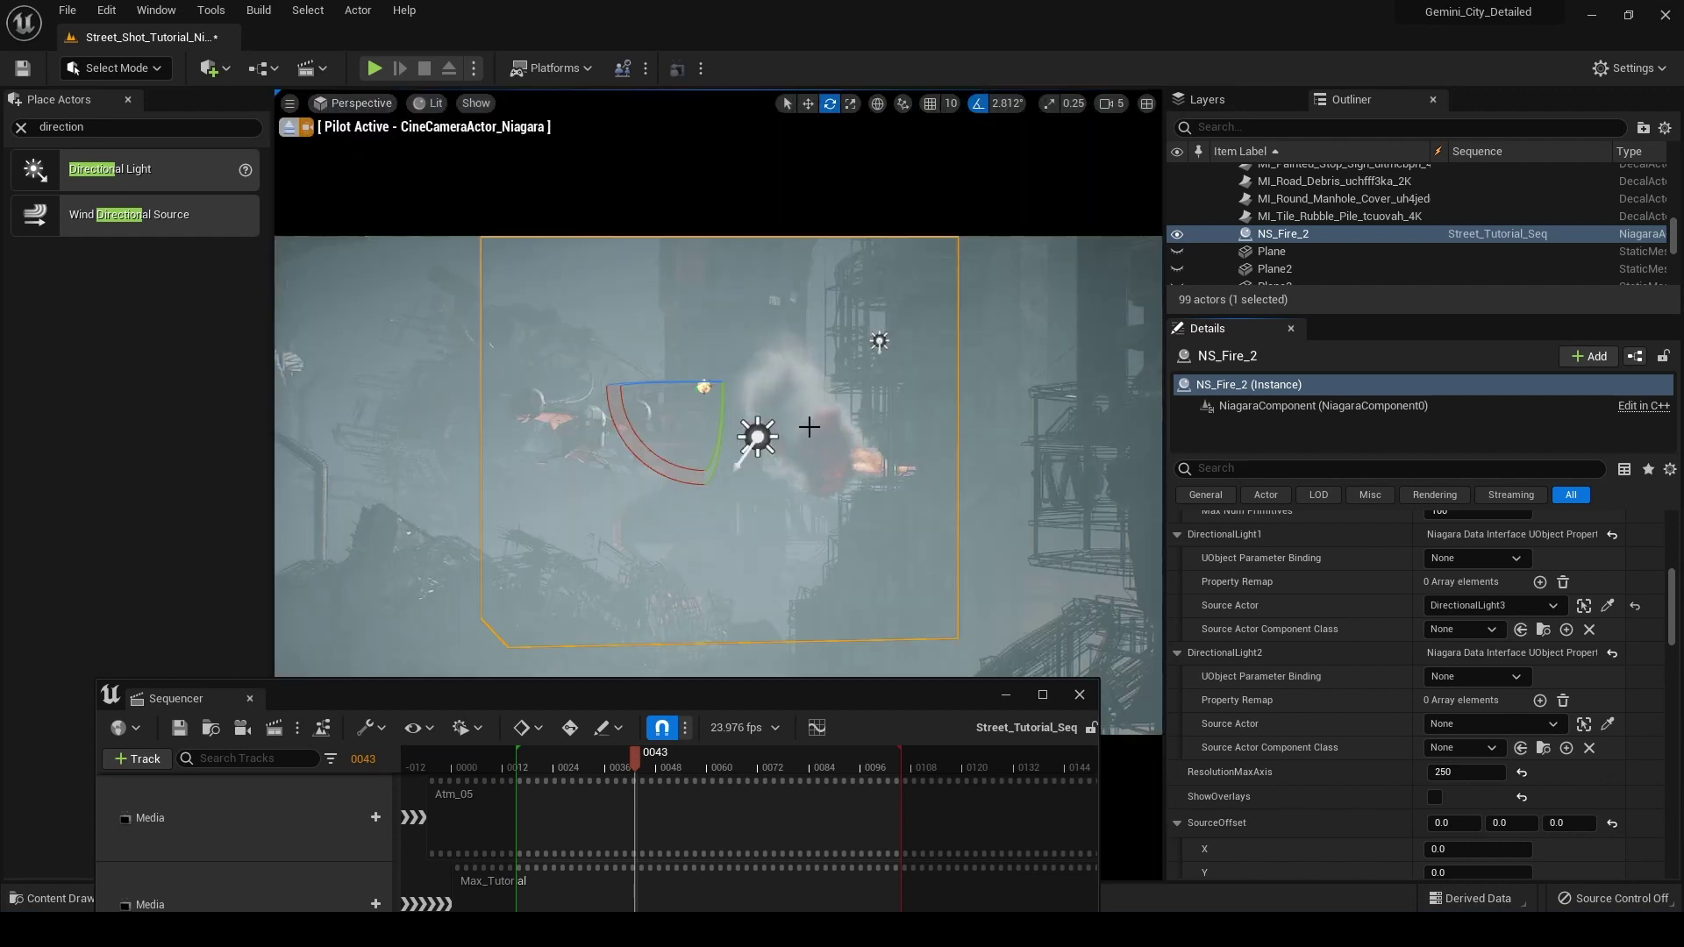
click(1263, 127)
text(direct)
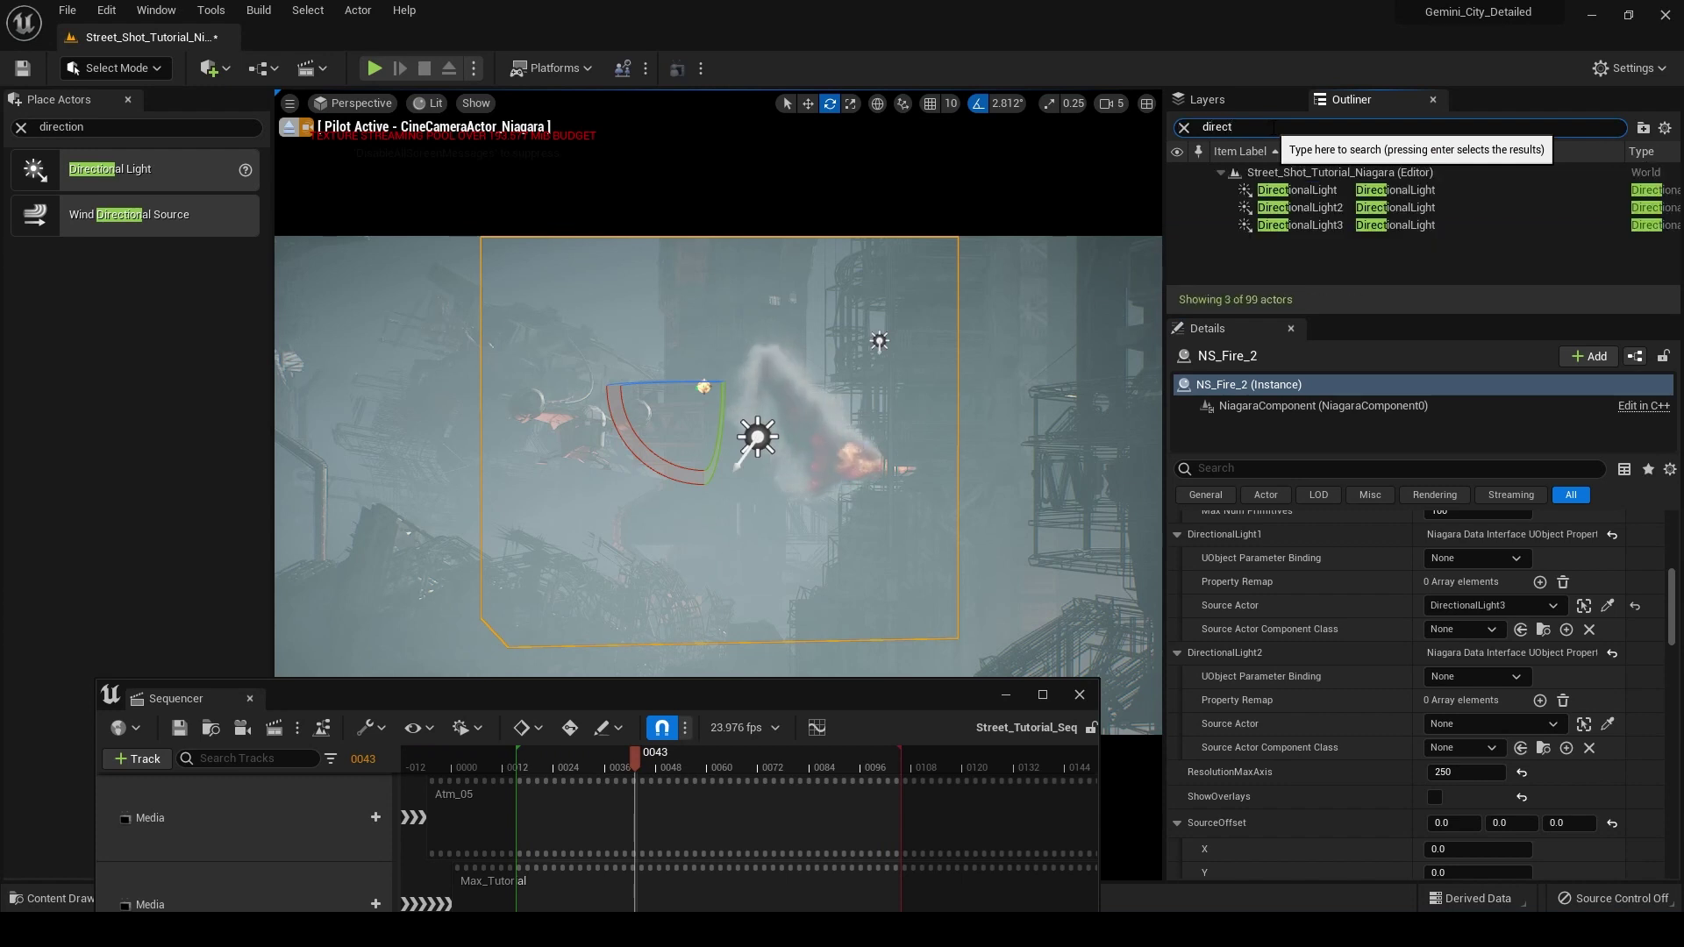
click(1299, 224)
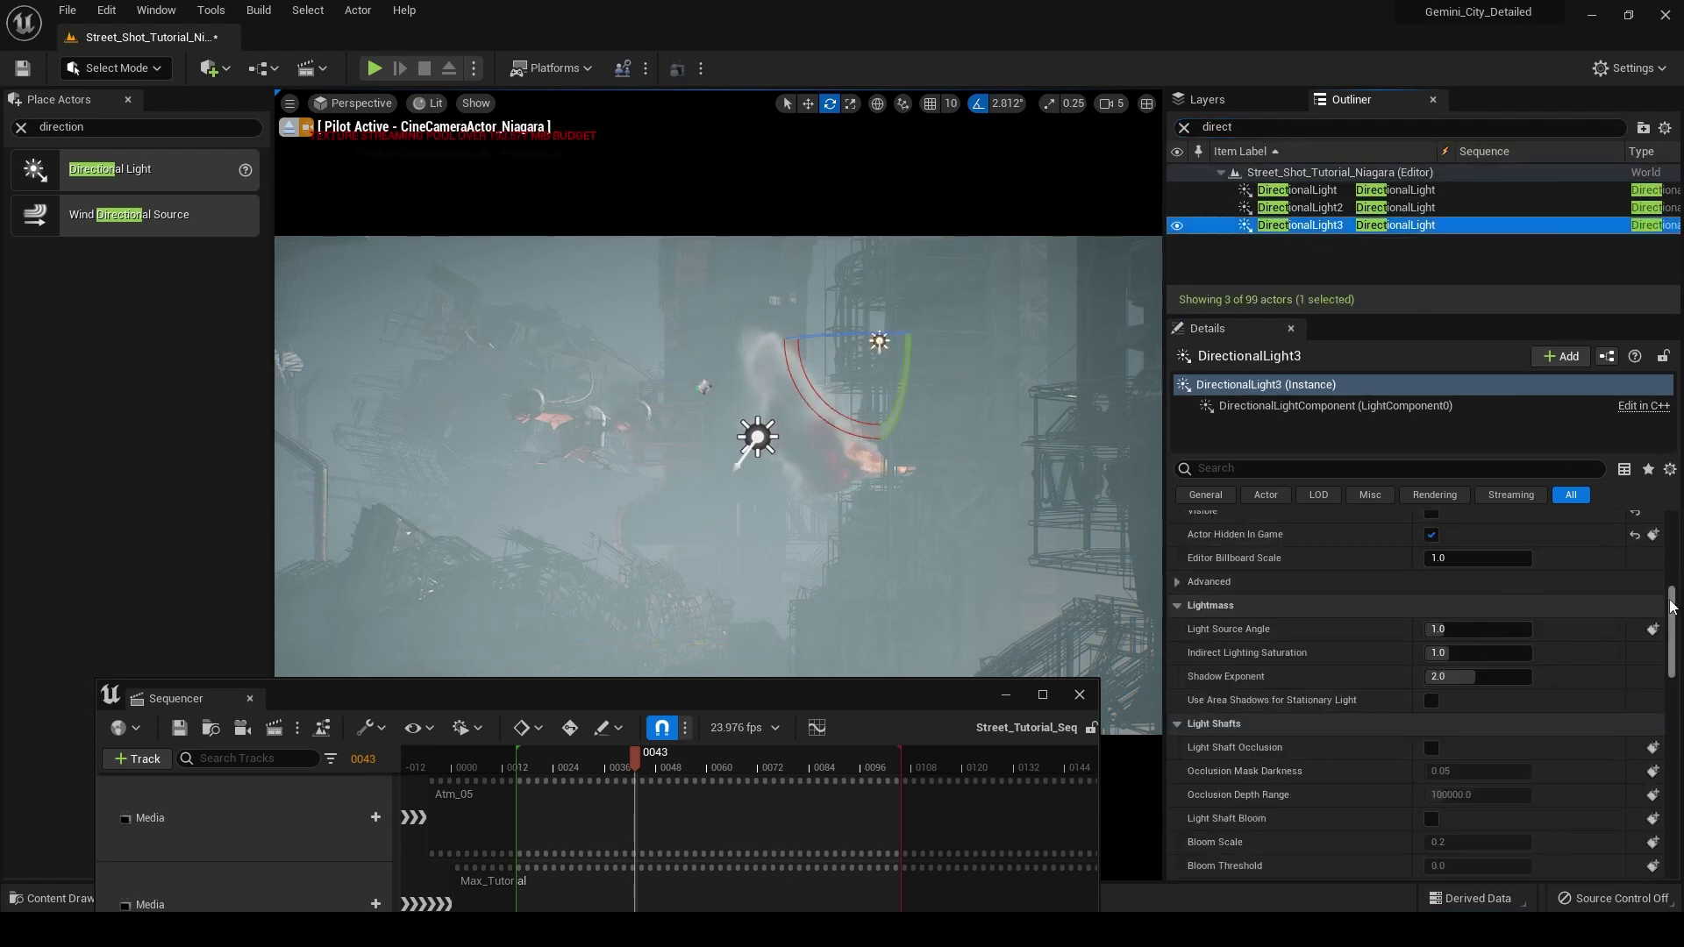
scroll(1508, 658, up, 10)
drag(1478, 812, 1438, 812)
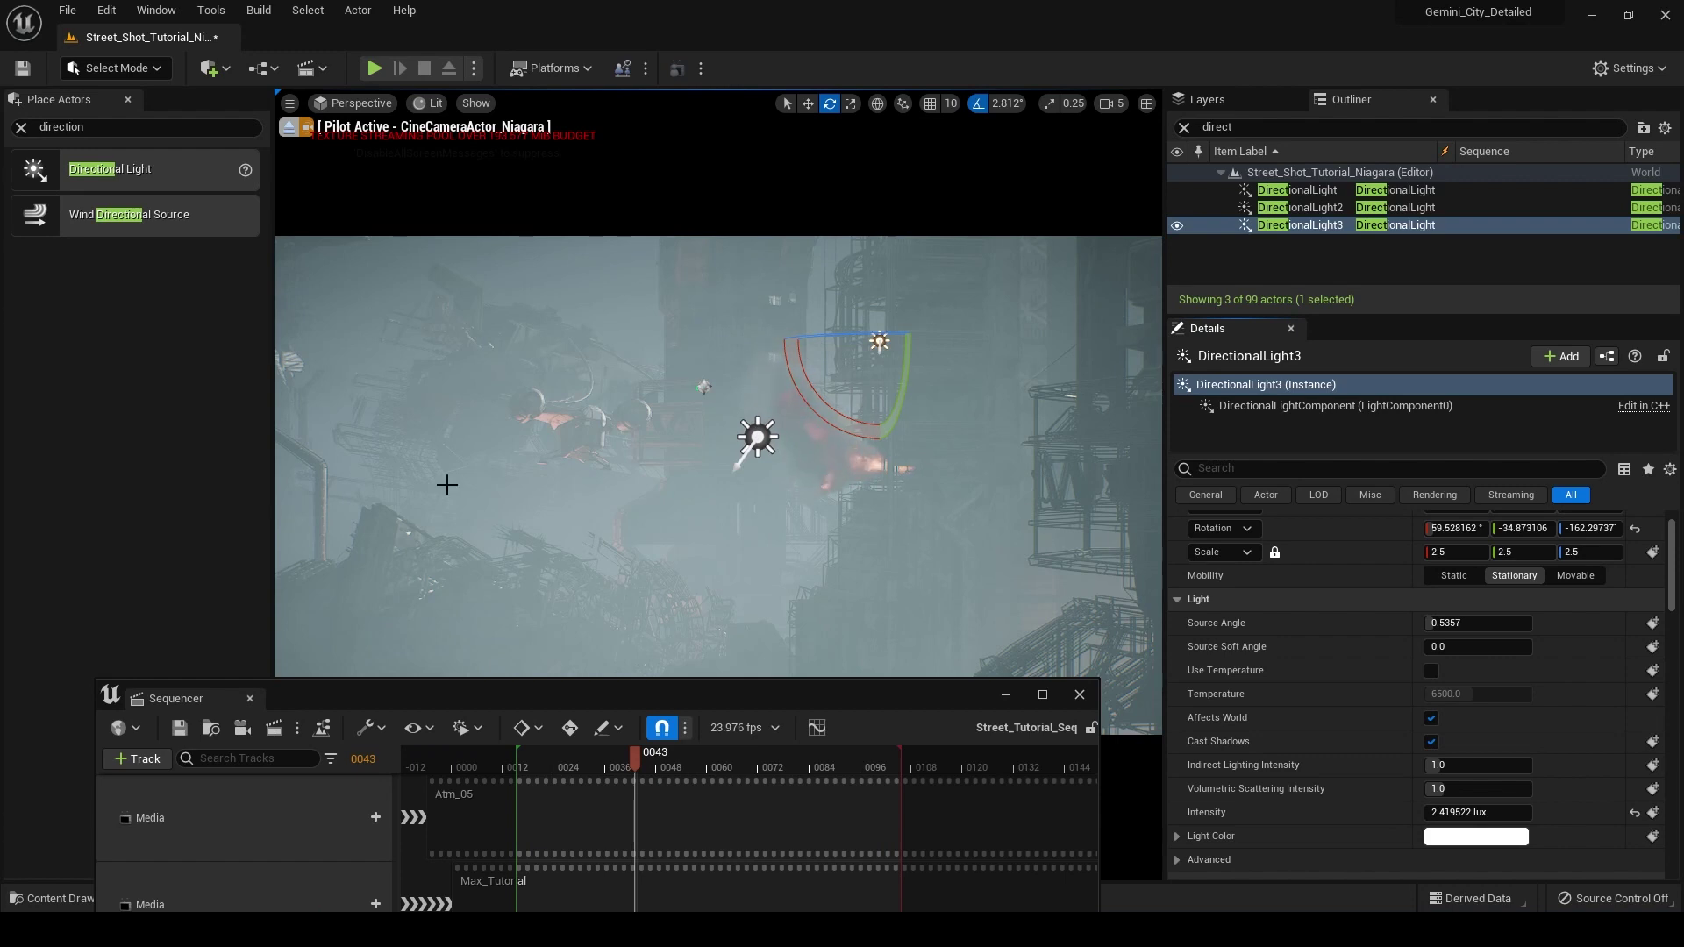
Play the sequence from about frame 28 to check the dimmed smoke in the camera shot
drag(714, 761, 570, 790)
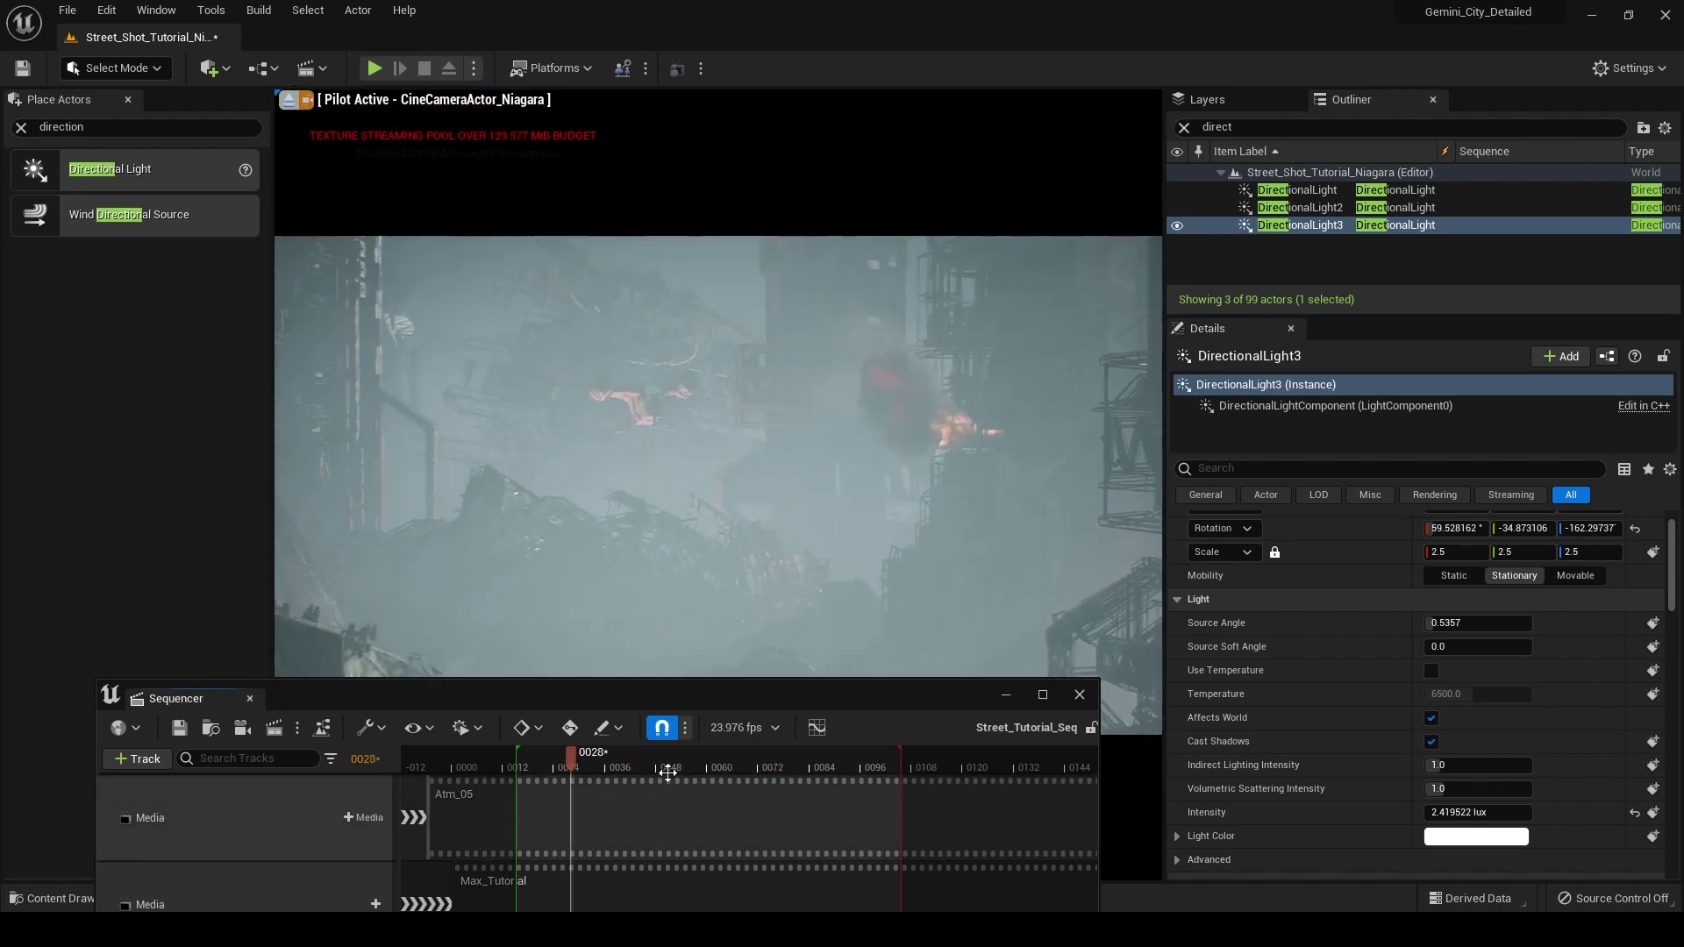
key(space)
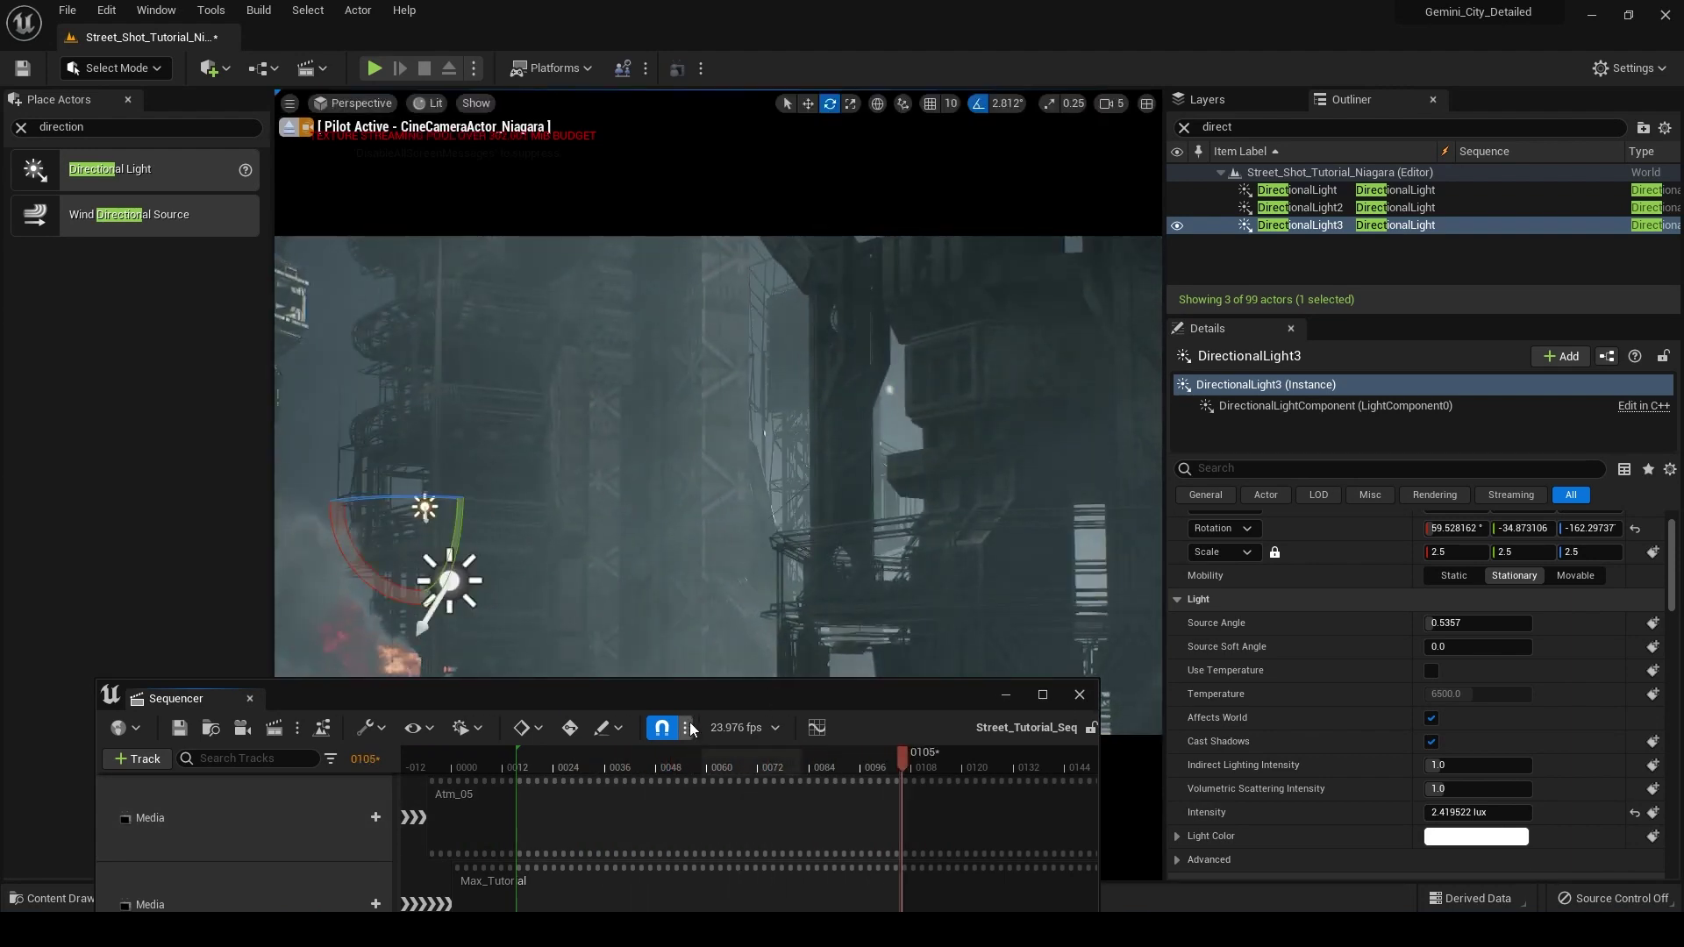
key(space)
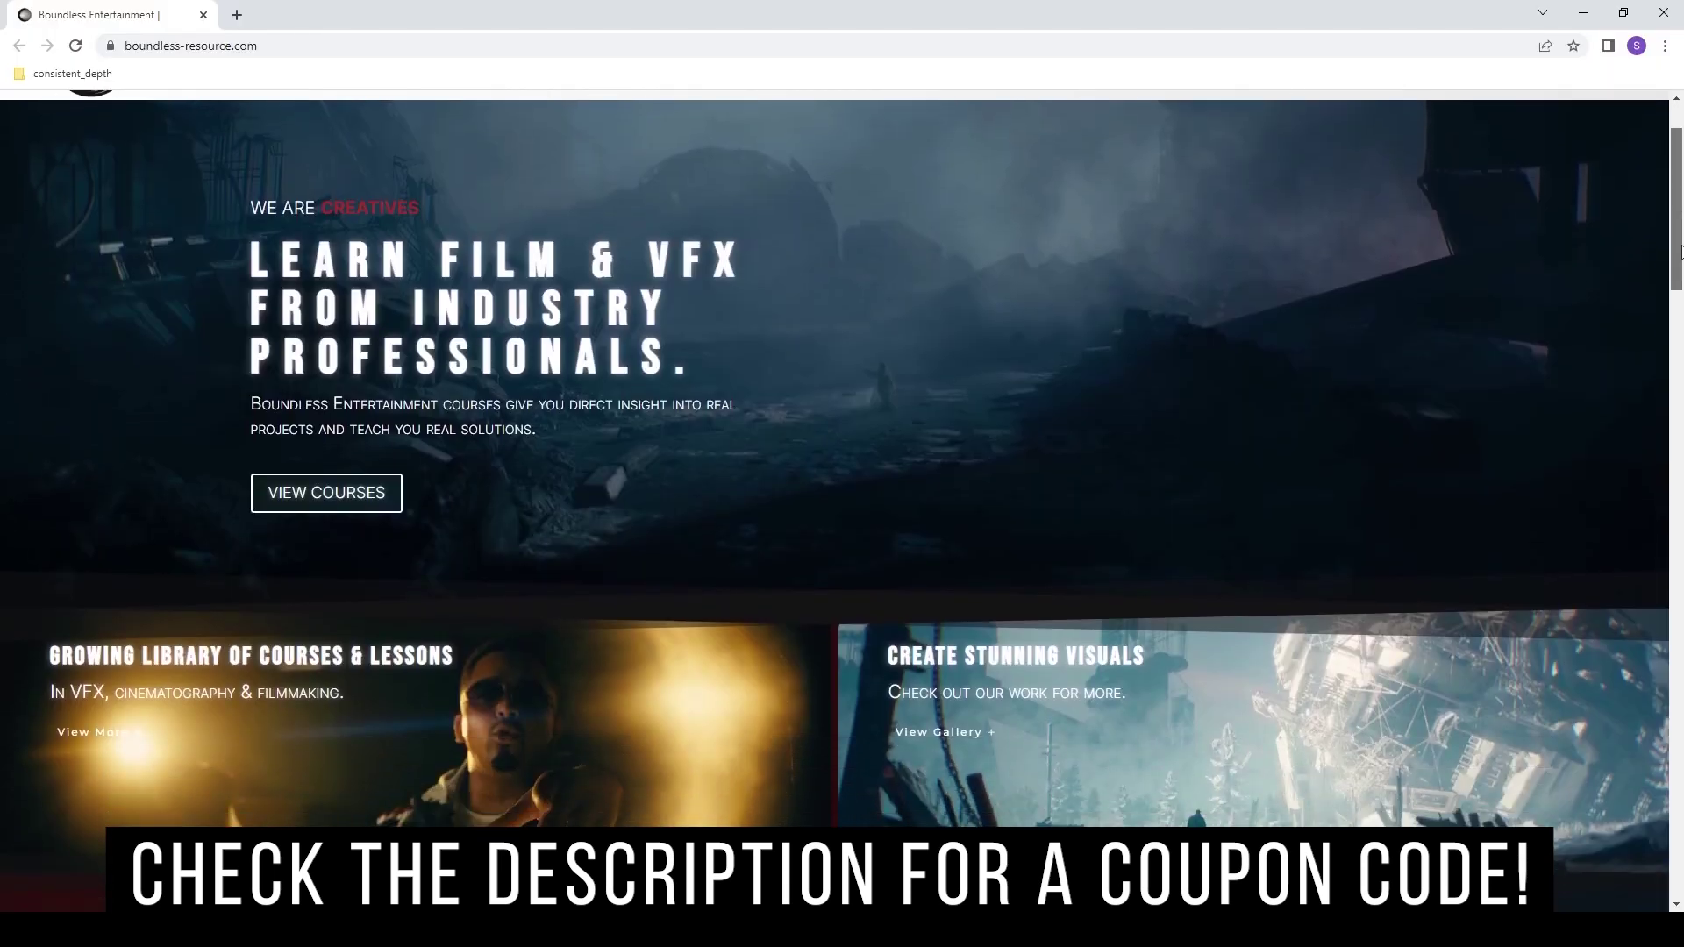
Switch to the browser and look through the boundless-resource.com homepage down to its online courses
scroll(1679, 360, down, 6)
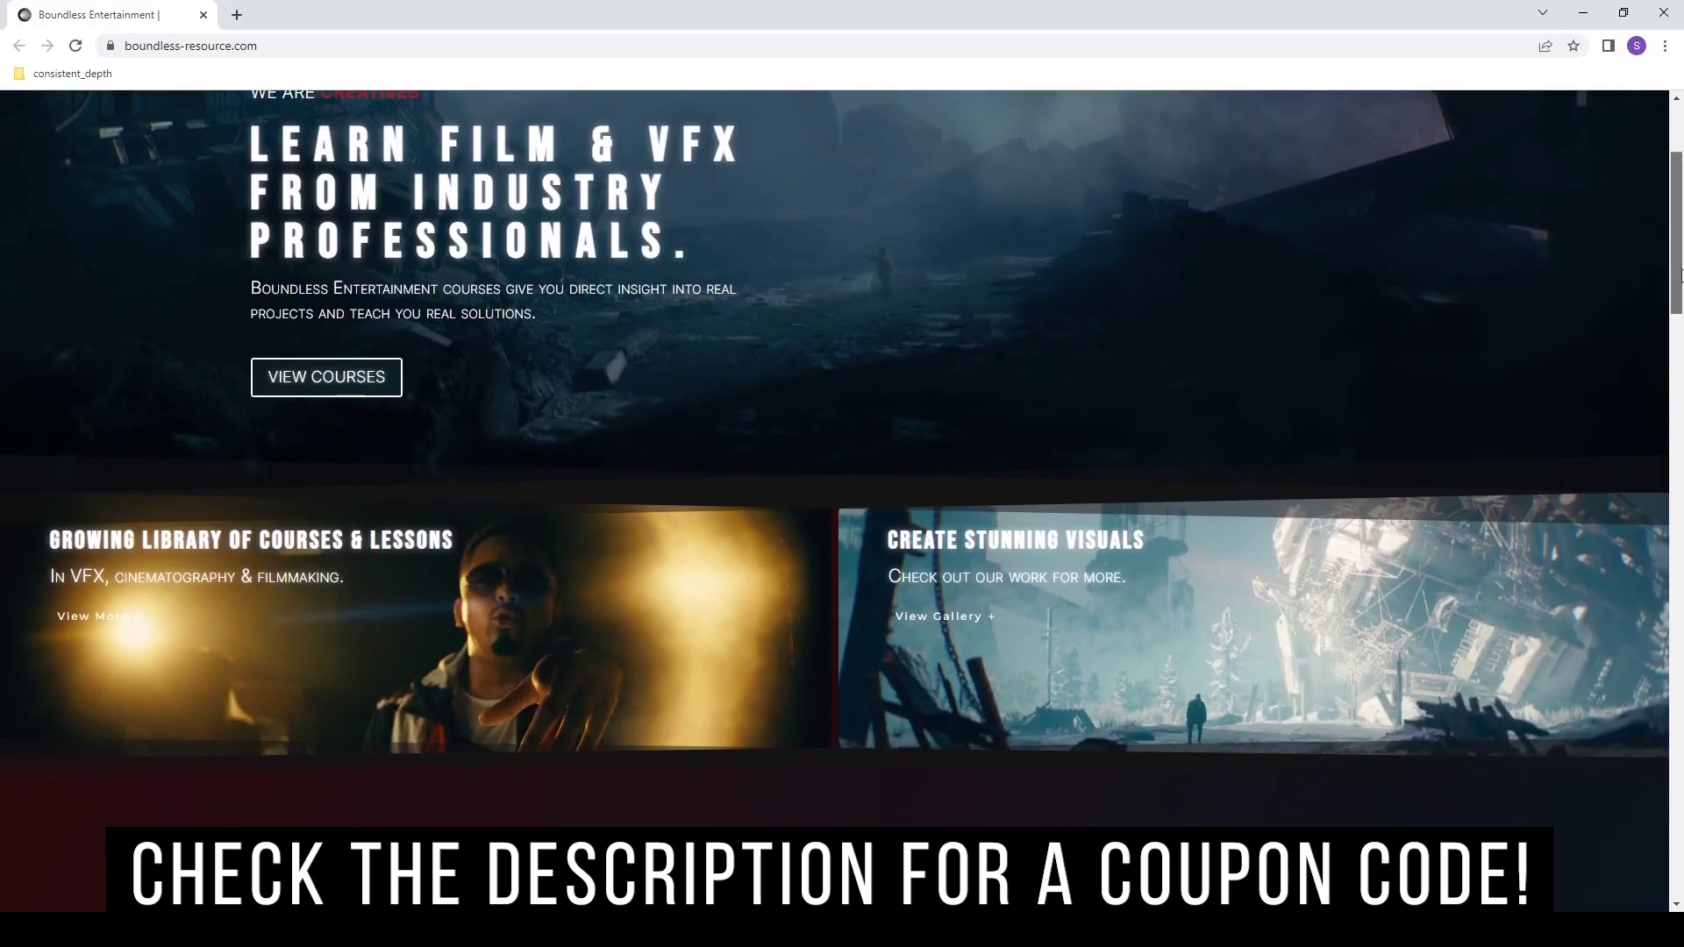
scroll(1680, 359, down, 3)
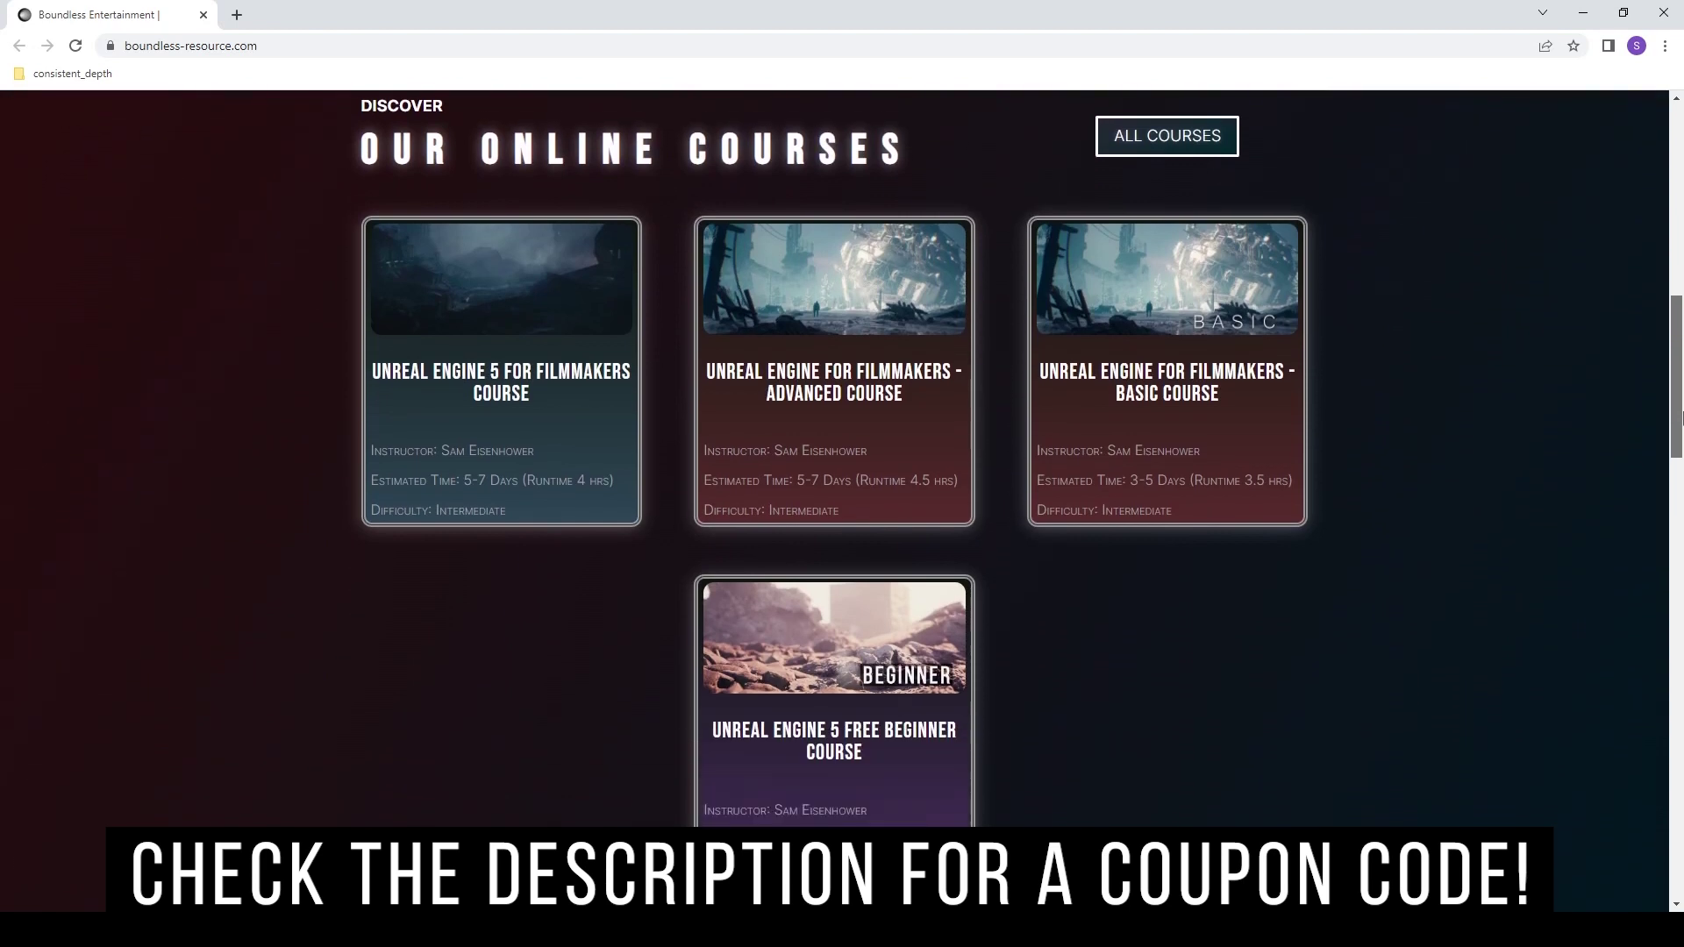